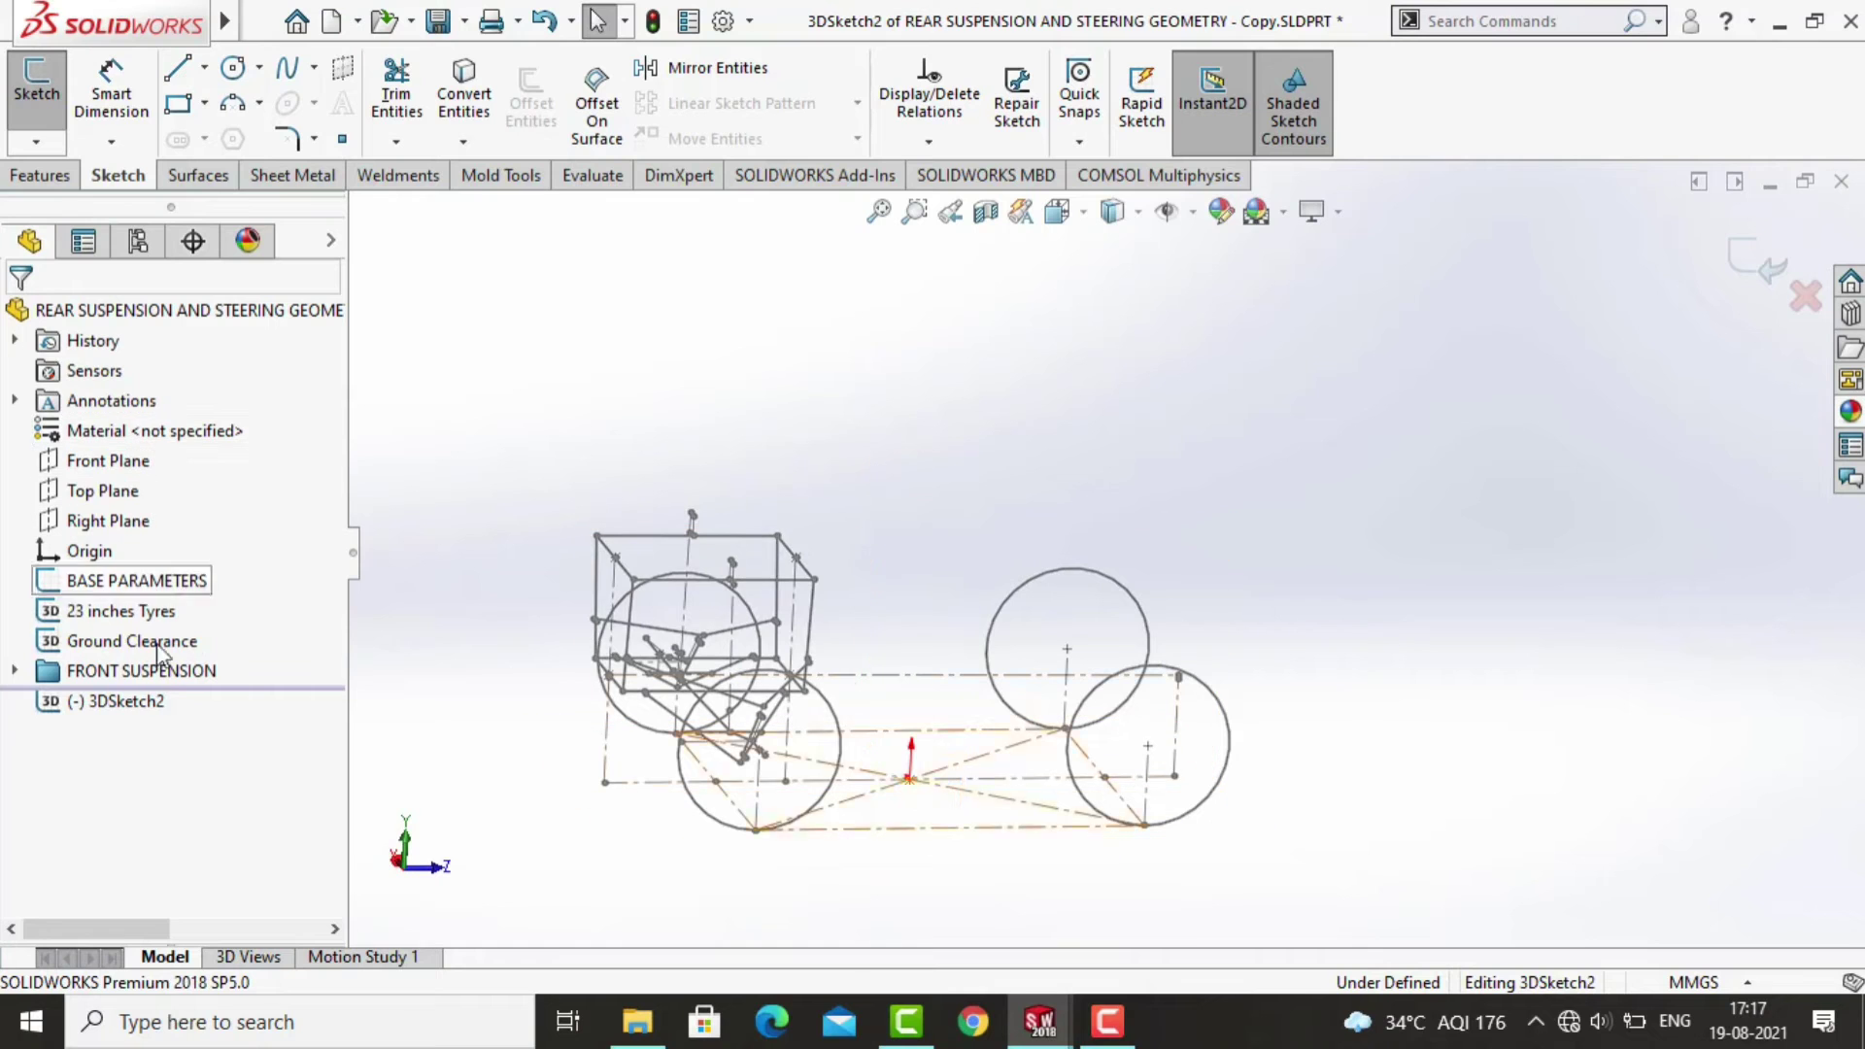
# Sketch a lateral cross line centred on the raised ground-clearance centreline between the front and rear tyres.
pyautogui.click(137, 701)
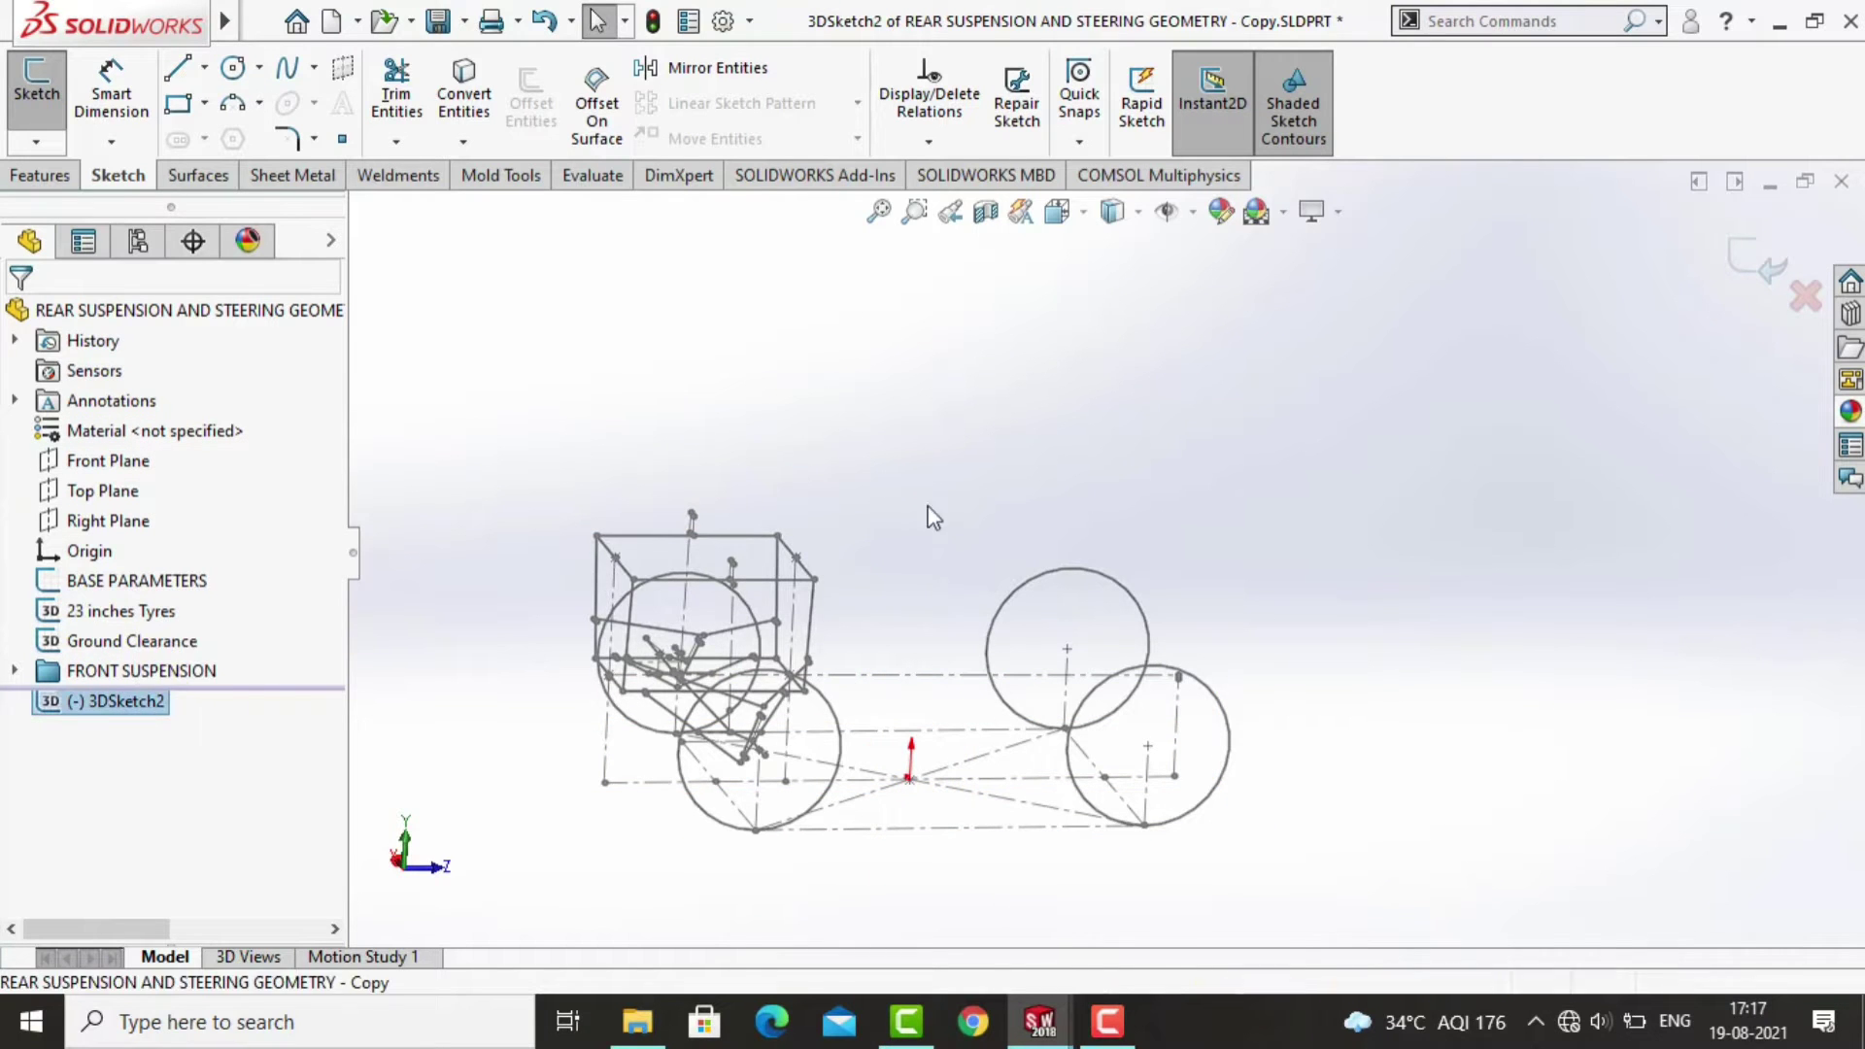
pyautogui.moveTo(1133, 621)
pyautogui.mouseDown(button='middle')
pyautogui.moveTo(1101, 667)
pyautogui.moveTo(1111, 716)
pyautogui.moveTo(1112, 653)
pyautogui.mouseUp(button='middle')
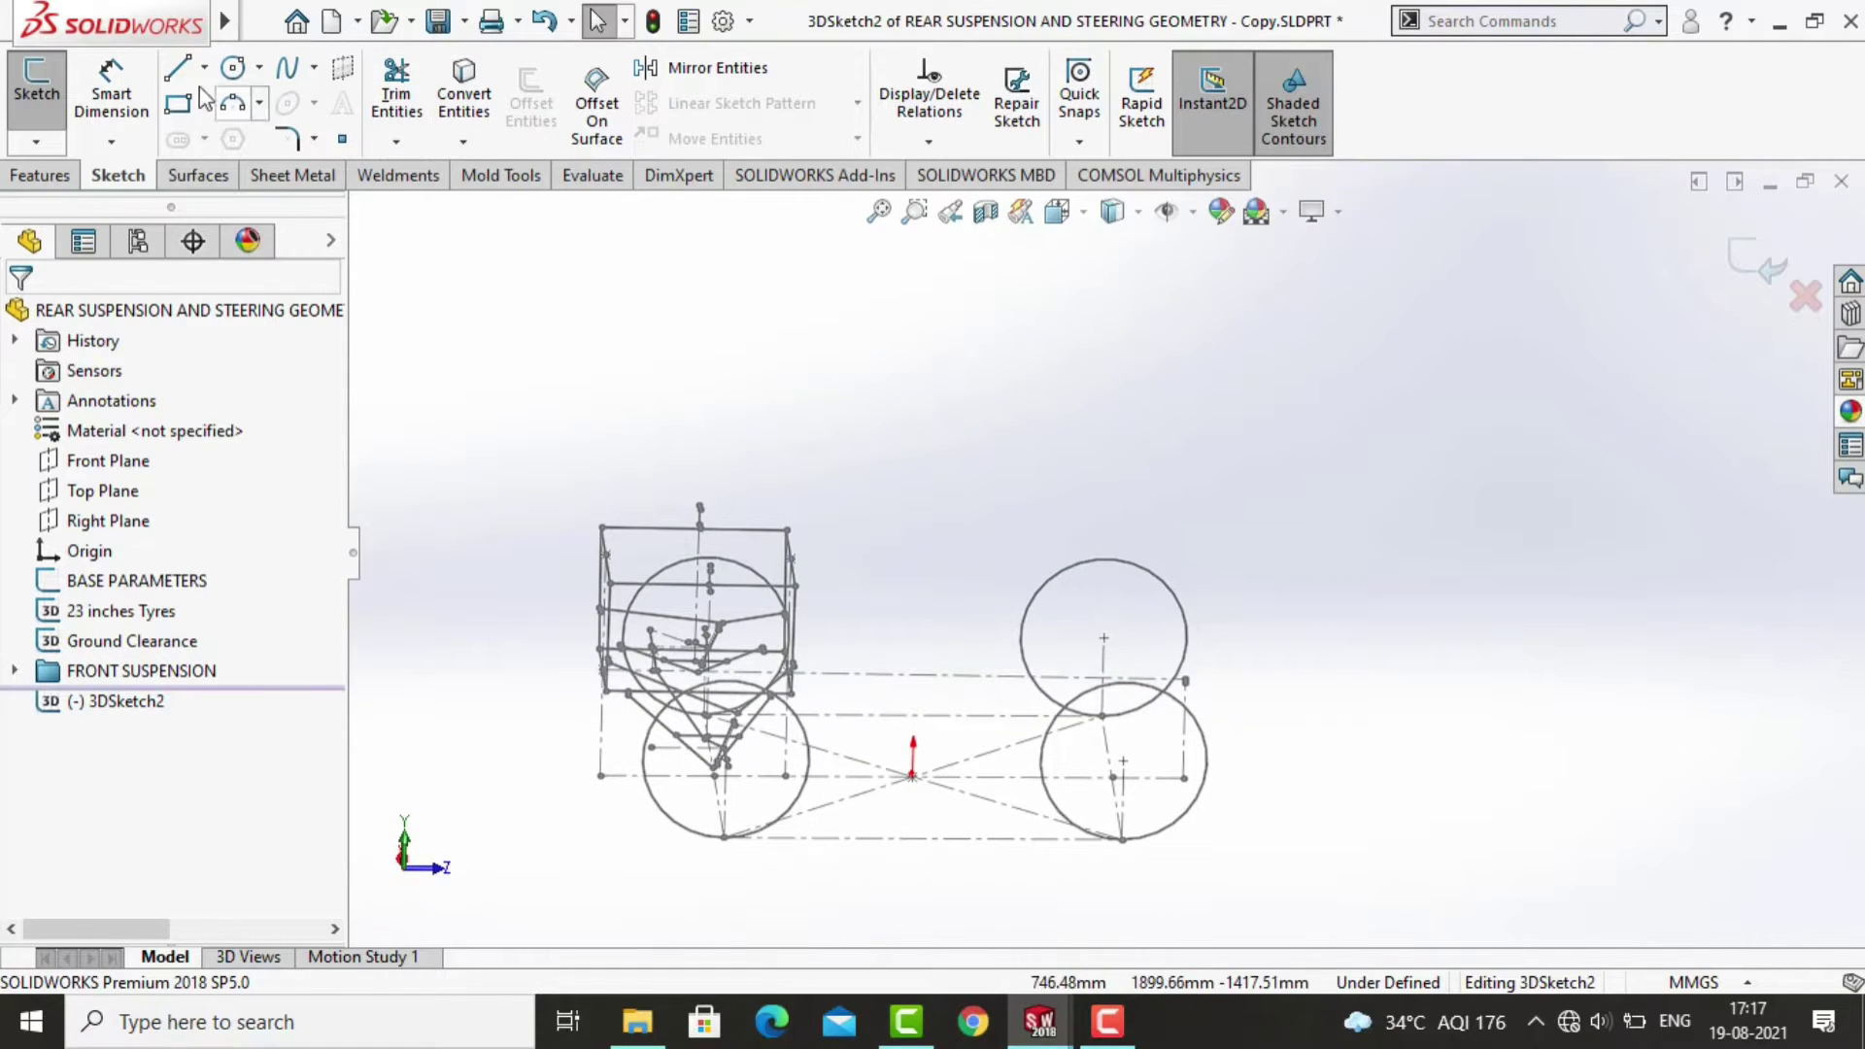
pyautogui.click(177, 67)
pyautogui.click(966, 700)
pyautogui.click(987, 595)
pyautogui.moveTo(987, 595)
pyautogui.mouseDown(button='middle')
pyautogui.moveTo(890, 749)
pyautogui.moveTo(1073, 680)
pyautogui.mouseUp(button='middle')
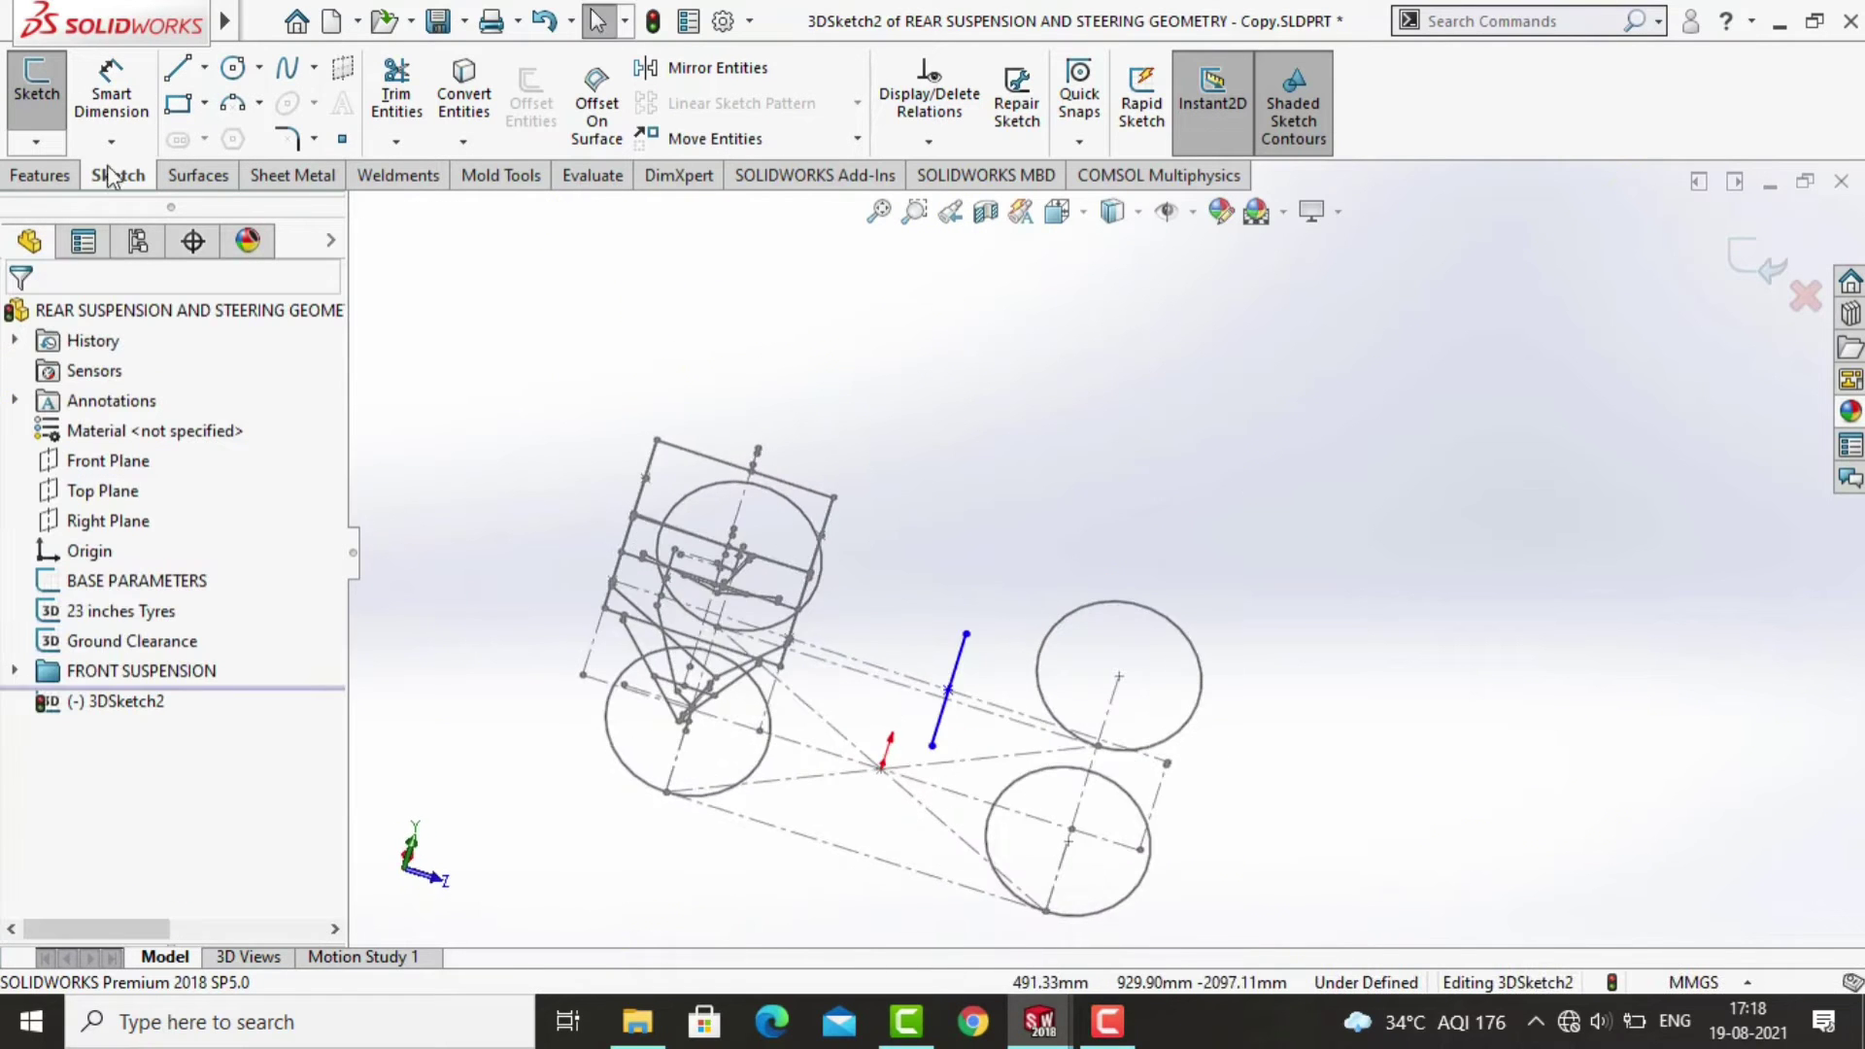
# Dimension the cross line at 650 mm from the rear end of the ground-clearance centreline.
pyautogui.click(111, 97)
pyautogui.scroll(-5, 651, 445)
pyautogui.click(638, 485)
pyautogui.click(1189, 677)
pyautogui.write('6')
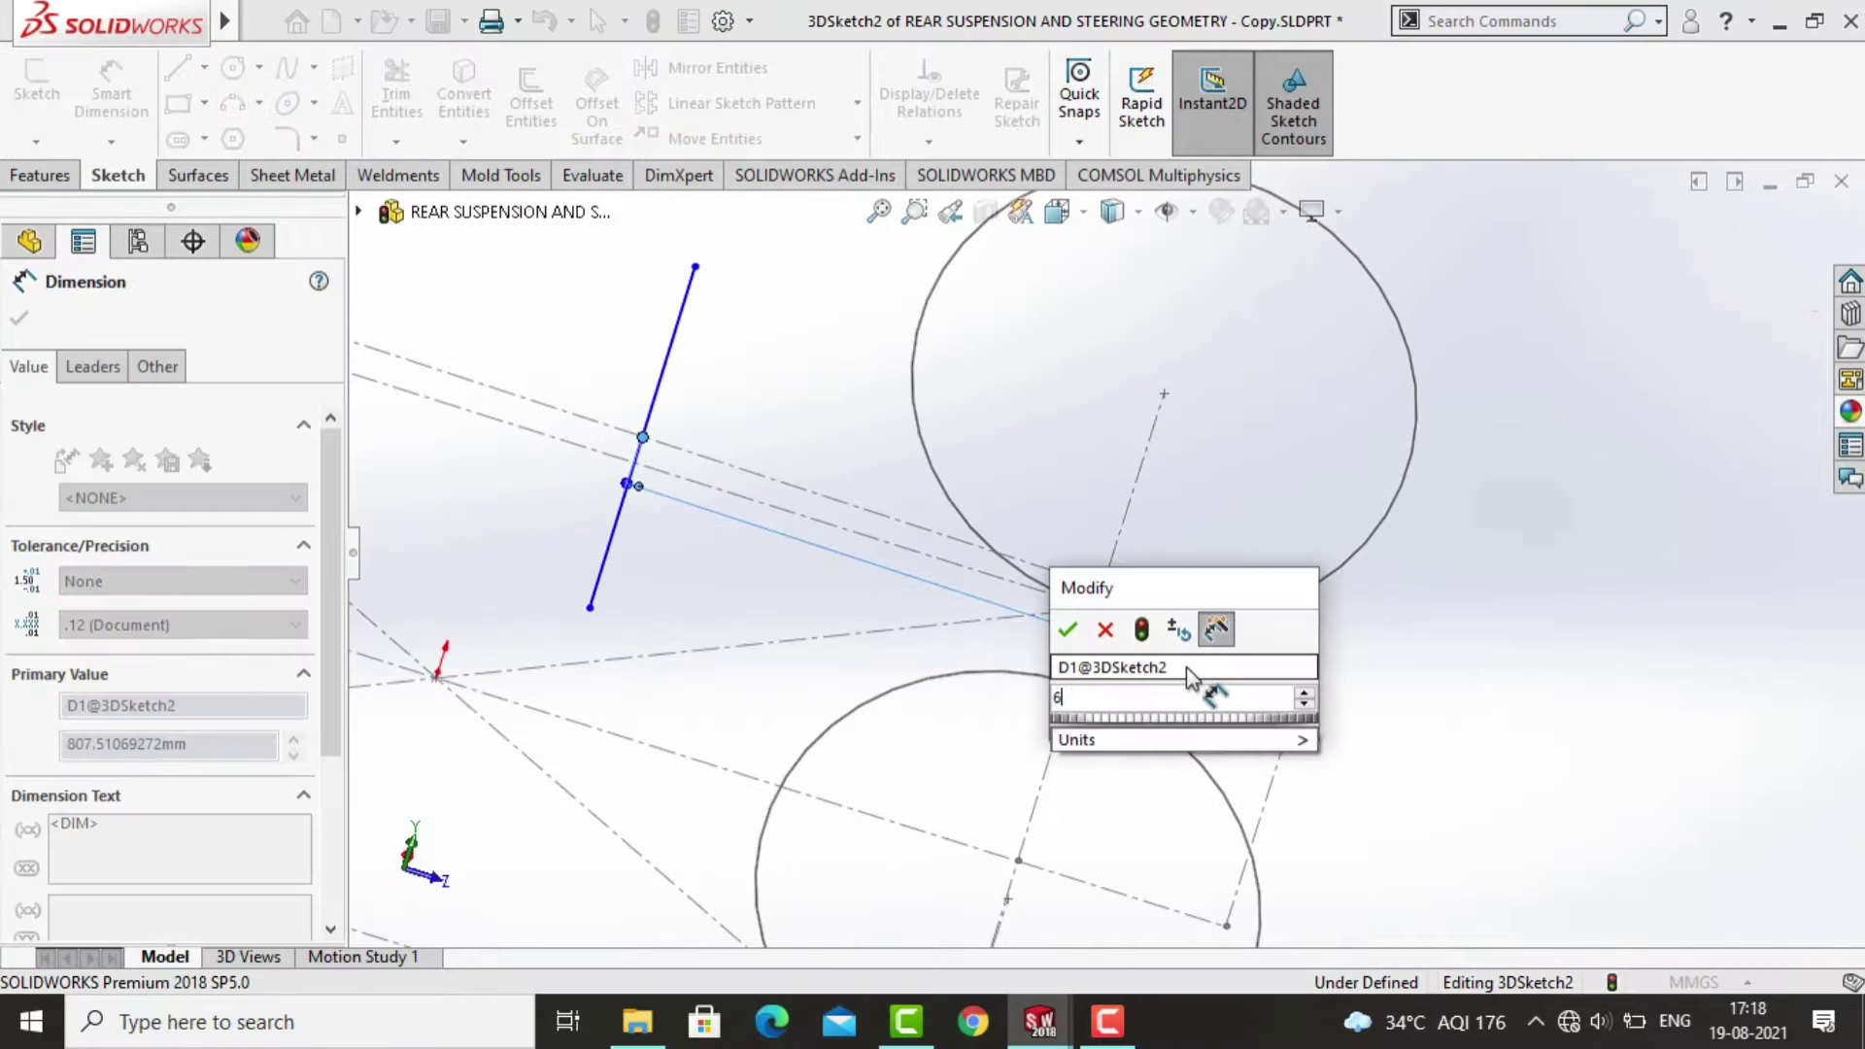
pyautogui.write('50')
pyautogui.press('Return')
# Set the cross line's length to 800 mm and add a geometric relation to it.
pyautogui.click(758, 457)
pyautogui.click(680, 291)
pyautogui.write('800')
pyautogui.press('Return')
pyautogui.press('Escape')
pyautogui.scroll(2, 875, 525)
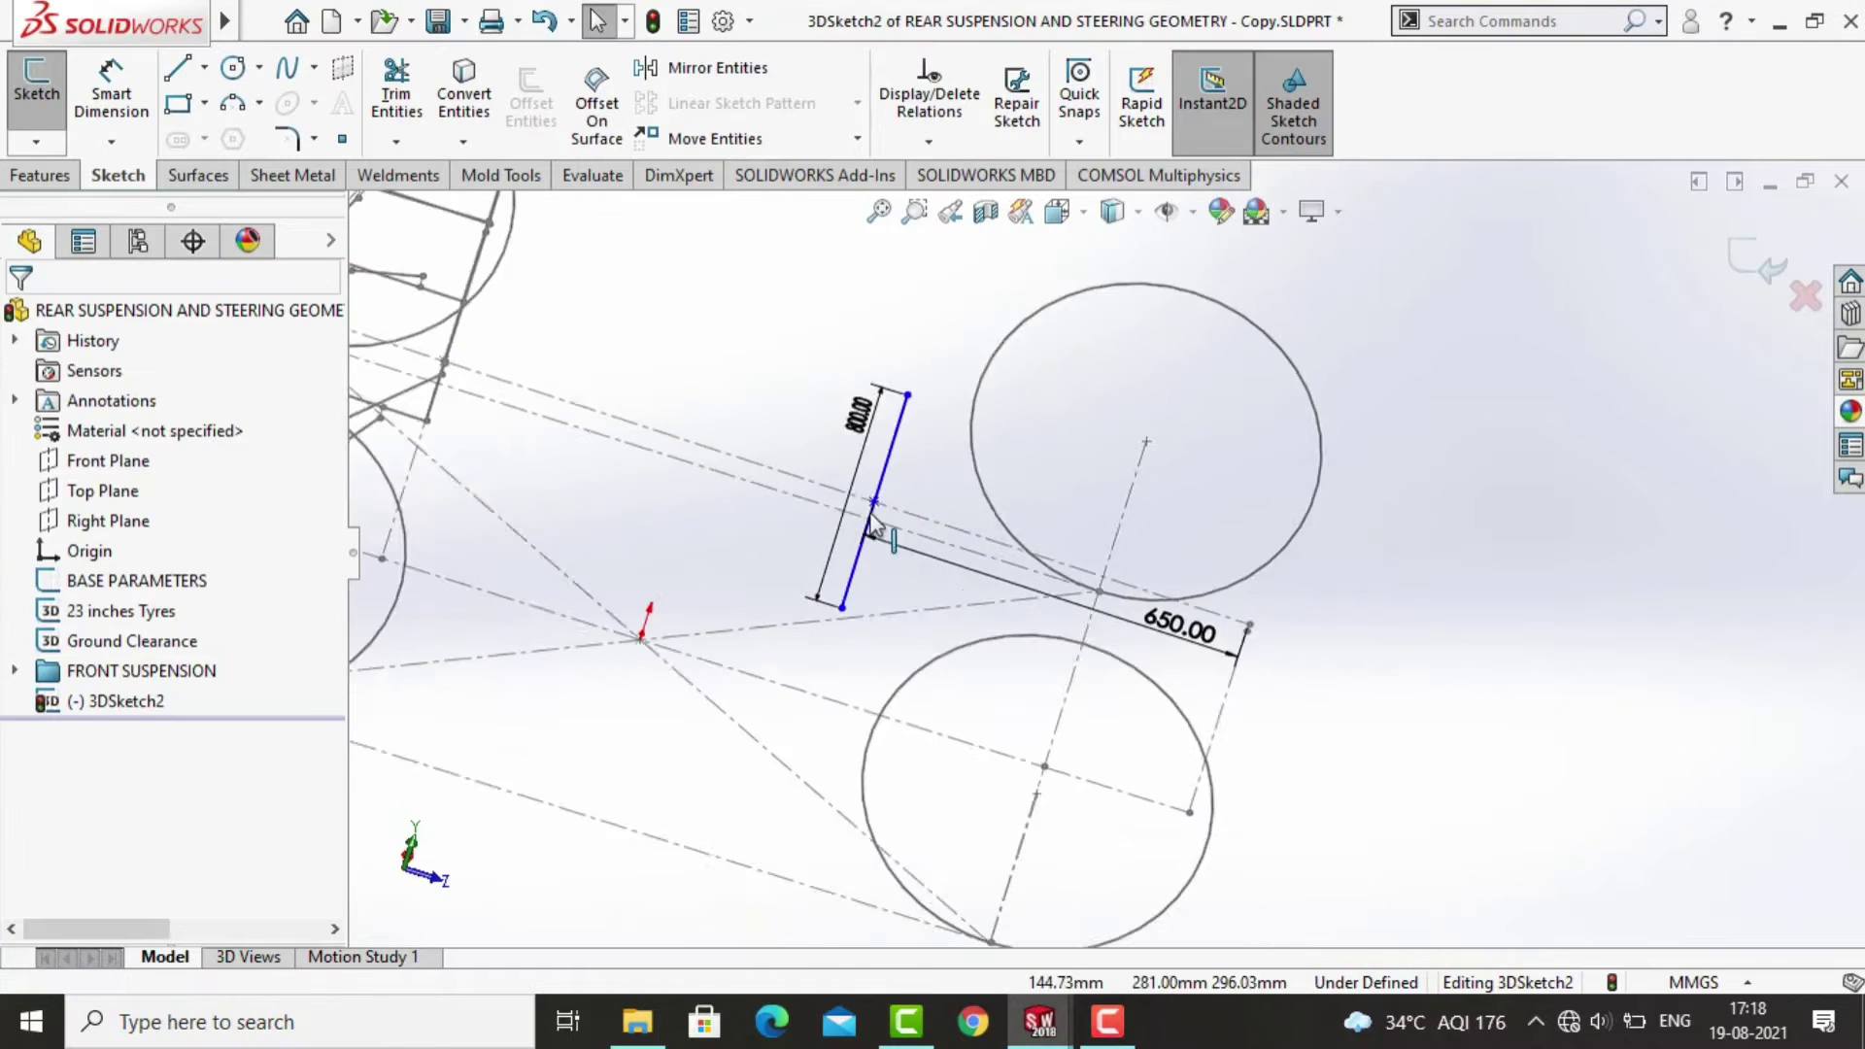
pyautogui.click(879, 503)
pyautogui.click(58, 632)
# Sketch a shorter second cross line centred on the rear end of the ground-clearance centreline.
pyautogui.scroll(-3, 874, 544)
pyautogui.click(204, 67)
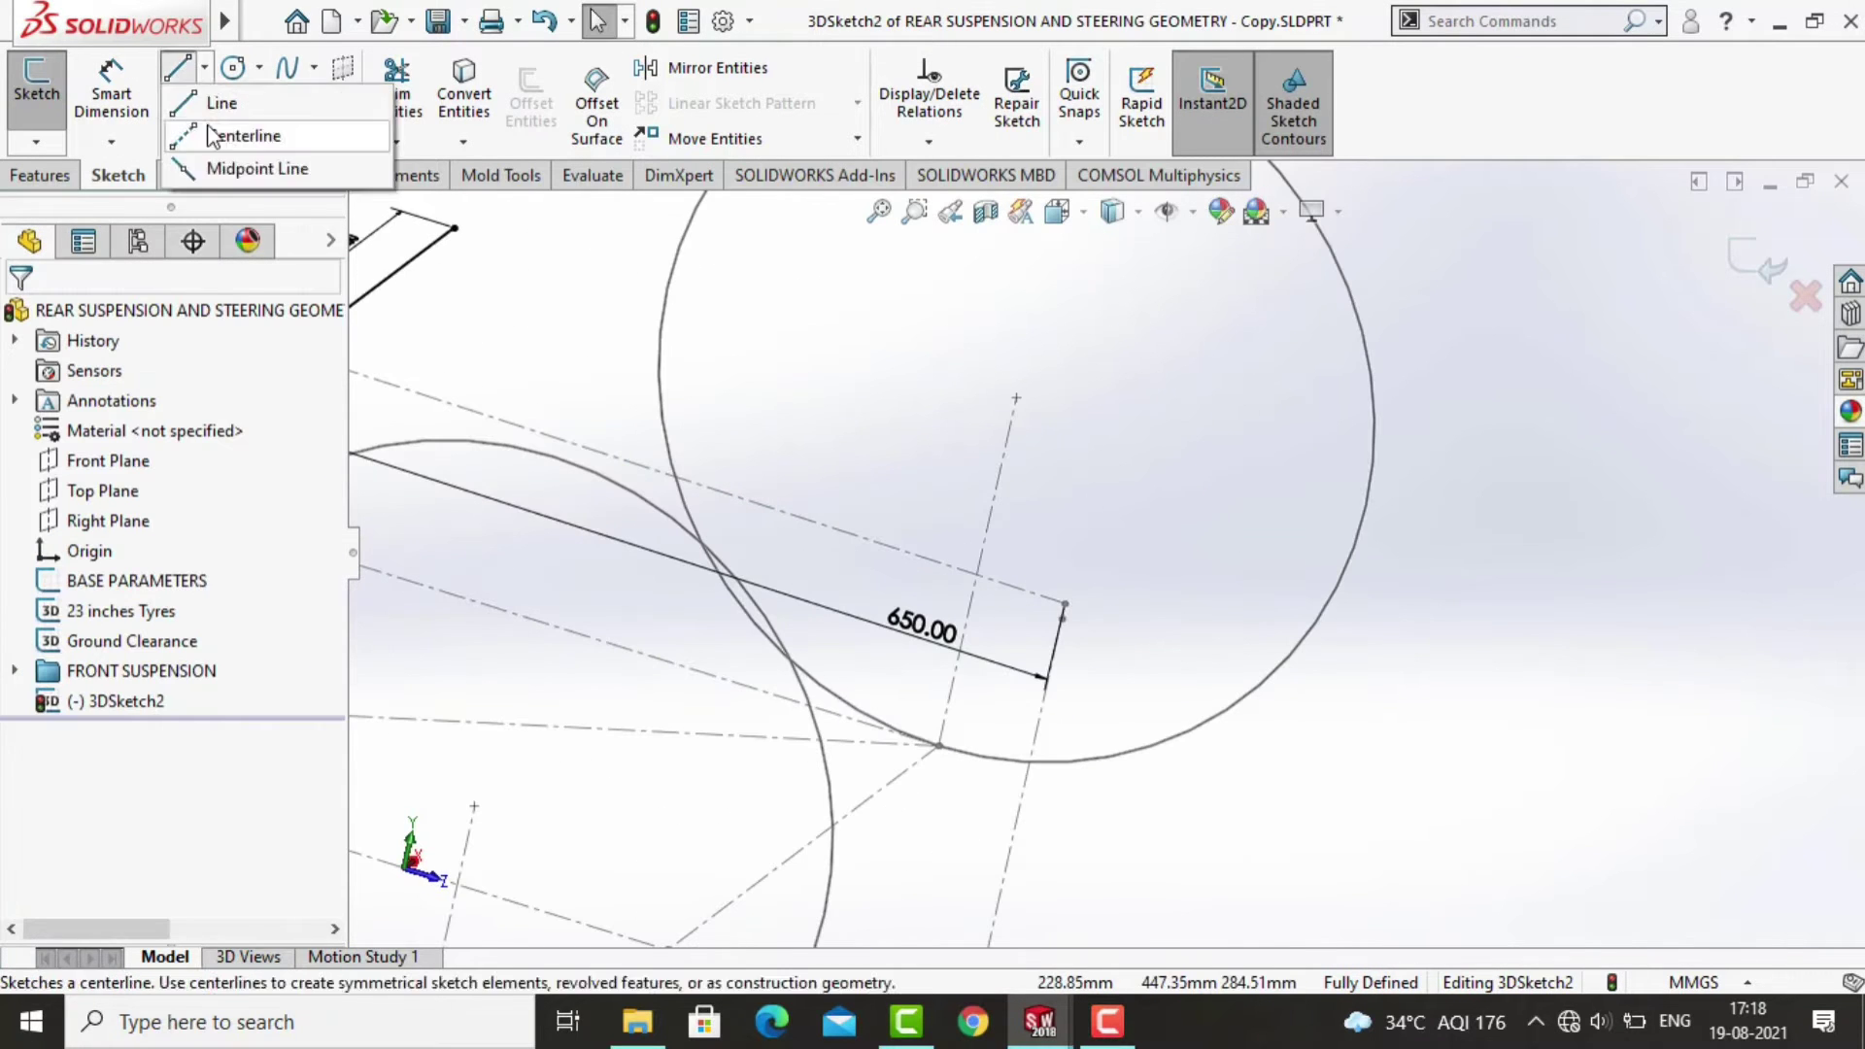
pyautogui.click(212, 136)
pyautogui.hotkey('ctrl', '5')
pyautogui.click(919, 784)
pyautogui.click(1136, 784)
pyautogui.press('Escape')
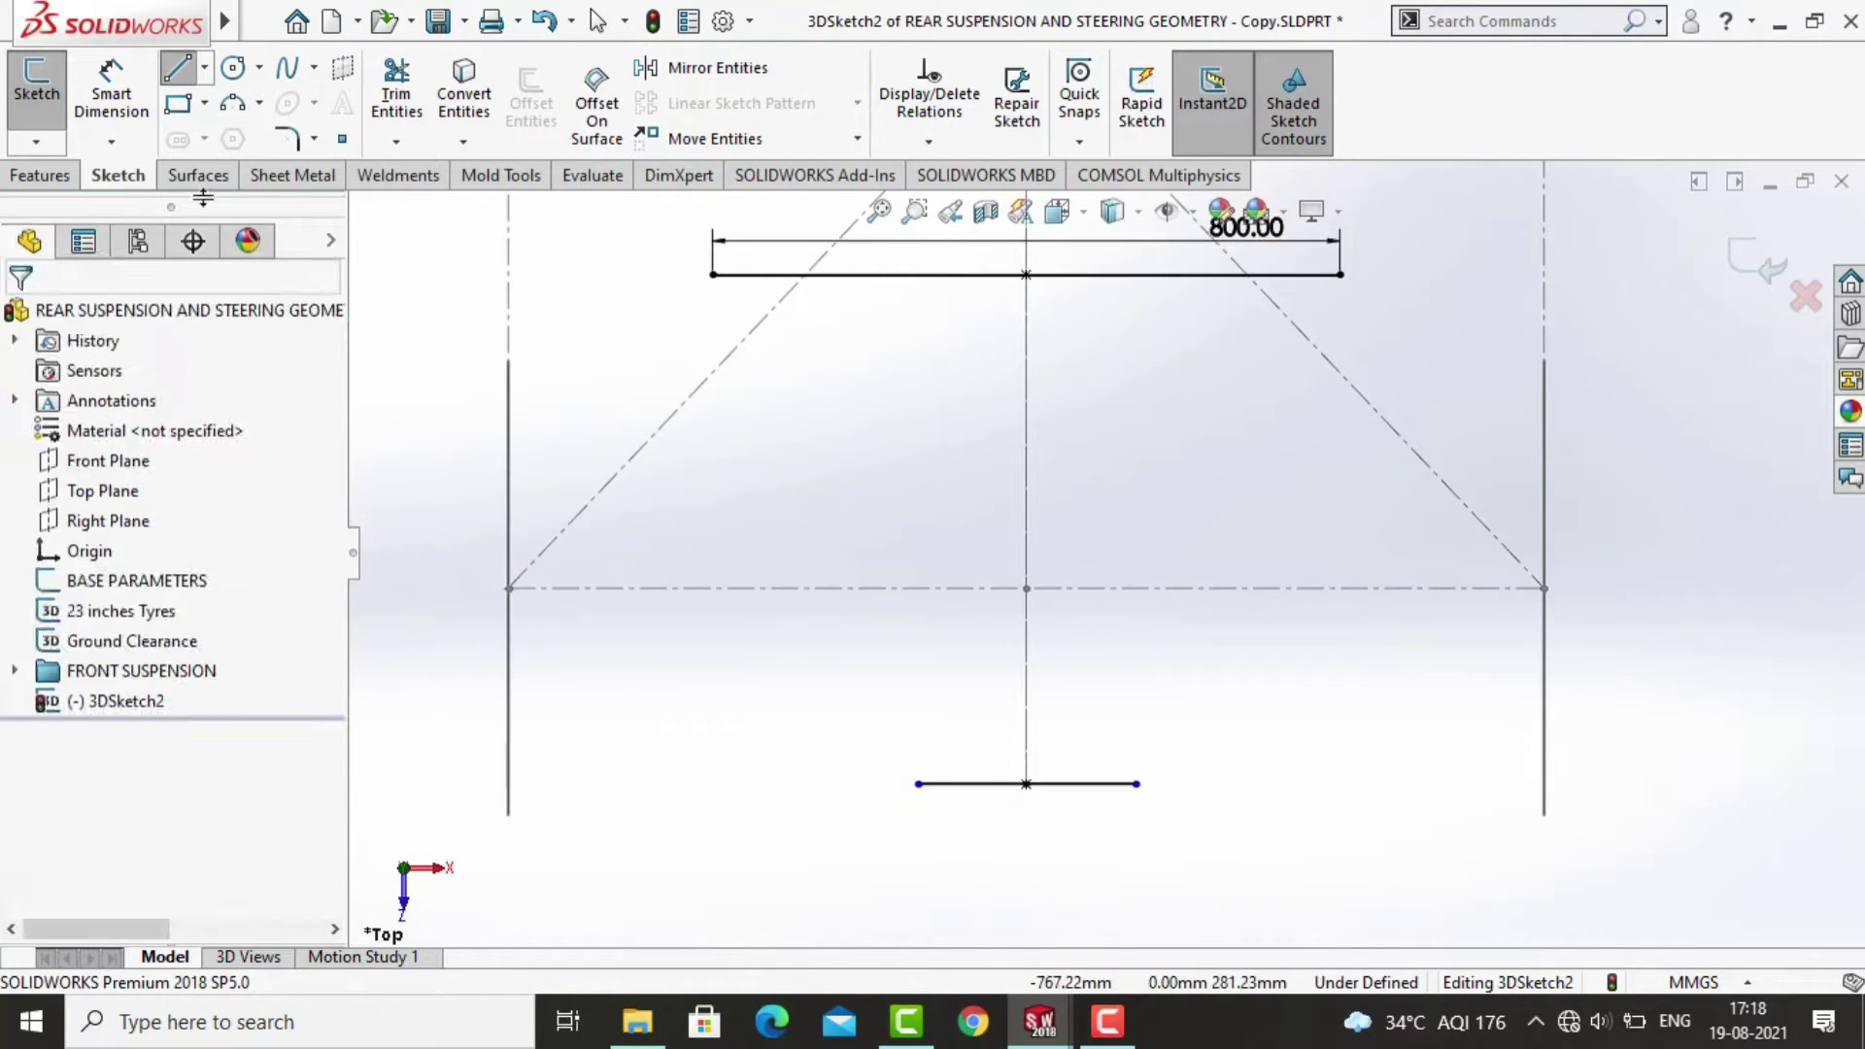
# Join the matching ends of the two cross lines with two side lines to close a trapezoidal base.
pyautogui.click(714, 275)
pyautogui.click(919, 784)
pyautogui.click(1339, 275)
pyautogui.click(1137, 784)
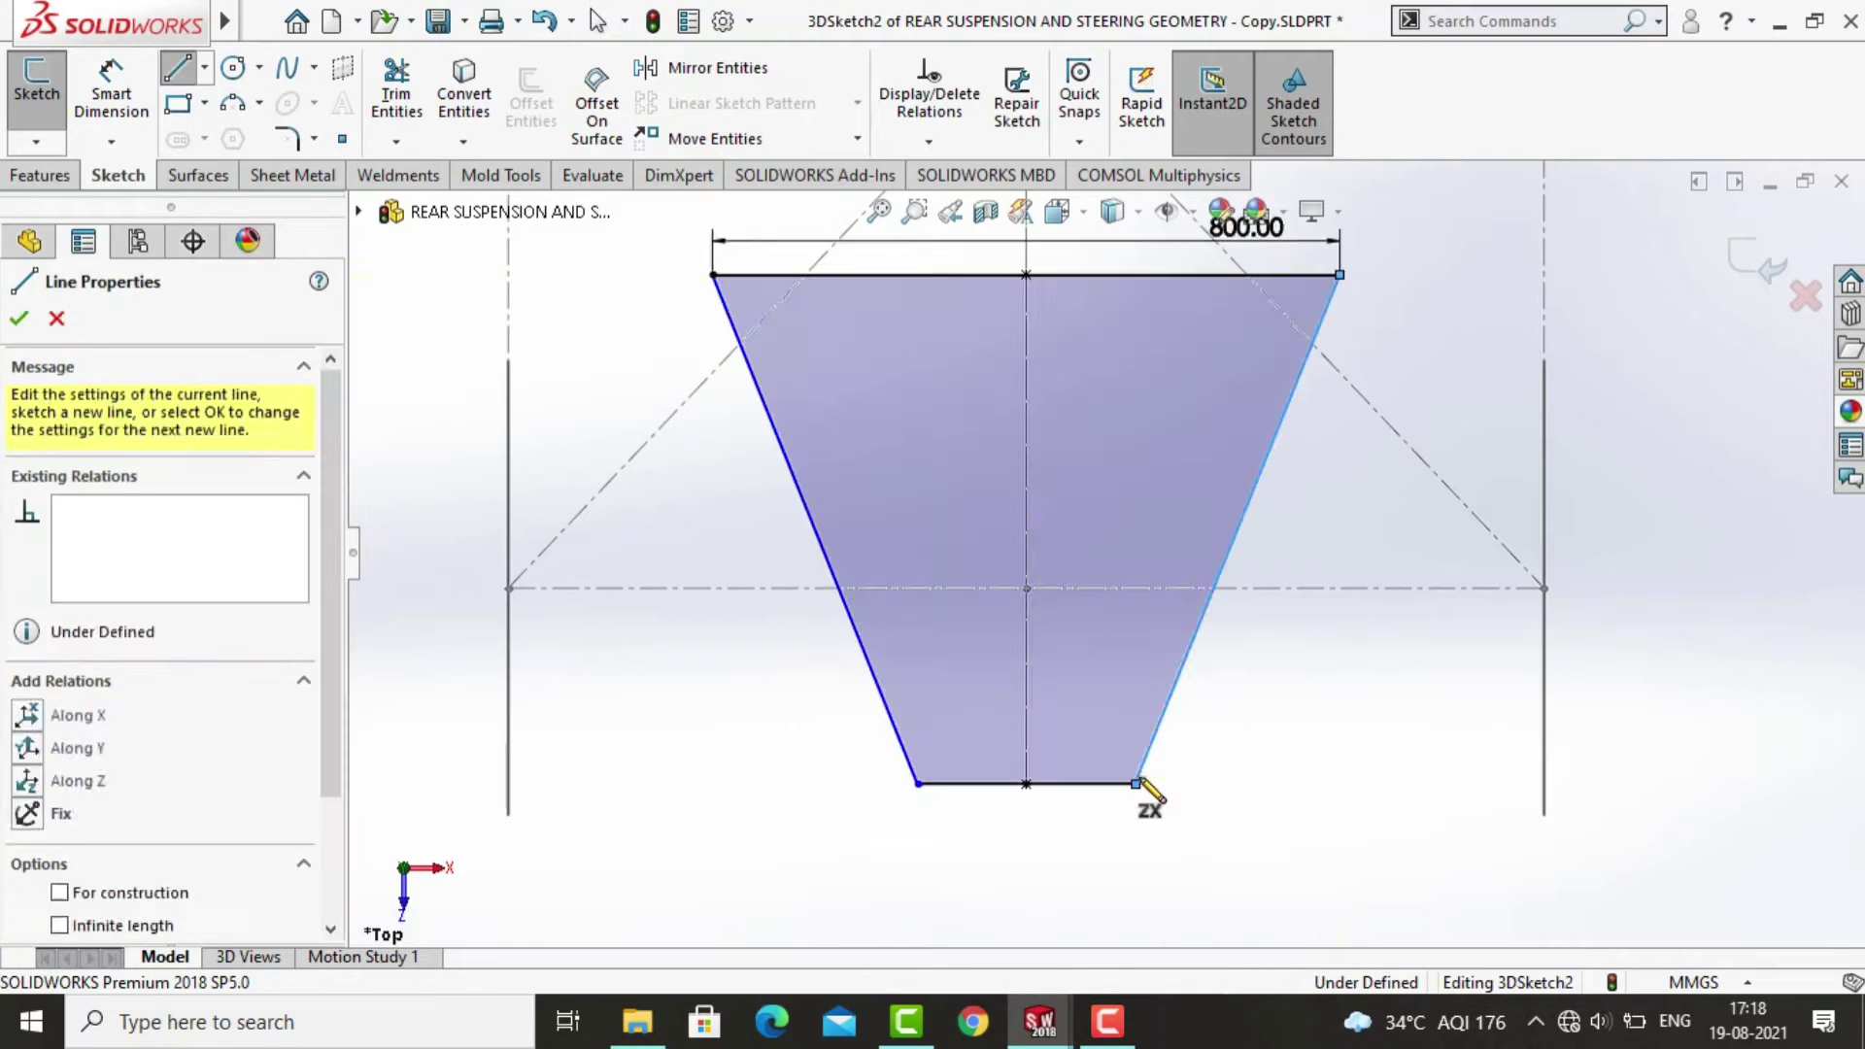
# Dimension the base's rear cross line at 380 mm.
pyautogui.press('d')
pyautogui.click(949, 784)
pyautogui.click(962, 811)
pyautogui.press('Return')
pyautogui.moveTo(966, 819); pyautogui.dragTo(1269, 548, button='middle')
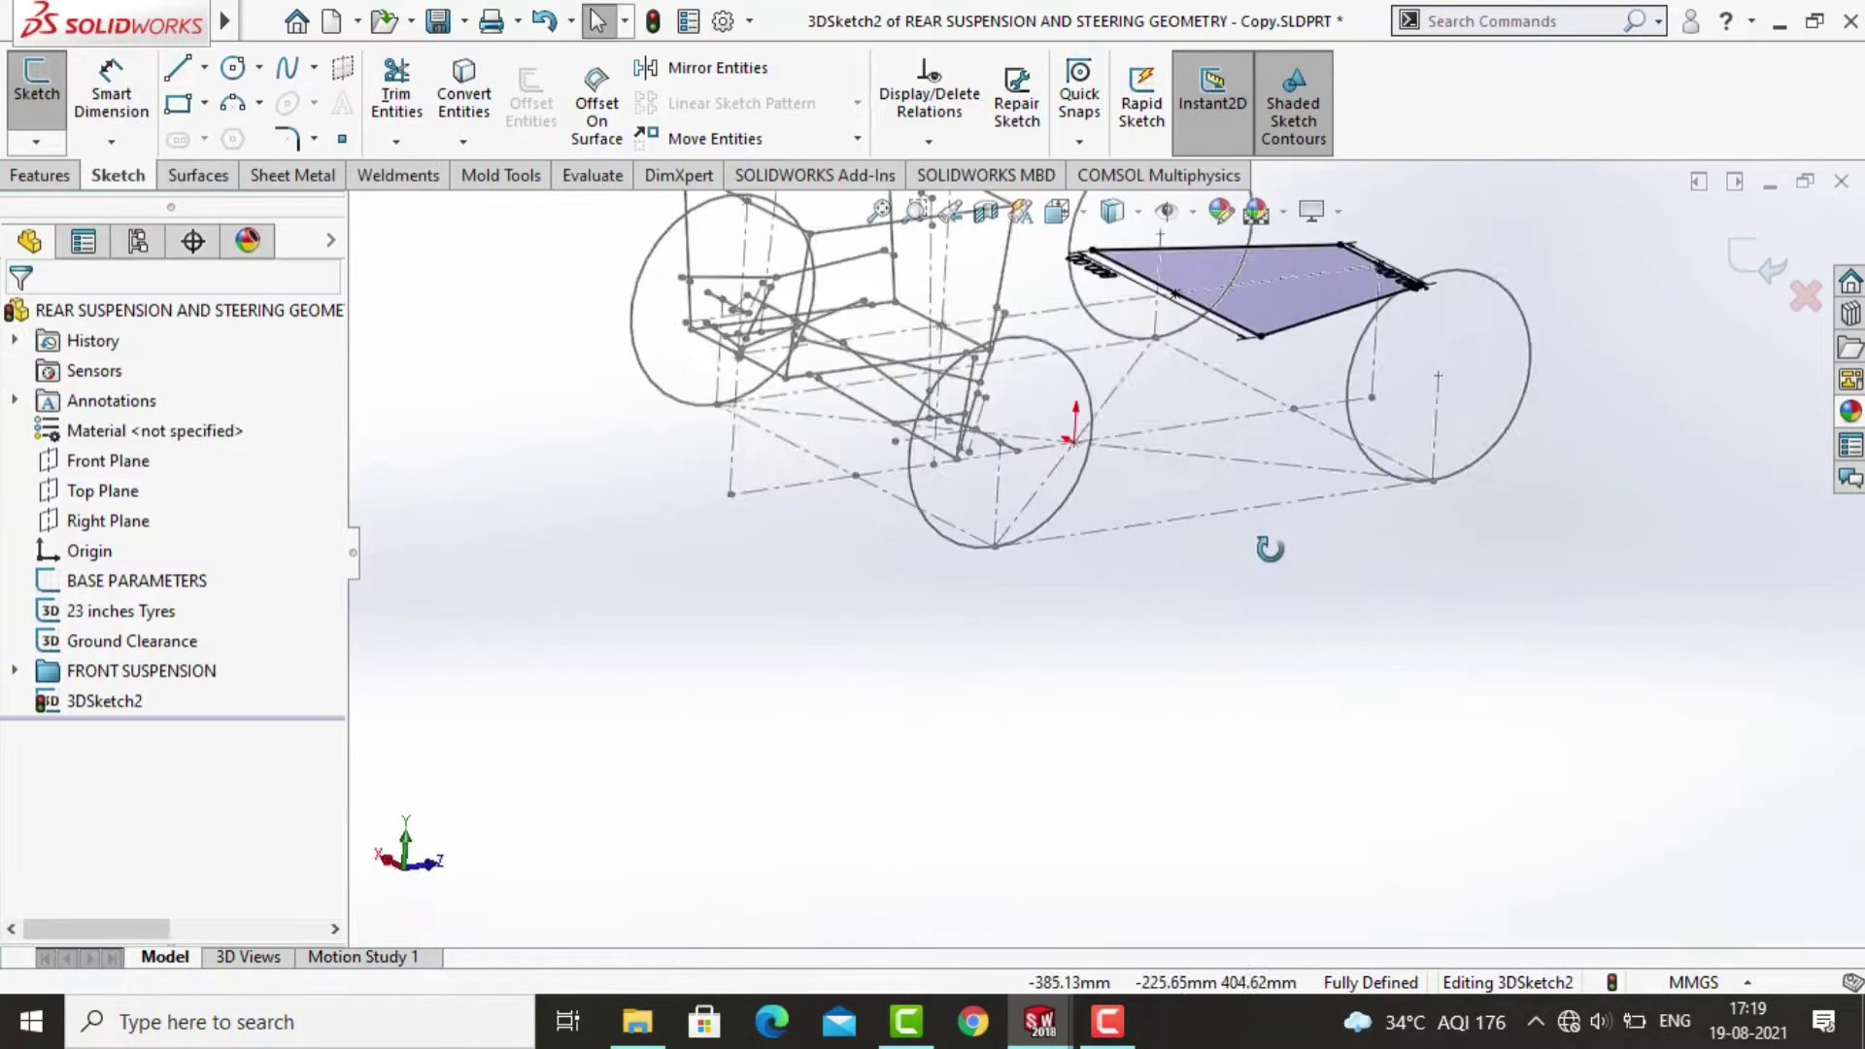
# Set the length of the base's front cross line to 520 mm.
pyautogui.hotkey('ctrl', '5')
pyautogui.click(1059, 529)
pyautogui.click(1010, 495)
pyautogui.write('5')
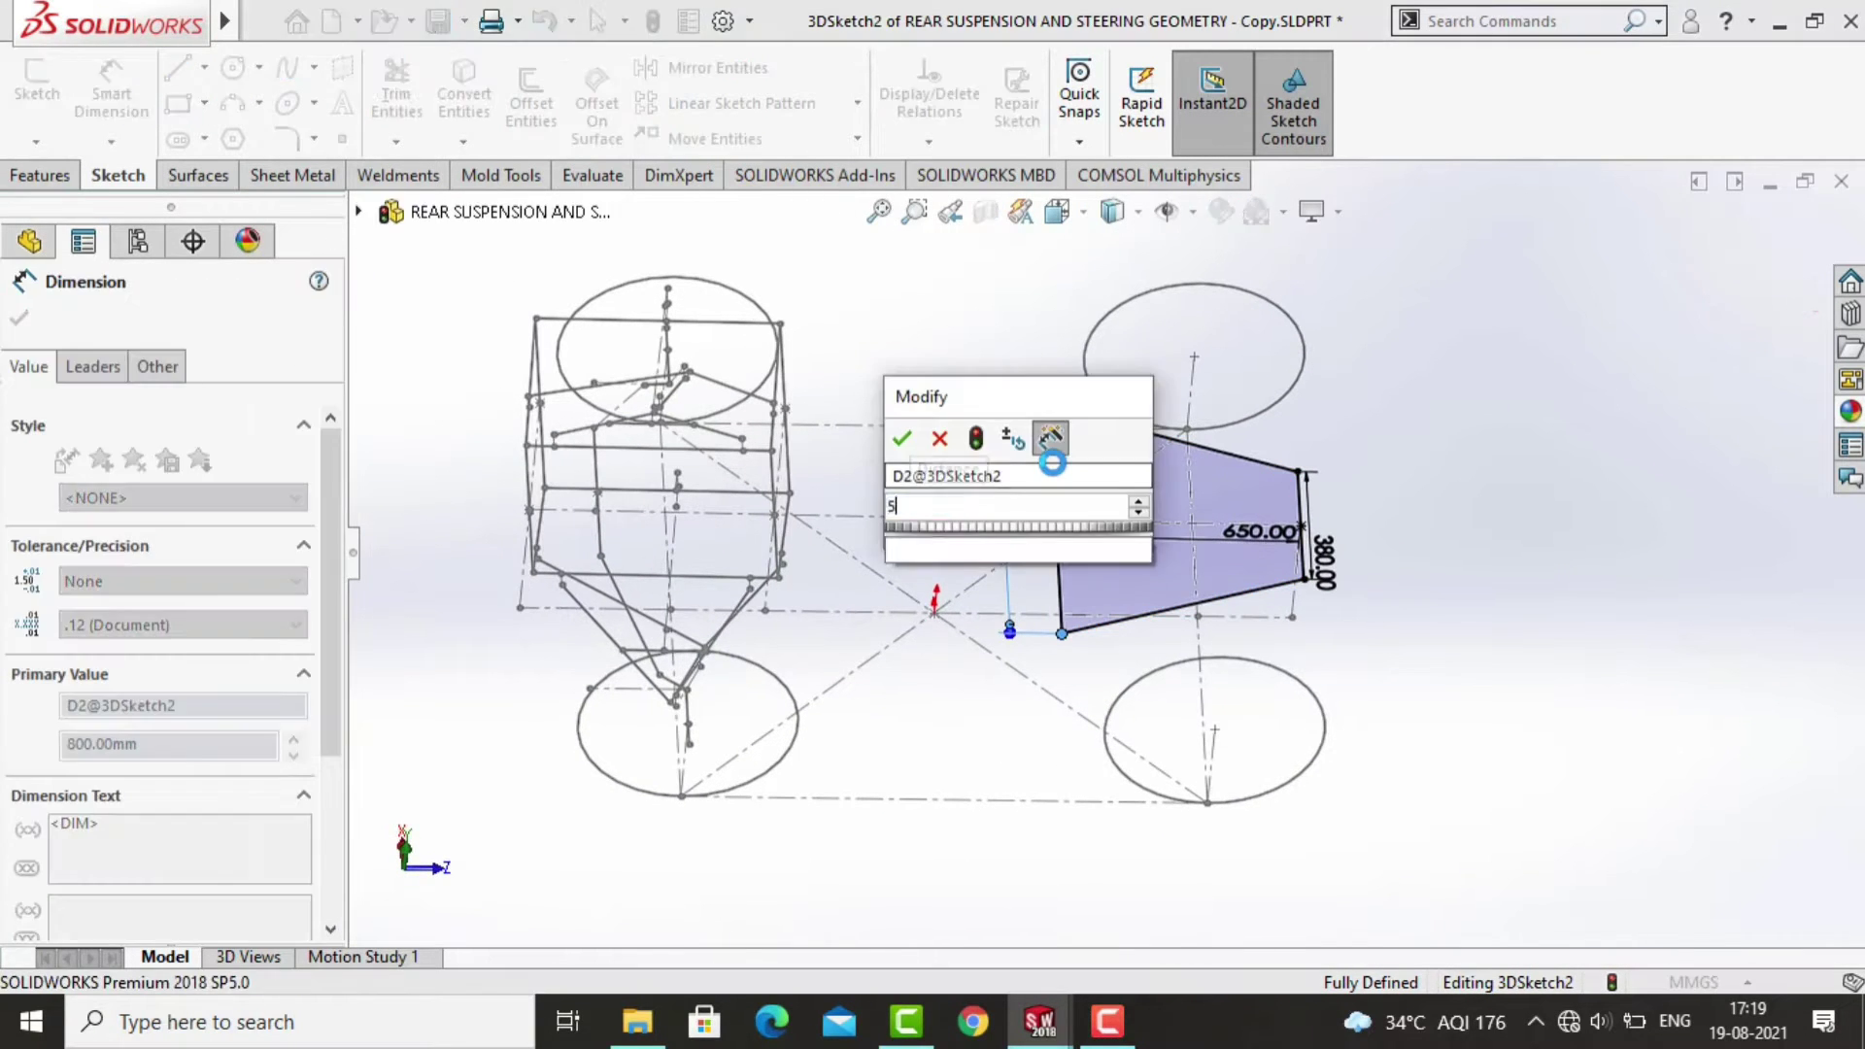
pyautogui.write('0.0')
pyautogui.press('Return')
# Sketch a slanted upright centreline about 392 mm long from the midpoint of the base's front edge in the side plane.
pyautogui.click(204, 67)
pyautogui.click(243, 129)
pyautogui.hotkey('ctrl', '3')
pyautogui.click(1221, 580)
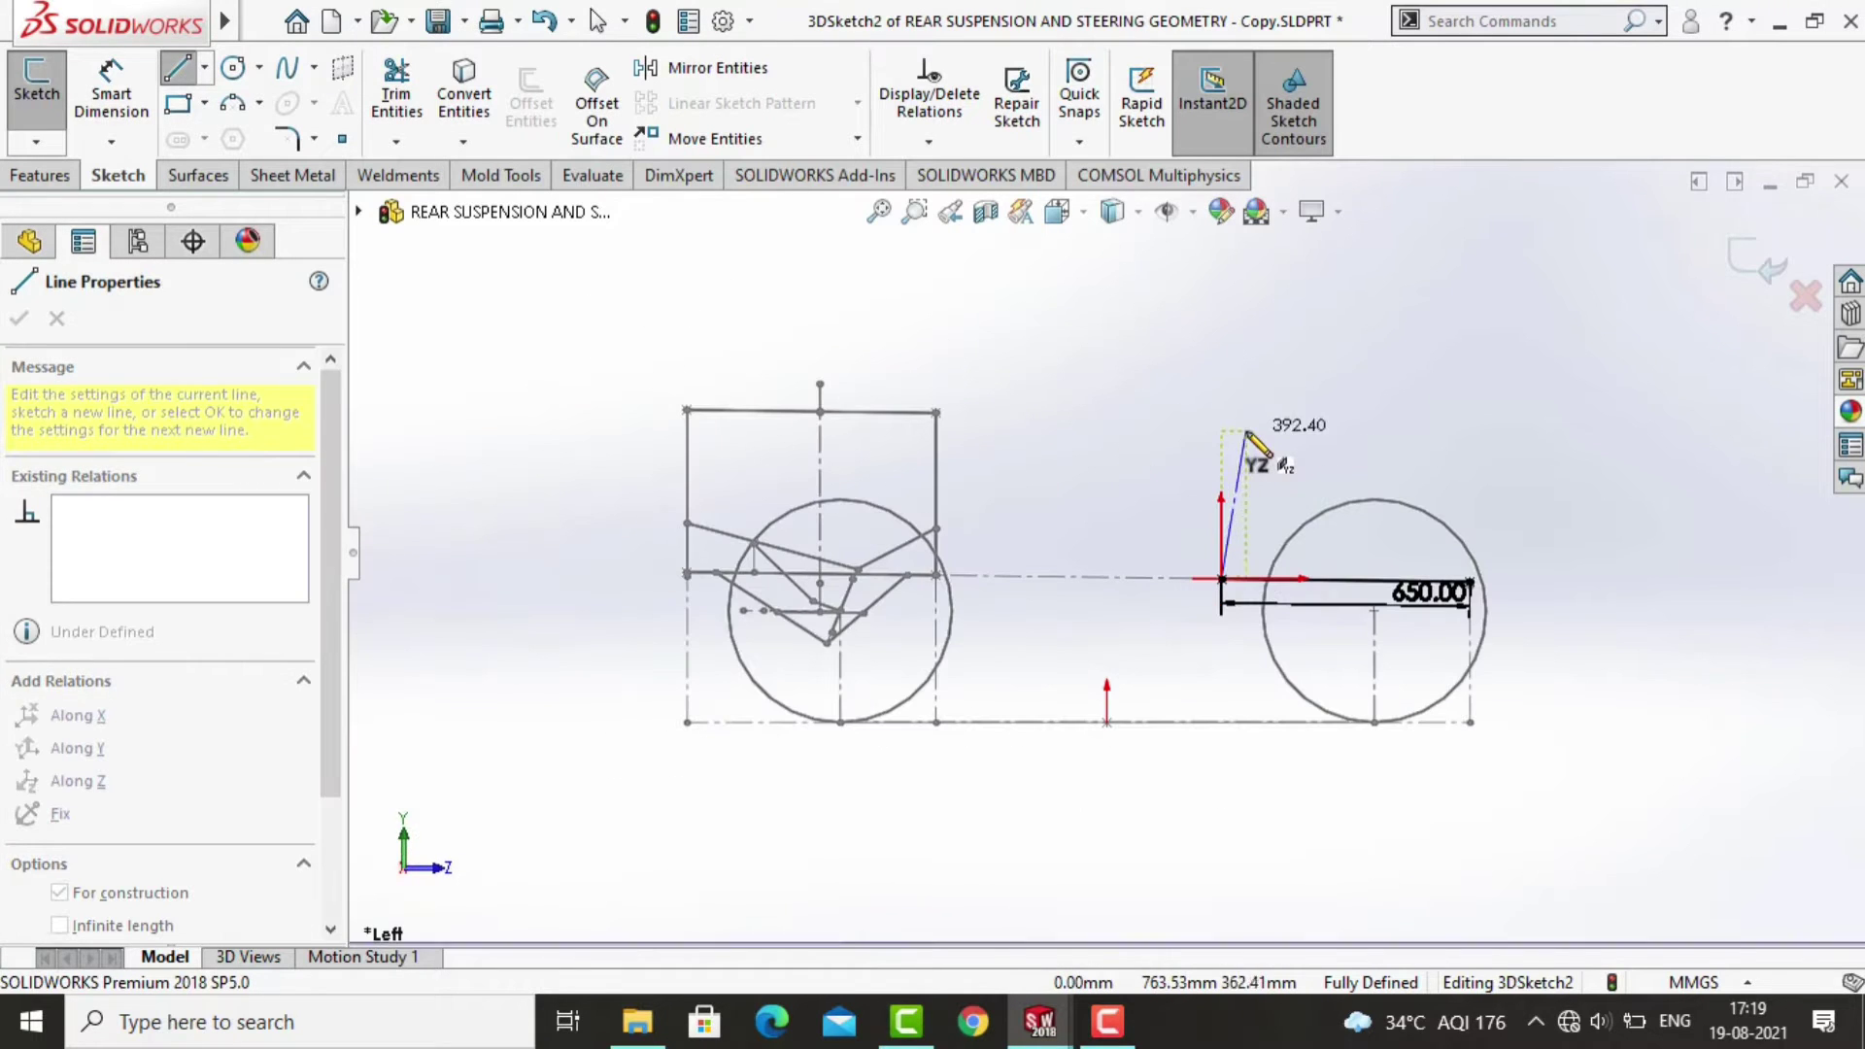
pyautogui.click(1245, 433)
pyautogui.press('Escape')
# Dimension the upright centreline at 520 mm long and 84° to the horizontal ground-clearance centreline.
pyautogui.press('d')
pyautogui.click(1231, 506)
pyautogui.click(1260, 477)
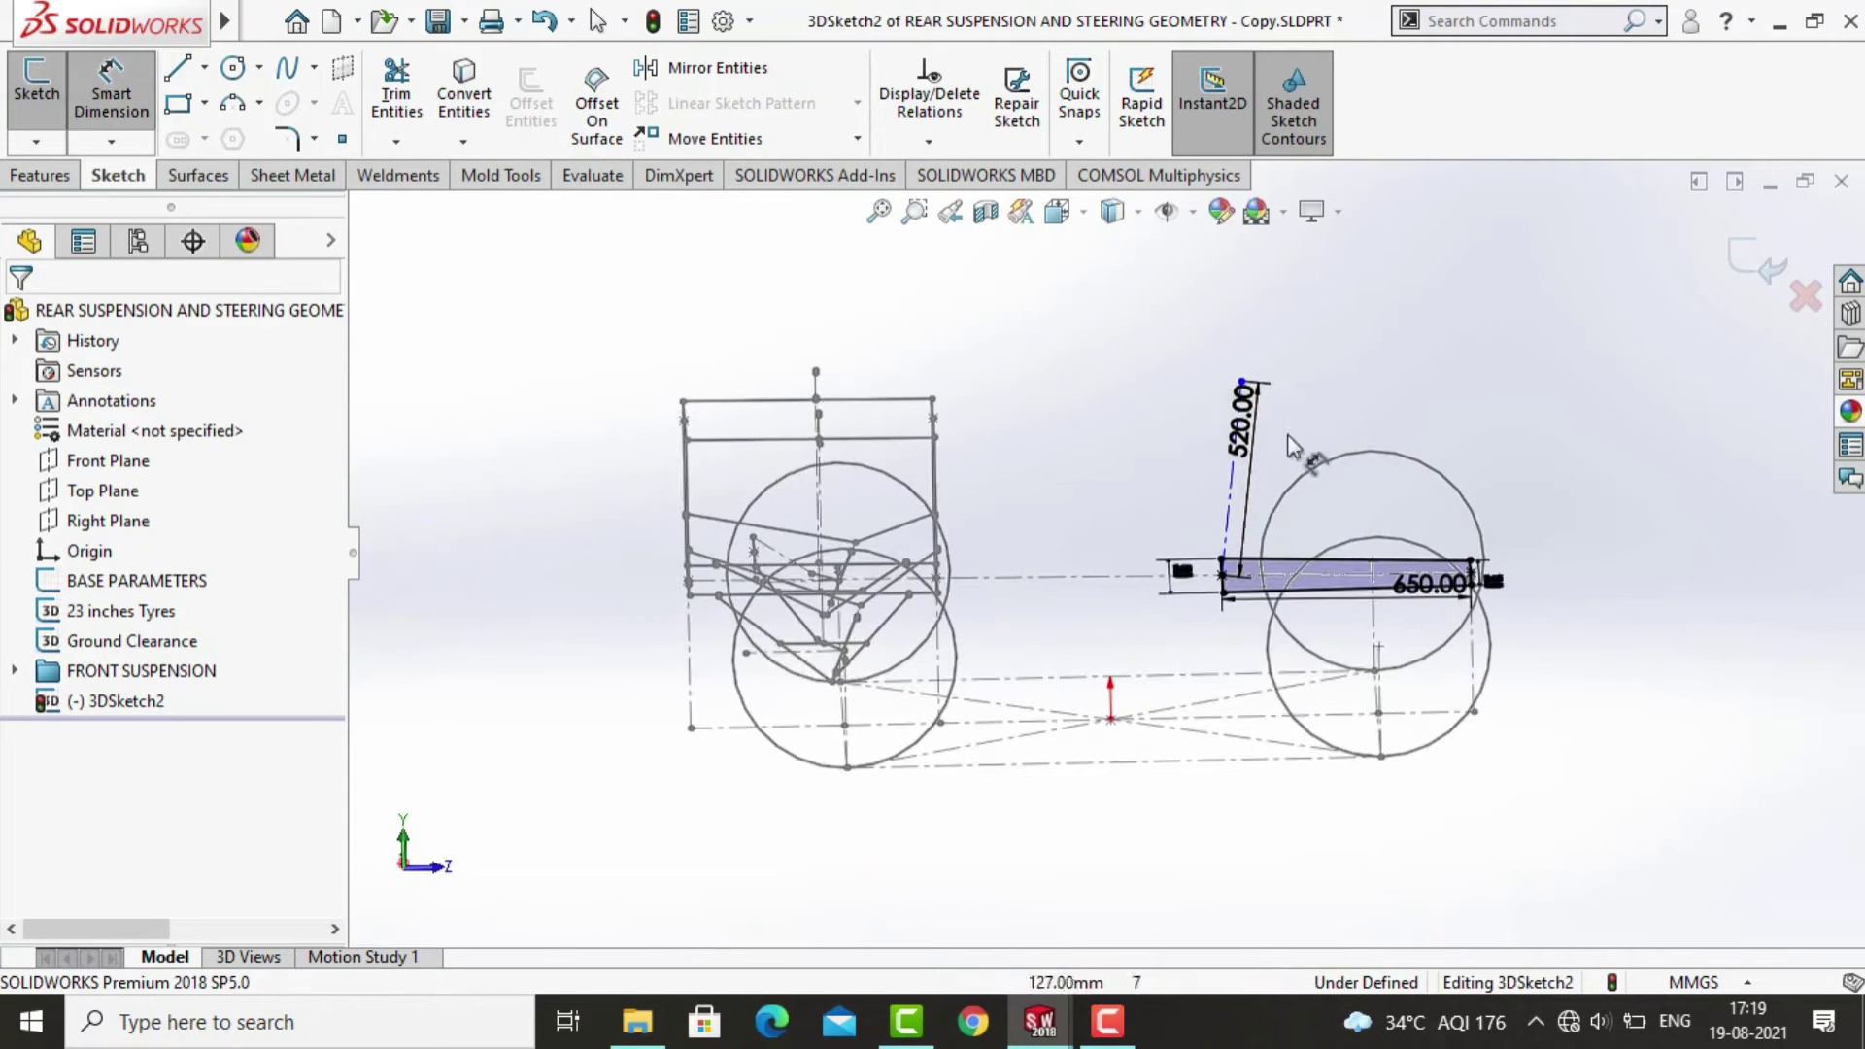
pyautogui.click(1068, 577)
pyautogui.click(1235, 461)
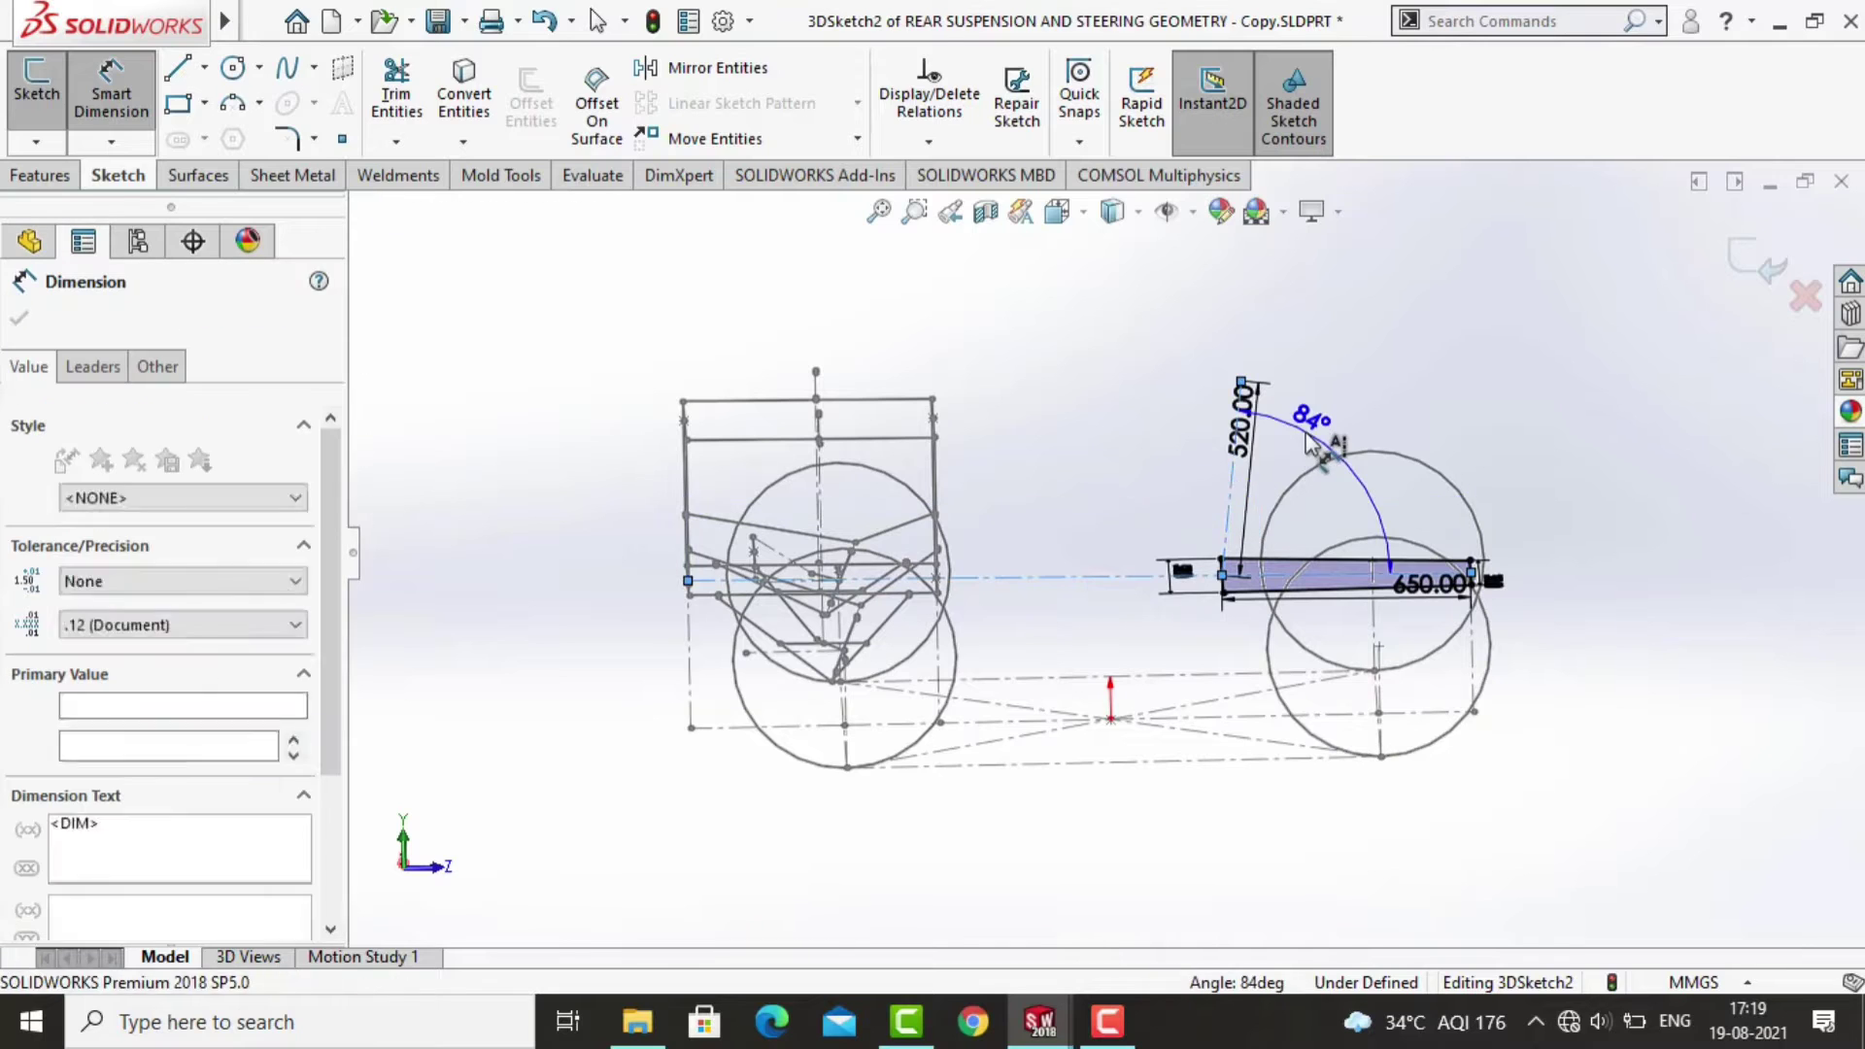
pyautogui.click(1313, 445)
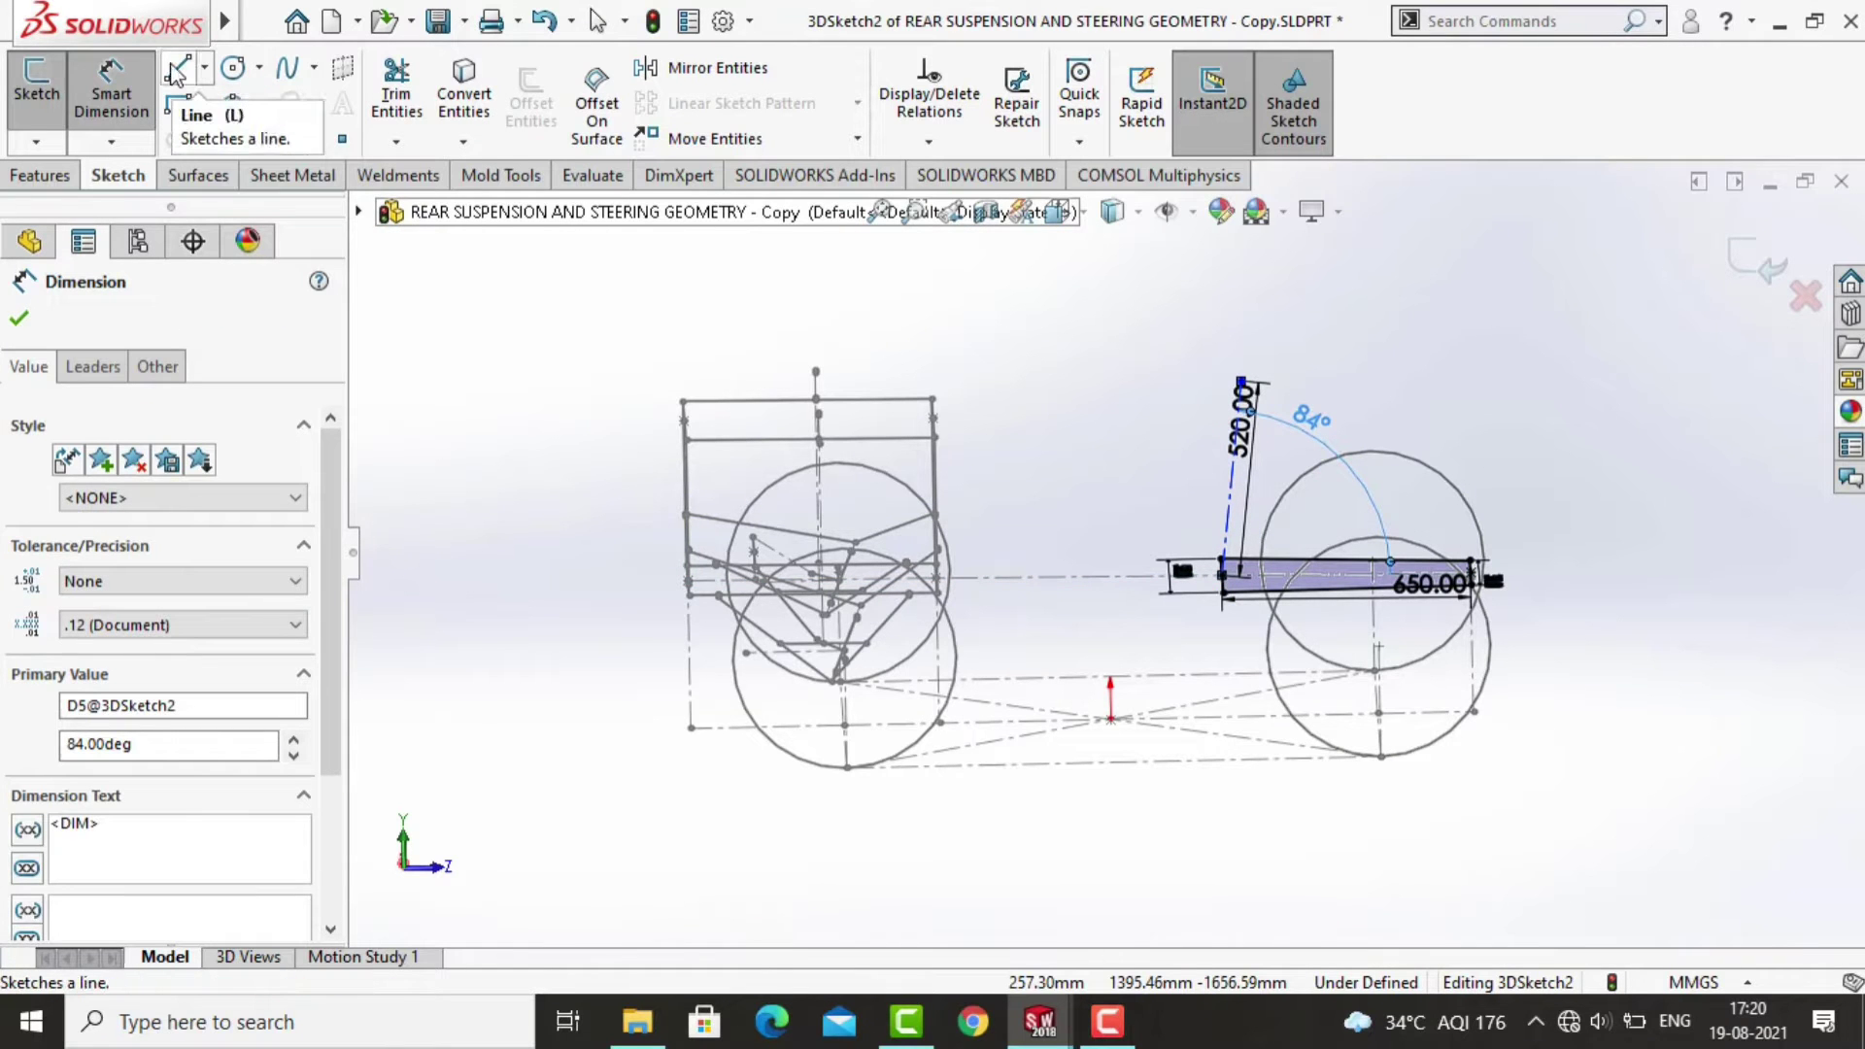
# Sketch a cross line with a half-length of about 386 mm centred on the upright's upper end, and exit the sketch.
pyautogui.click(204, 68)
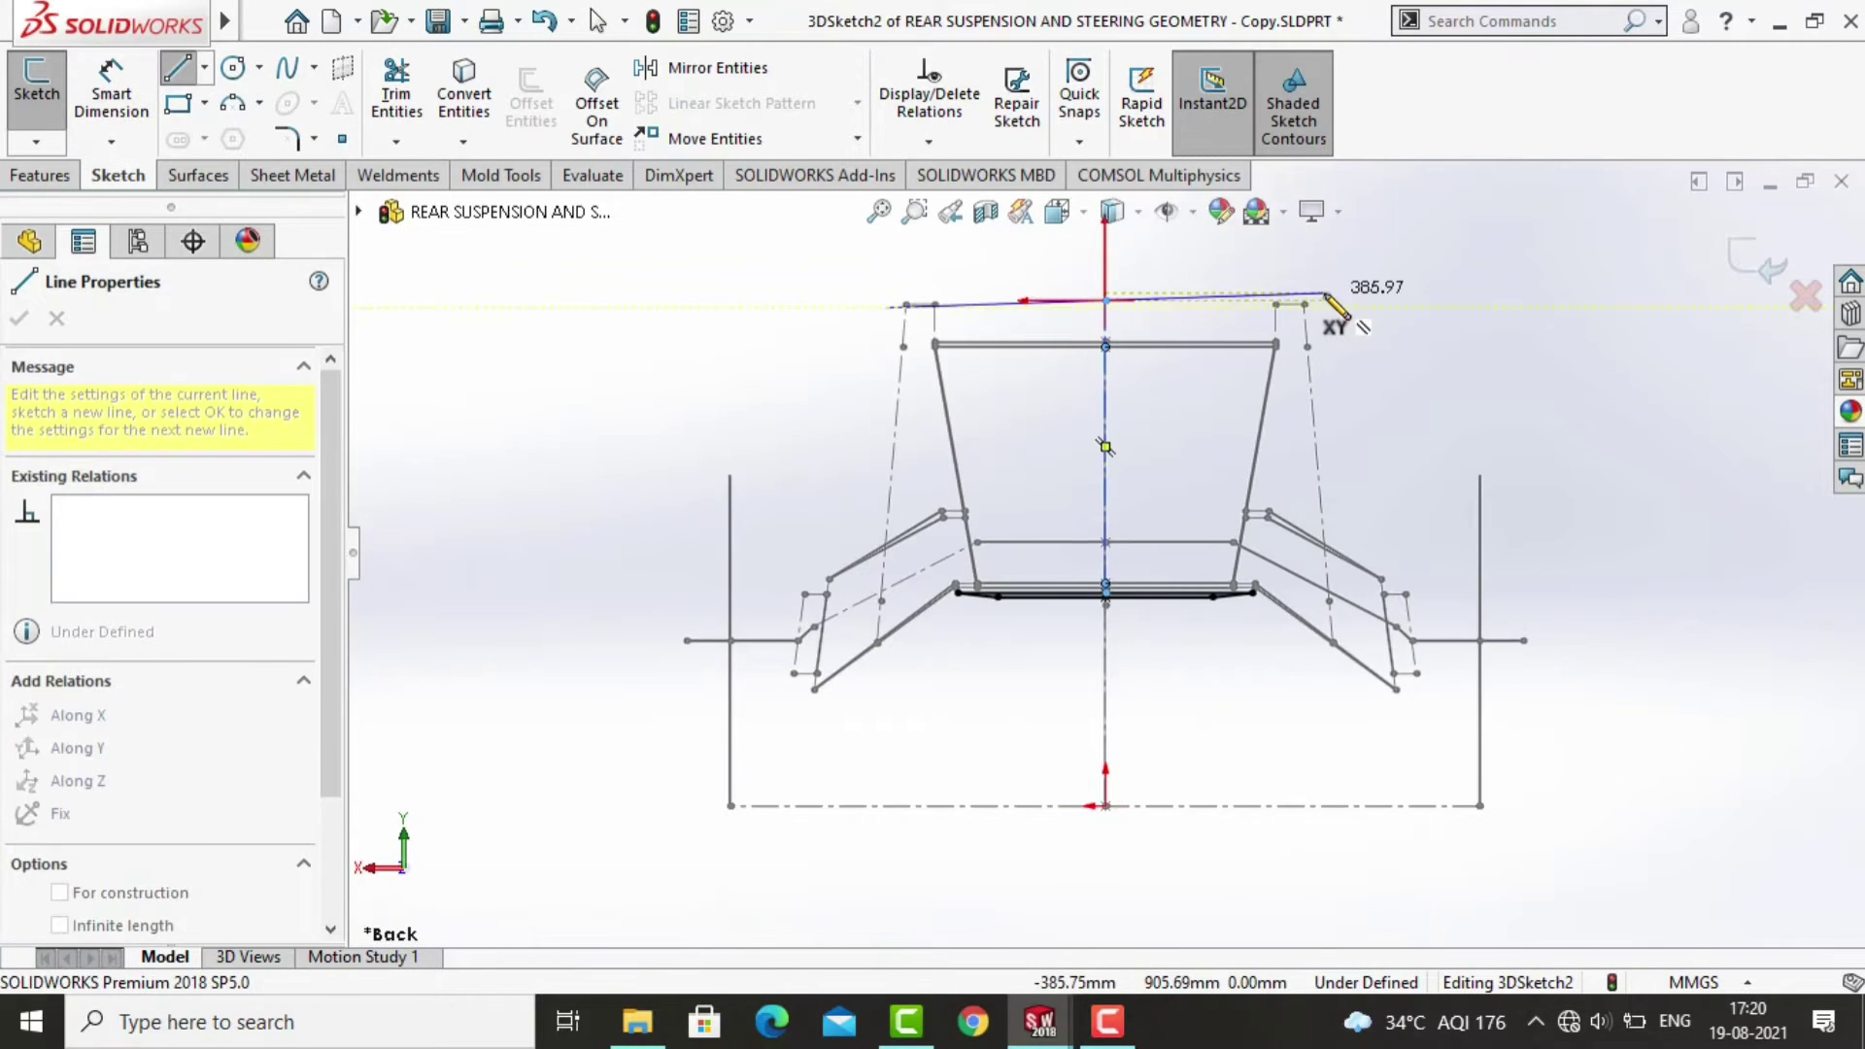
pyautogui.moveTo(1217, 300); pyautogui.dragTo(1172, 434, button='middle')
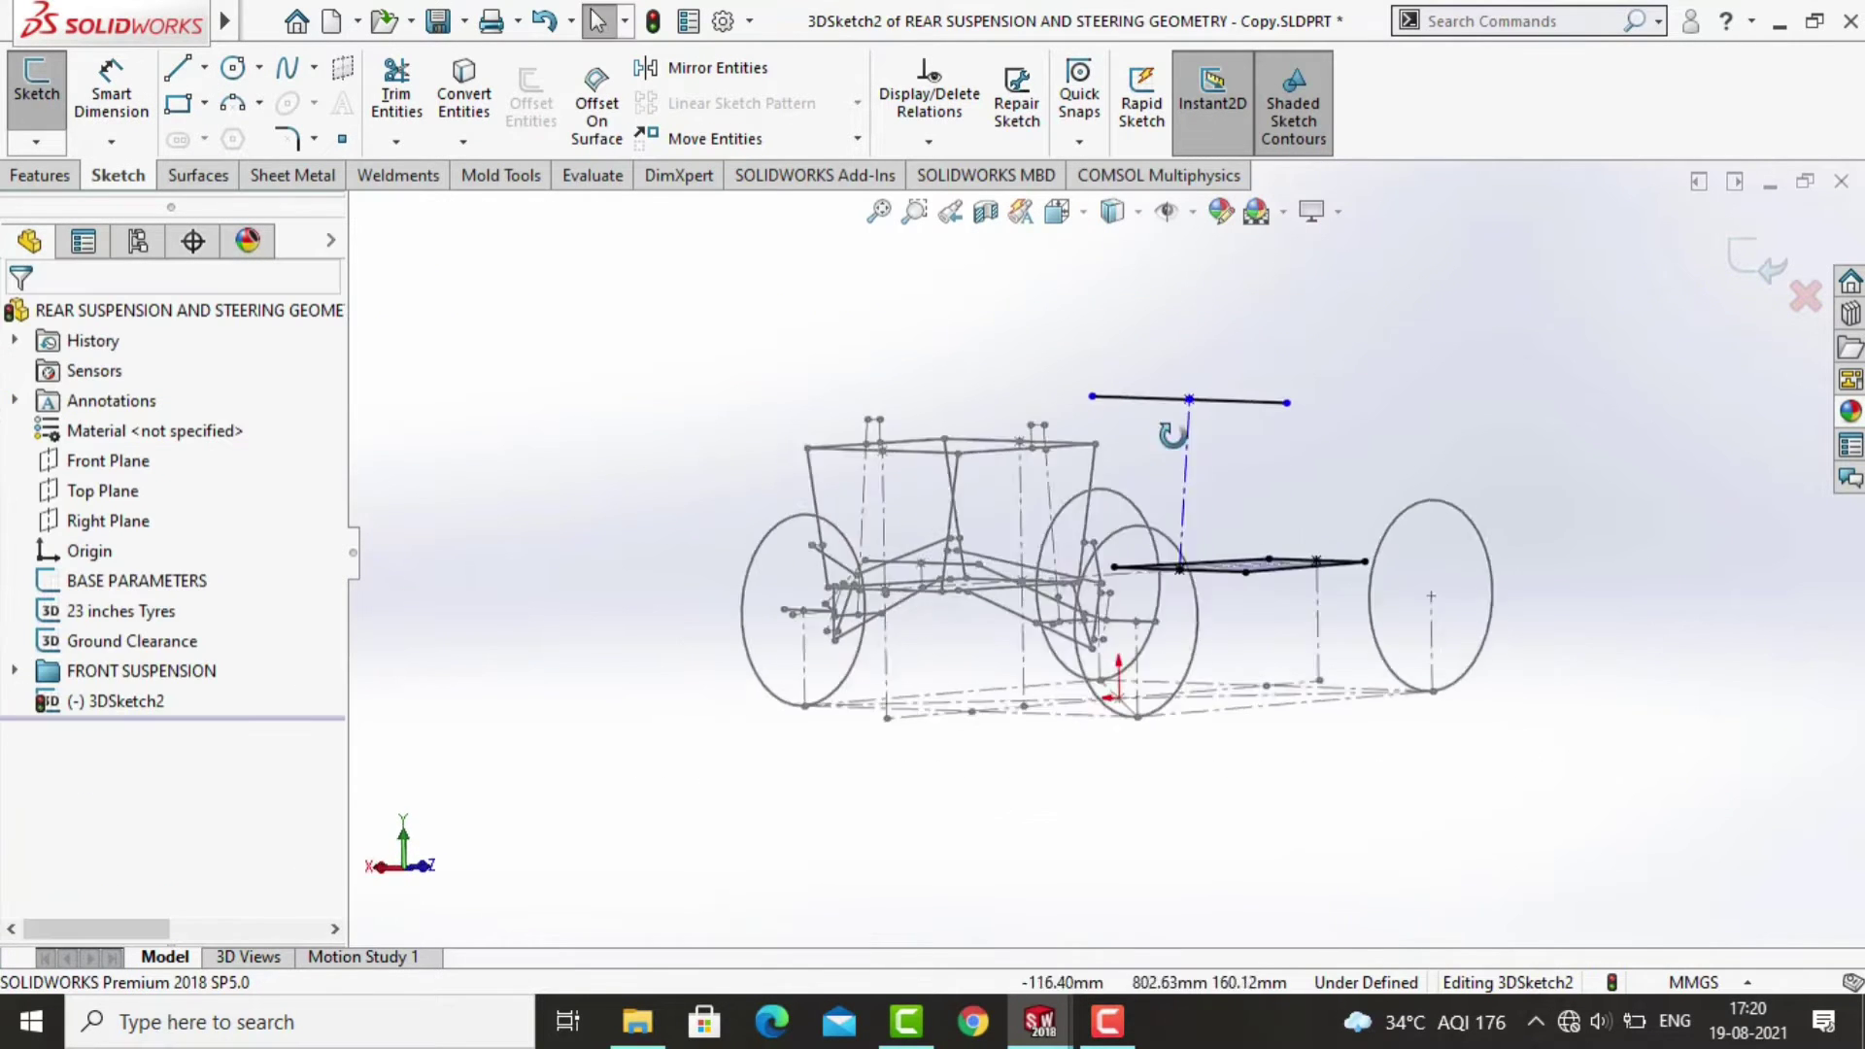
pyautogui.rightClick(146, 670)
pyautogui.click(37, 88)
# Hide the FRONT SUSPENSION folder and rename the rear 3D sketch as REAR SUSPENSION BOX.
pyautogui.rightClick(146, 670)
pyautogui.click(102, 484)
pyautogui.click(147, 693)
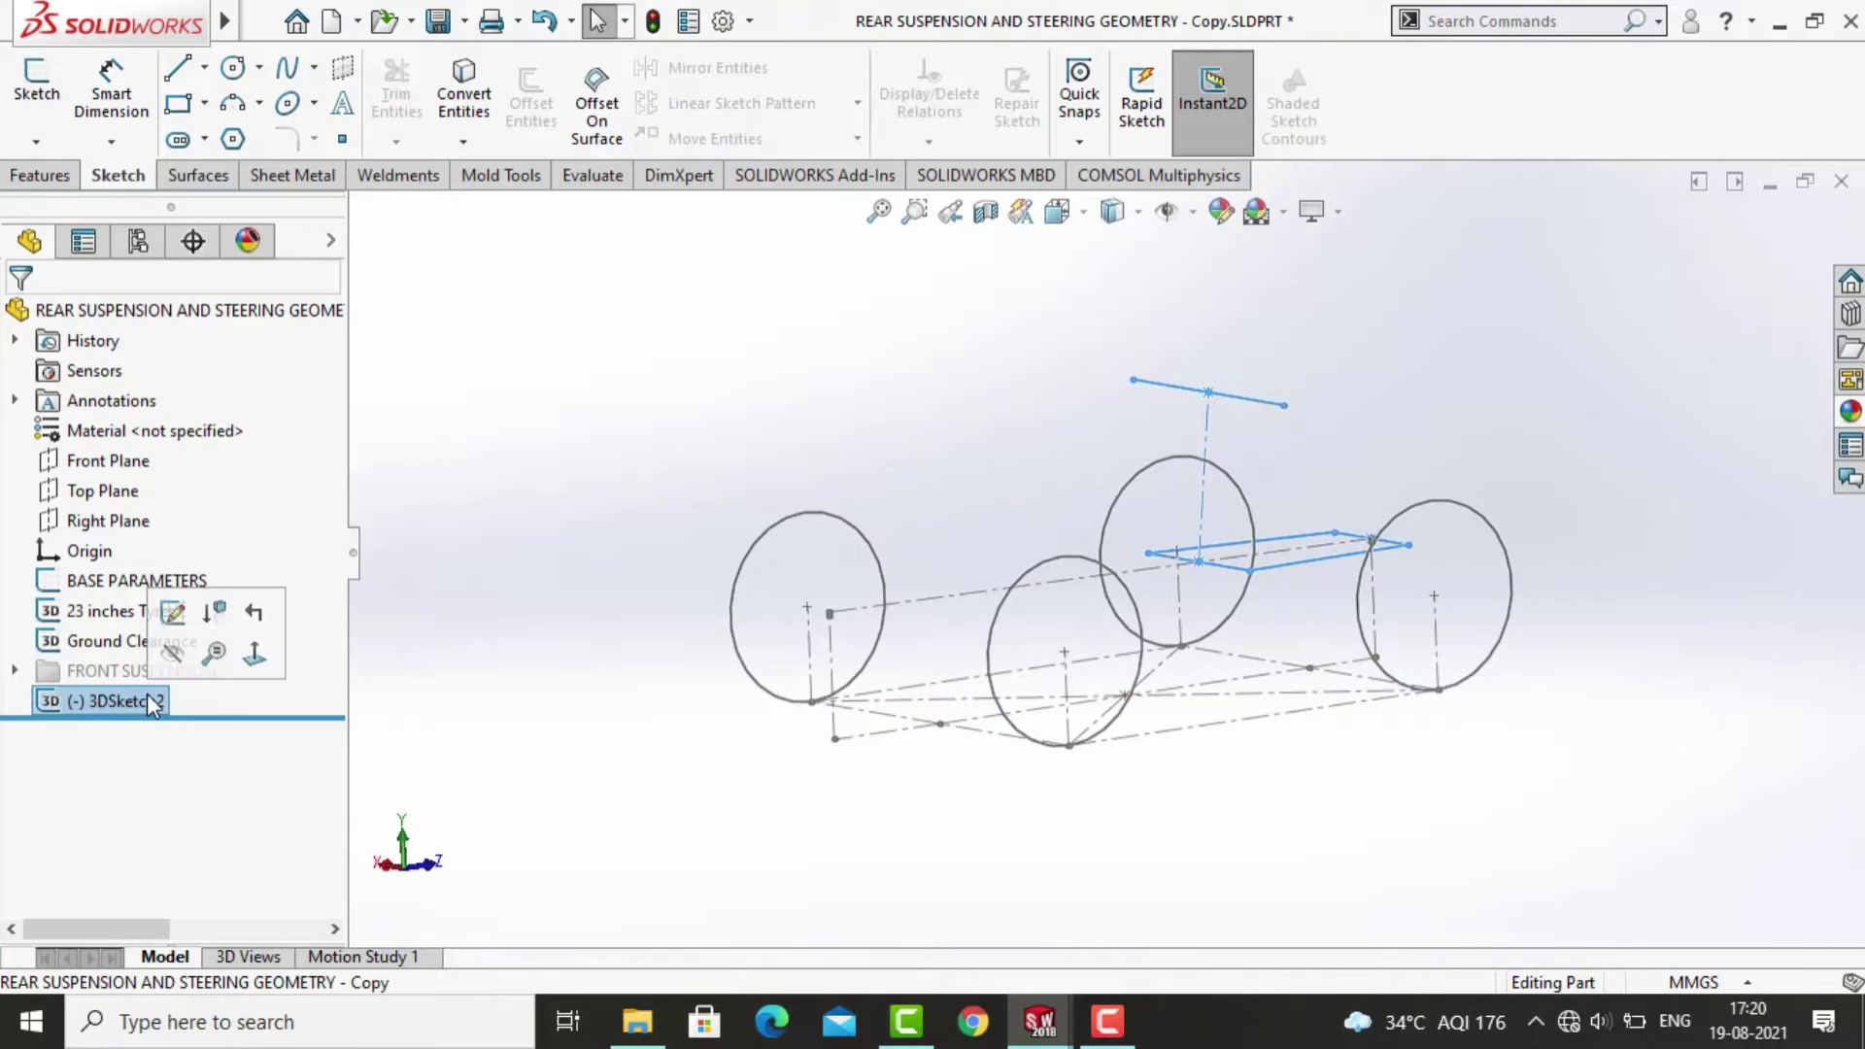
pyautogui.click(147, 693)
pyautogui.write('REAE SUSPENSION BOX')
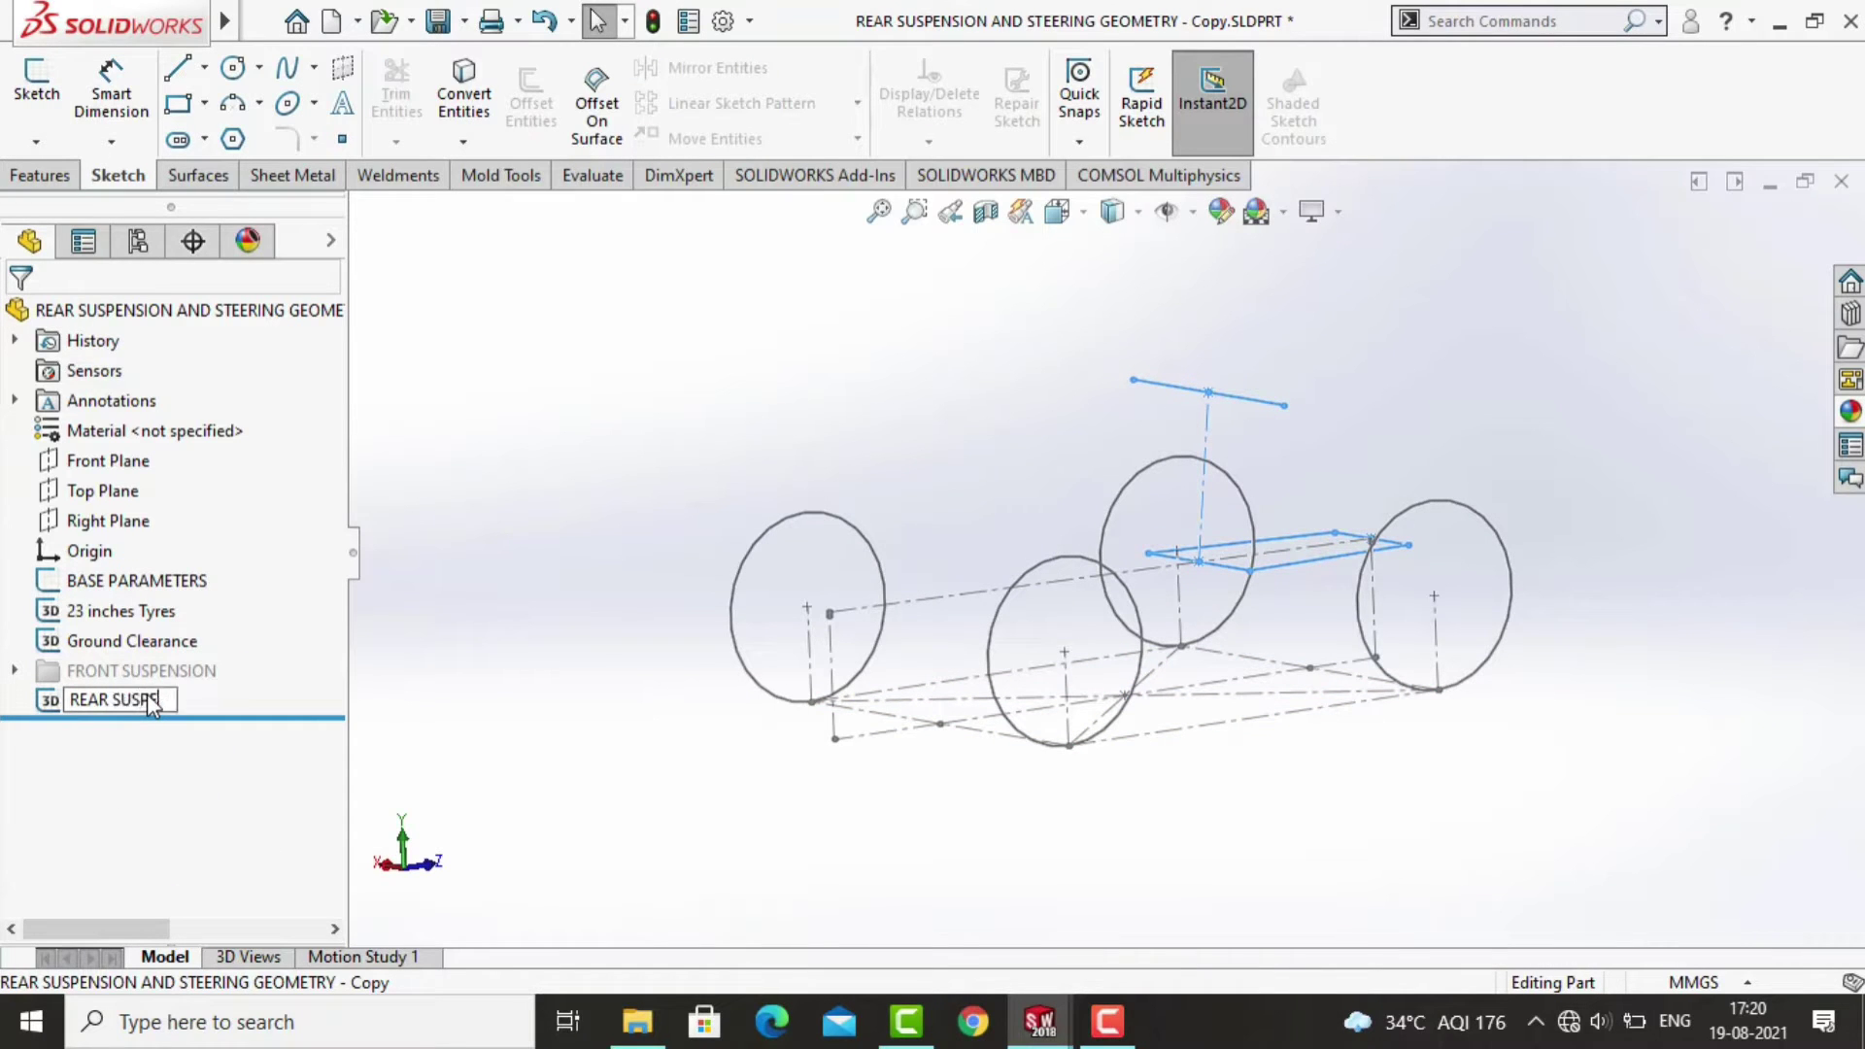
pyautogui.press('Return')
# Reopen the REAR SUSPENSION BOX sketch and dimension the upper cross line at 800 mm.
pyautogui.click(148, 700)
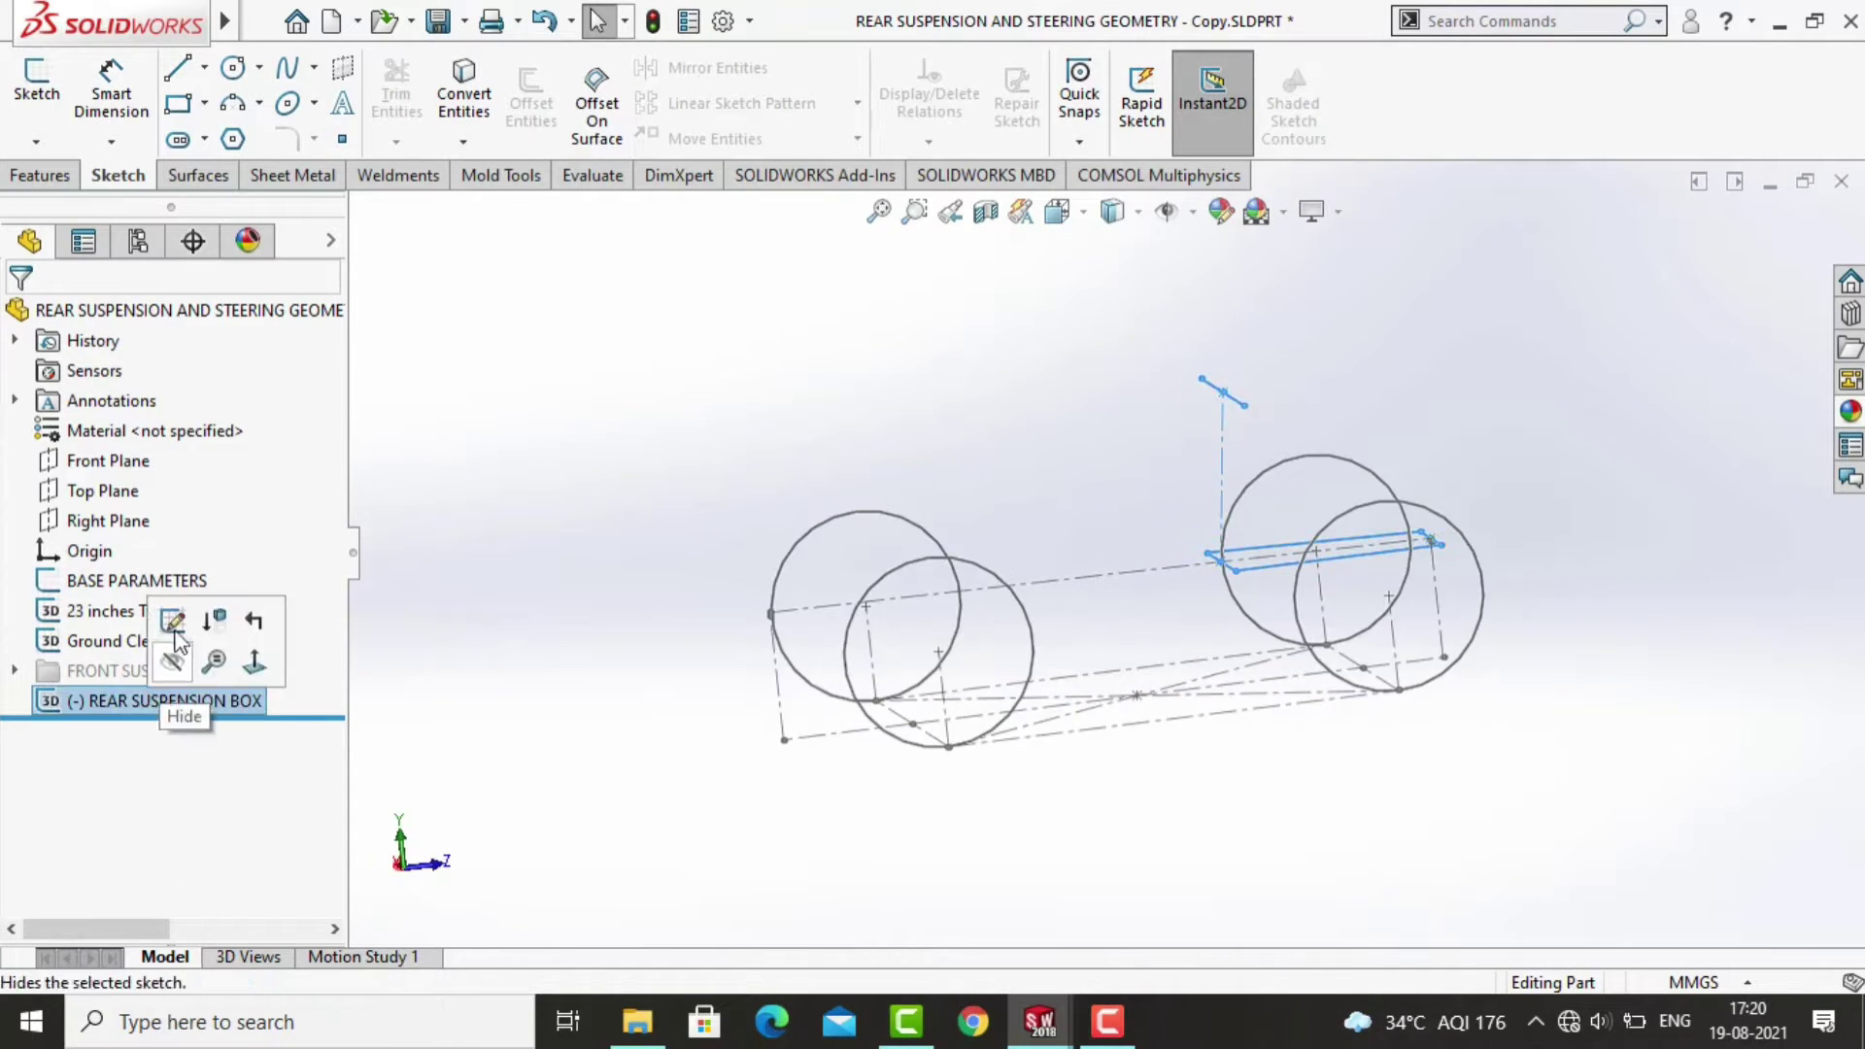
pyautogui.click(158, 618)
pyautogui.click(111, 92)
pyautogui.click(1243, 400)
pyautogui.click(1089, 437)
pyautogui.write('800')
pyautogui.press('Return')
pyautogui.press('Escape')
pyautogui.scroll(5, 1166, 389)
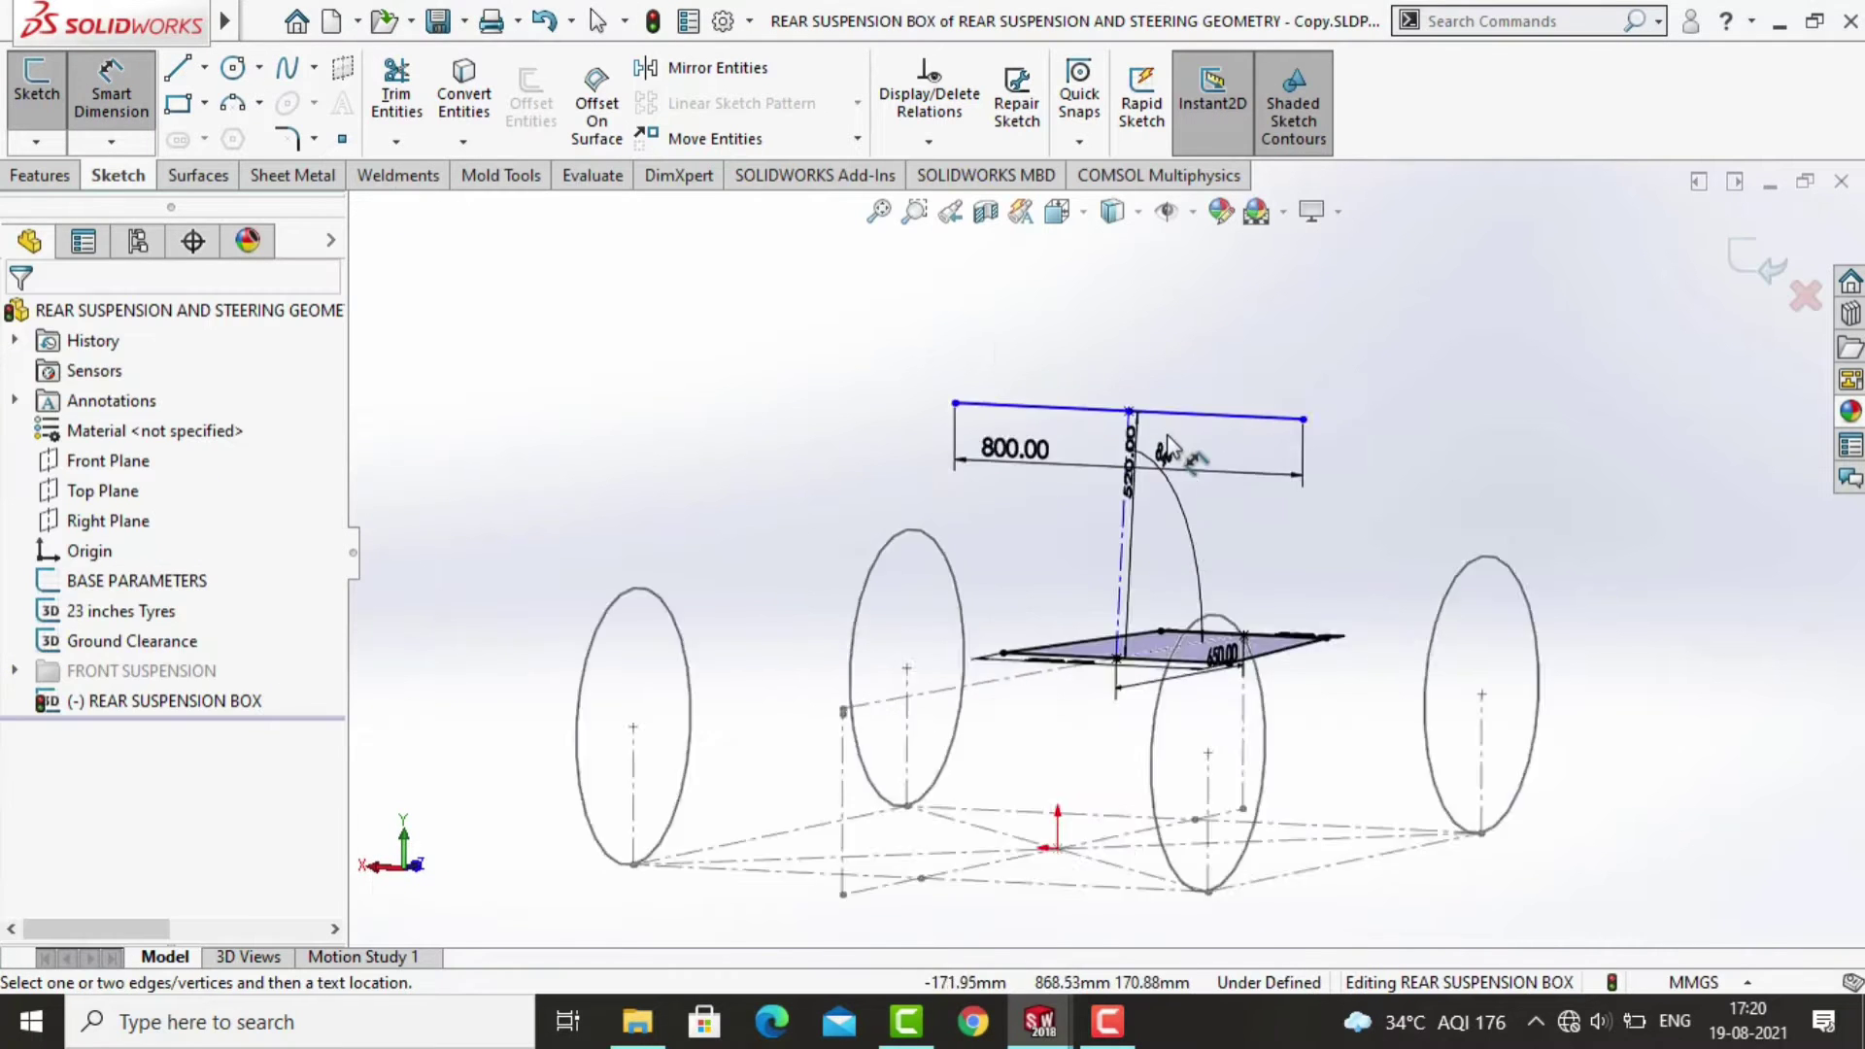
# Add a 90° angle between the upright centreline and the base's front edge.
pyautogui.click(1150, 418)
pyautogui.press('Escape')
pyautogui.hotkey('ctrl', '3')
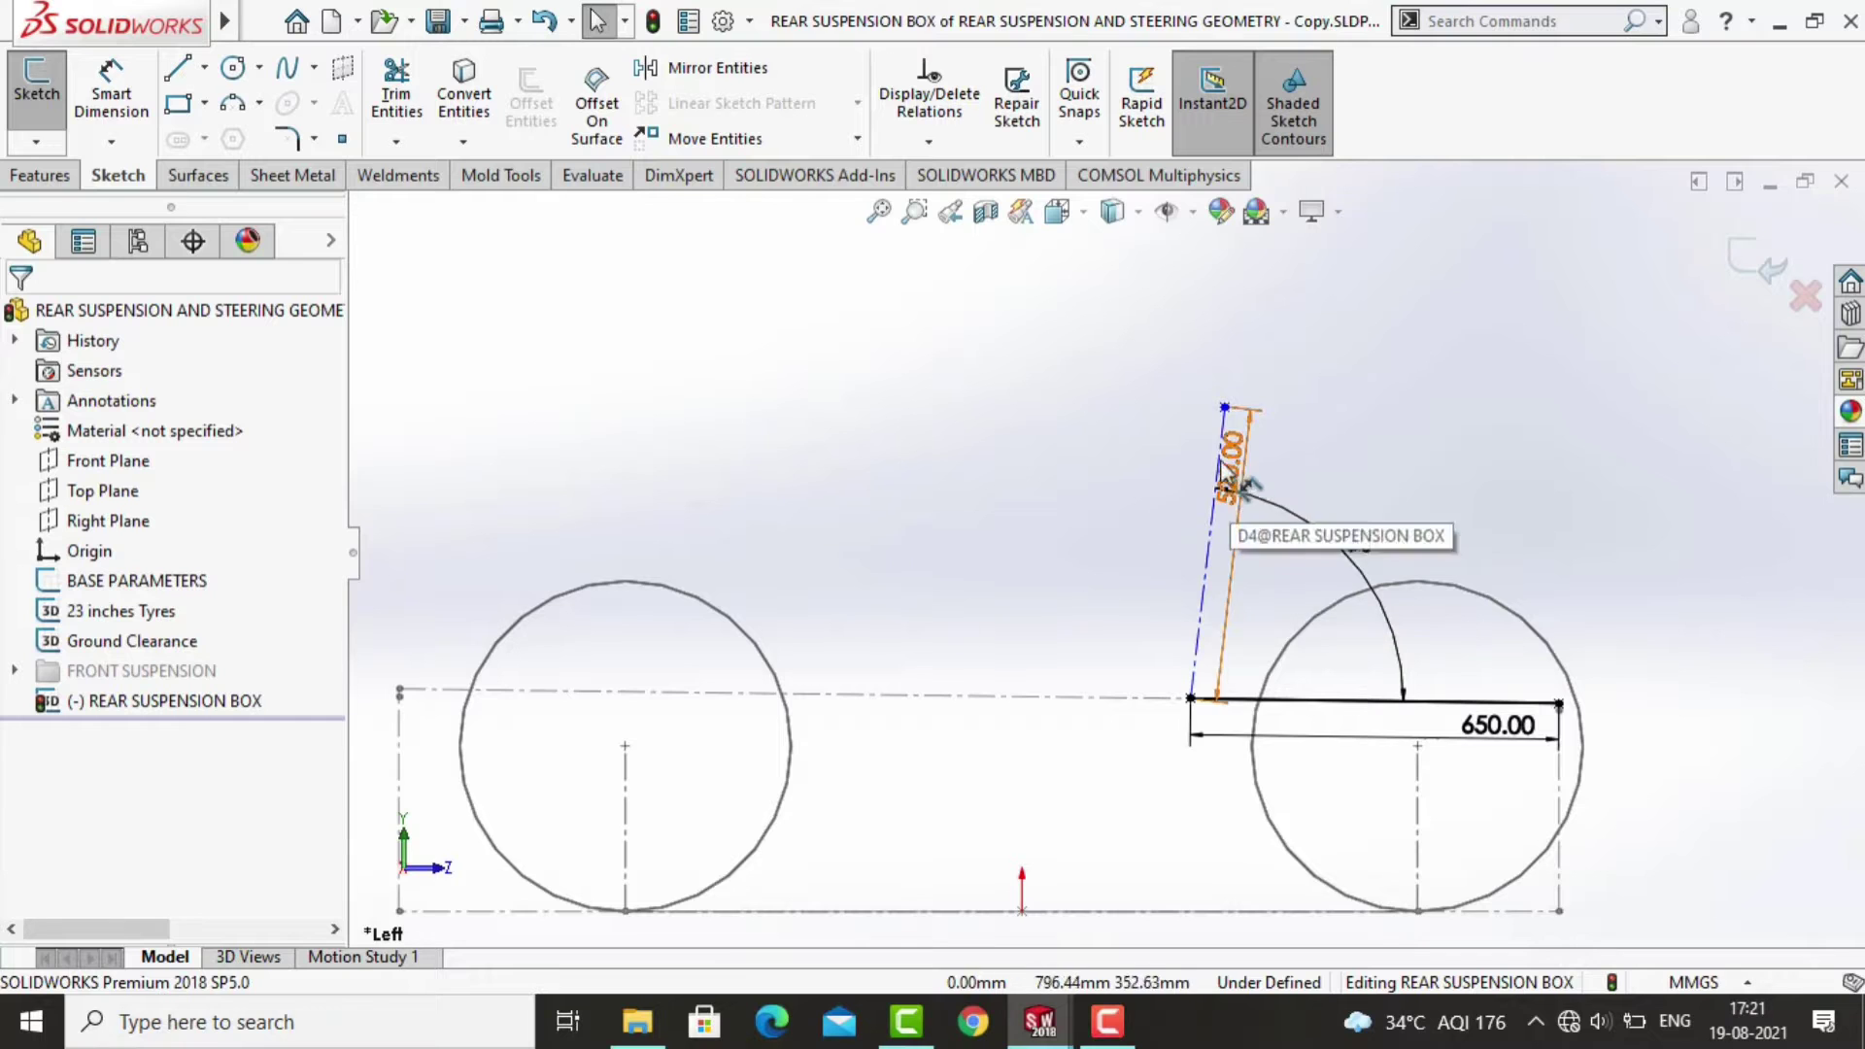
pyautogui.moveTo(1243, 544); pyautogui.dragTo(875, 467, button='middle')
pyautogui.click(1065, 526)
pyautogui.click(110, 95)
pyautogui.click(971, 652)
pyautogui.moveTo(1044, 590); pyautogui.dragTo(928, 541, button='middle')
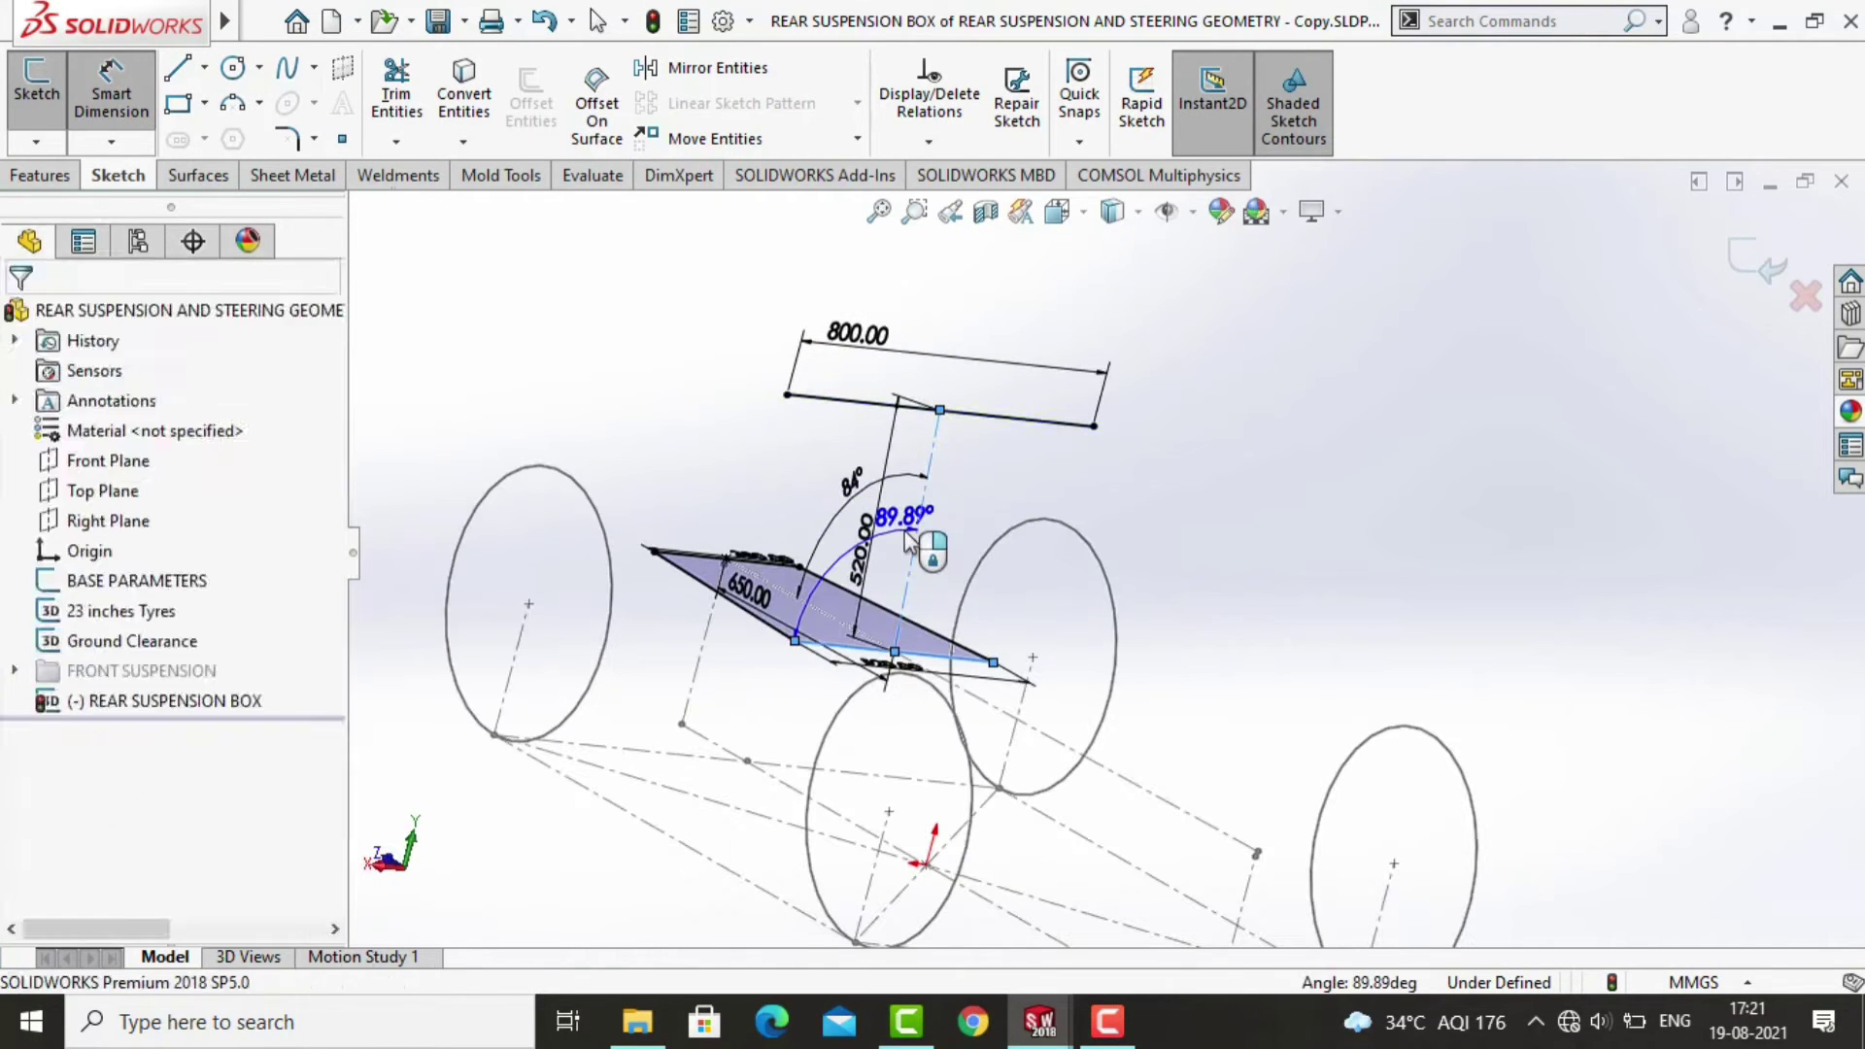
pyautogui.click(929, 541)
# Connect the upper cross line's ends to the base's front corners with side lines to close the front panel.
pyautogui.click(177, 67)
pyautogui.click(788, 393)
pyautogui.moveTo(807, 659); pyautogui.dragTo(870, 596, button='middle')
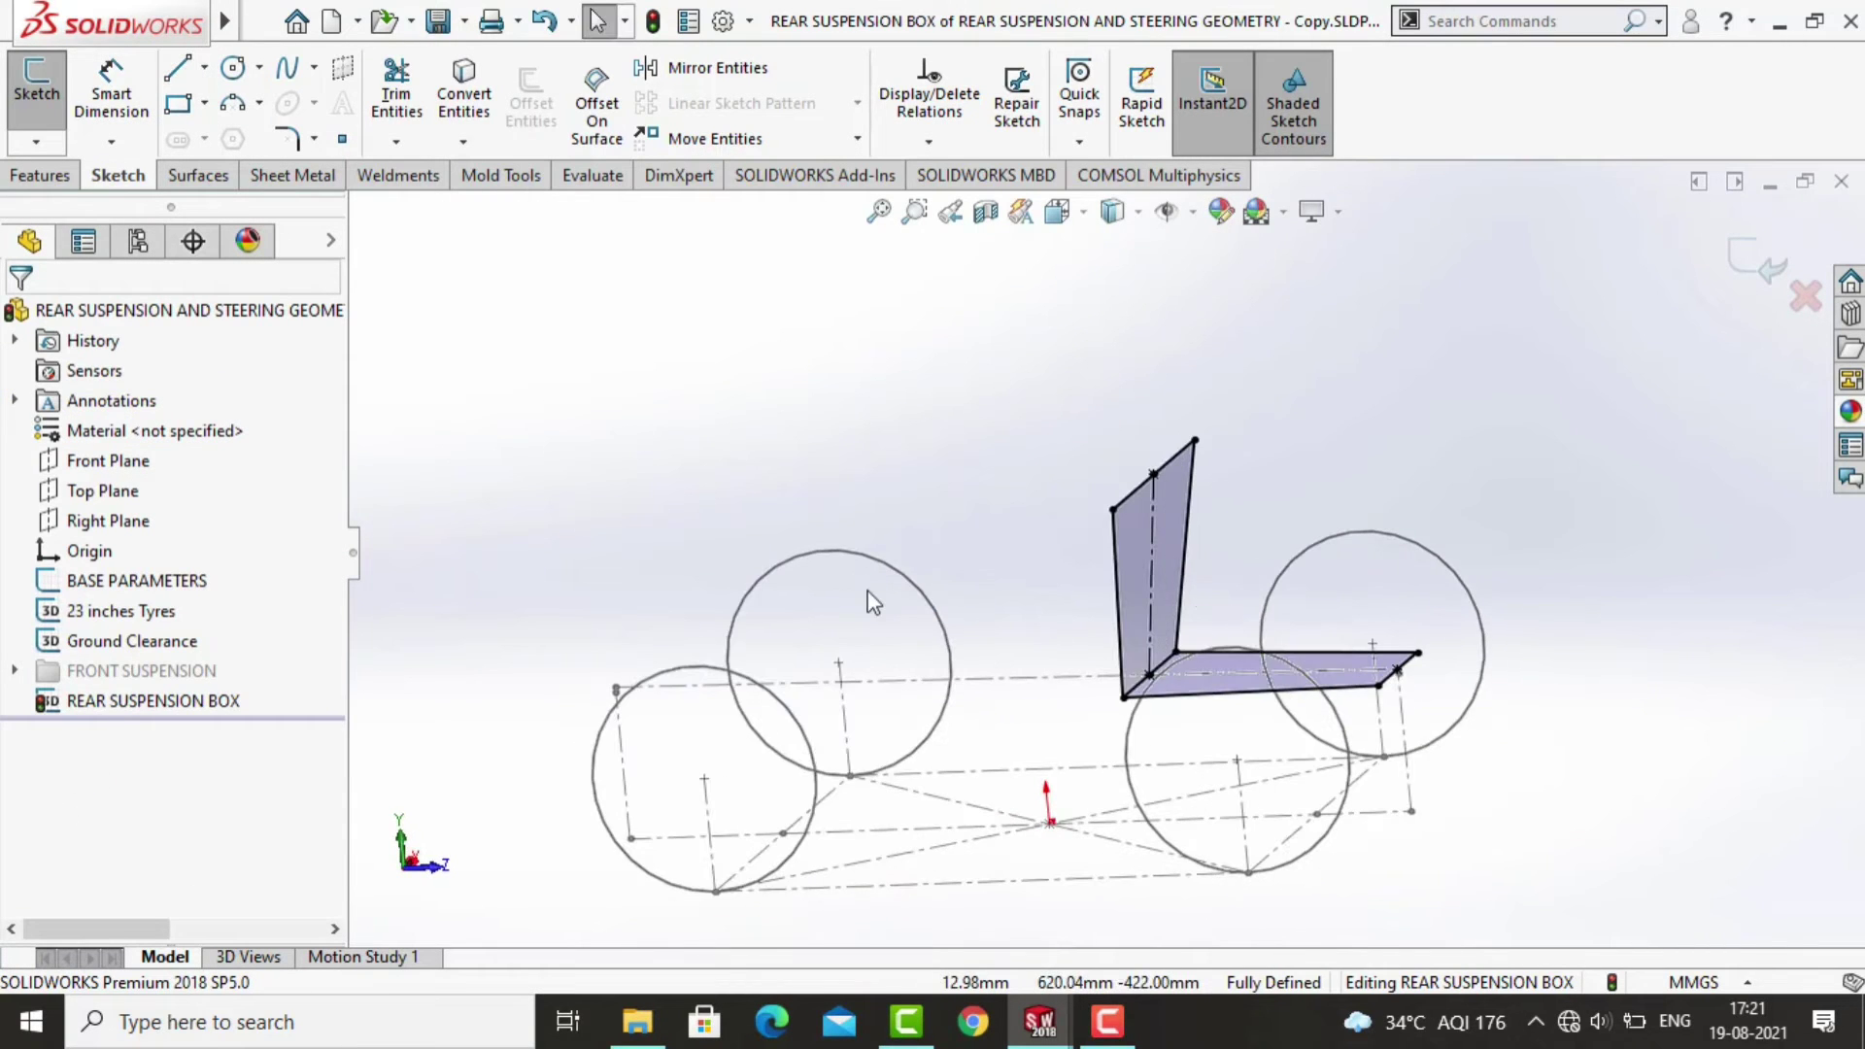
# Sketch the rear panel's two sides and upper edge rising from the base's rear edge in the front view.
pyautogui.hotkey('ctrl', '1')
pyautogui.click(933, 317)
pyautogui.click(1280, 319)
pyautogui.doubleClick(1257, 665)
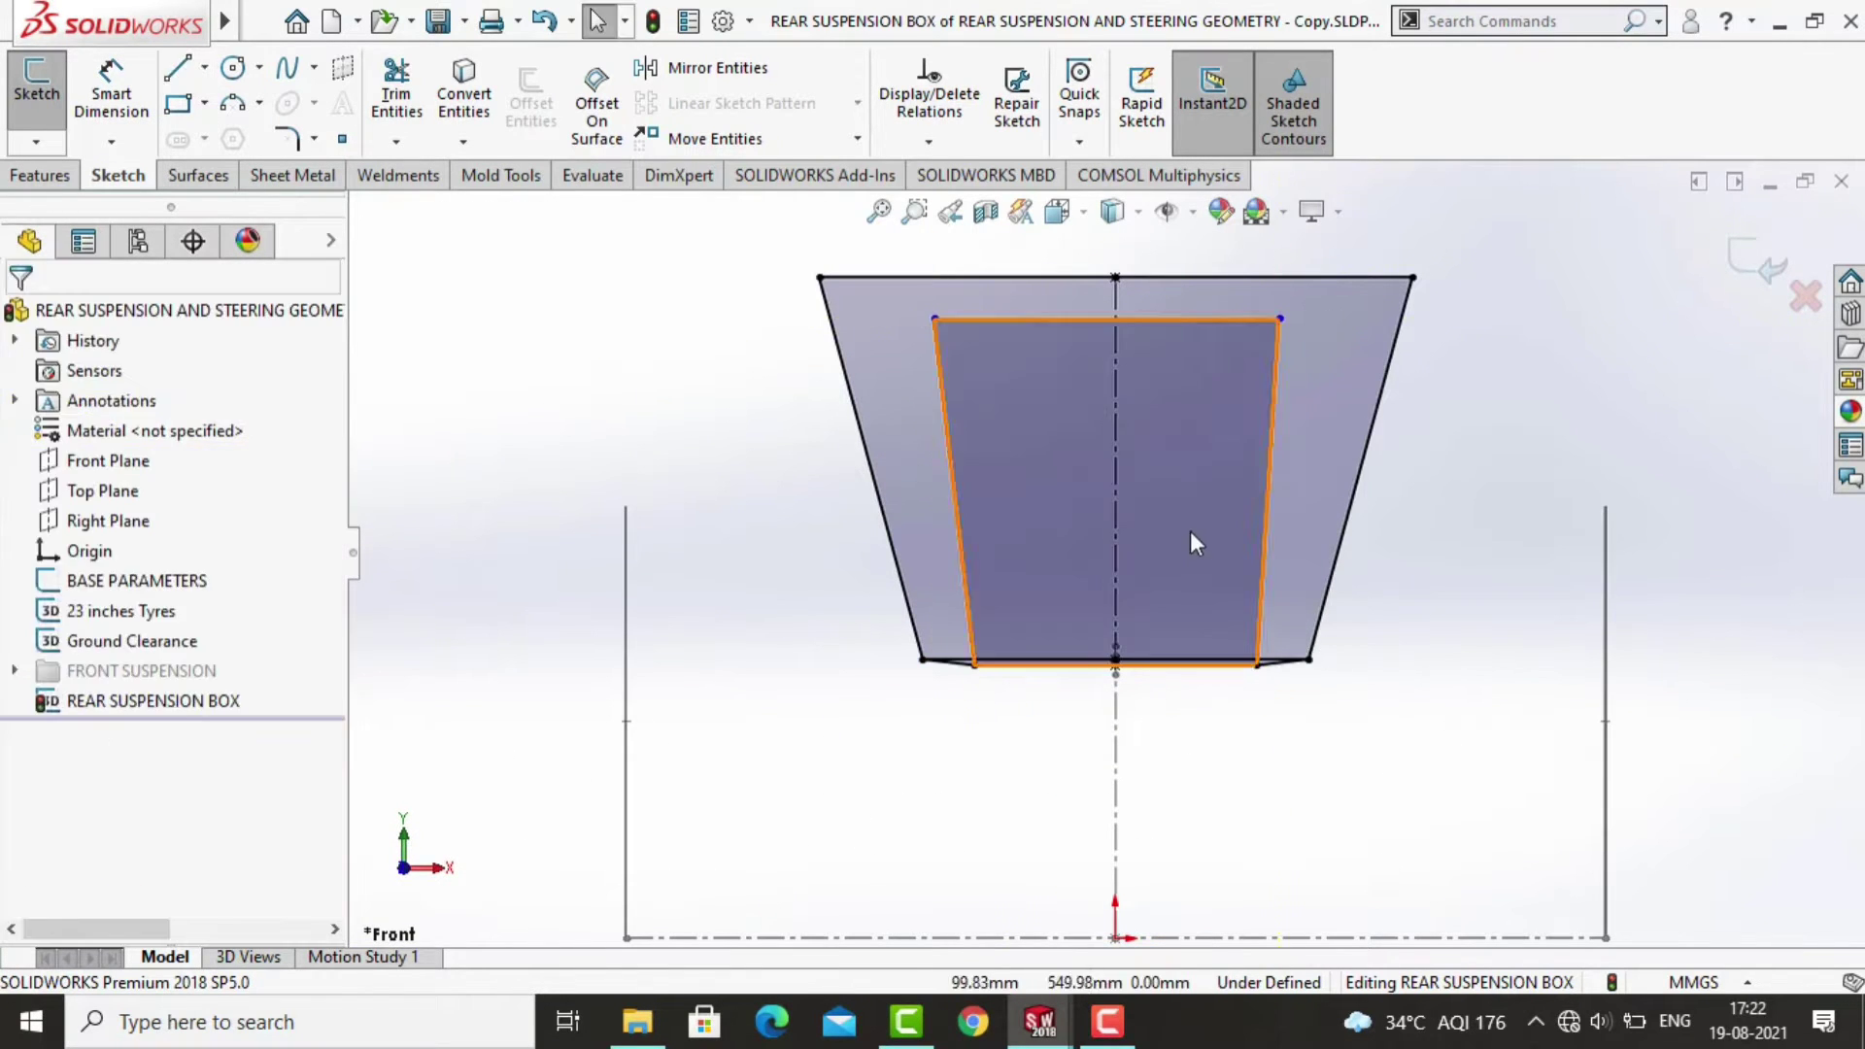
# Dimension the rear panel's upper edge at 450 mm and one side edge at 520 mm.
pyautogui.press('d')
pyautogui.click(971, 327)
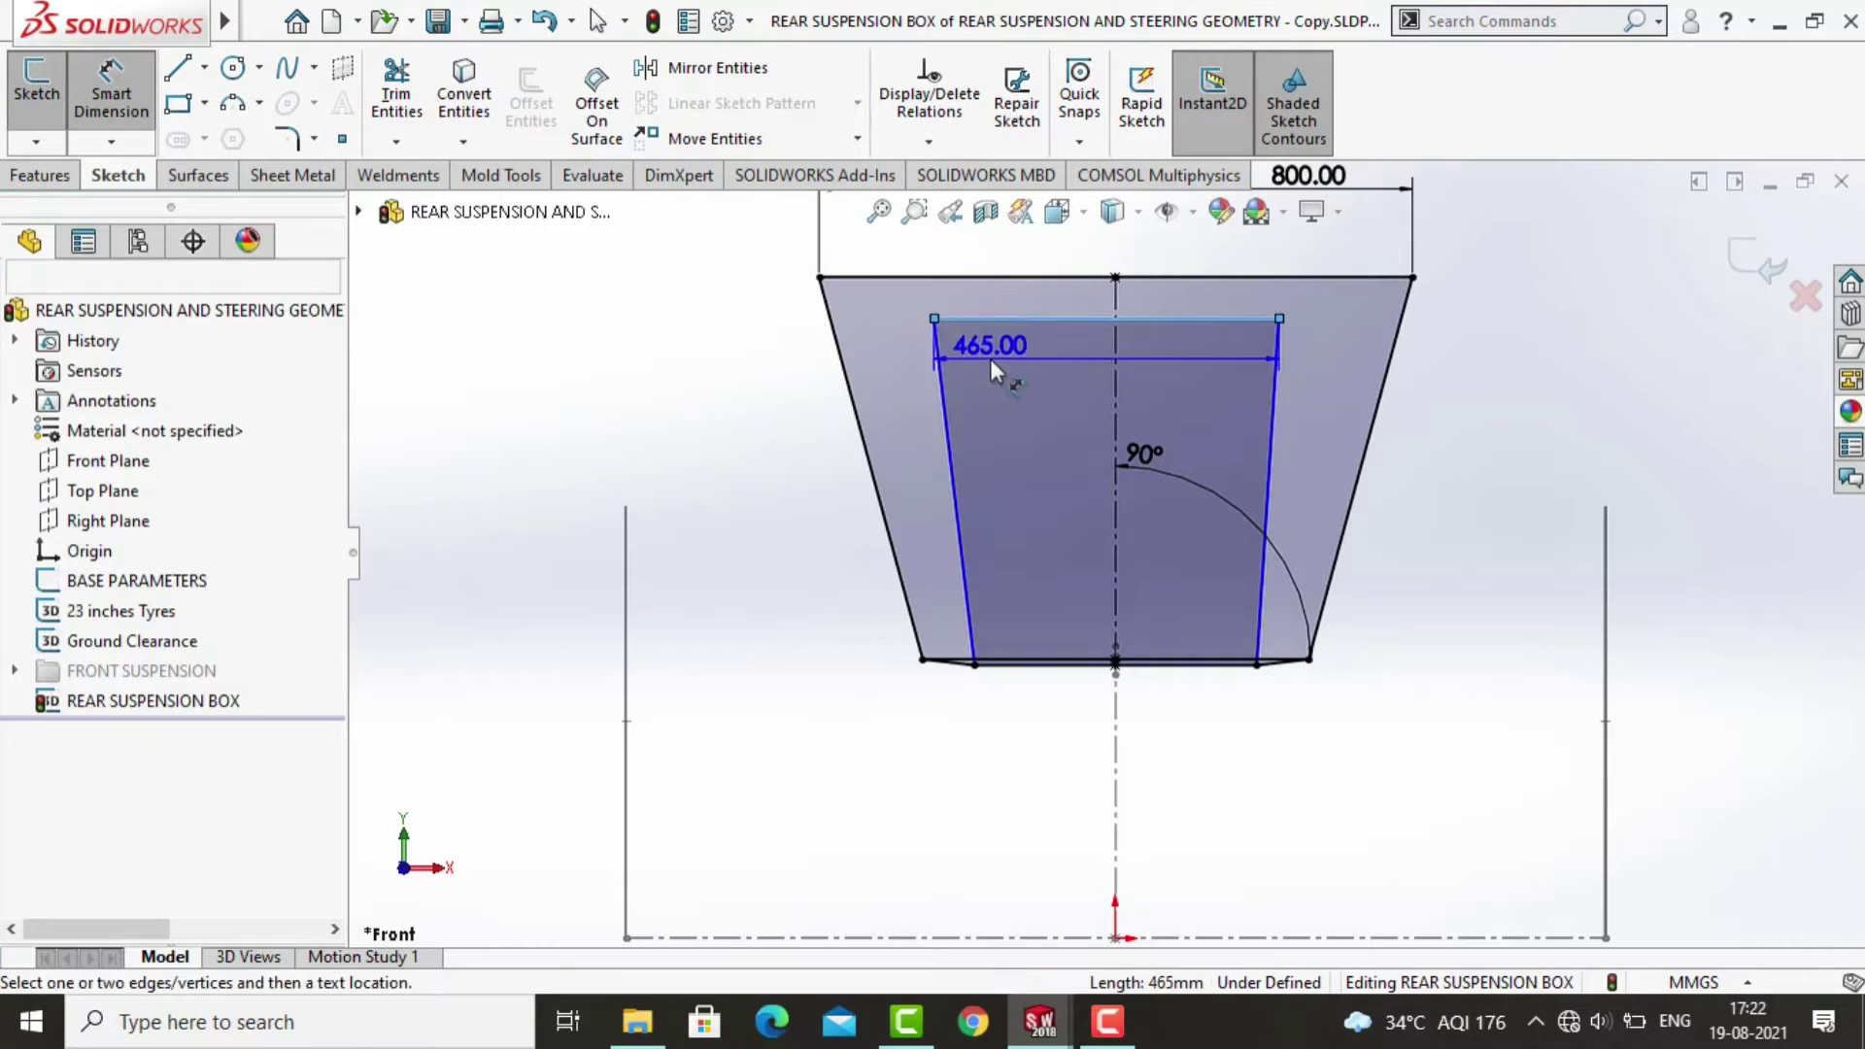
pyautogui.click(989, 358)
pyautogui.write('450')
pyautogui.press('Return')
pyautogui.click(914, 452)
pyautogui.click(918, 459)
pyautogui.write('500')
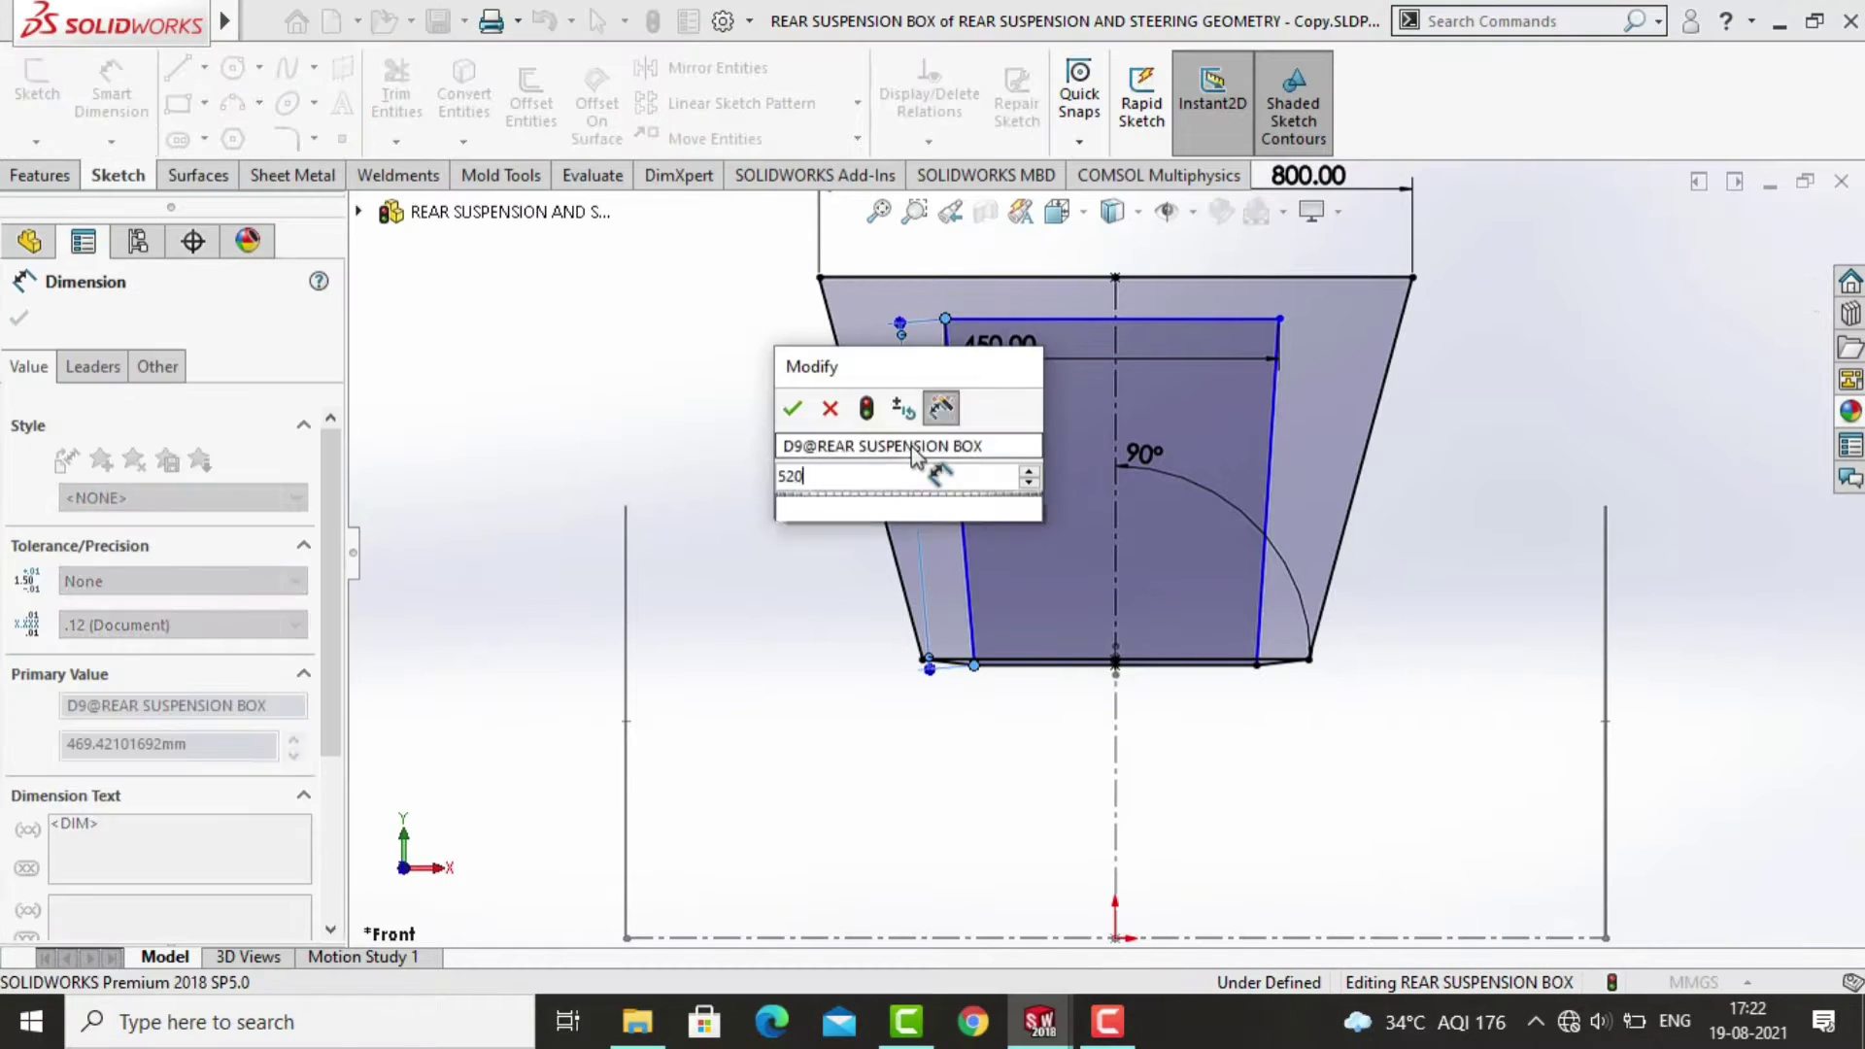
pyautogui.press('Return')
# Relate the rear panel's side edges to each other and sketch a centreline between the midpoints of its upper and lower edges.
pyautogui.keyDown('ctrl'); pyautogui.click(1273, 437); pyautogui.keyUp('ctrl')
pyautogui.moveTo(1286, 434); pyautogui.dragTo(1359, 505, button='middle')
pyautogui.click(177, 67)
pyautogui.scroll(1, 1292, 408)
pyautogui.click(1245, 774)
pyautogui.press('Escape')
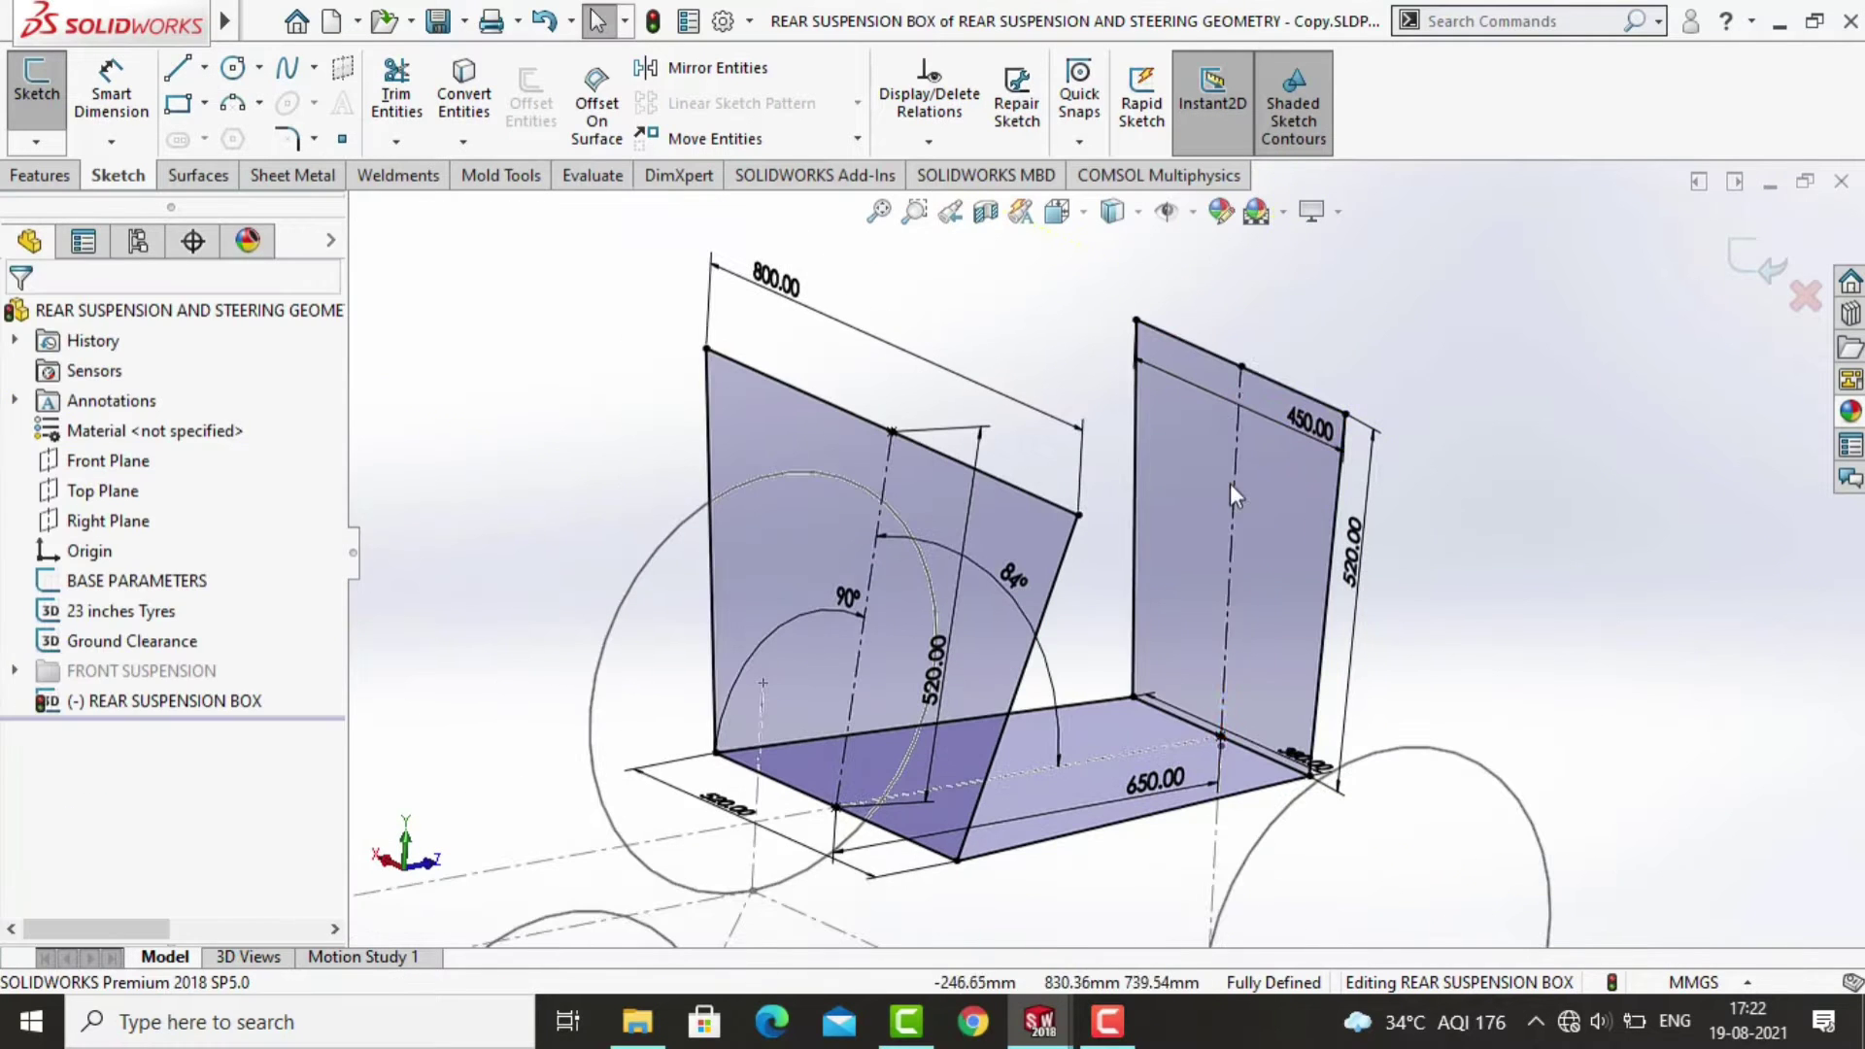
# Free the rear panel's centreline from its constraint and join the upper corners of the front and rear panels with two lines.
pyautogui.click(1230, 481)
pyautogui.click(735, 422)
pyautogui.press('l')
pyautogui.click(1345, 415)
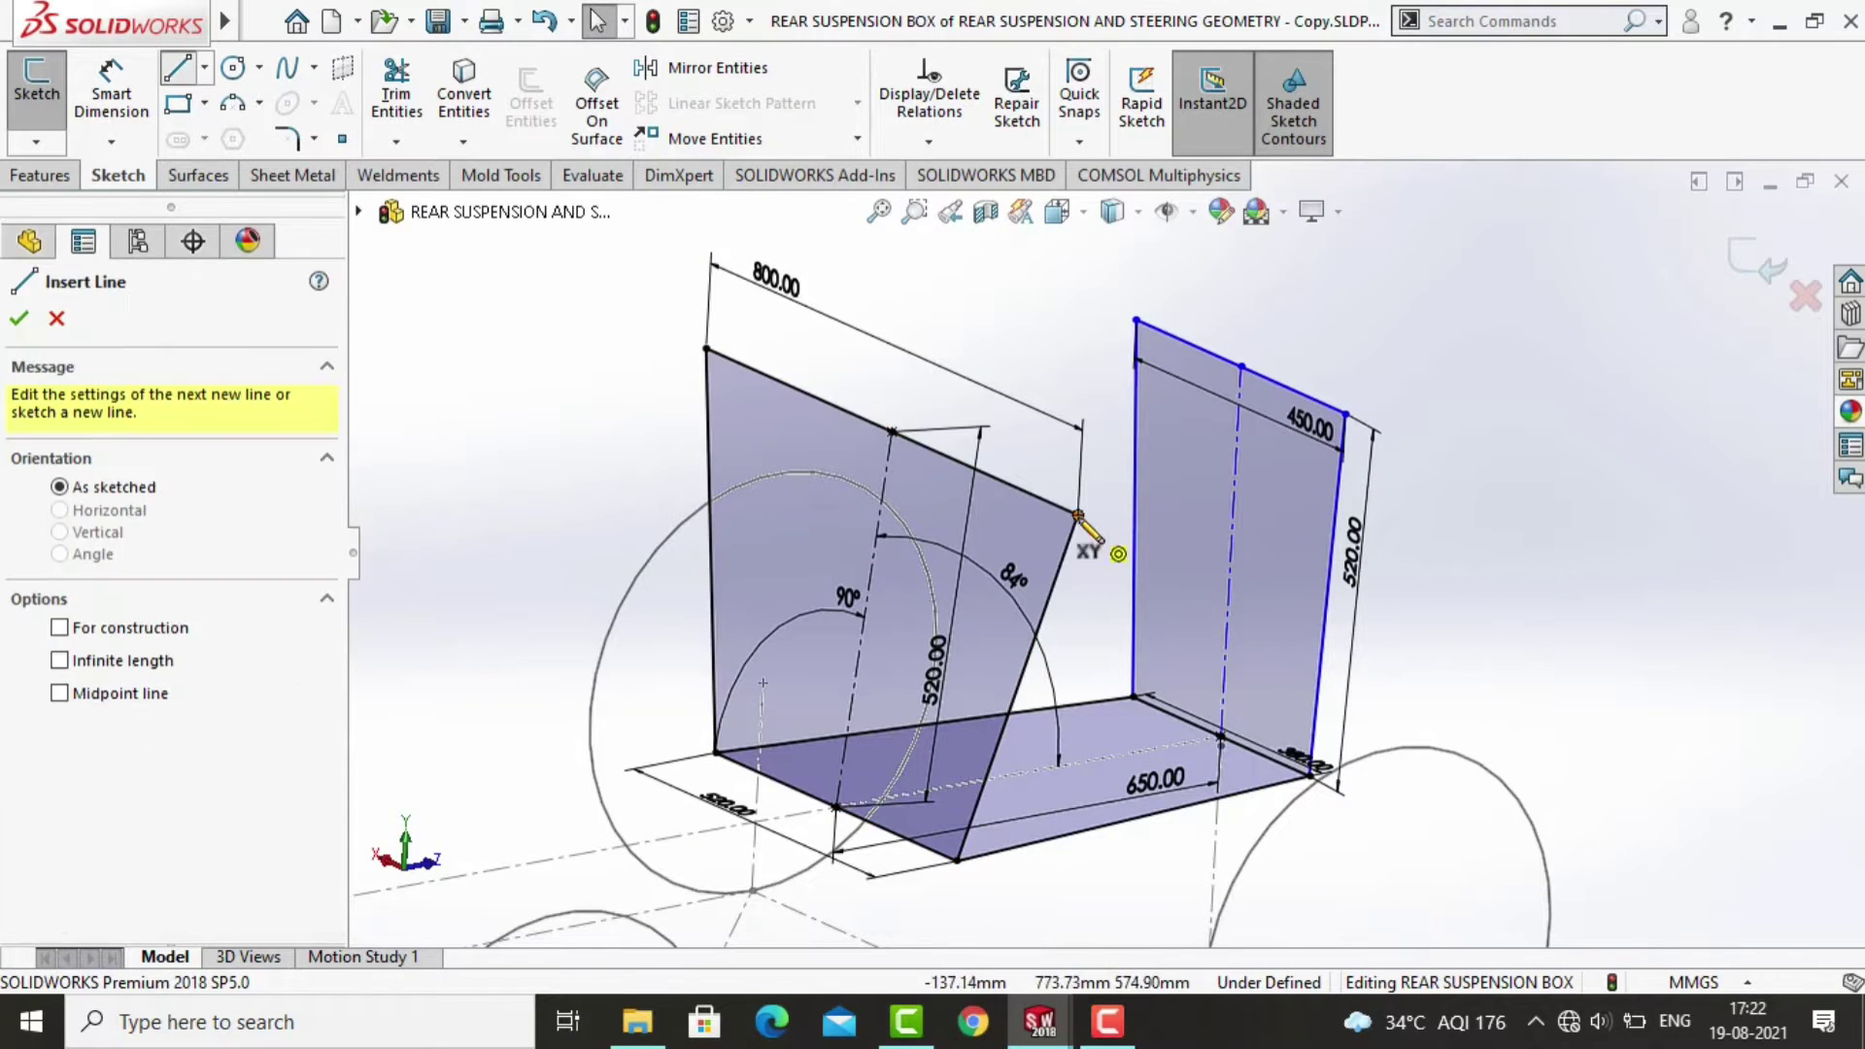
pyautogui.click(1078, 515)
pyautogui.click(706, 348)
pyautogui.click(1136, 318)
pyautogui.moveTo(1126, 433); pyautogui.dragTo(1088, 466, button='middle')
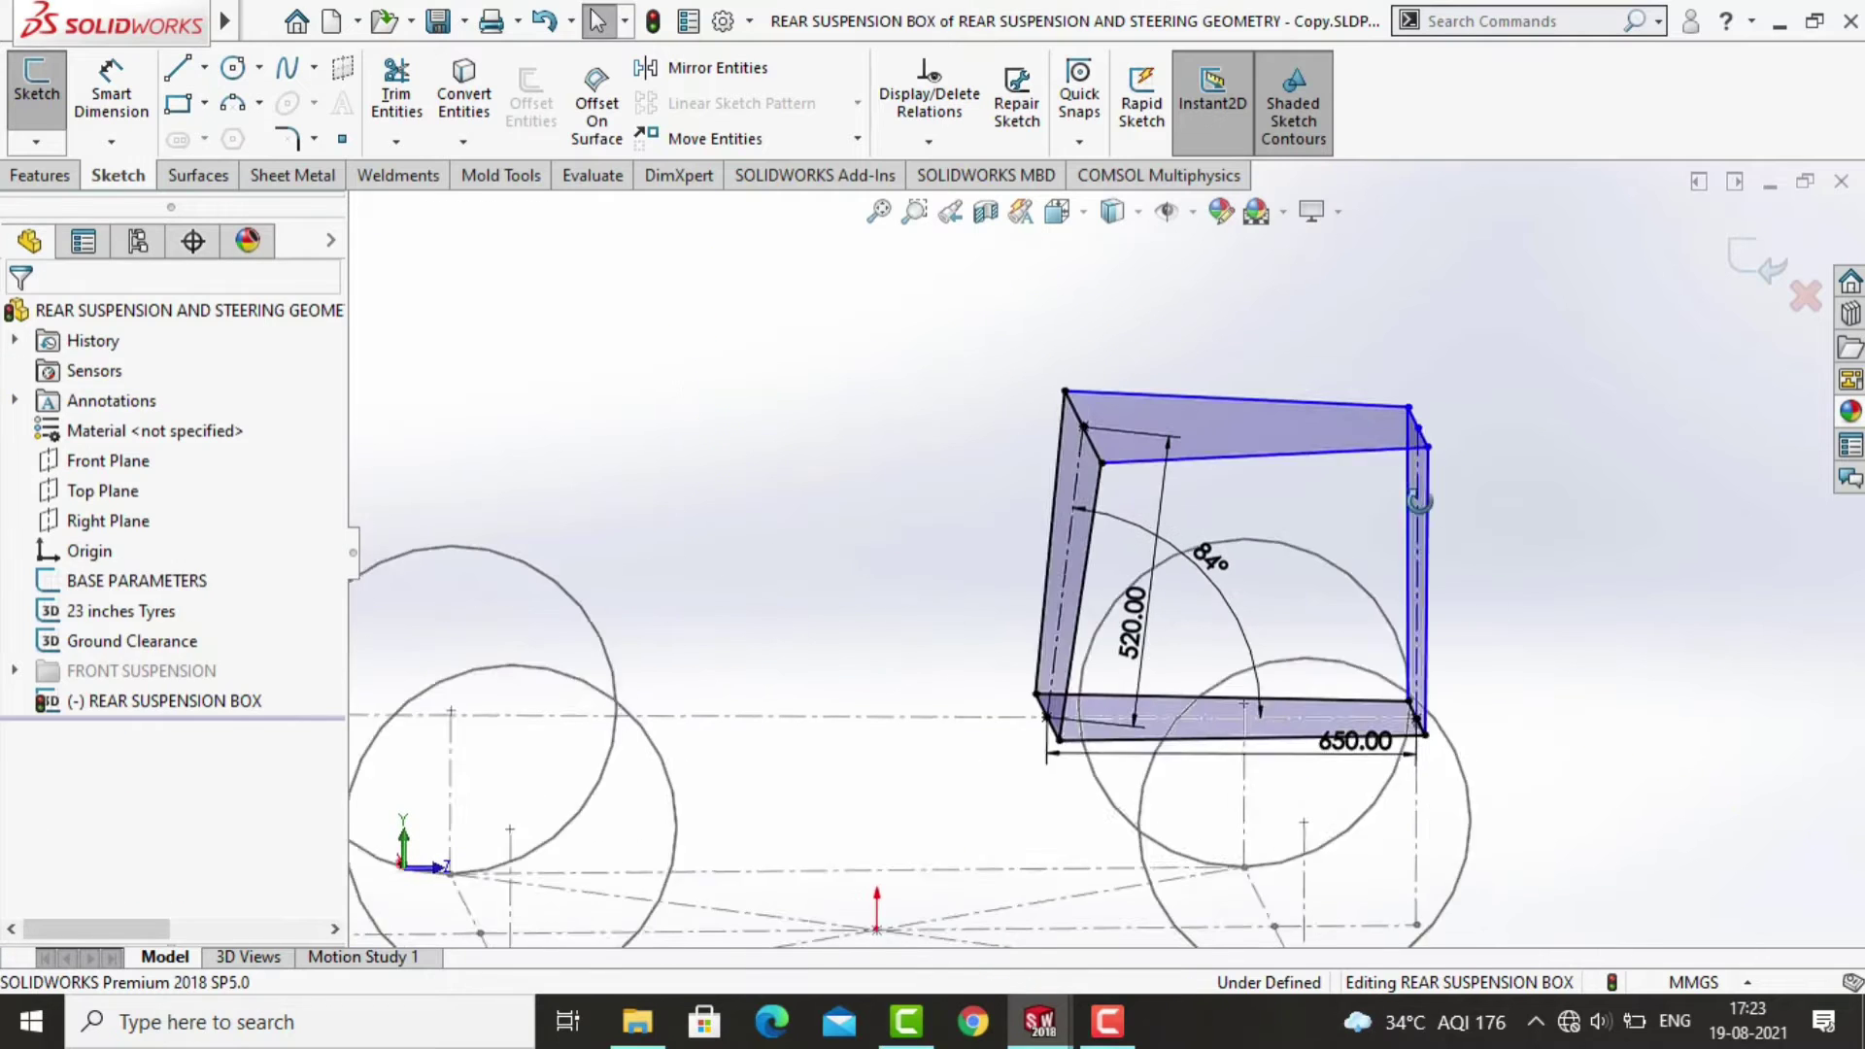
# Dimension the box's upper side edge at 590 mm and exit the sketch.
pyautogui.click(1118, 475)
pyautogui.click(111, 94)
pyautogui.click(1396, 457)
pyautogui.click(1199, 497)
pyautogui.write('5')
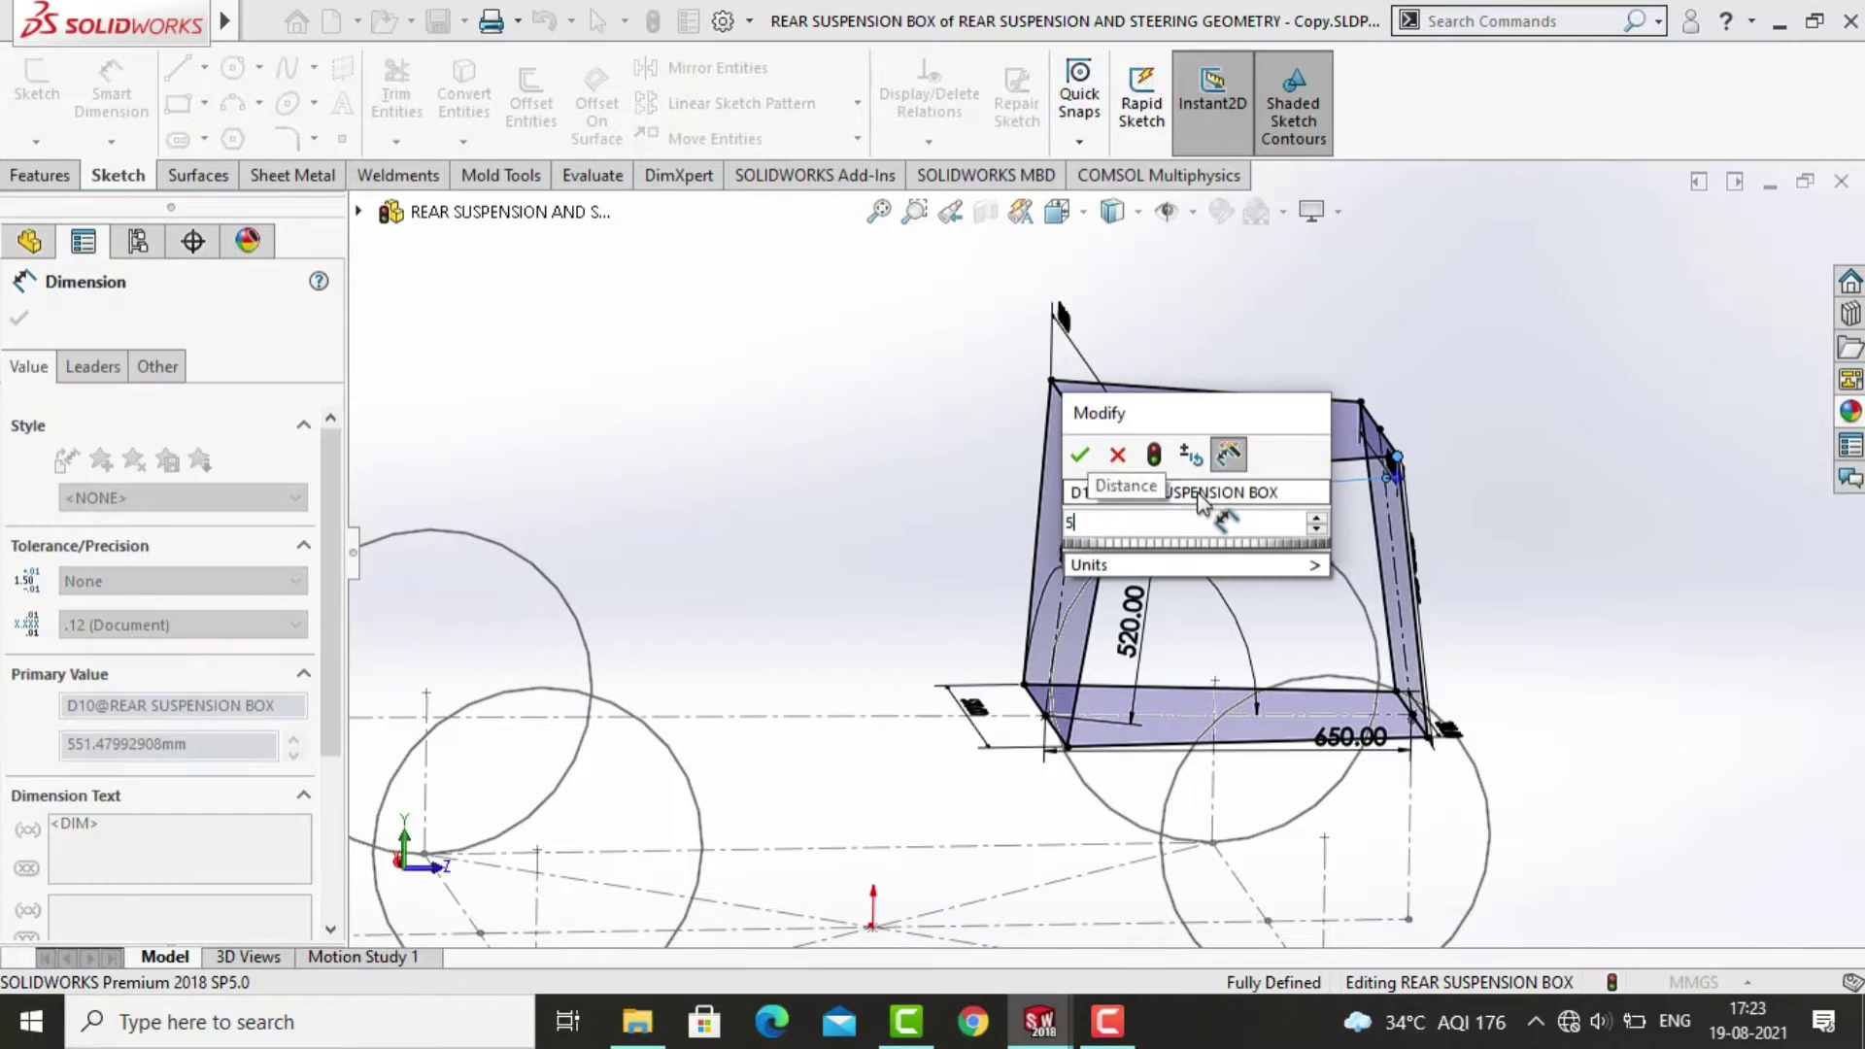
pyautogui.write('90')
pyautogui.press('Return')
pyautogui.moveTo(887, 487); pyautogui.dragTo(952, 515, button='middle')
pyautogui.click(32, 146)
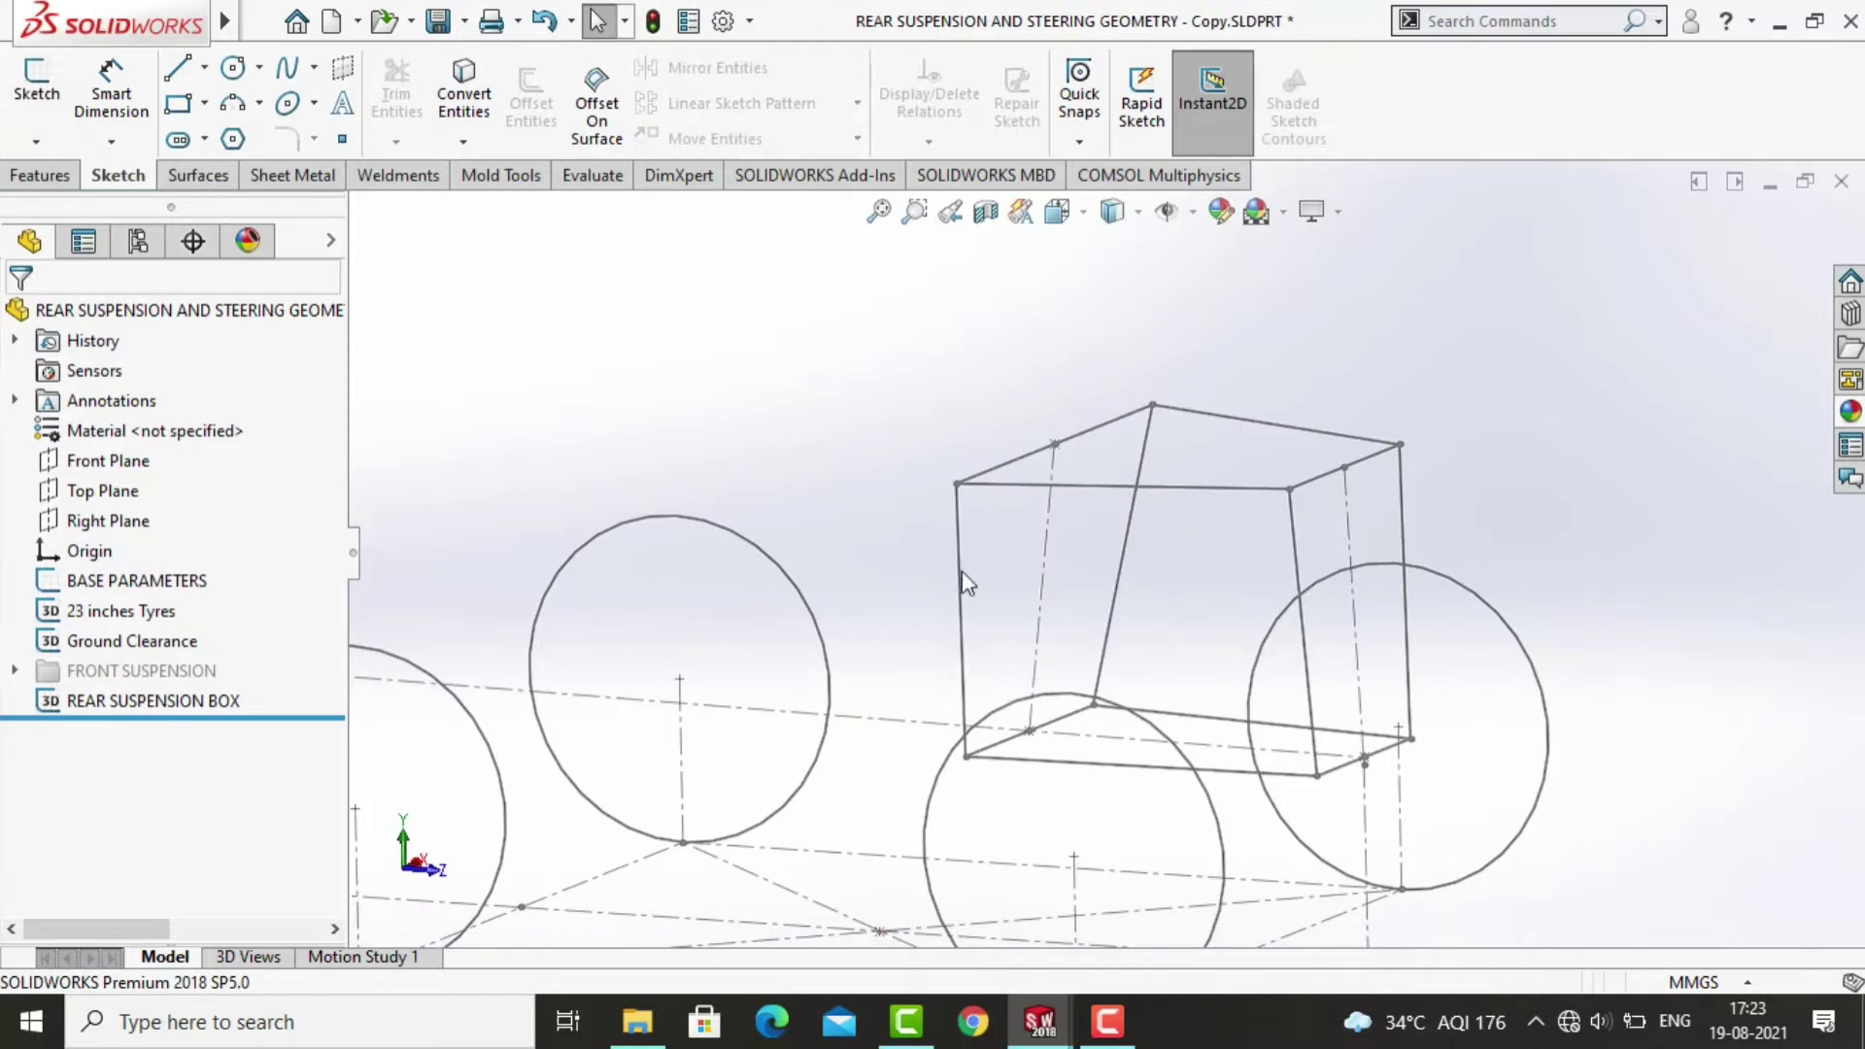
# Start a new 3D sketch and draw a centreline about 105 mm long from one rear tyre's centre inward along X.
pyautogui.click(36, 142)
pyautogui.click(77, 208)
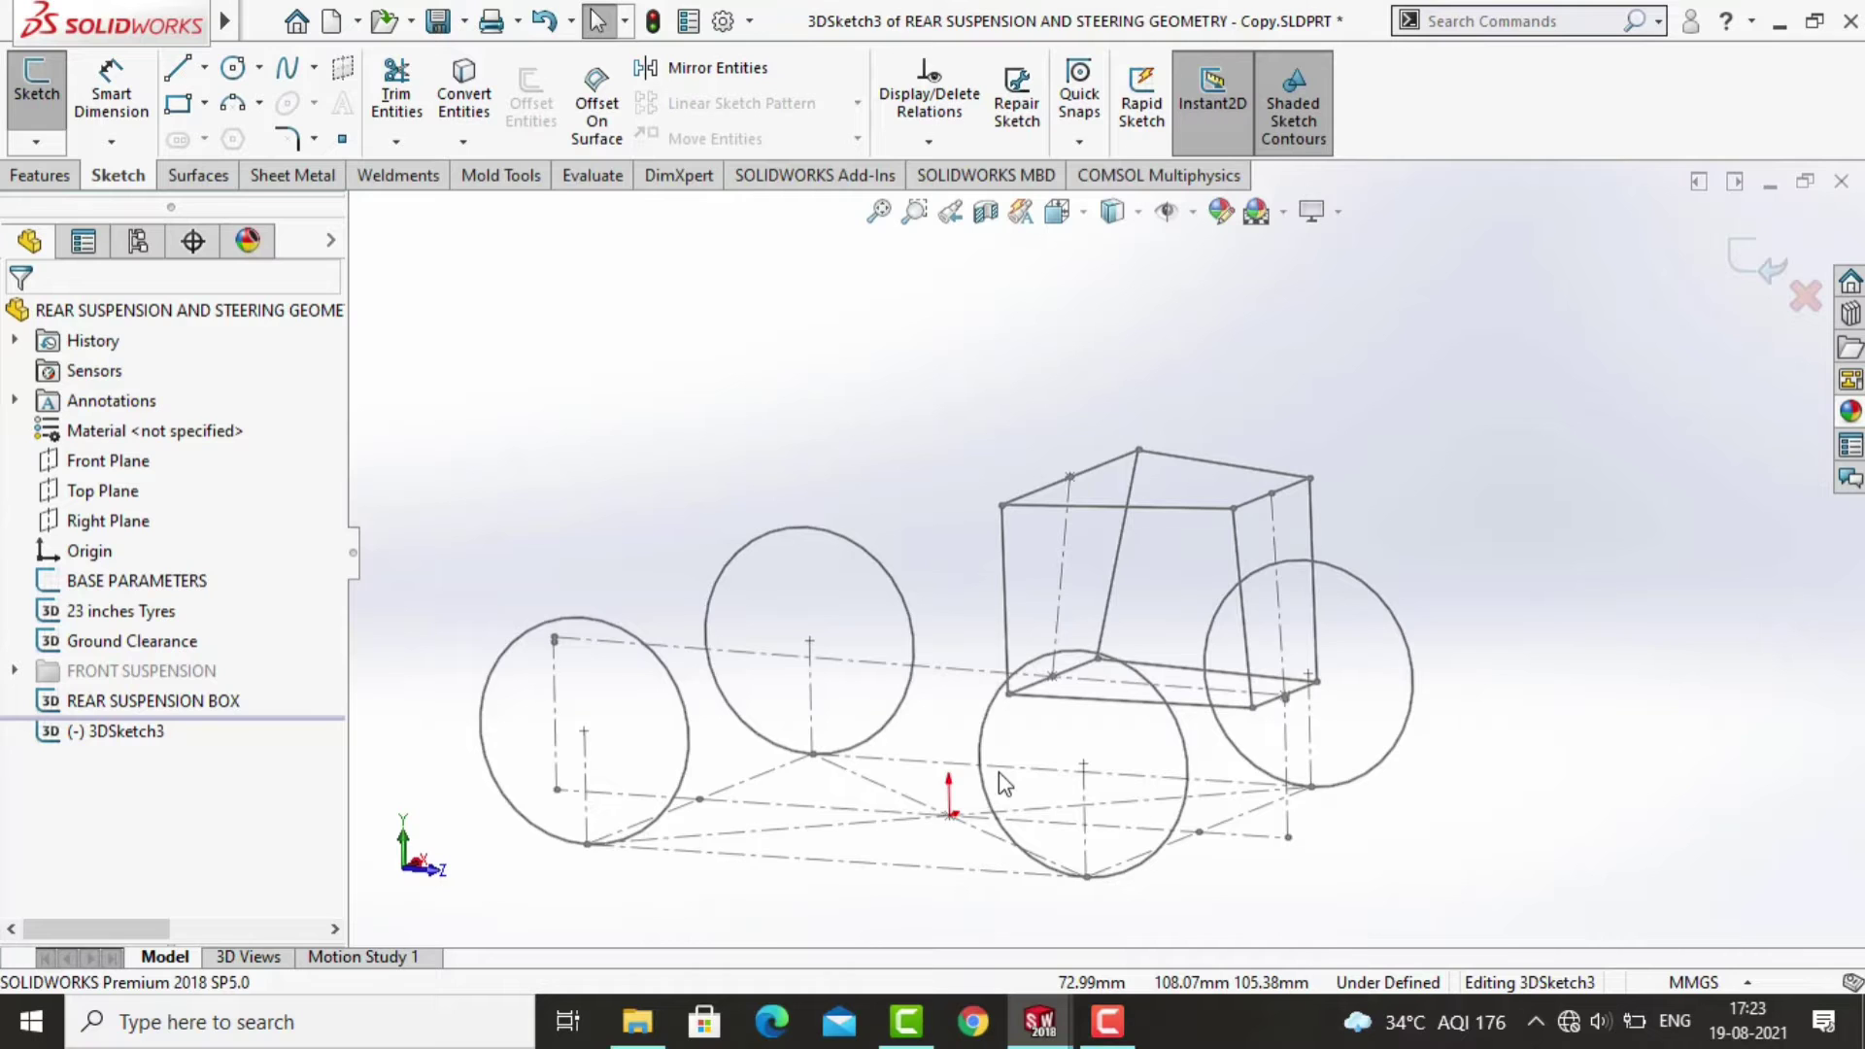
pyautogui.scroll(2, 999, 772)
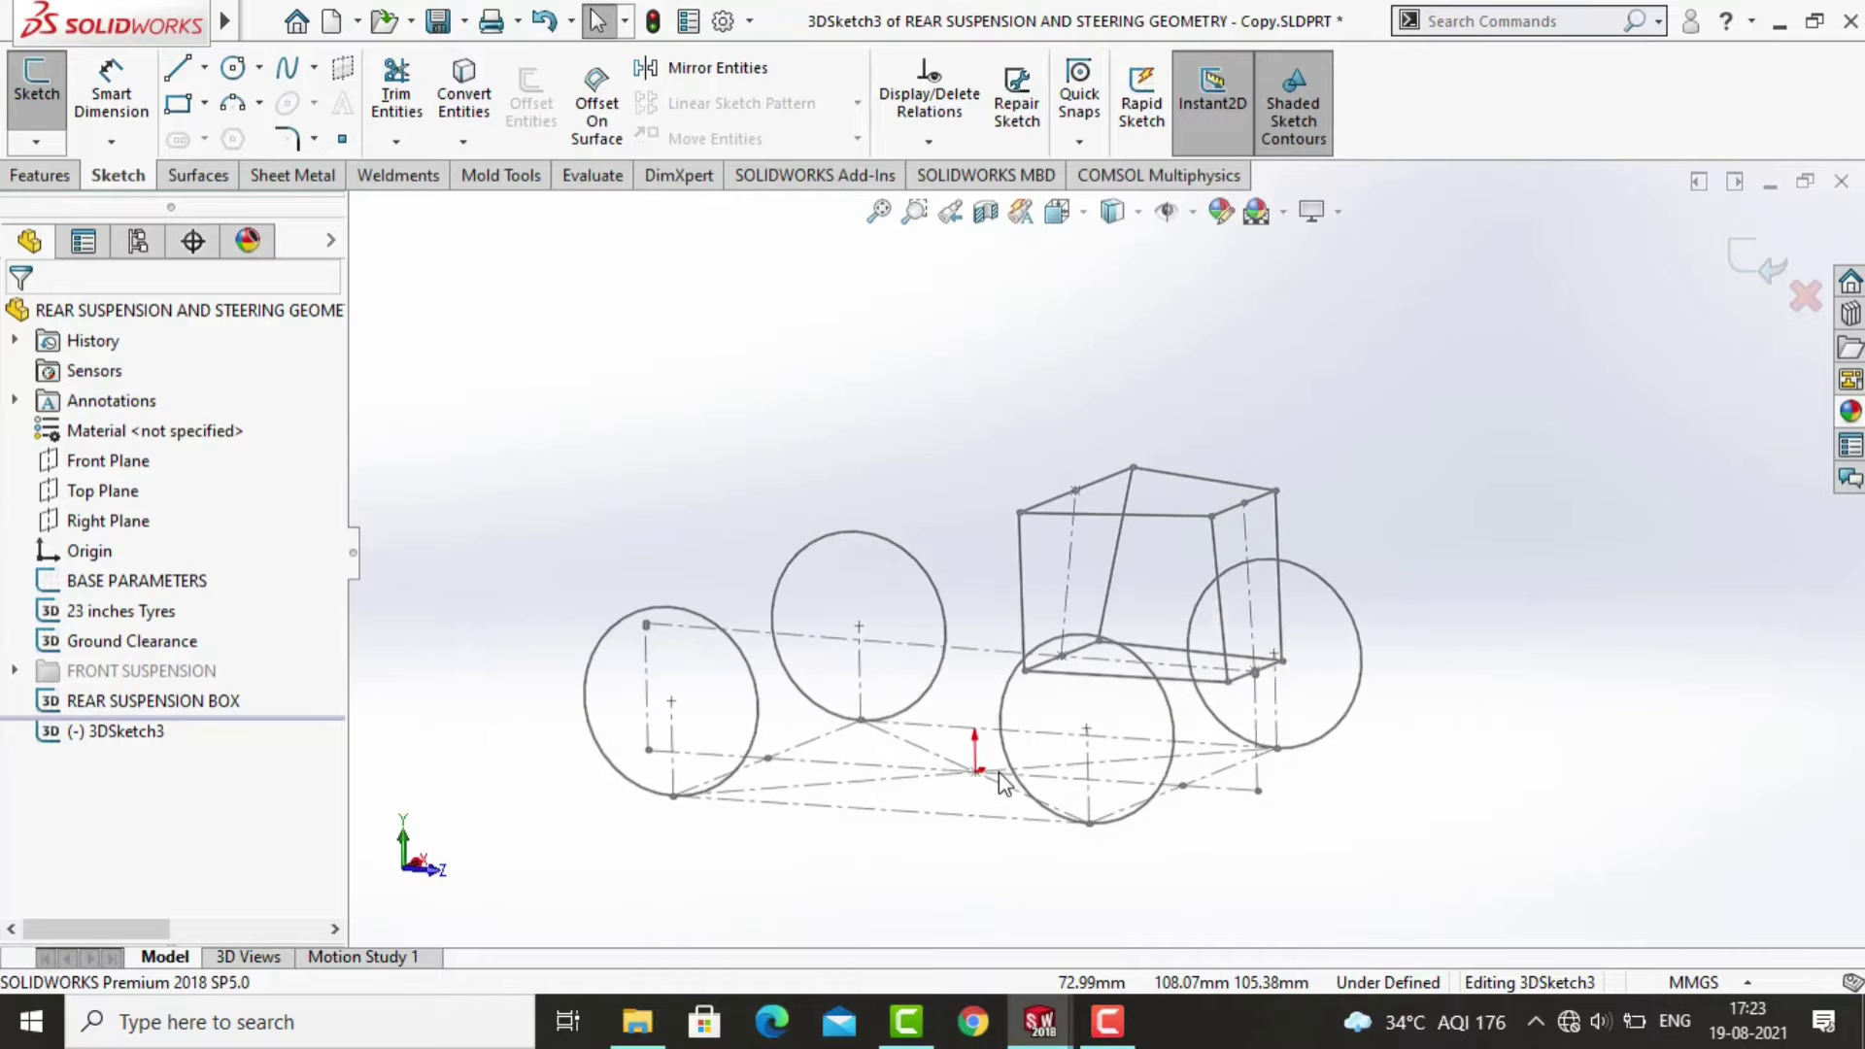
pyautogui.click(205, 72)
pyautogui.click(209, 133)
pyautogui.moveTo(777, 680); pyautogui.dragTo(961, 743, button='middle')
pyautogui.scroll(-10, 932, 700)
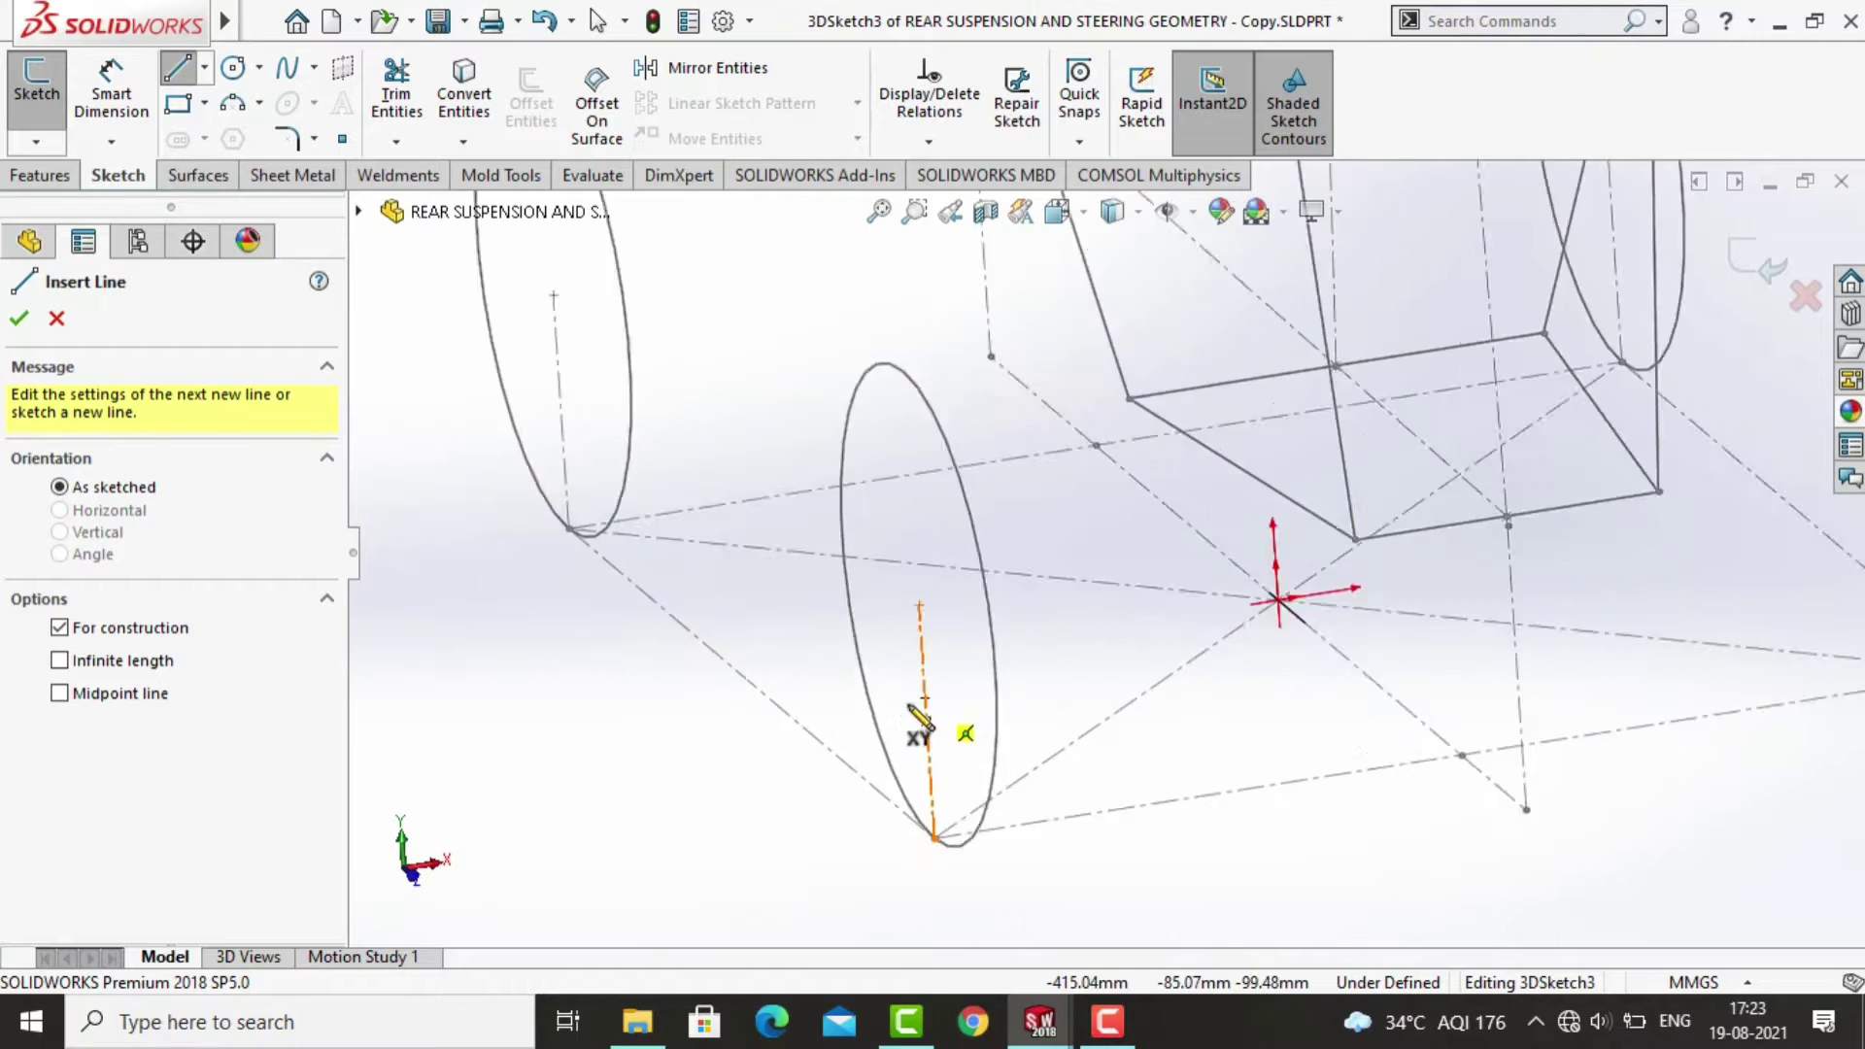
pyautogui.click(947, 539)
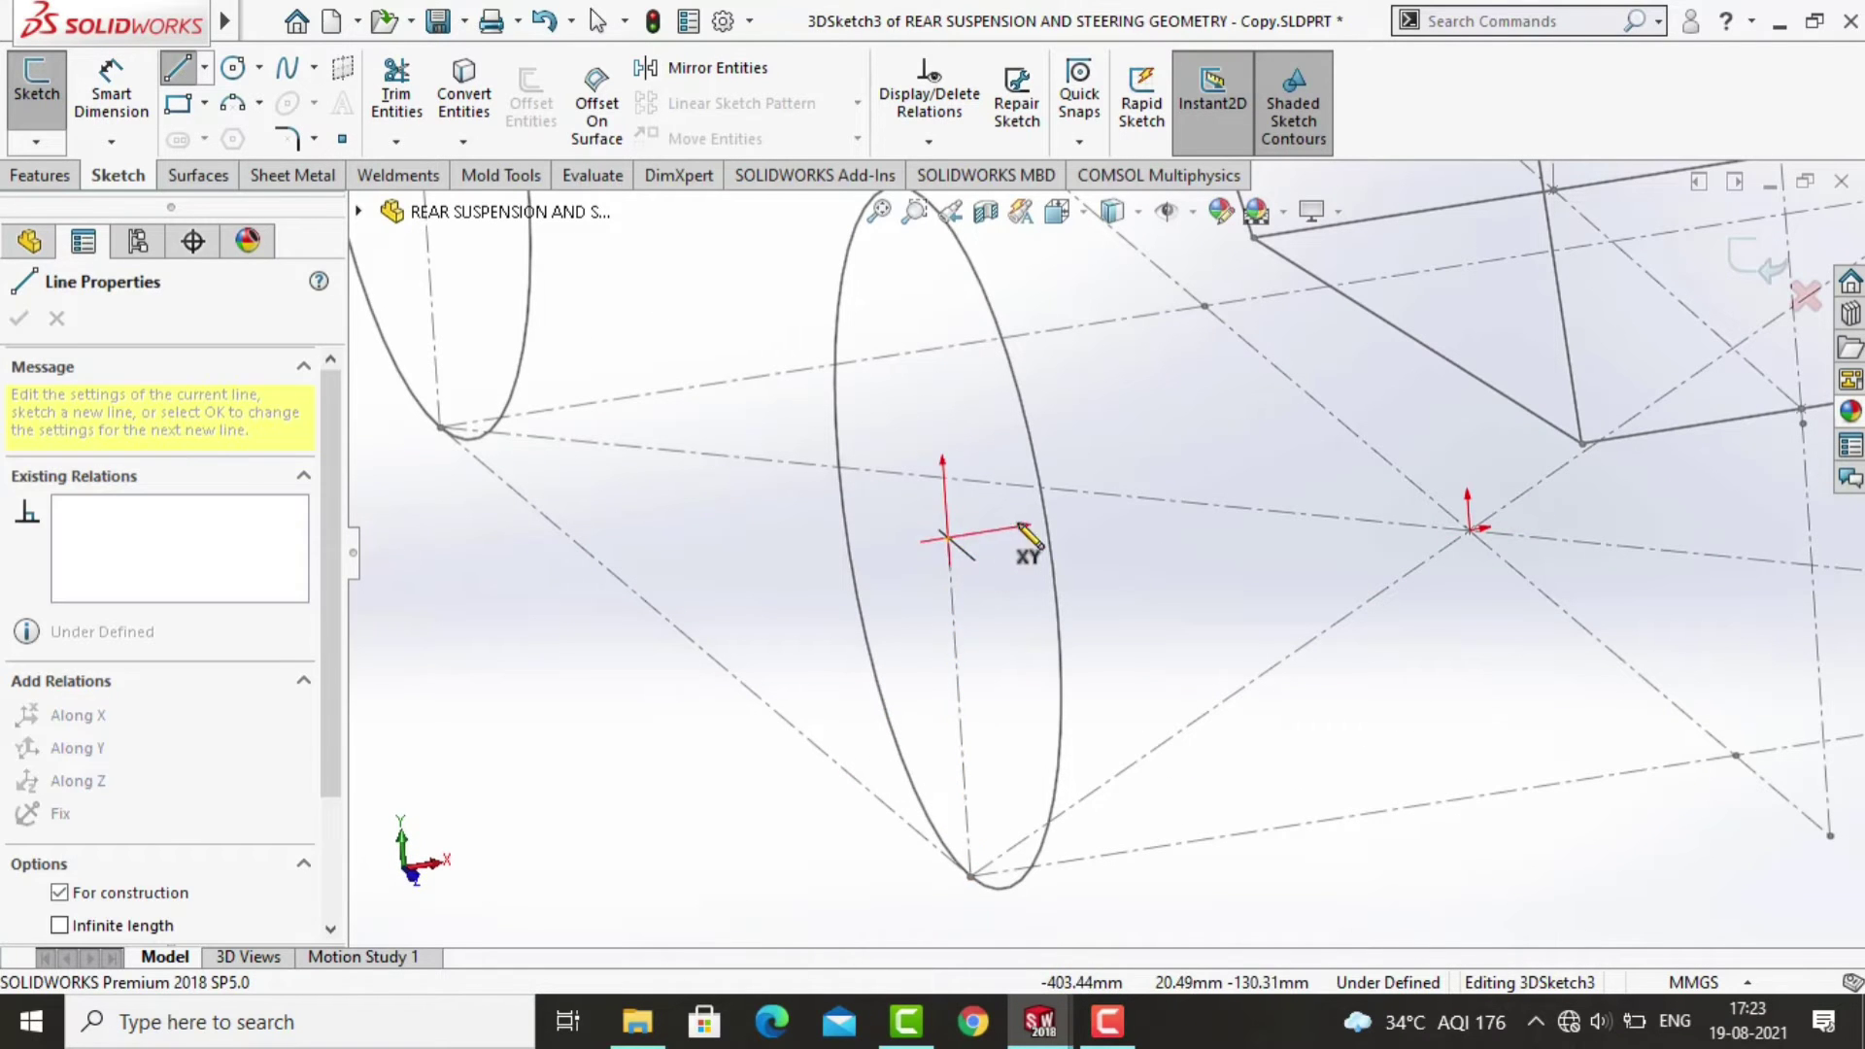
pyautogui.click(1072, 520)
pyautogui.press('Escape')
# Dimension the tyre-centre centreline at 100 mm.
pyautogui.click(109, 86)
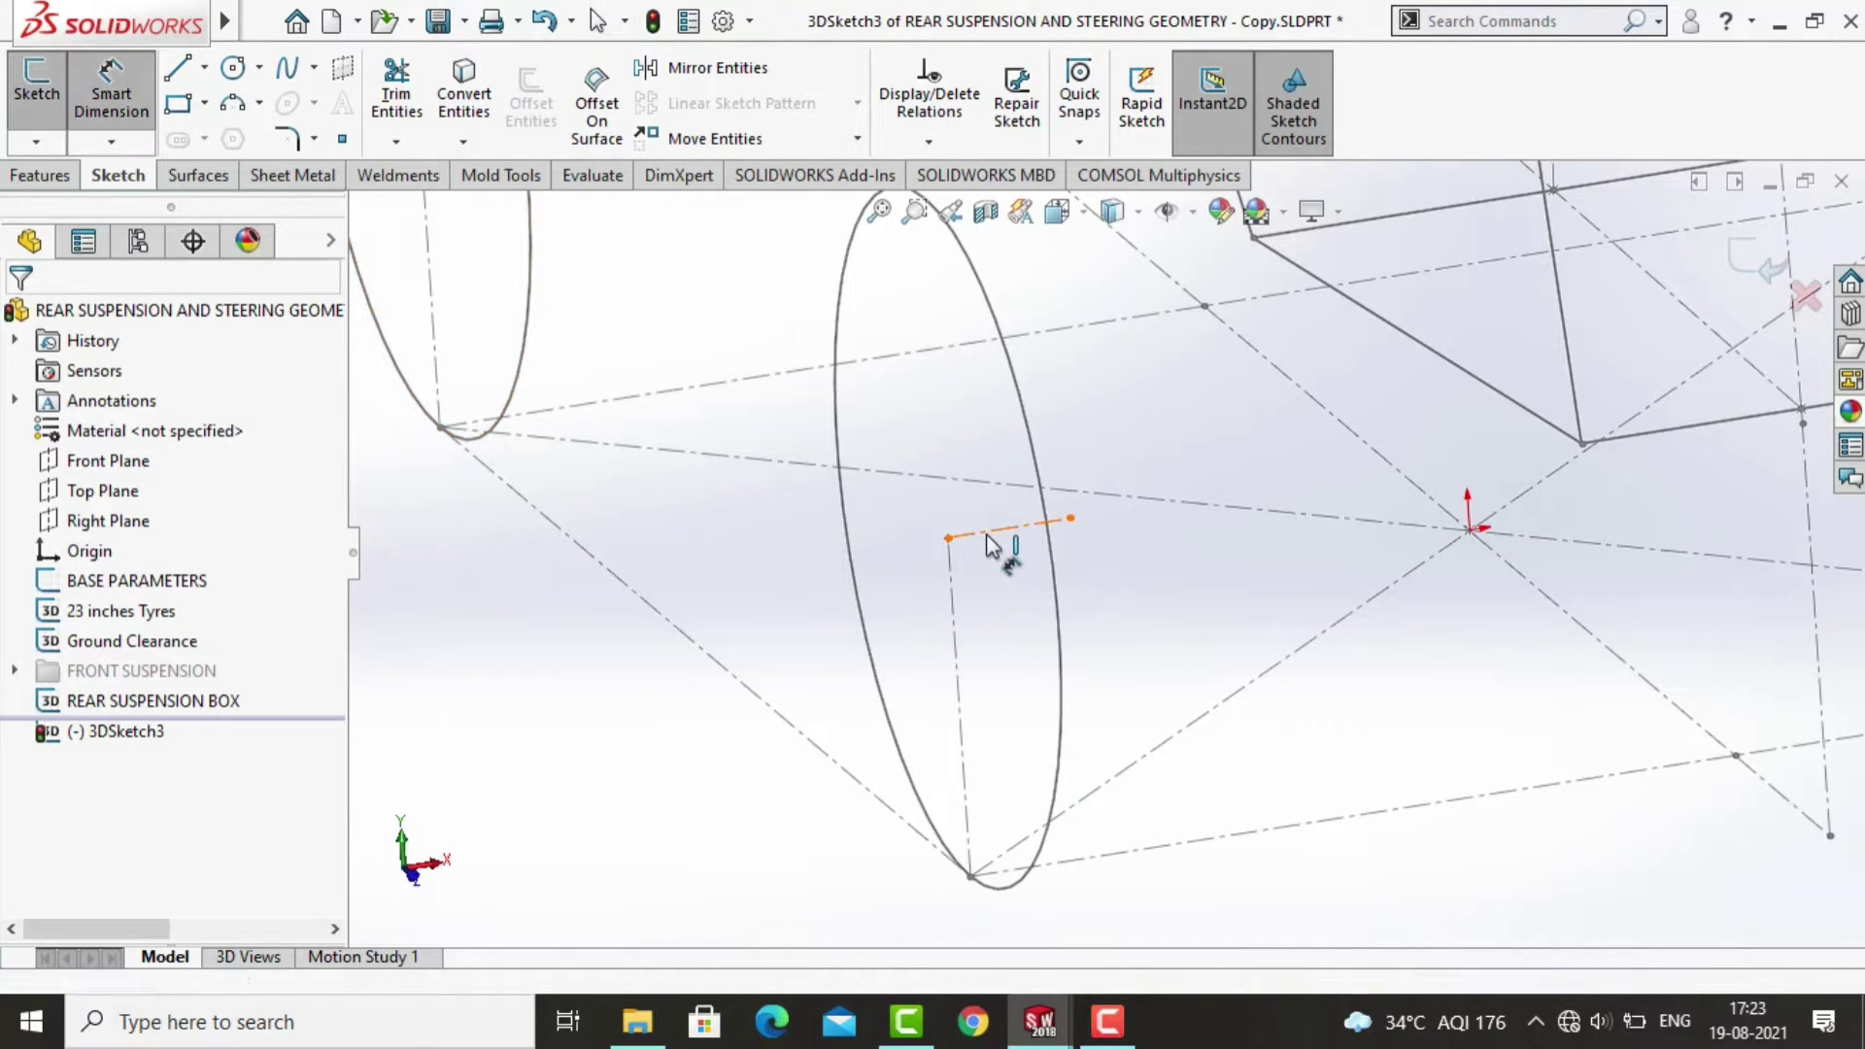
pyautogui.click(1001, 531)
pyautogui.click(1000, 586)
pyautogui.write('100')
pyautogui.press('Return')
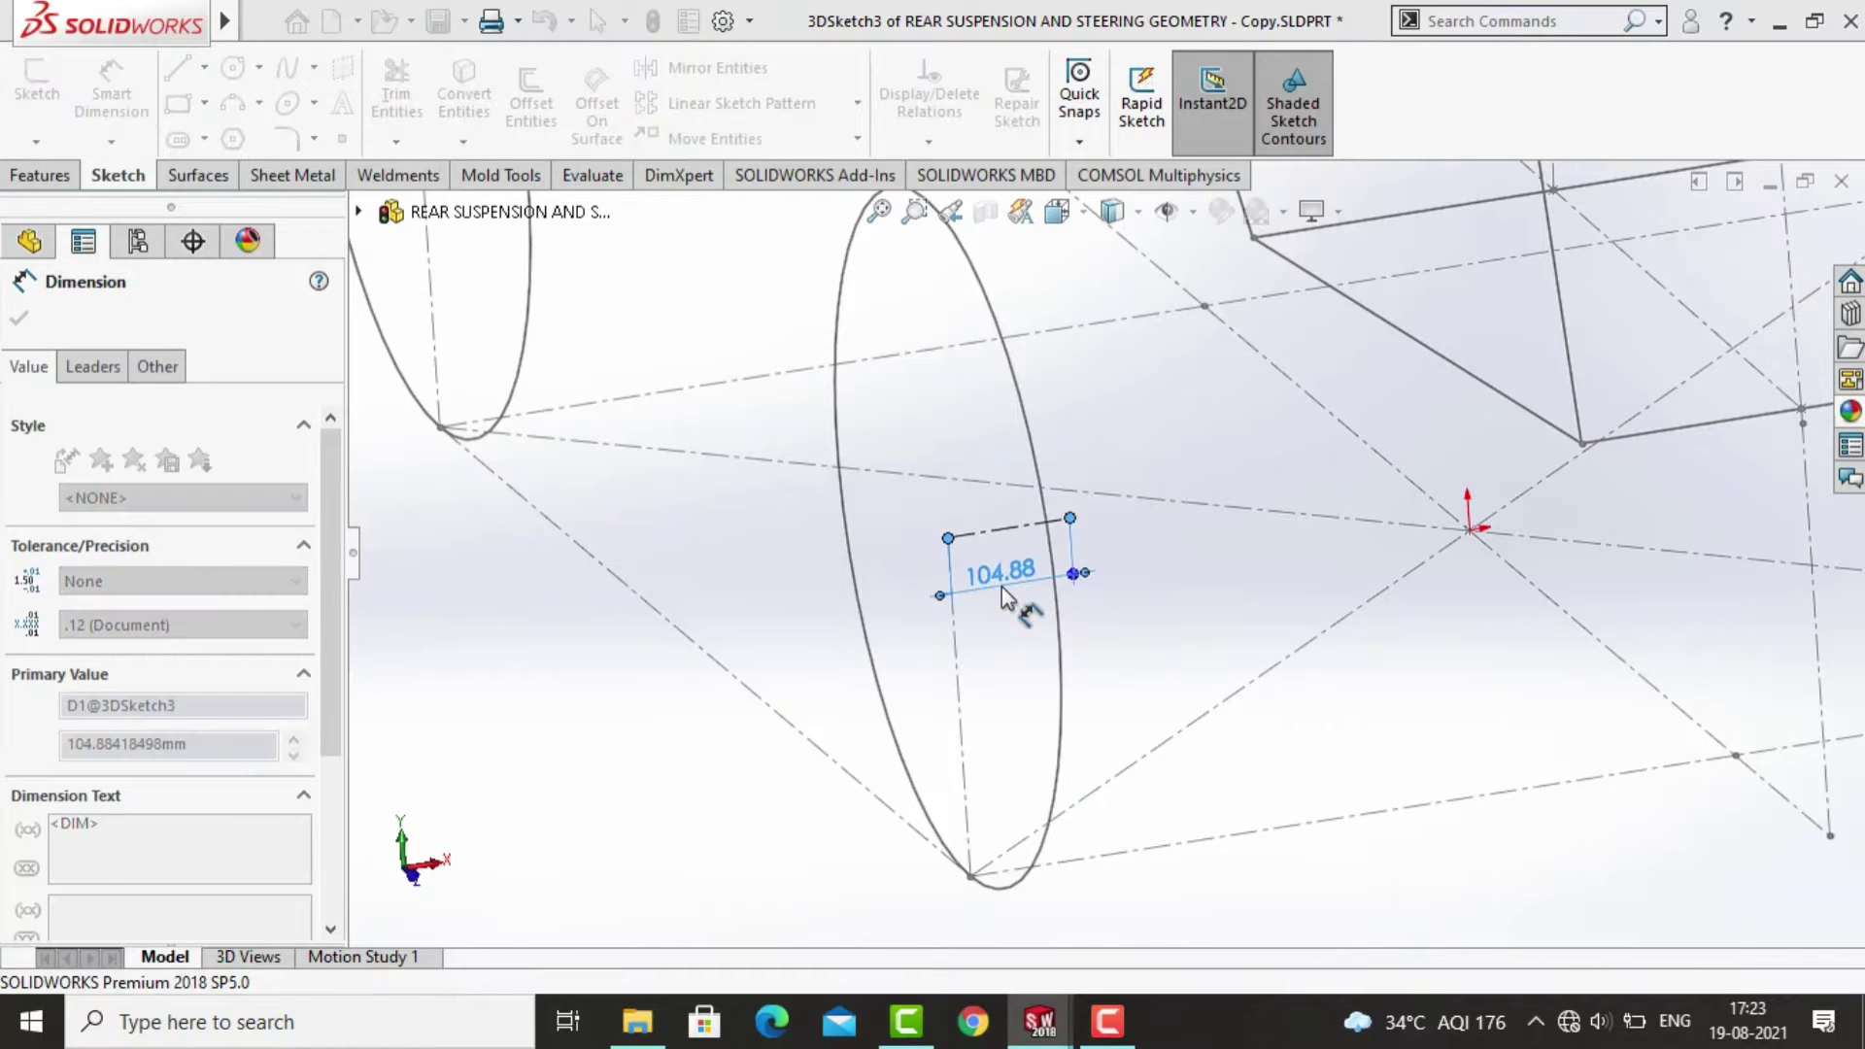
pyautogui.press('Escape')
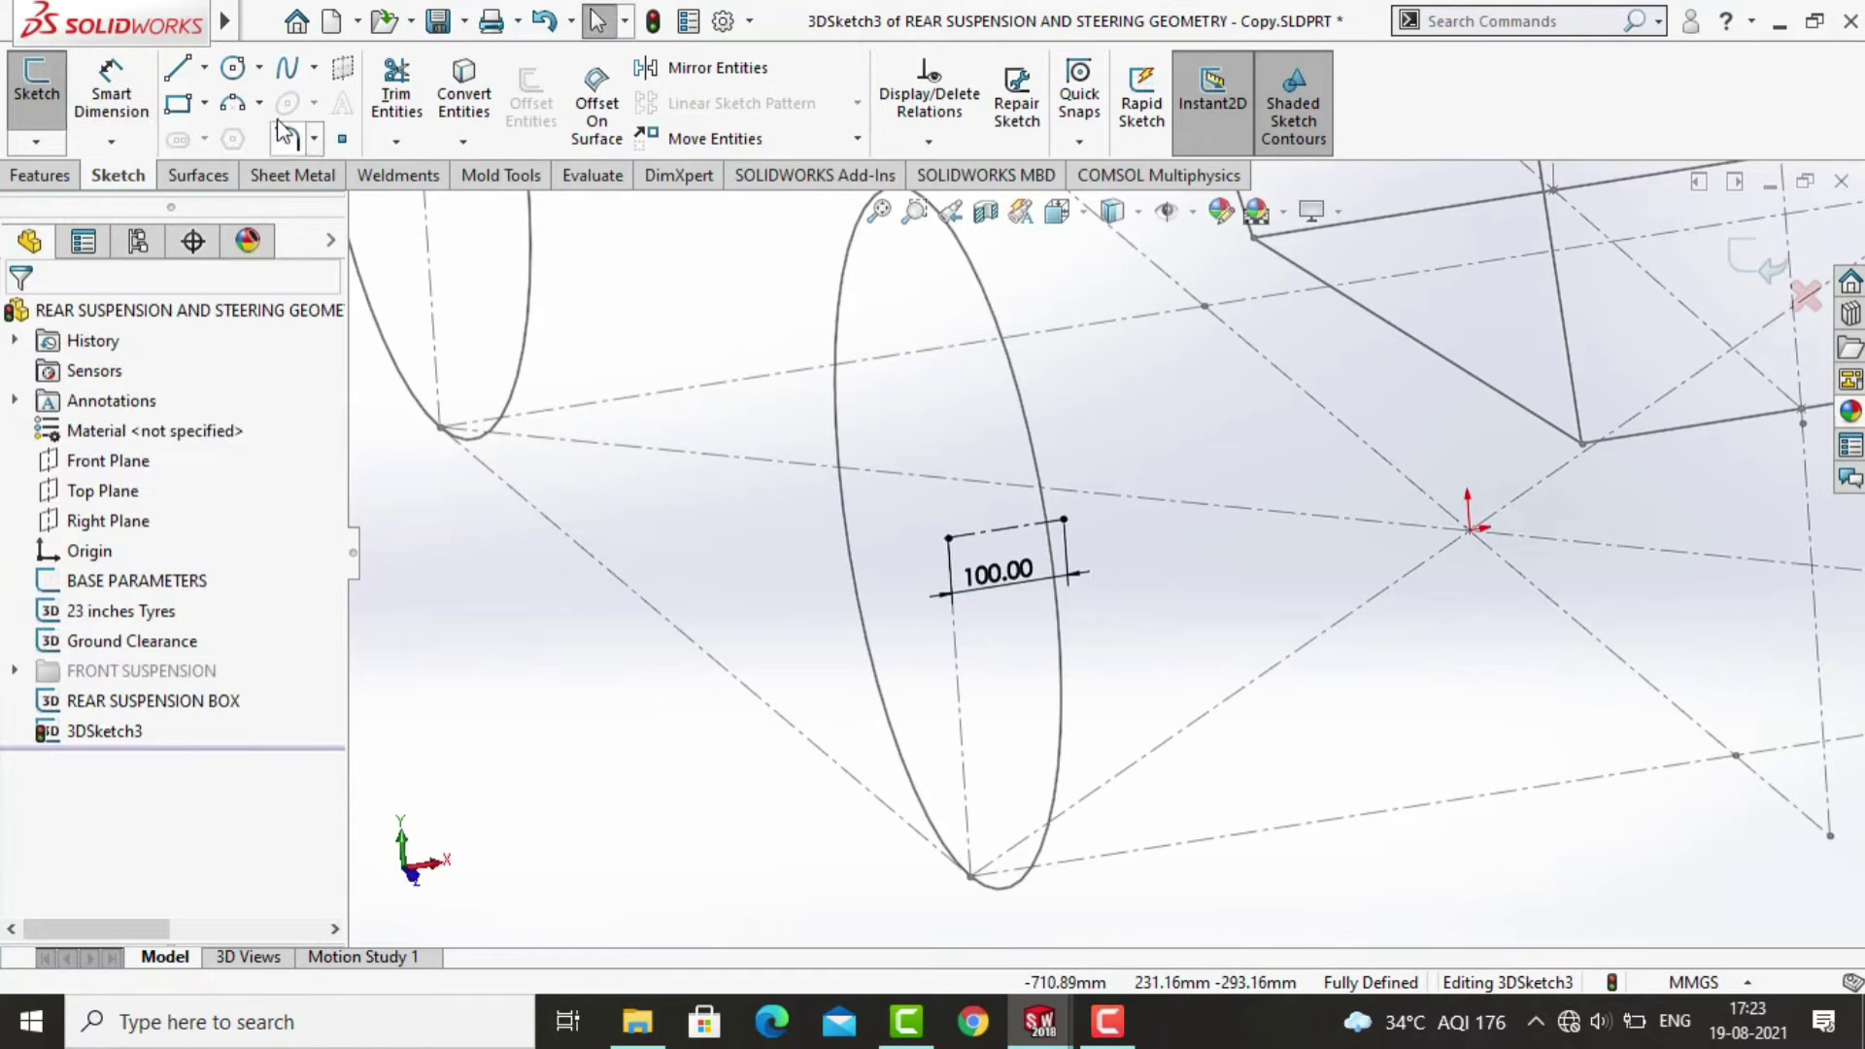
# Sketch a circle in the YZ plane centred on the inner end of the 100 mm centreline.
pyautogui.click(234, 70)
pyautogui.hotkey('ctrl', '3')
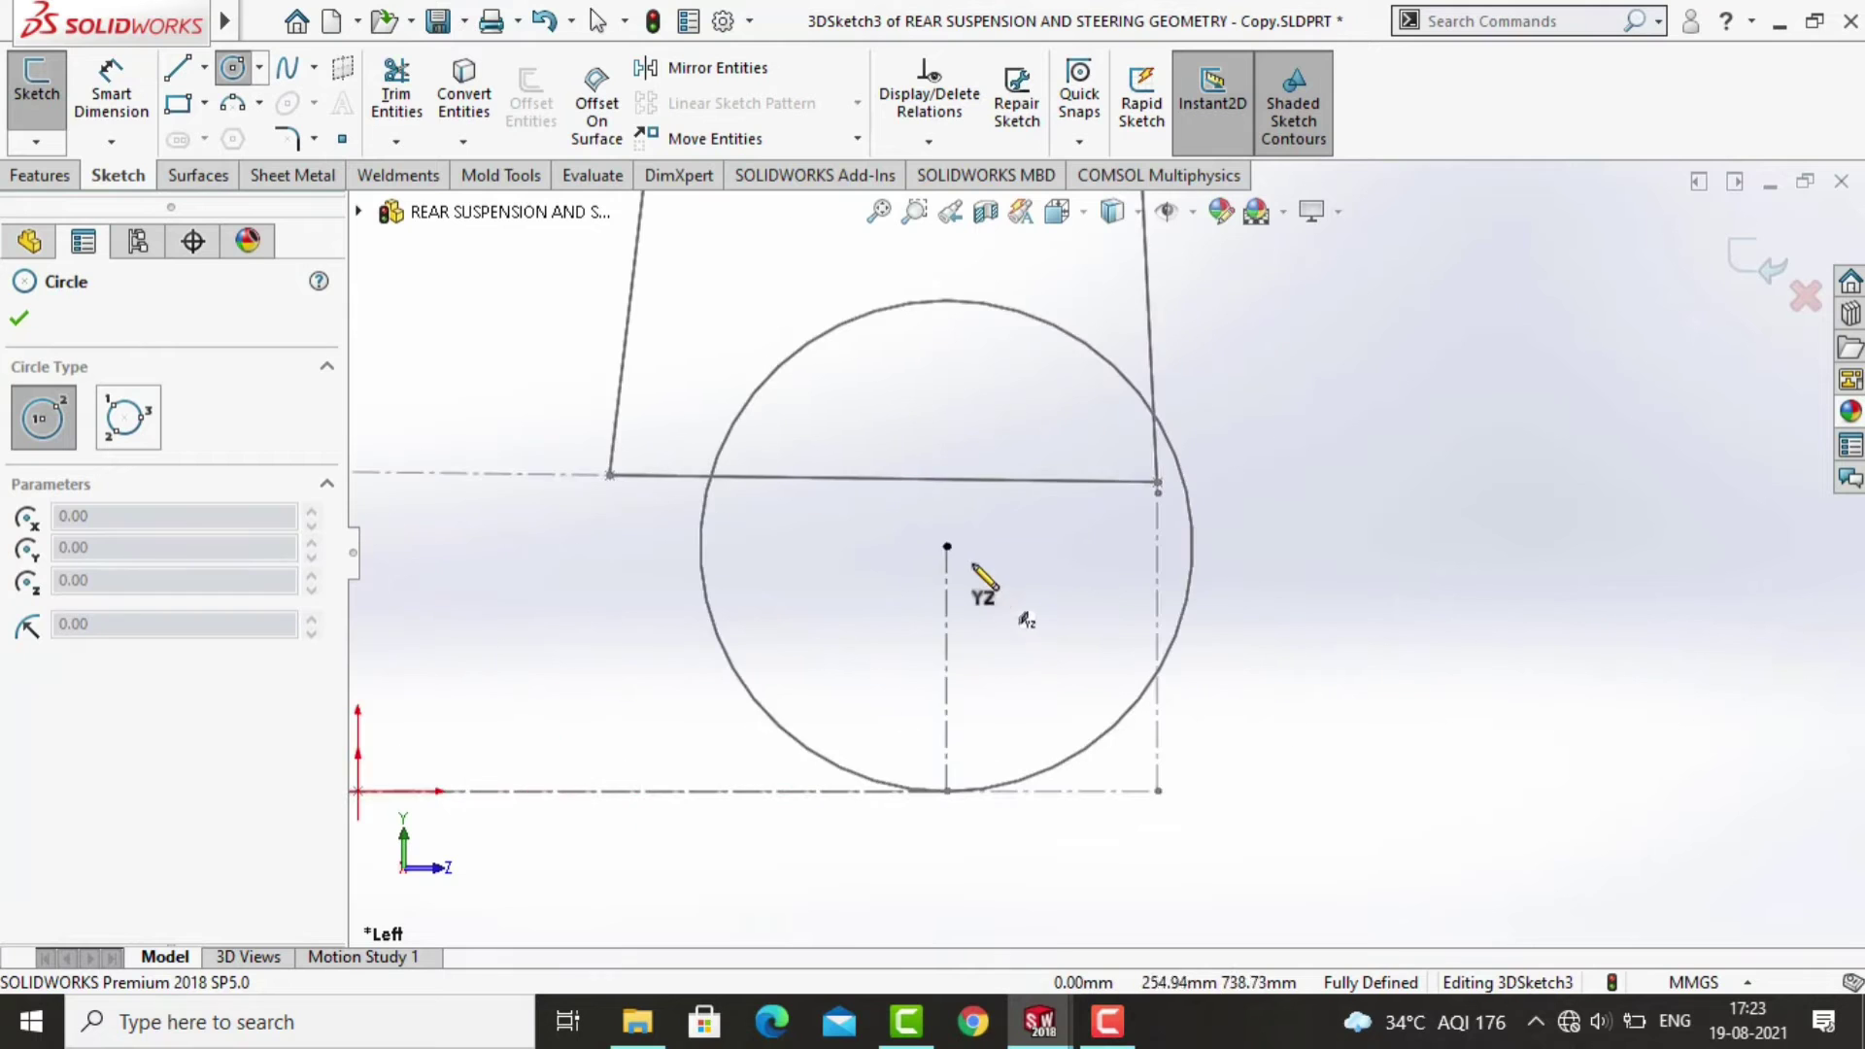
pyautogui.moveTo(975, 567)
pyautogui.mouseDown(button='middle')
pyautogui.moveTo(949, 563)
pyautogui.moveTo(948, 581)
pyautogui.mouseUp(button='middle')
pyautogui.click(843, 586)
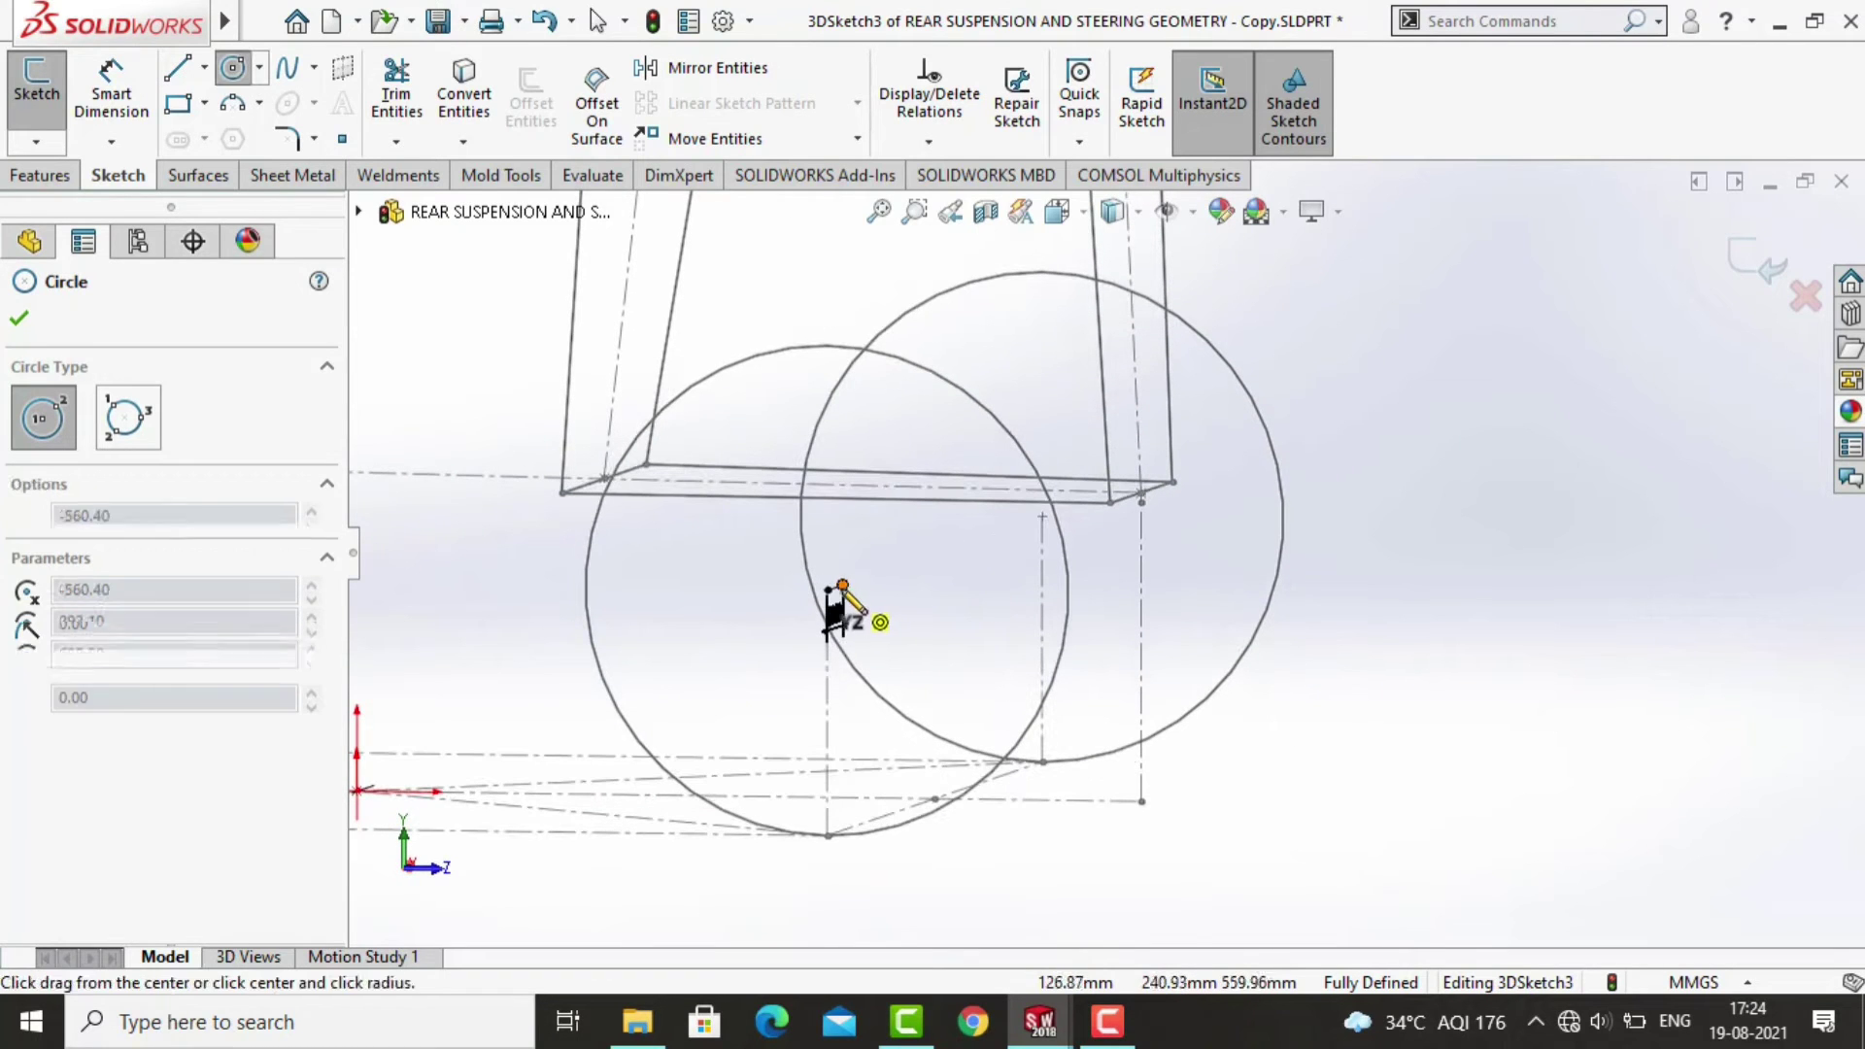
pyautogui.click(882, 610)
pyautogui.press('Escape')
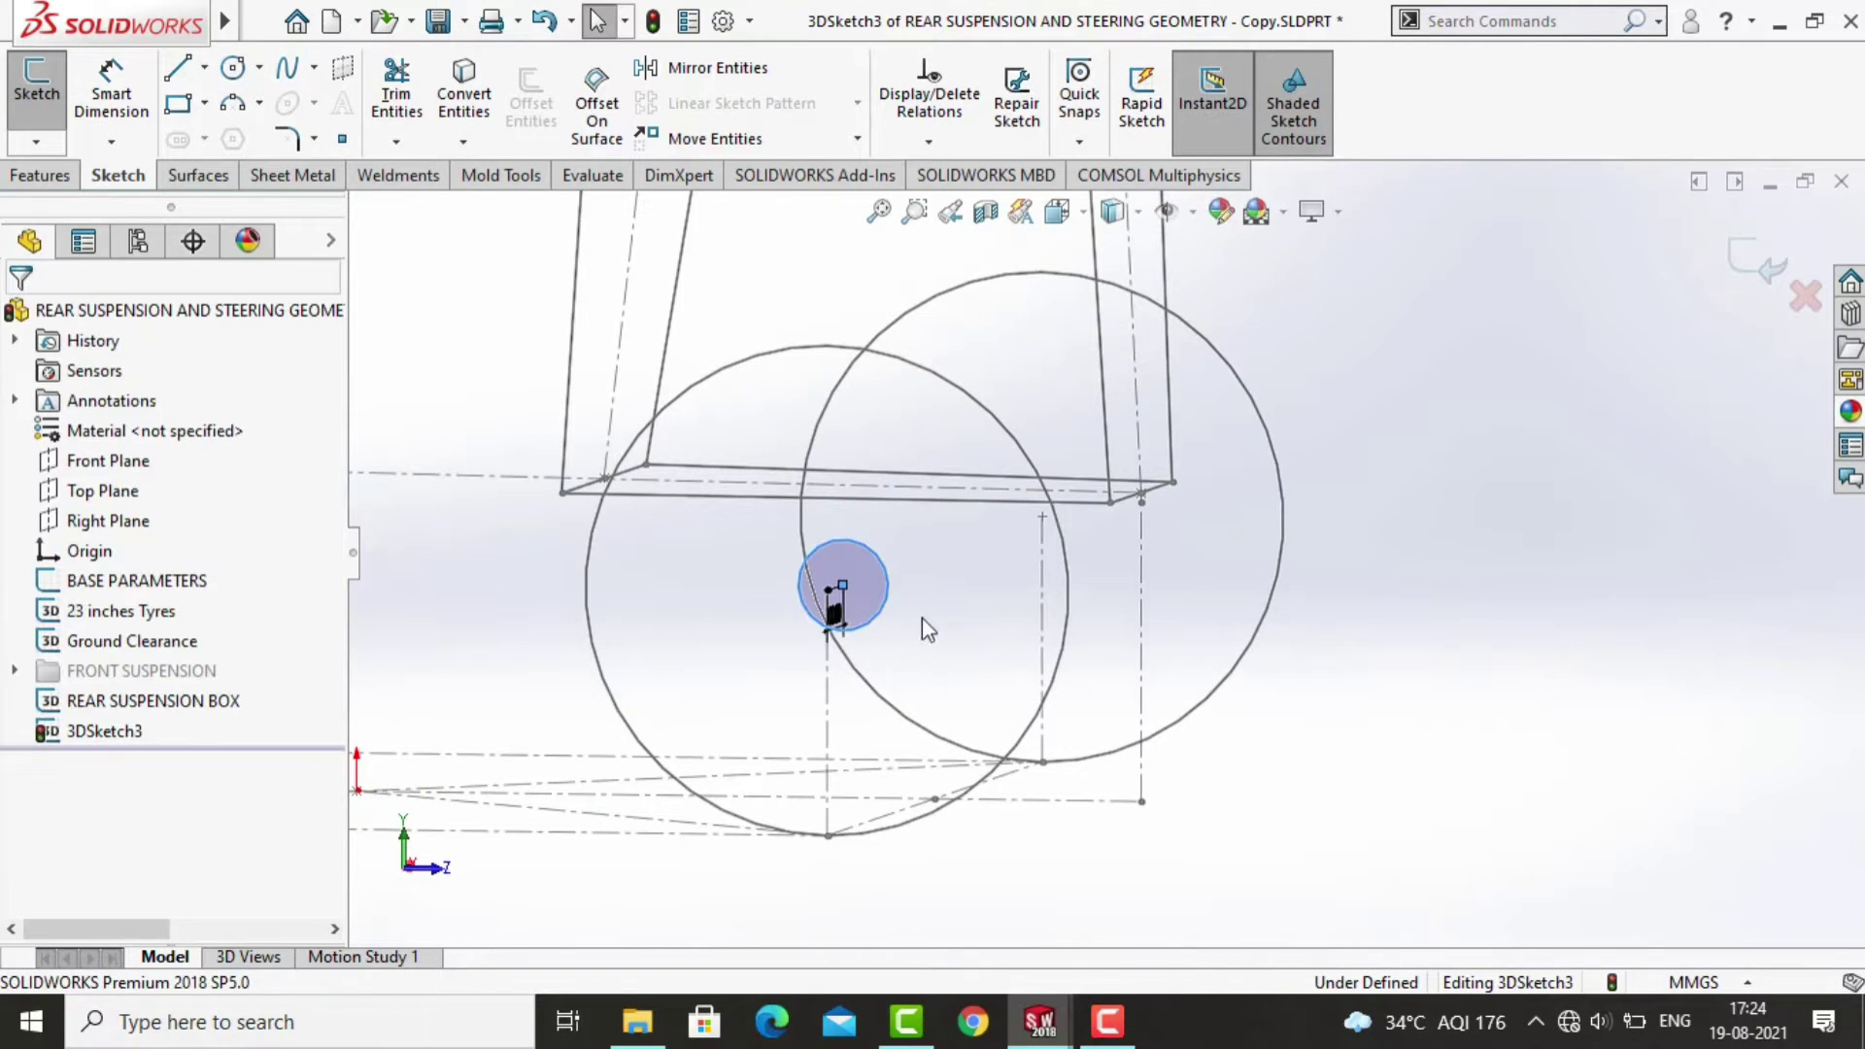
# Draw a vertical midpoint line about 170 mm long, centred on the small circle's centre.
pyautogui.moveTo(922, 618); pyautogui.dragTo(955, 618, button='middle')
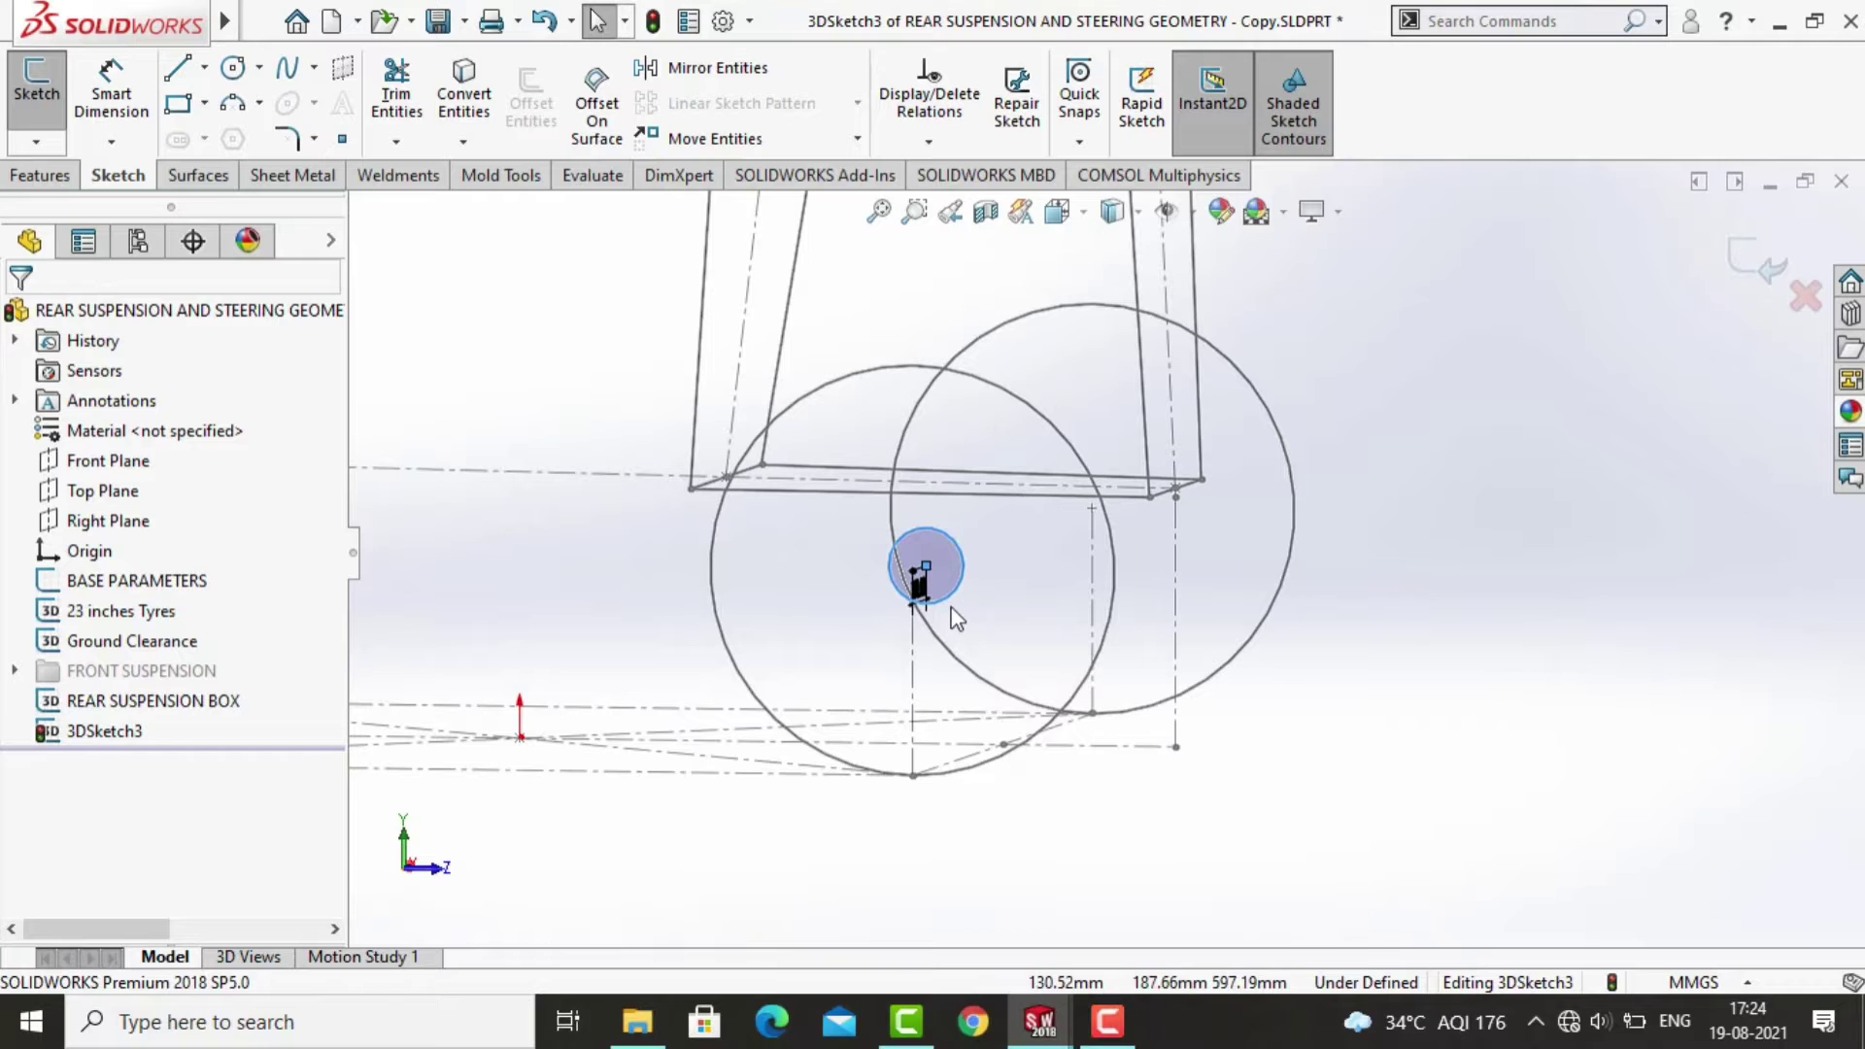
pyautogui.click(205, 67)
pyautogui.click(217, 171)
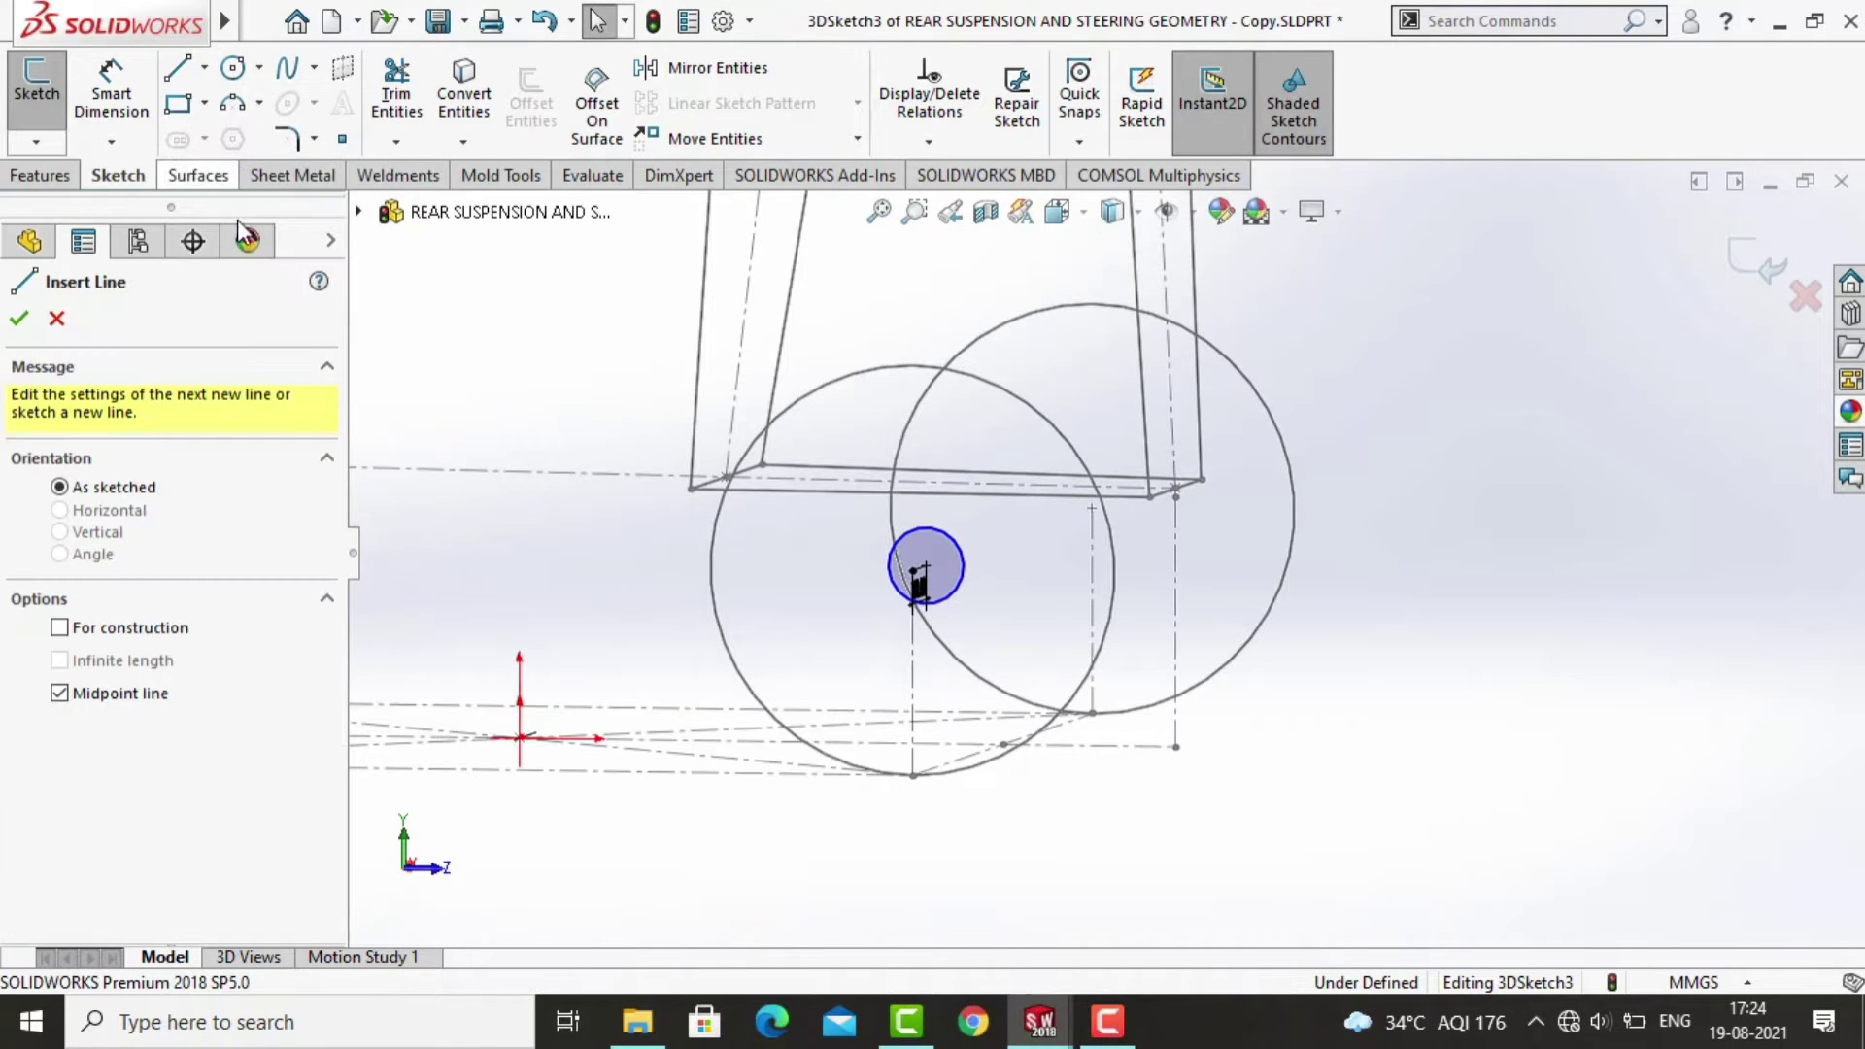
pyautogui.moveTo(926, 566); pyautogui.dragTo(926, 624)
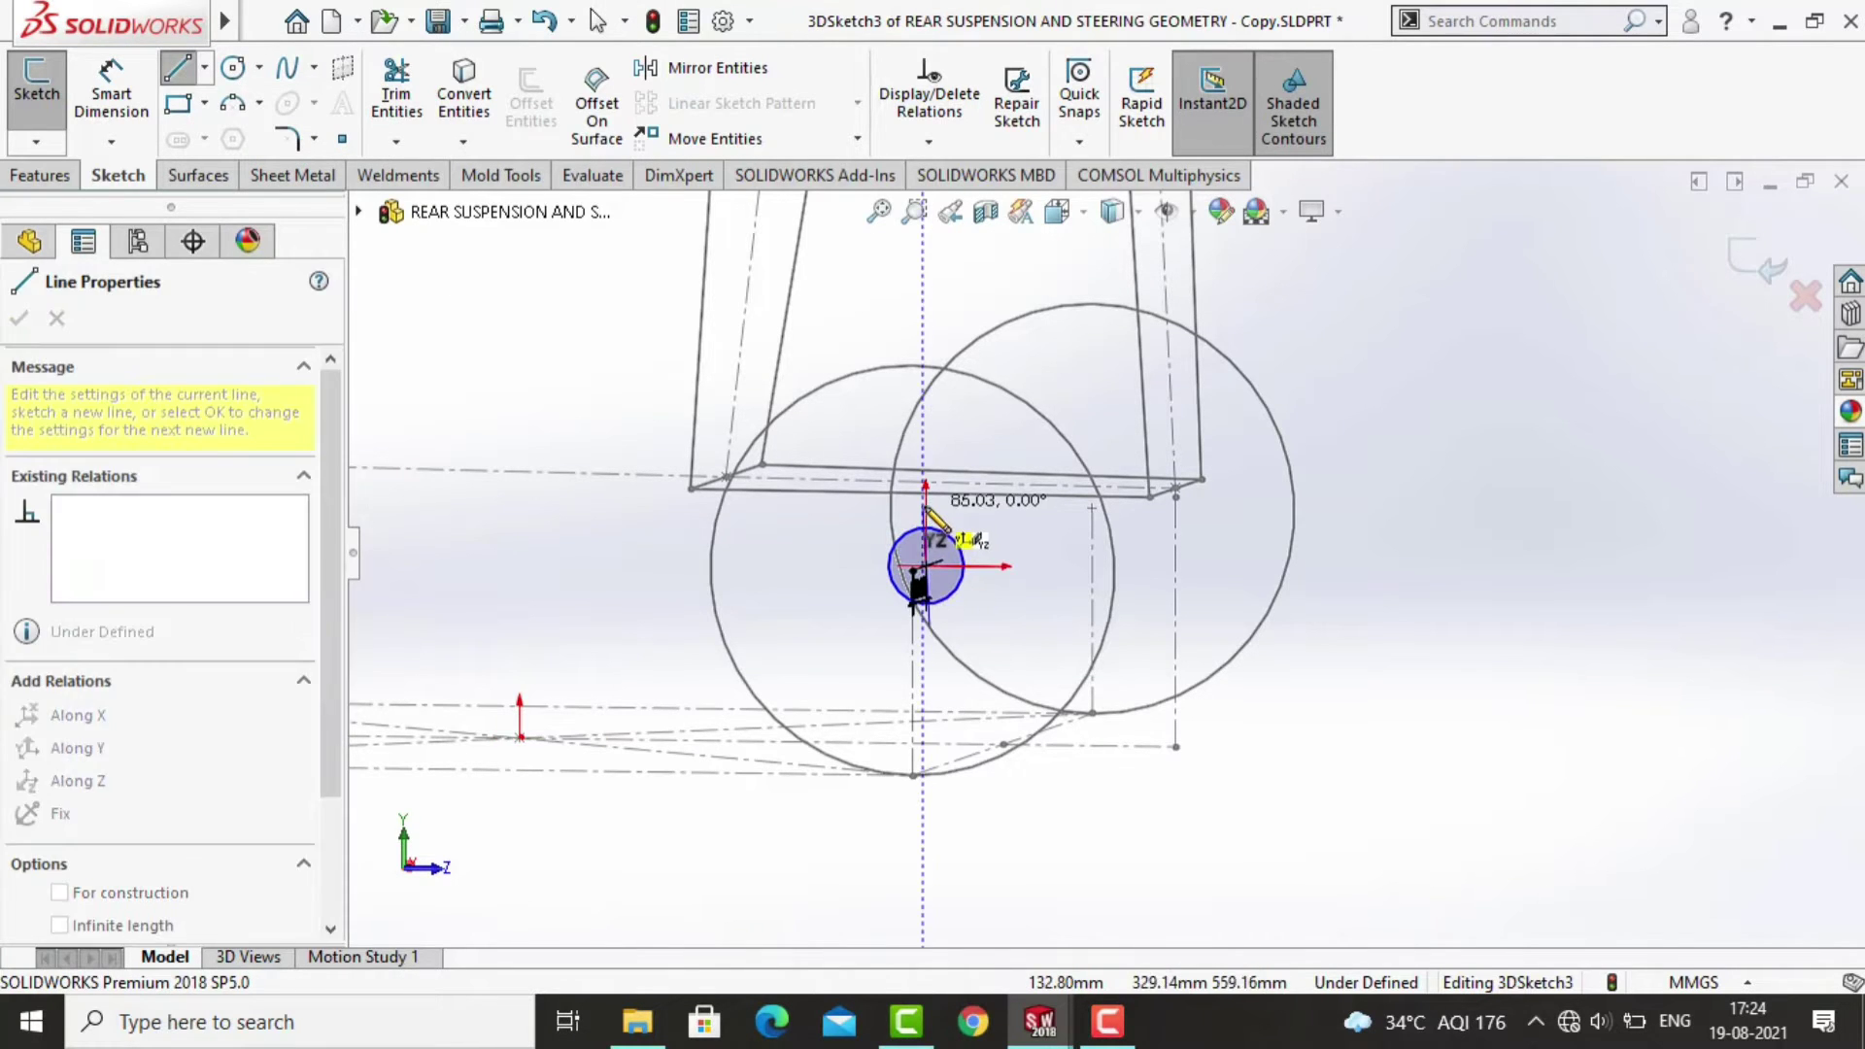
pyautogui.press('Escape')
# Dimension the vertical midpoint line's length at 120 mm.
pyautogui.click(139, 132)
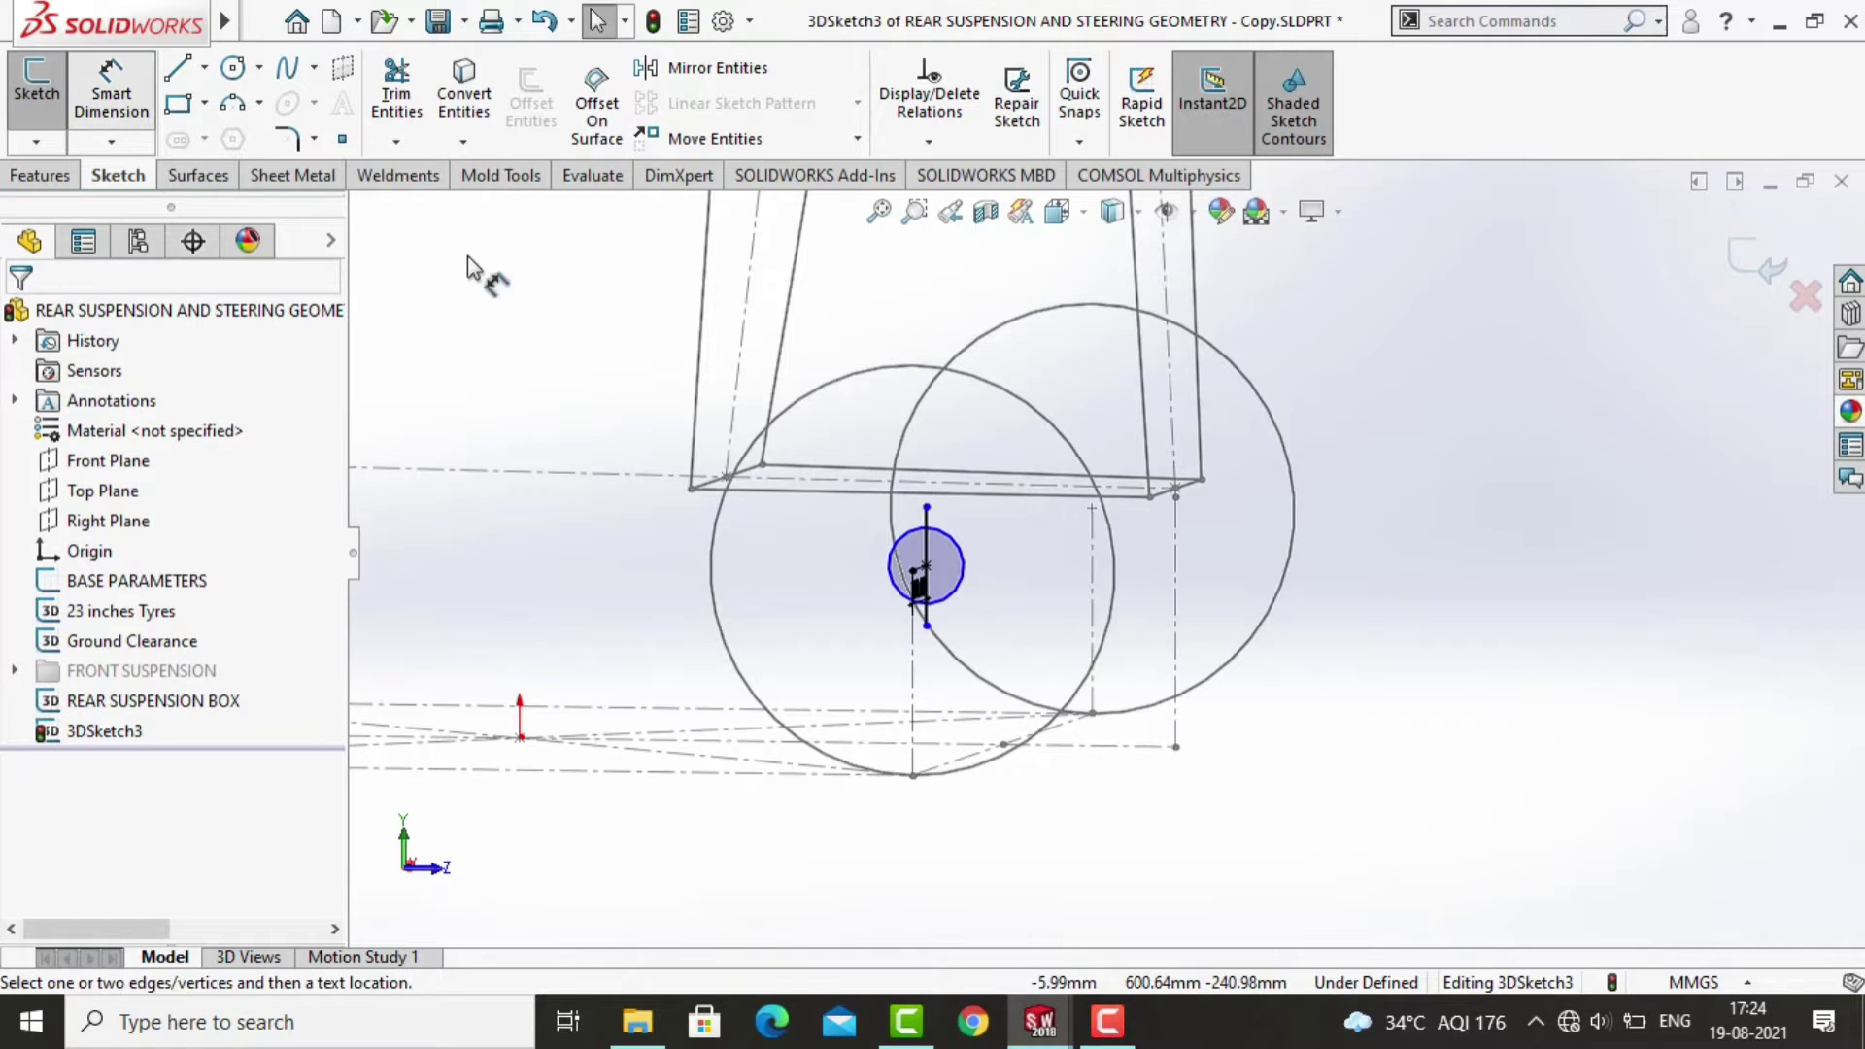
pyautogui.click(928, 546)
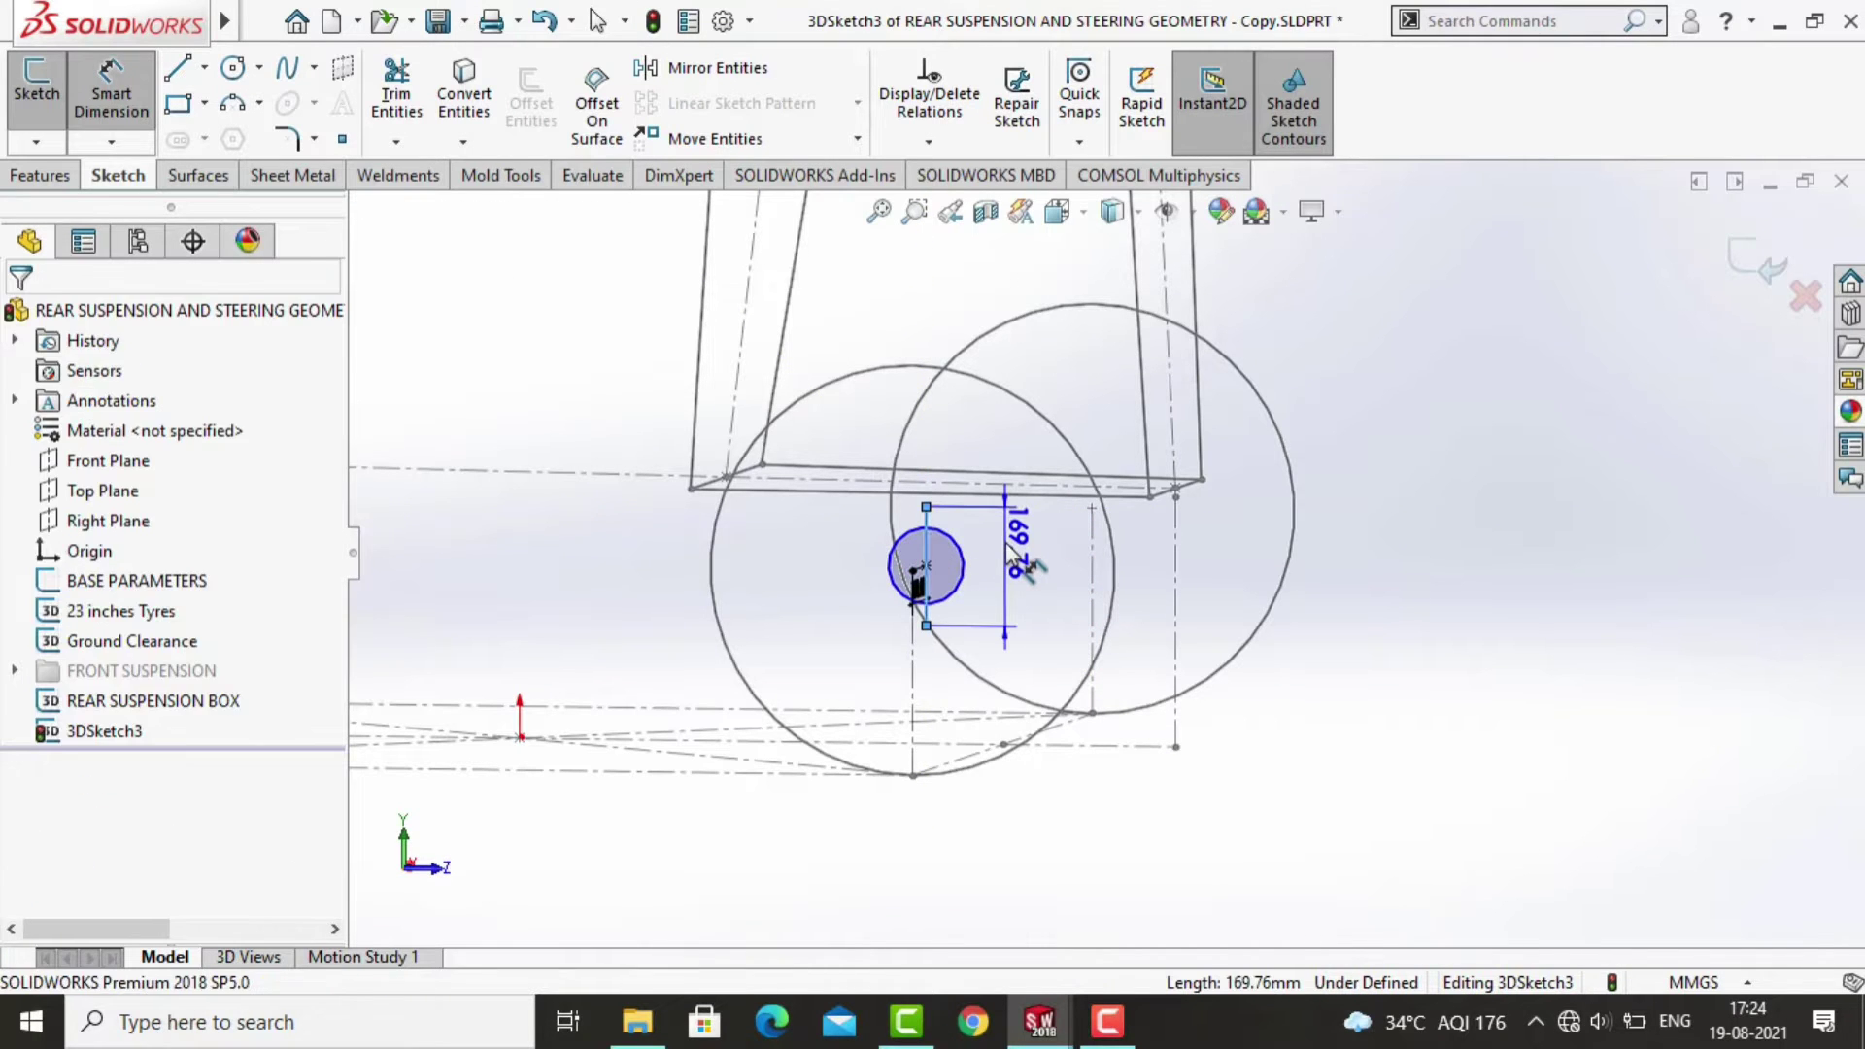
pyautogui.click(1005, 542)
pyautogui.write('120')
pyautogui.press('Return')
pyautogui.press('Escape')
# Shrink the small circle to a radius of about 27 mm.
pyautogui.scroll(-3, 952, 557)
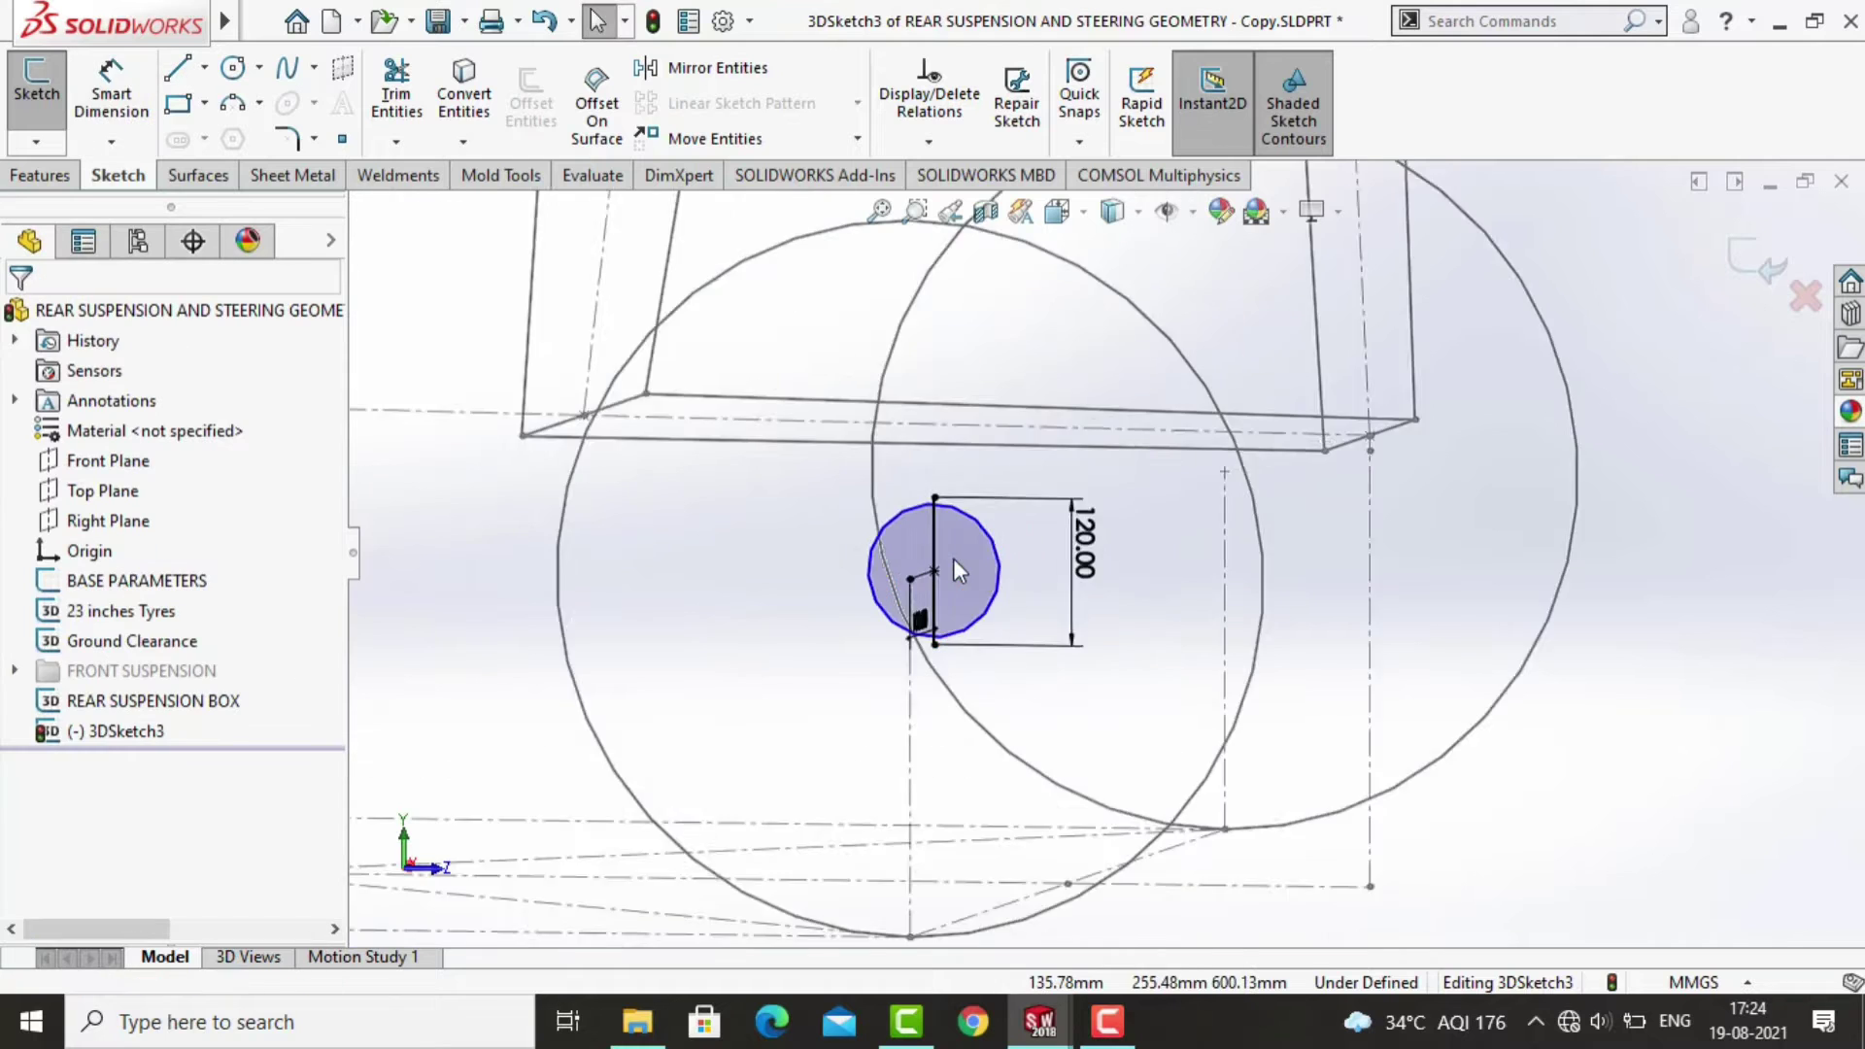
pyautogui.scroll(-2, 953, 560)
pyautogui.moveTo(1023, 505); pyautogui.dragTo(989, 540)
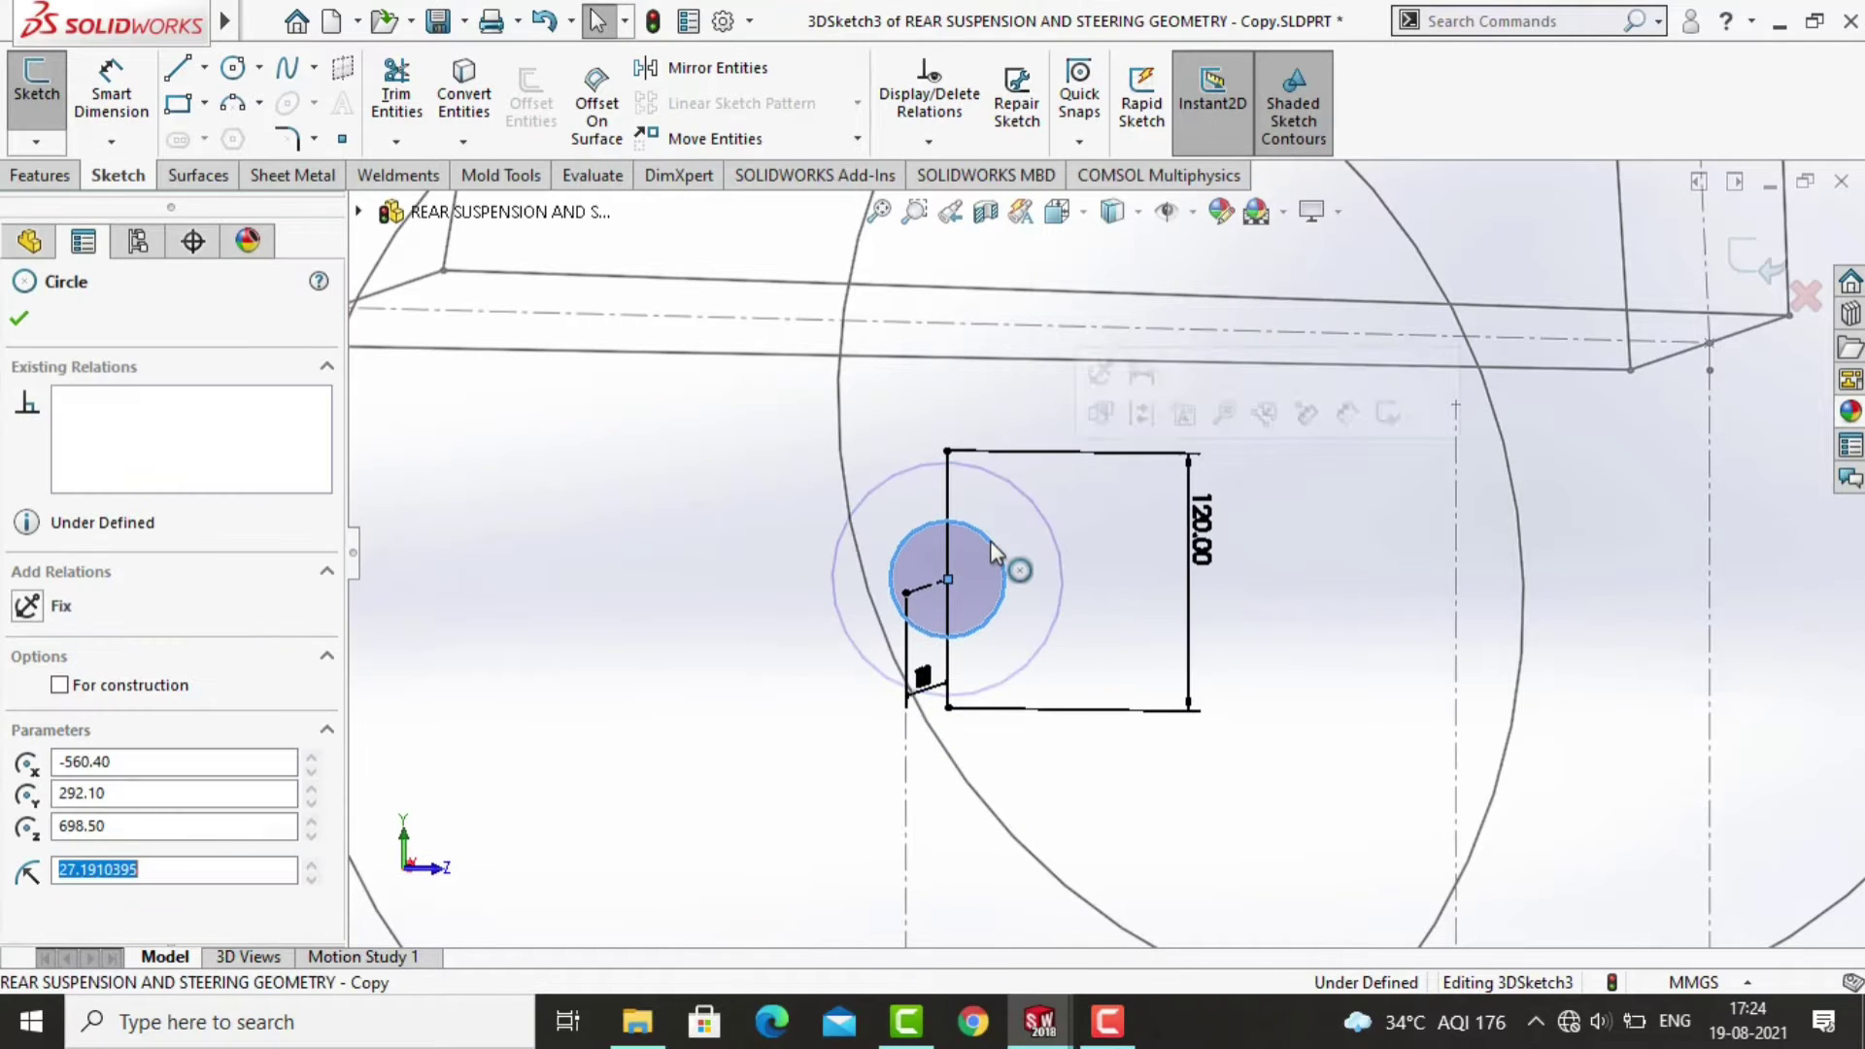
# Draw a triangle around the circle from the vertical line's upper end, with a base about 159 mm long.
pyautogui.click(176, 70)
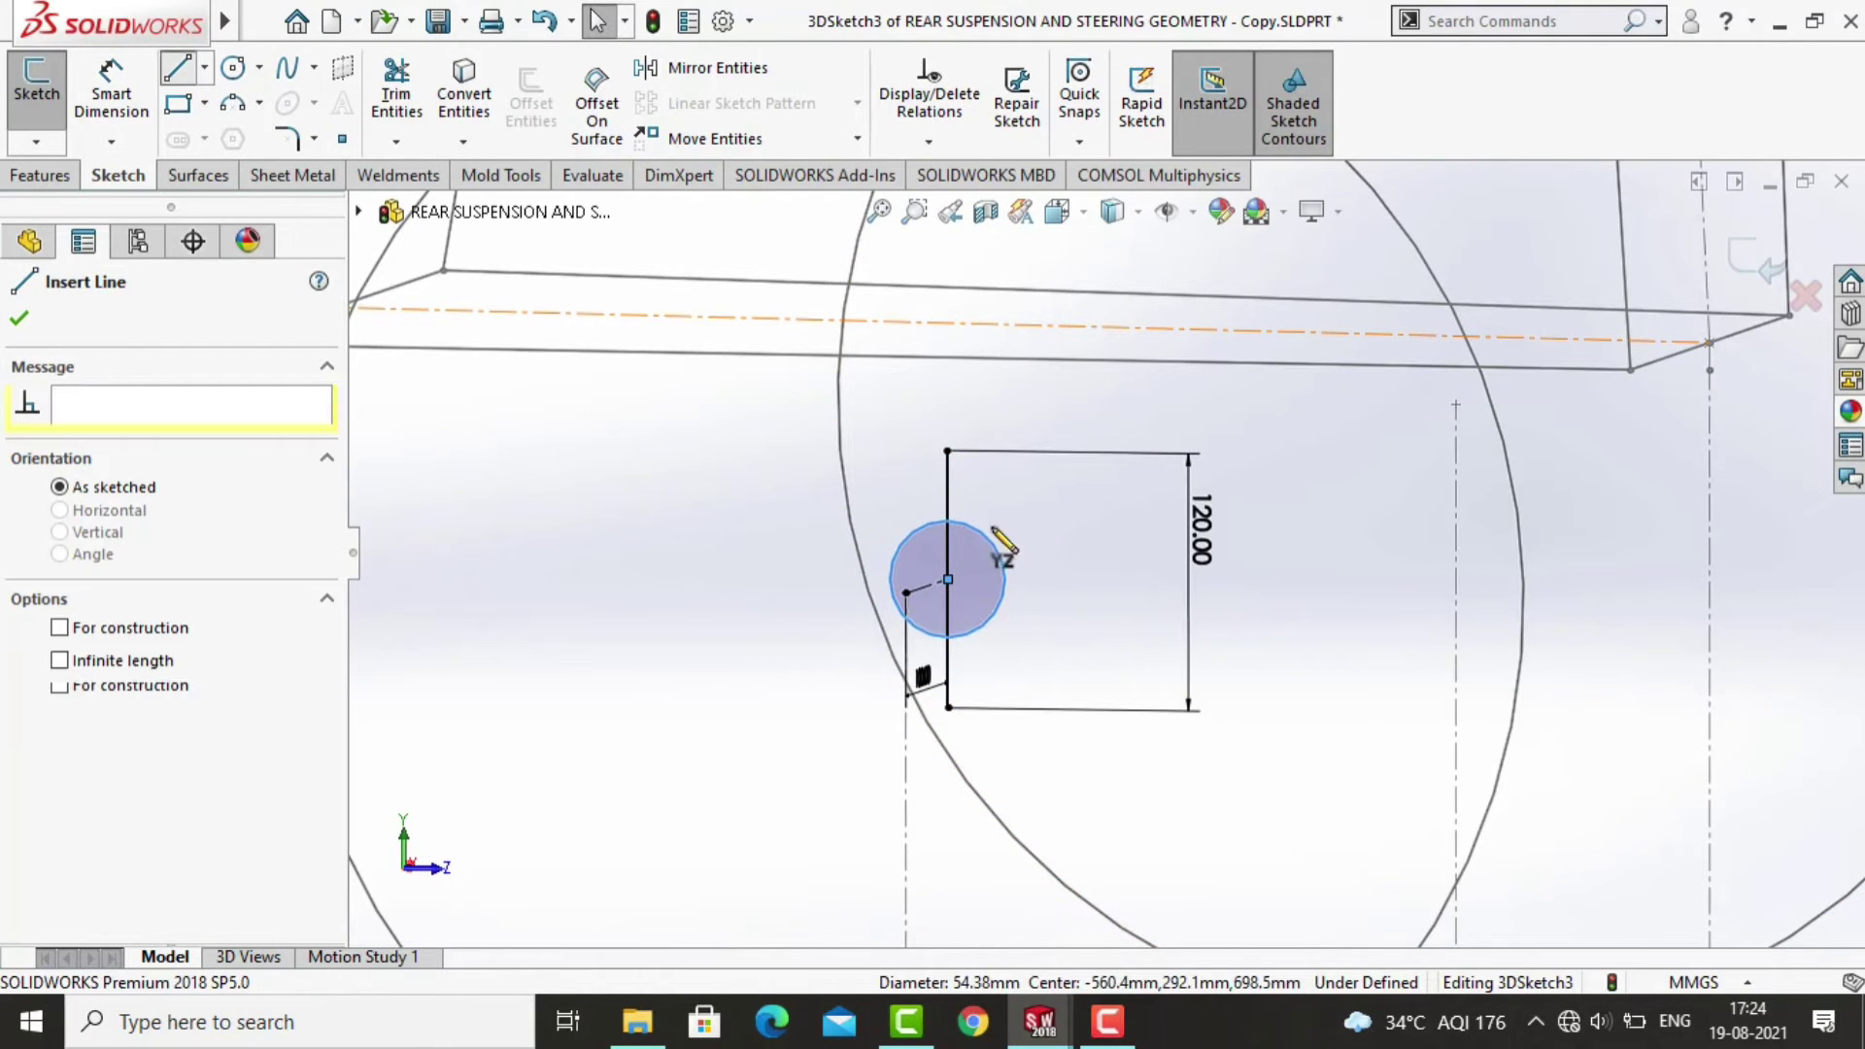
pyautogui.click(947, 452)
pyautogui.click(784, 694)
pyautogui.press('Escape')
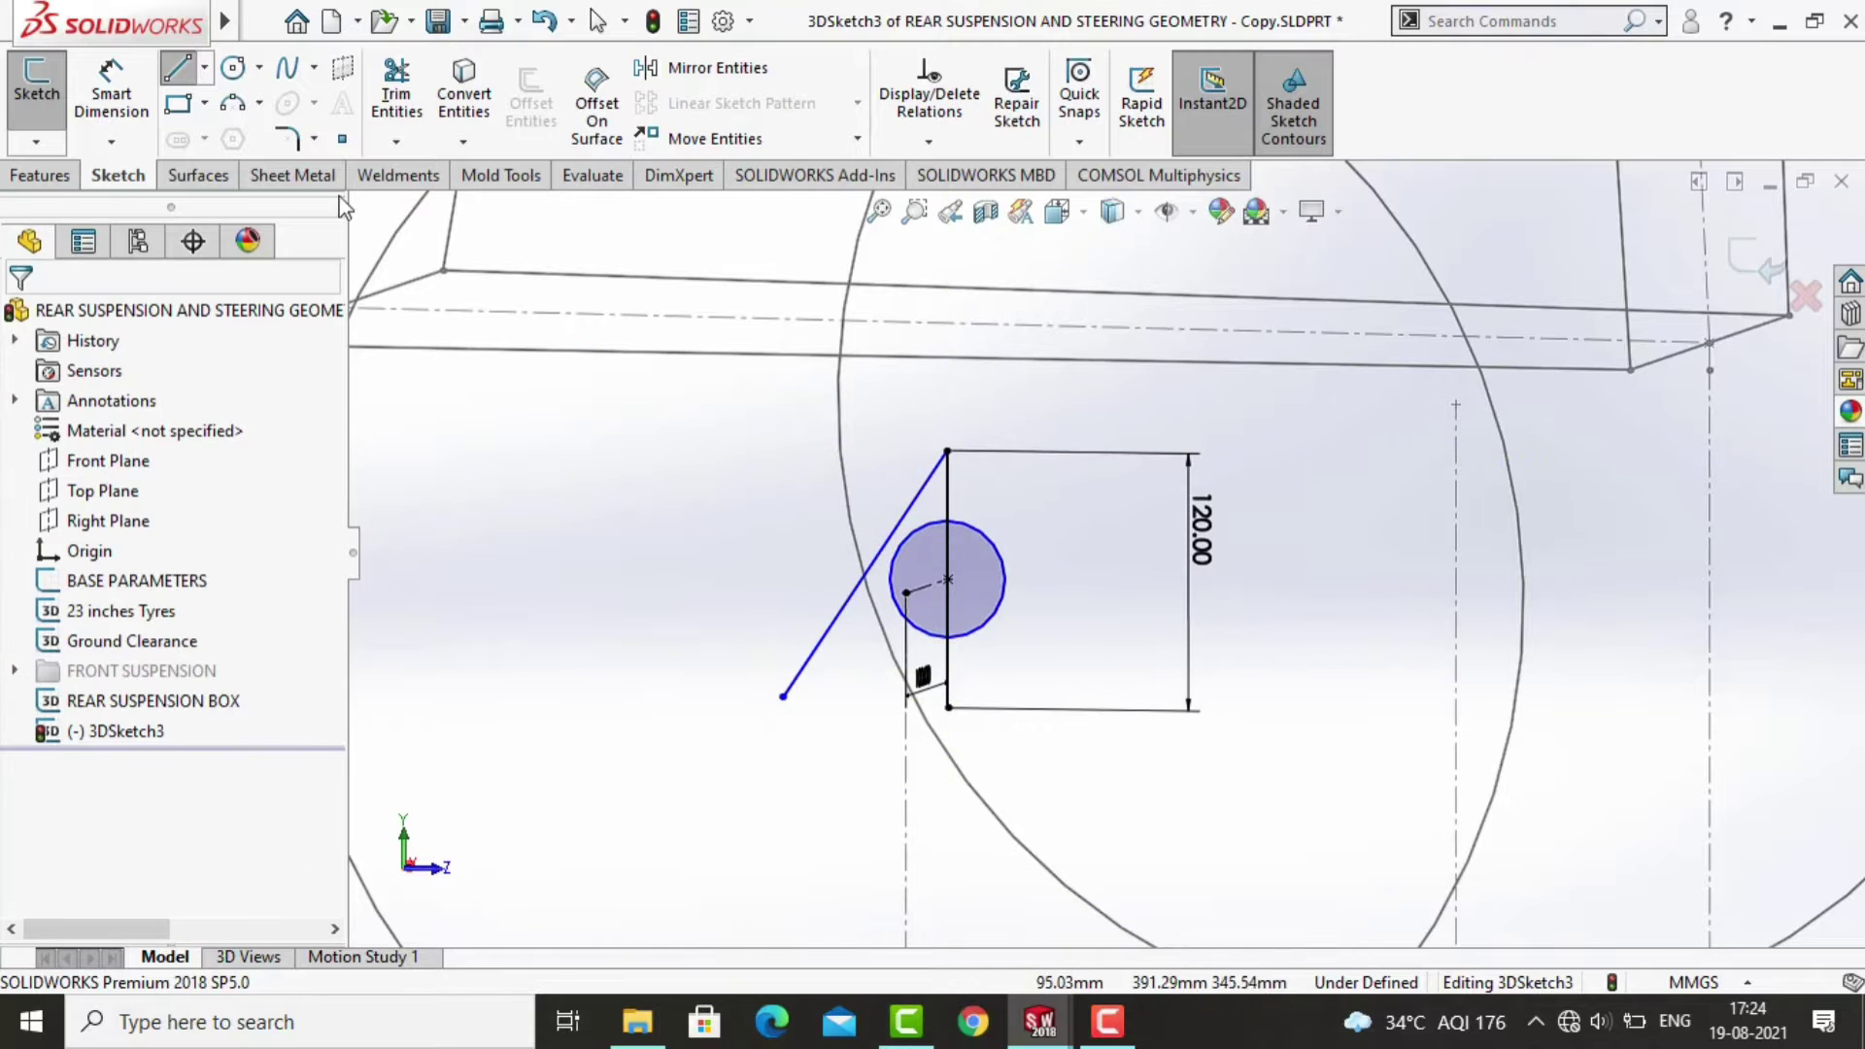
pyautogui.moveTo(947, 452)
pyautogui.mouseDown()
pyautogui.moveTo(1132, 715)
pyautogui.moveTo(1118, 684)
pyautogui.moveTo(787, 699)
pyautogui.mouseUp()
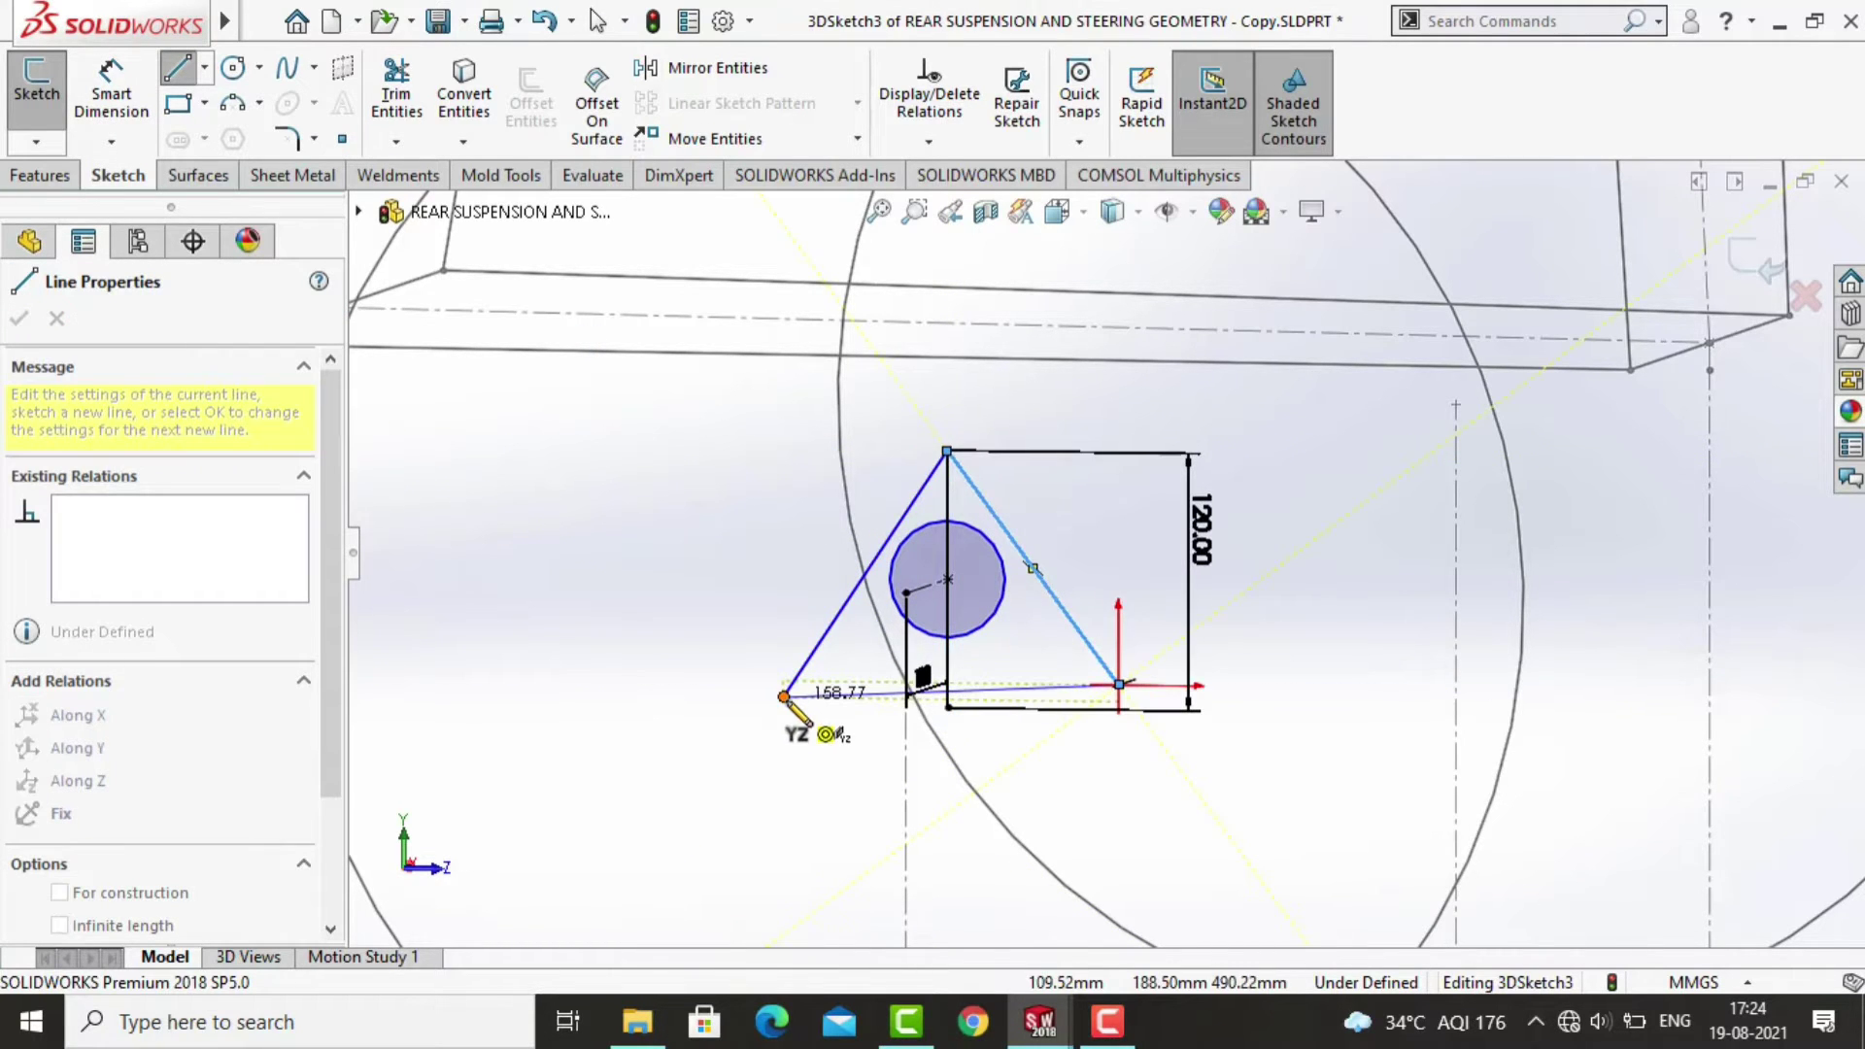
pyautogui.click(784, 697)
pyautogui.press('Escape')
pyautogui.scroll(-2, 850, 743)
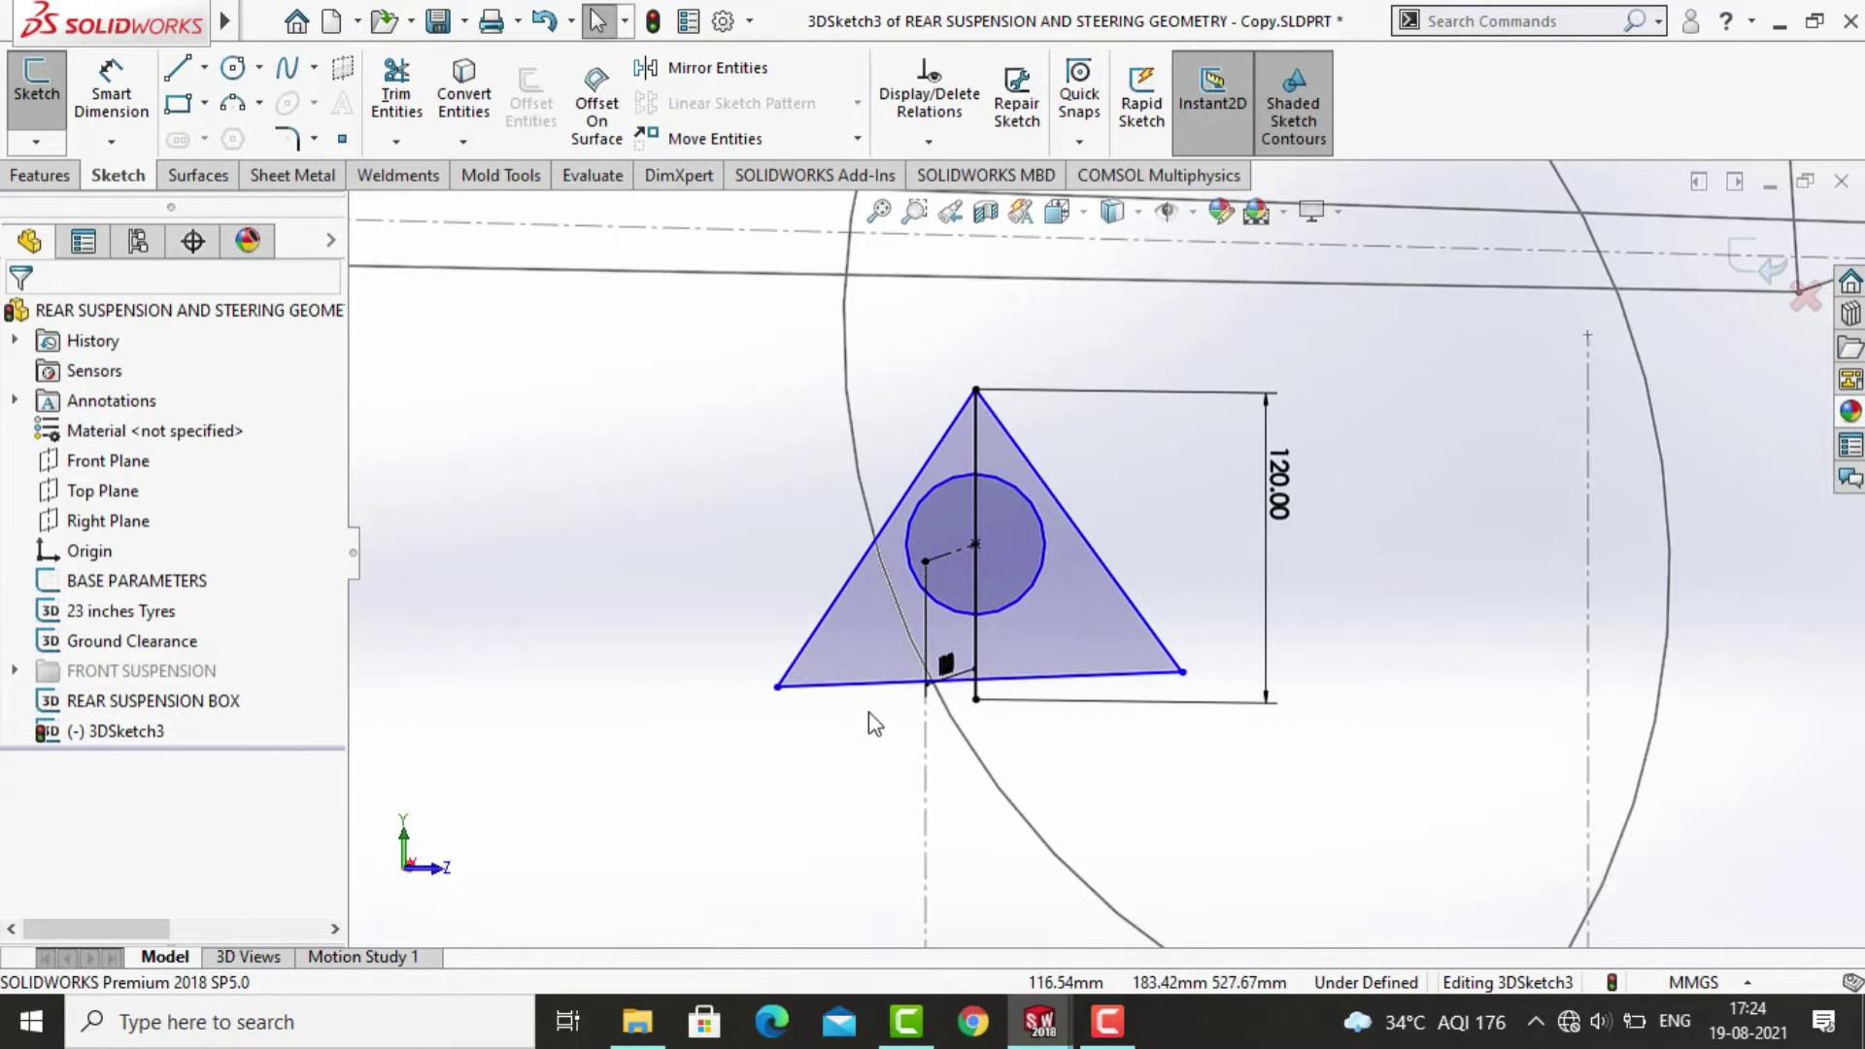
# Make the triangle's base coincident with the vertical line's lower endpoint and constrain the base along Z.
pyautogui.click(1000, 679)
pyautogui.keyDown('ctrl'); pyautogui.click(976, 699); pyautogui.keyUp('ctrl')
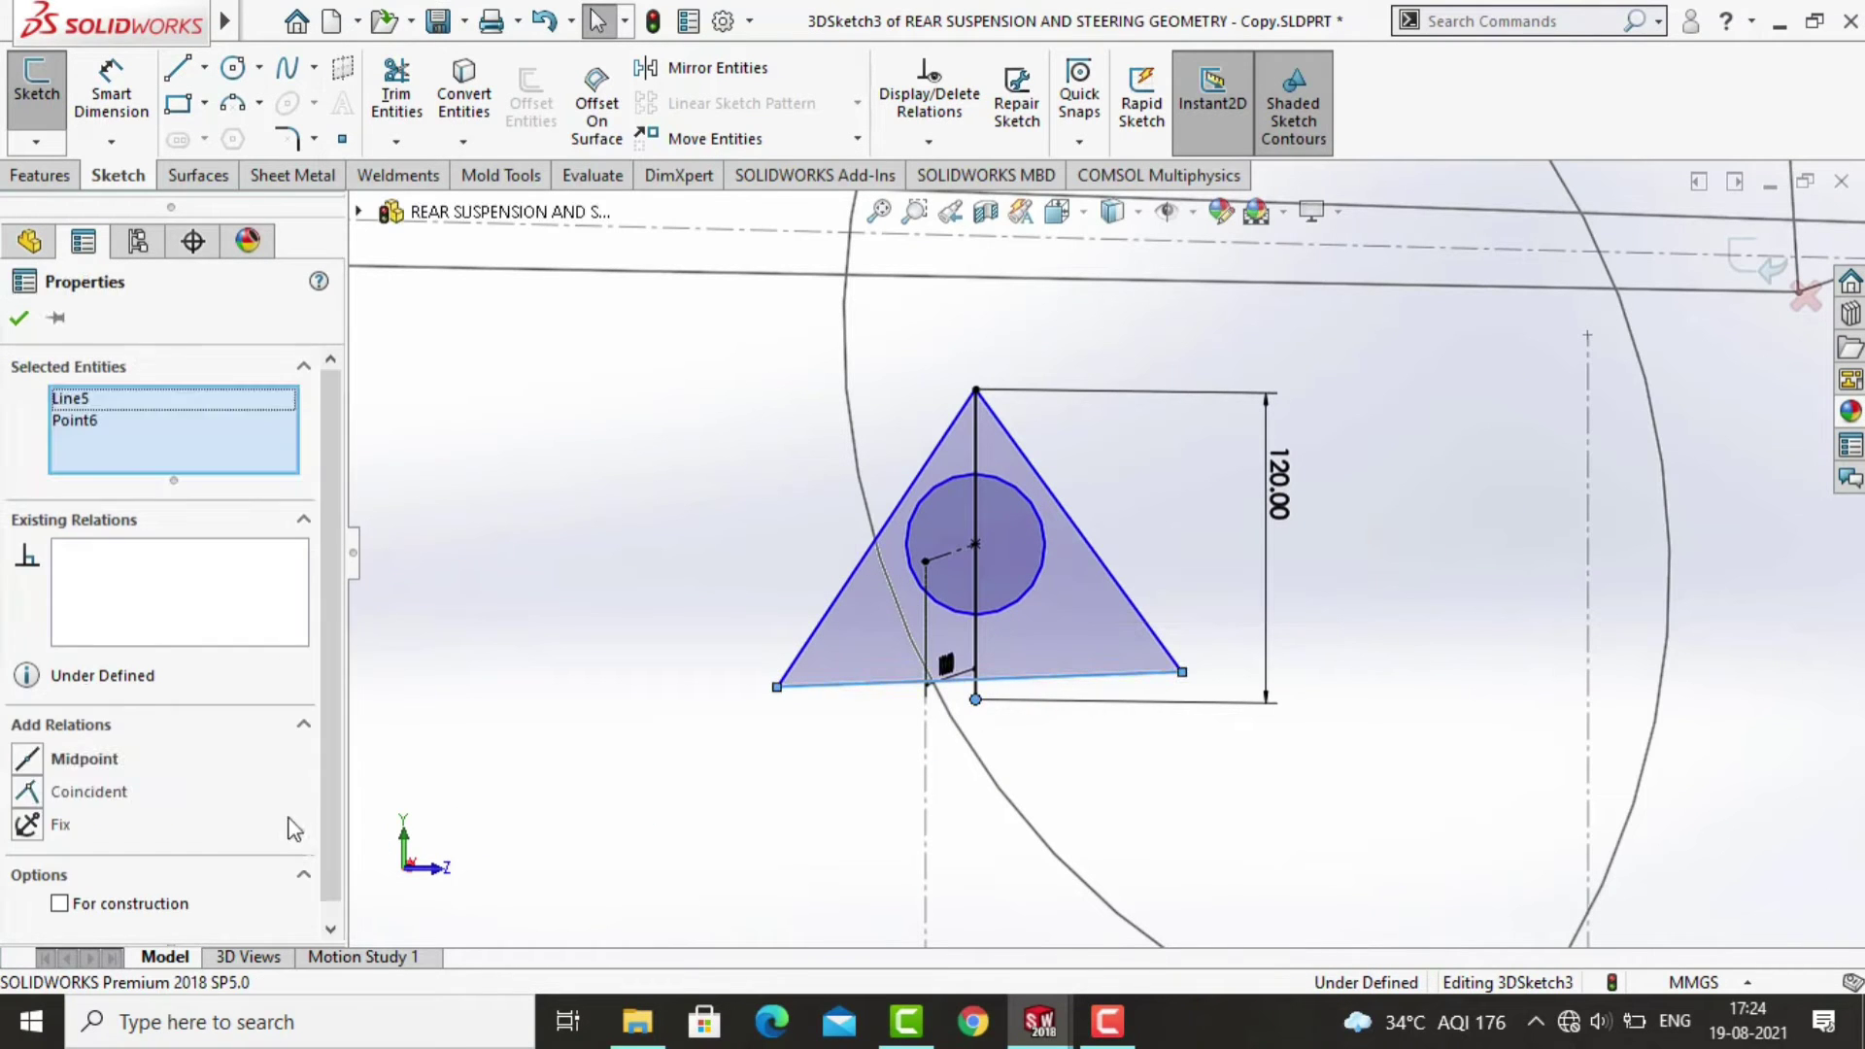
pyautogui.click(86, 792)
pyautogui.press('Escape')
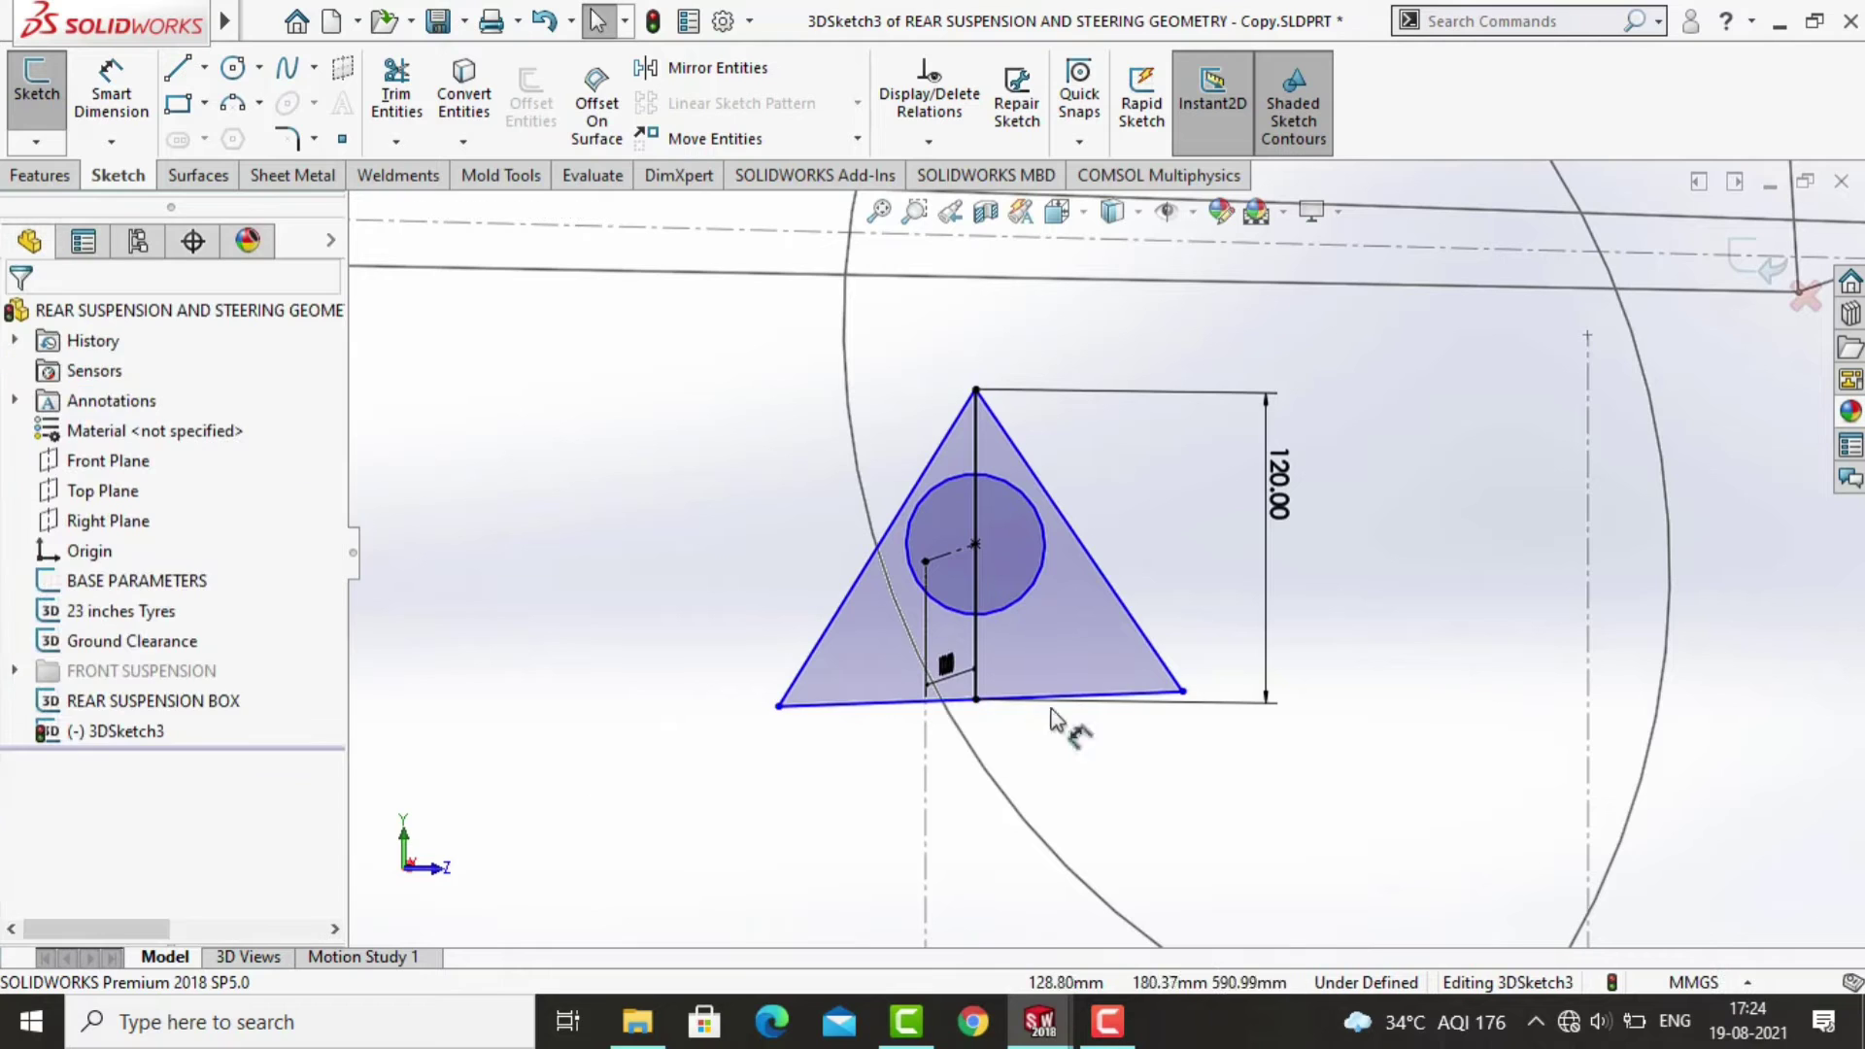
pyautogui.click(1058, 697)
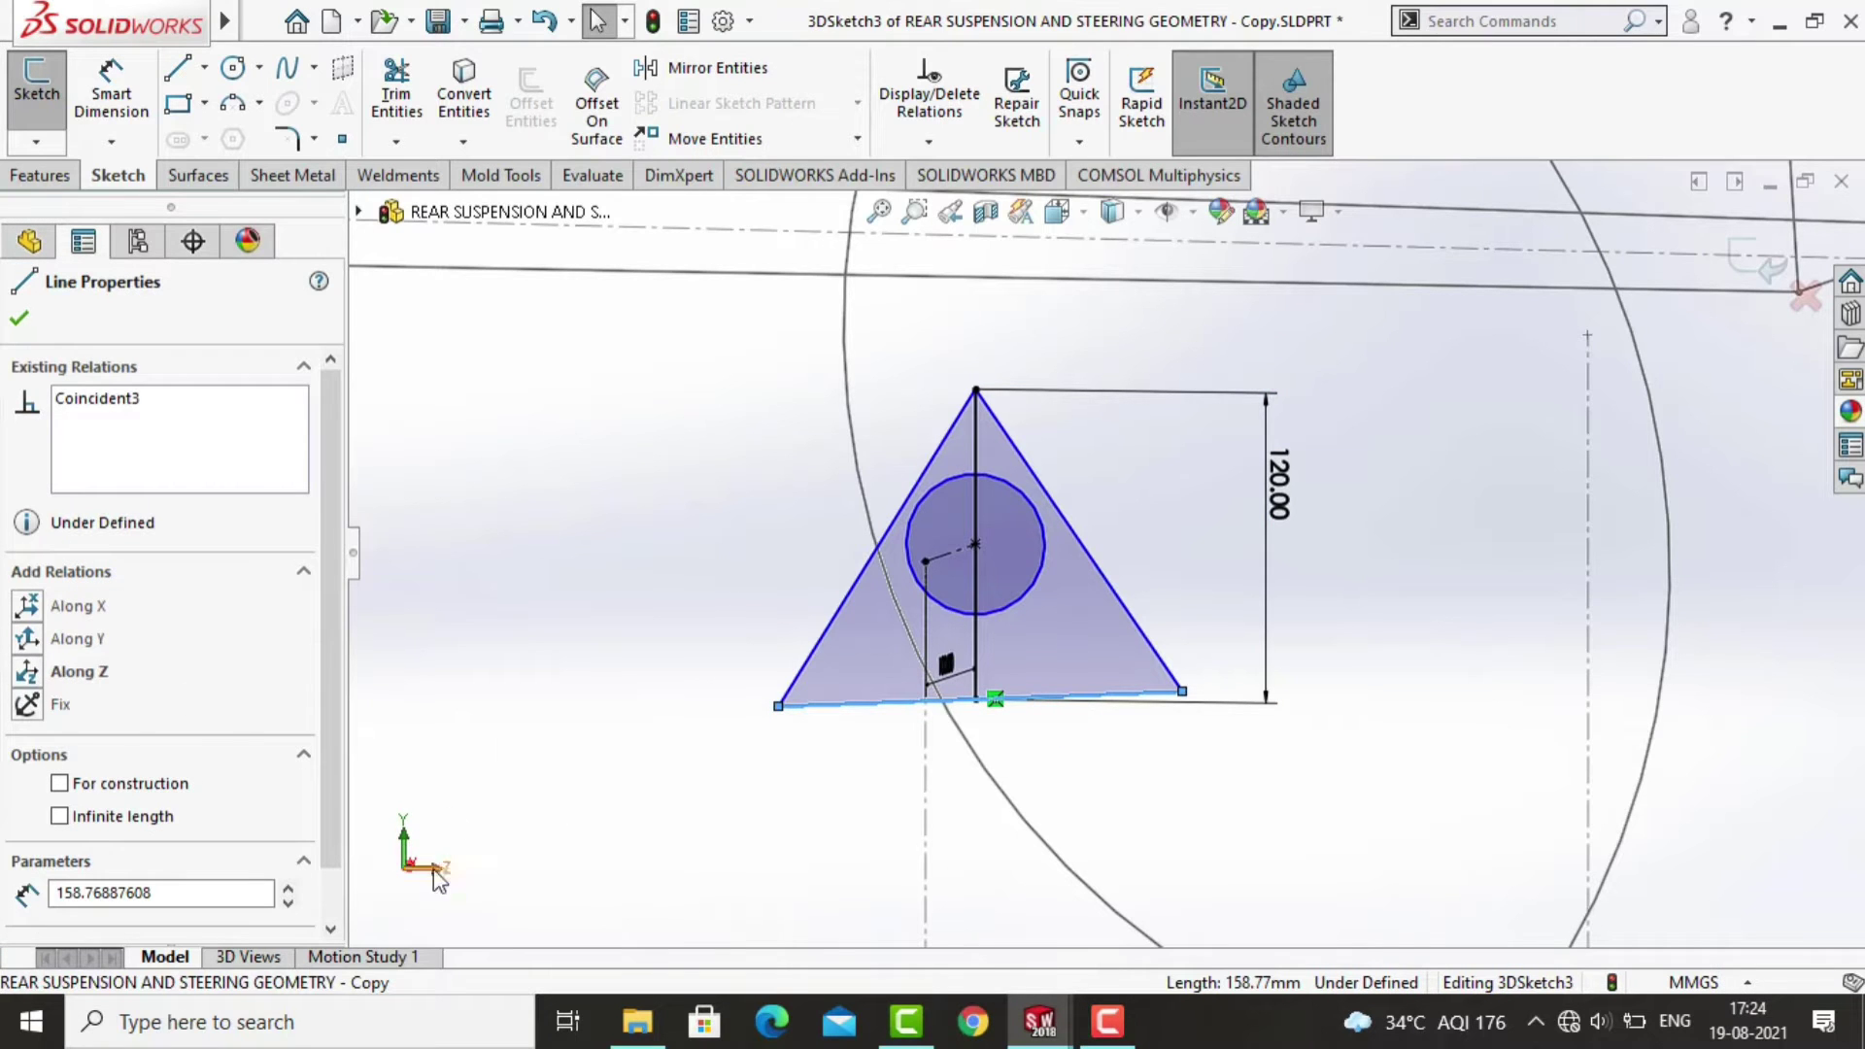
pyautogui.click(66, 678)
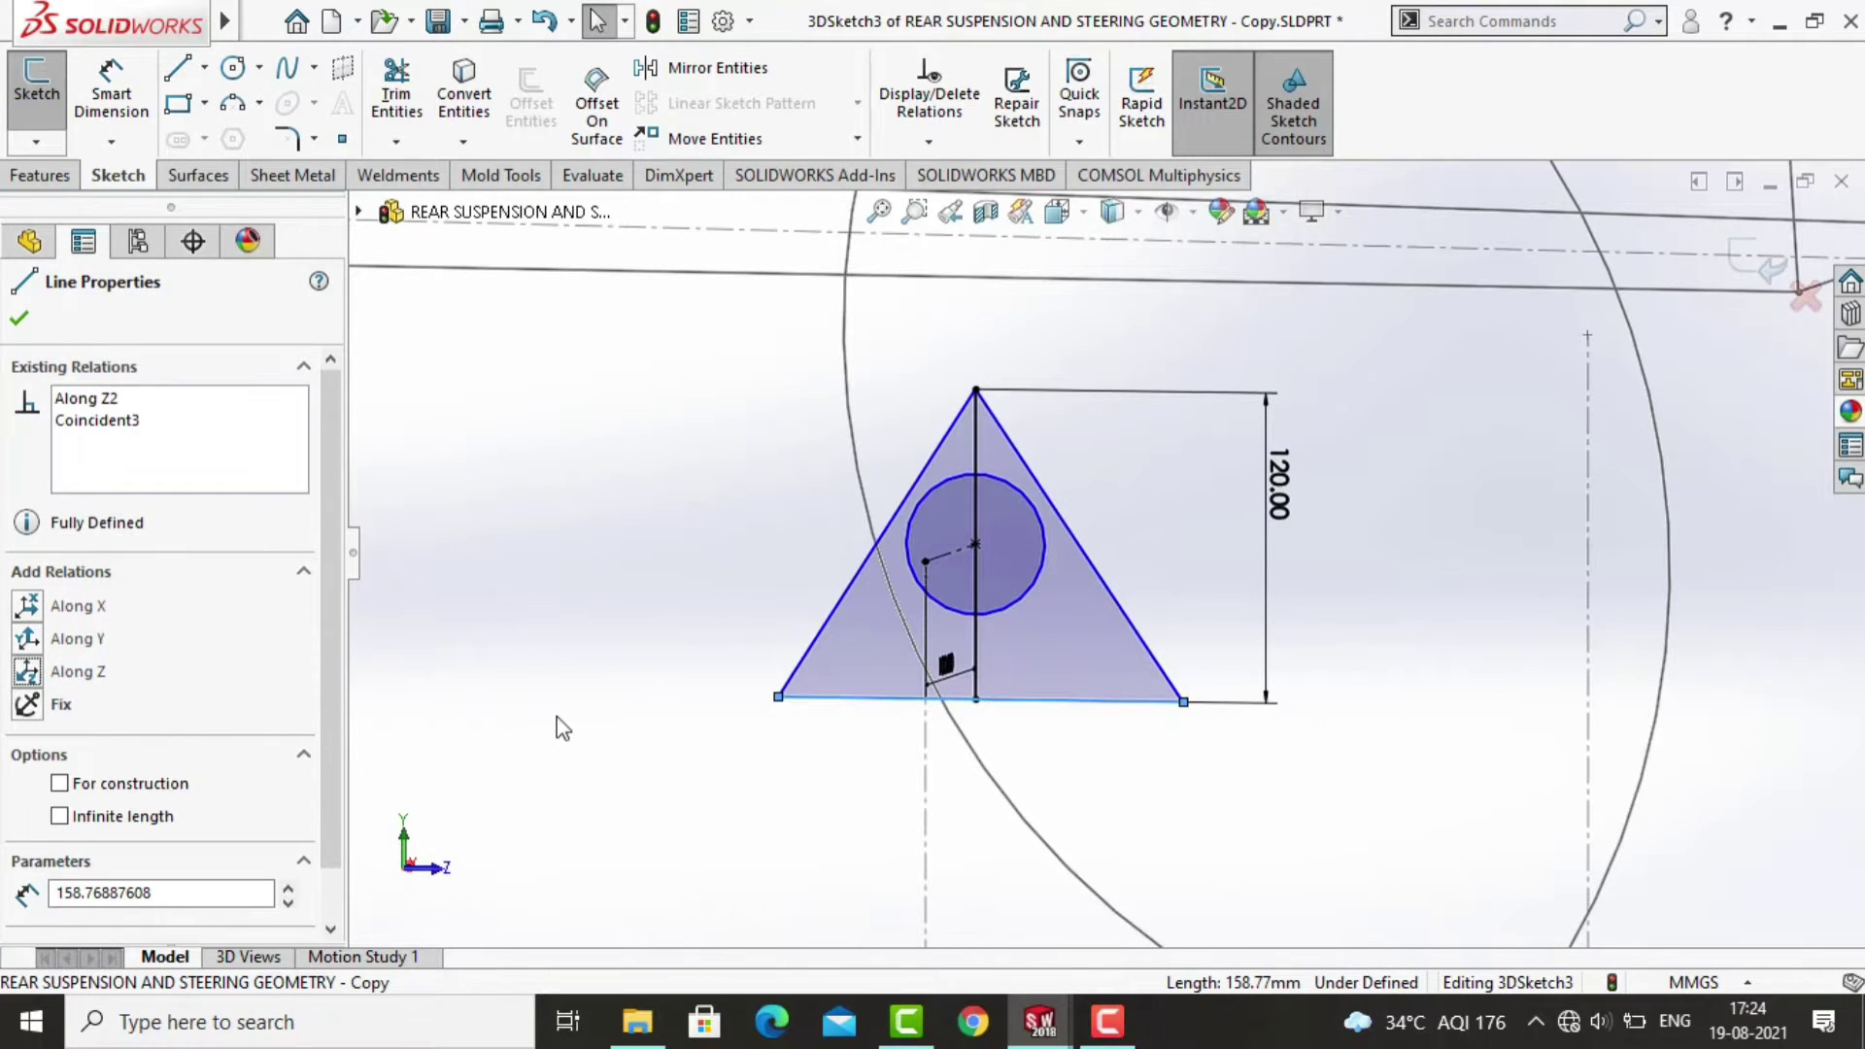
pyautogui.press('Escape')
# Dimension the triangle's base at 120 mm.
pyautogui.click(97, 107)
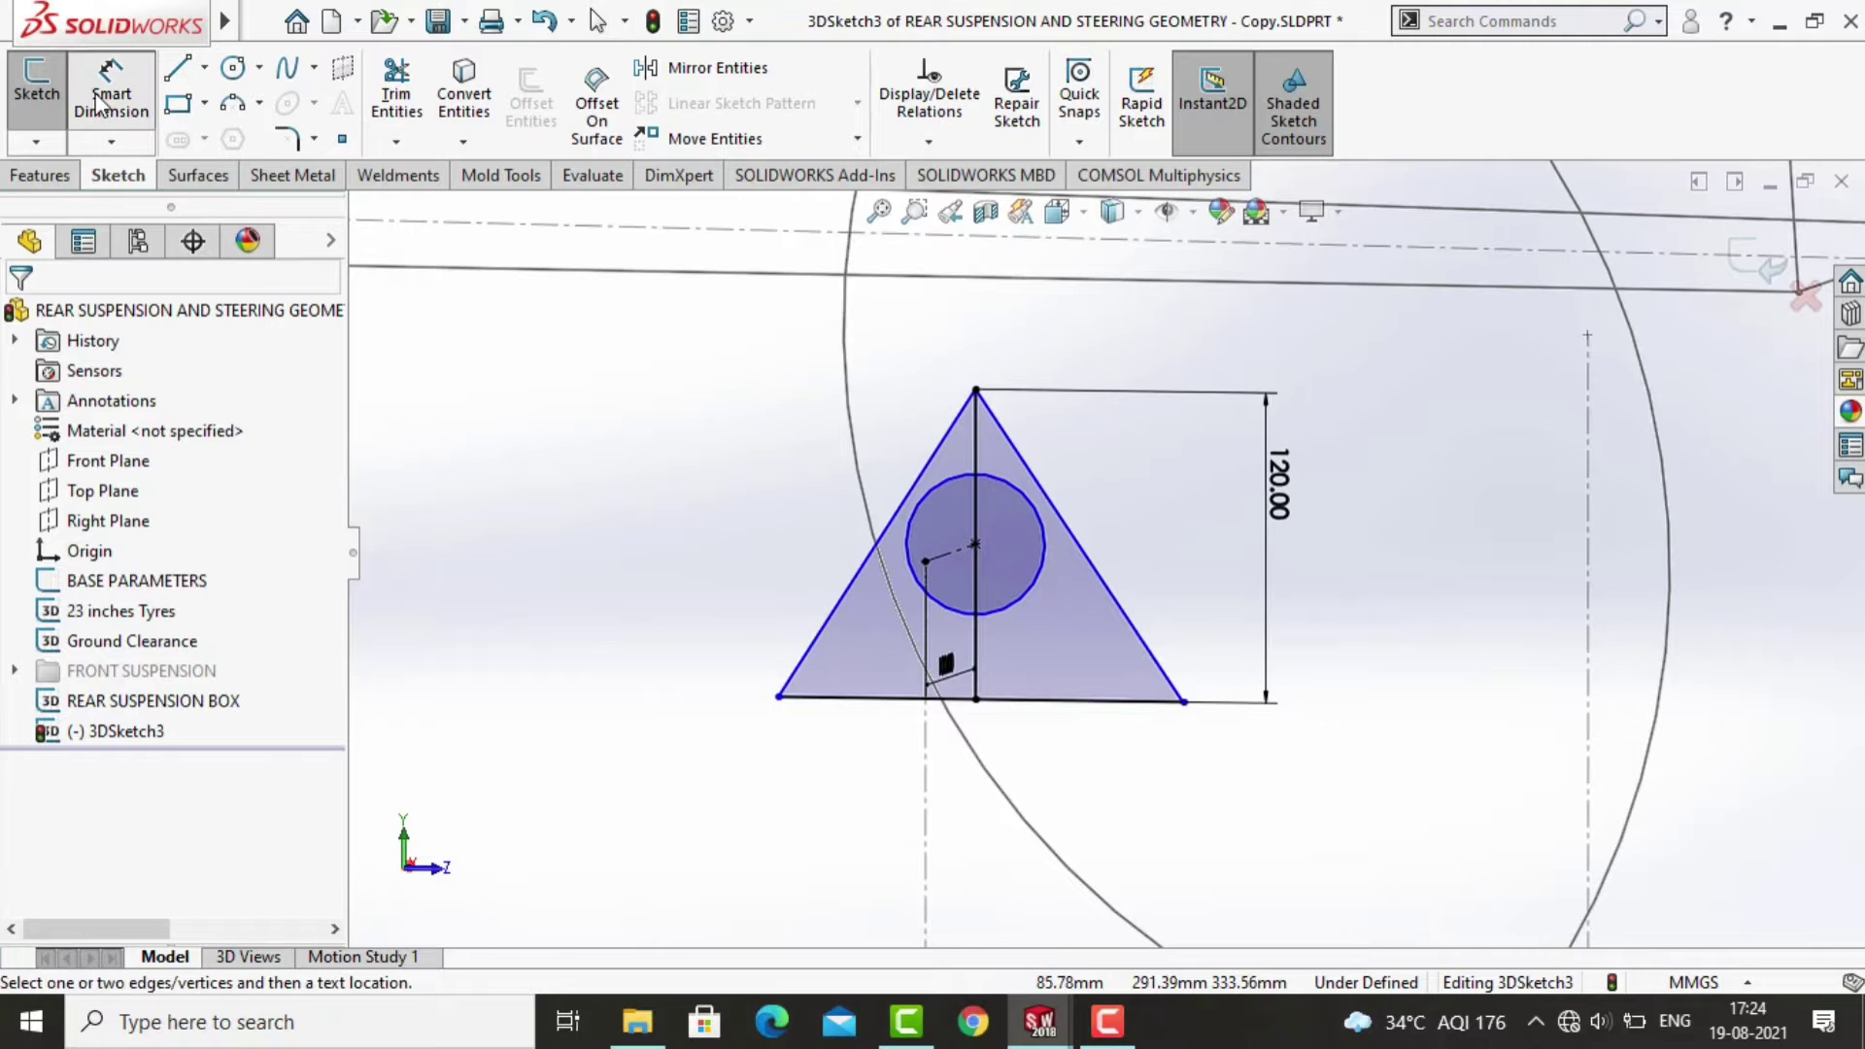
pyautogui.click(1051, 703)
pyautogui.click(1057, 736)
pyautogui.write('120')
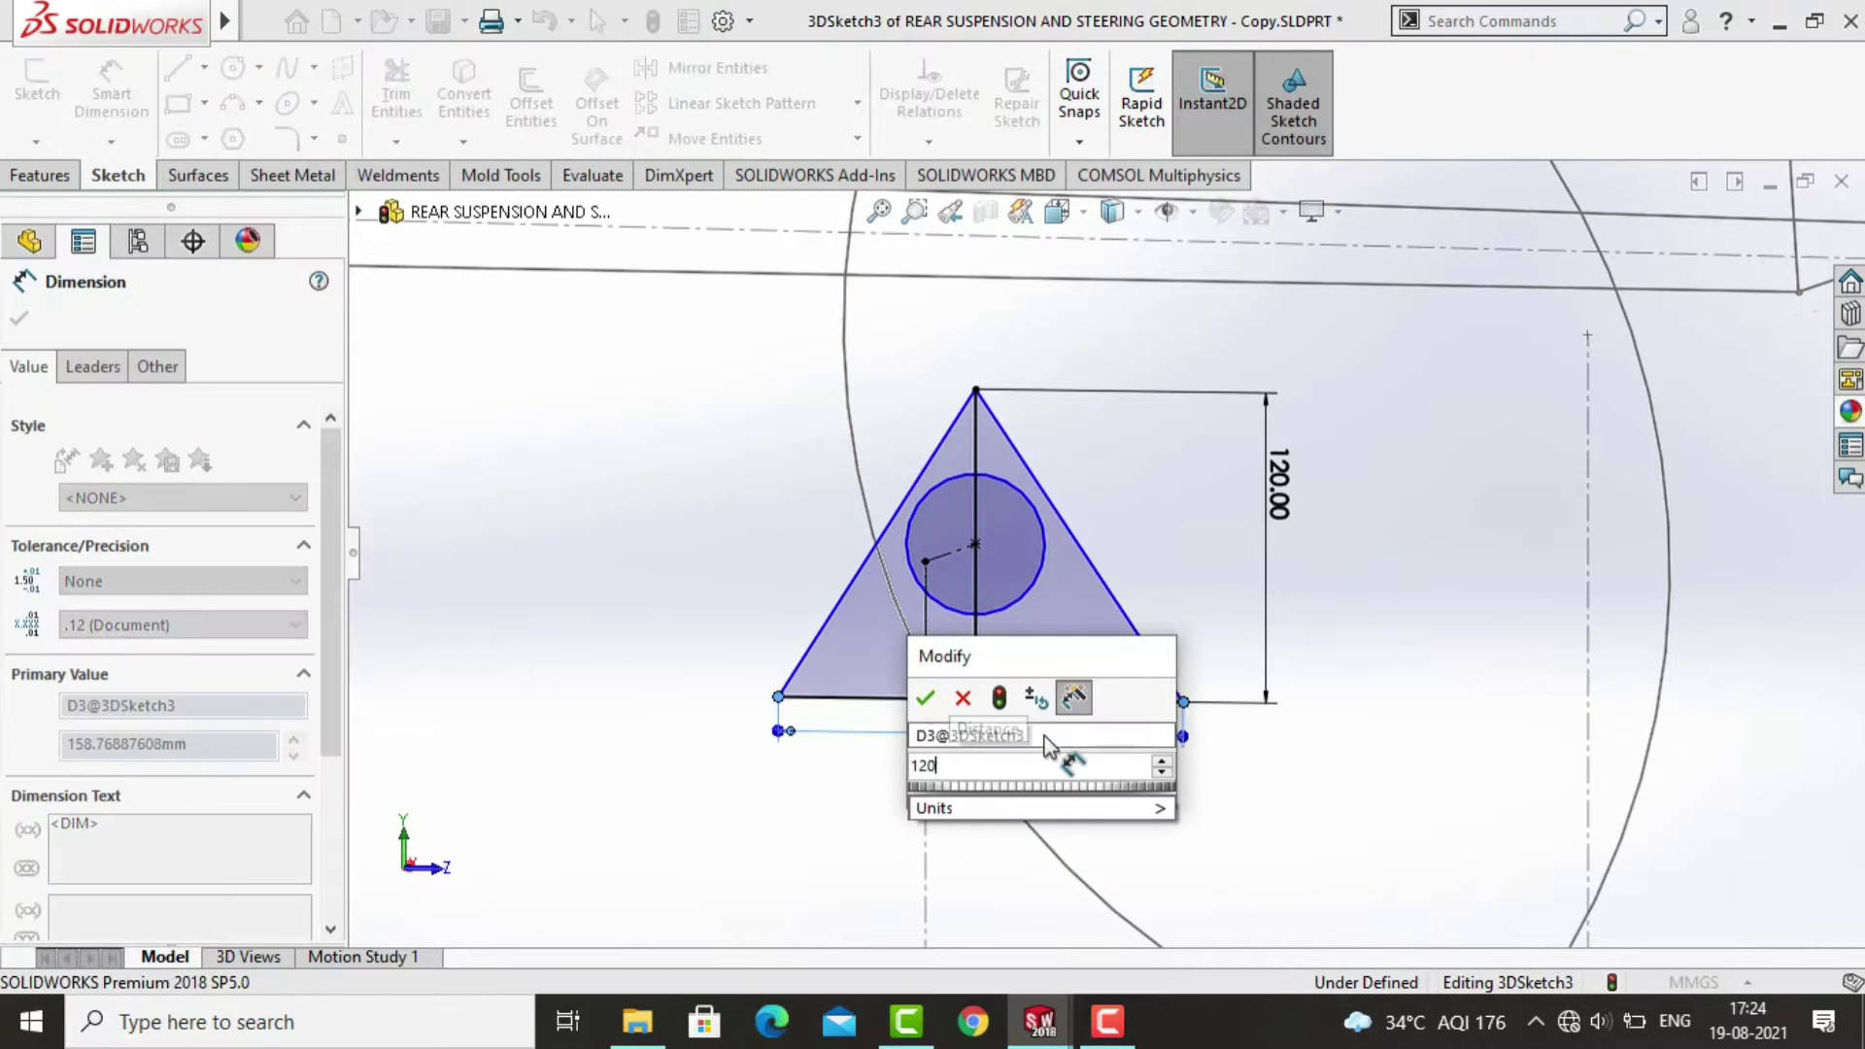
pyautogui.press('Return')
pyautogui.press('Escape')
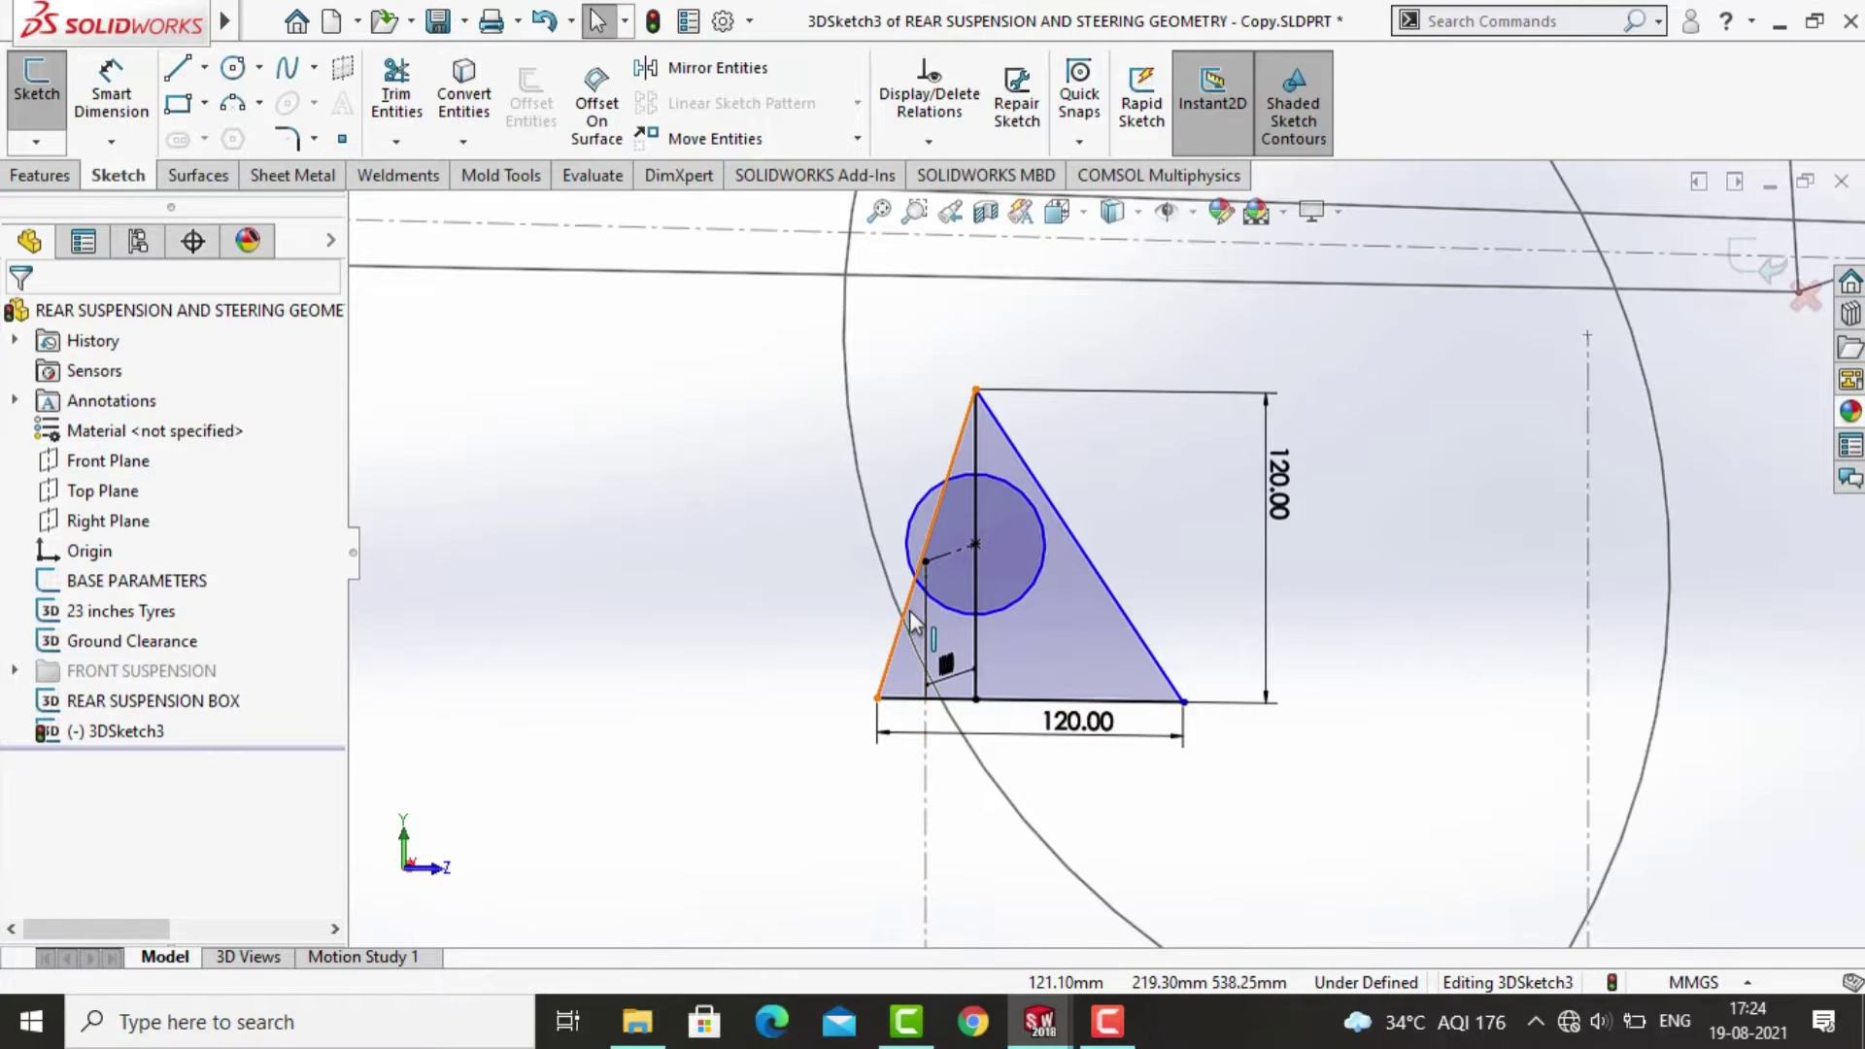
# Make the small circle tangent to the triangle's shorter sloping side.
pyautogui.click(940, 614)
pyautogui.keyDown('ctrl'); pyautogui.click(929, 596); pyautogui.keyUp('ctrl')
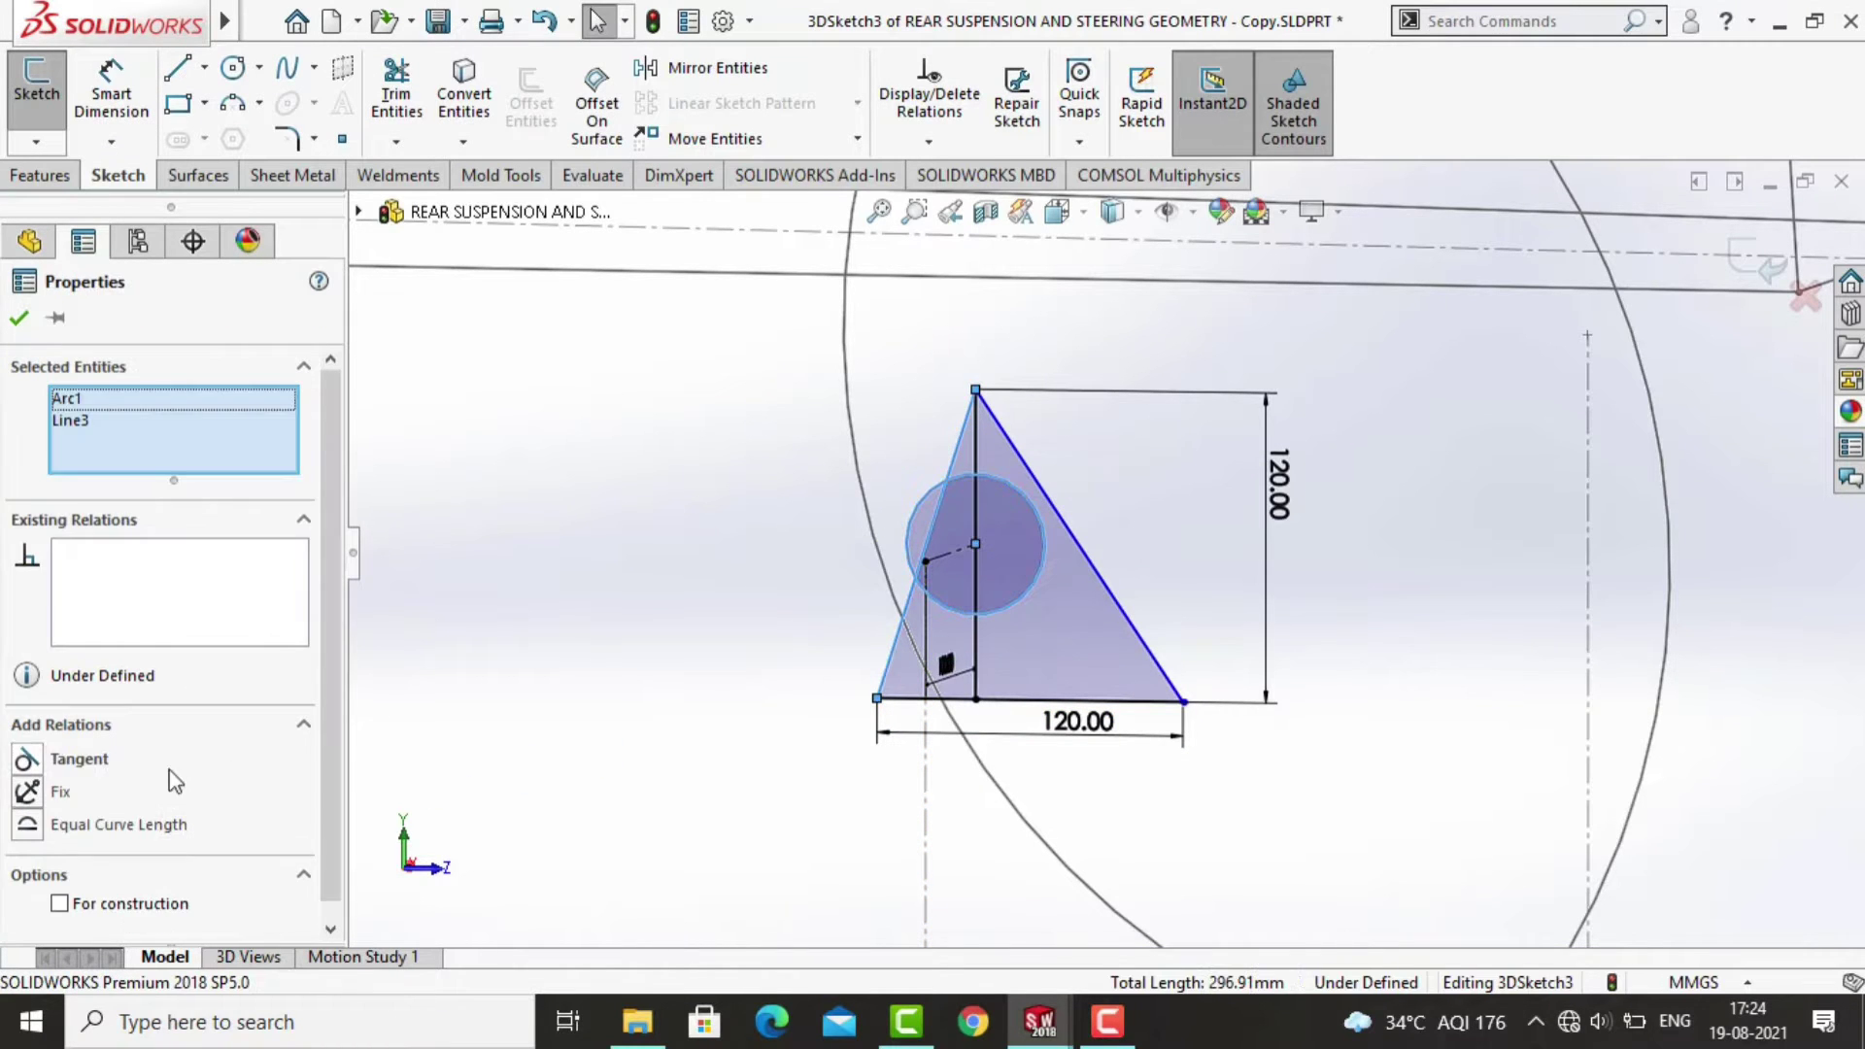
pyautogui.click(551, 709)
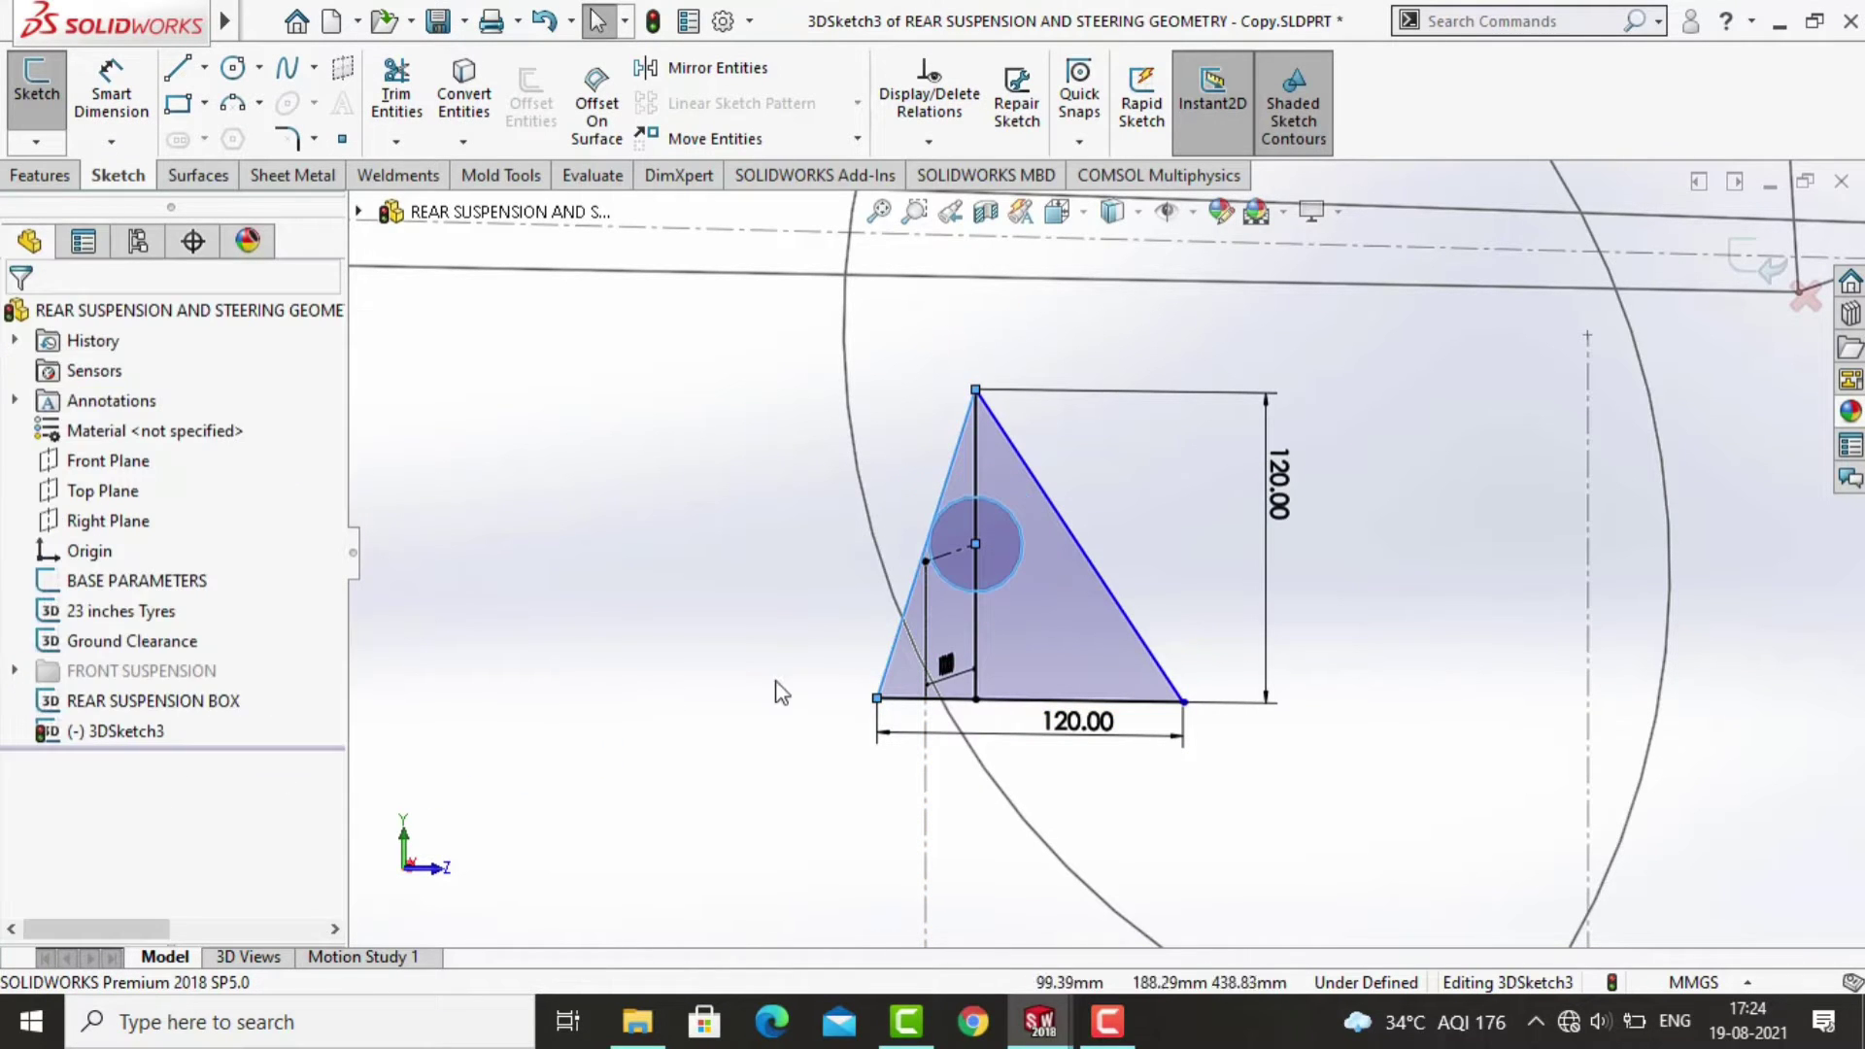
# Try to make the circle tangent to the triangle's longer sloping side as well, and undo that relation.
pyautogui.click(1028, 554)
pyautogui.keyDown('ctrl'); pyautogui.click(1080, 550); pyautogui.keyUp('ctrl')
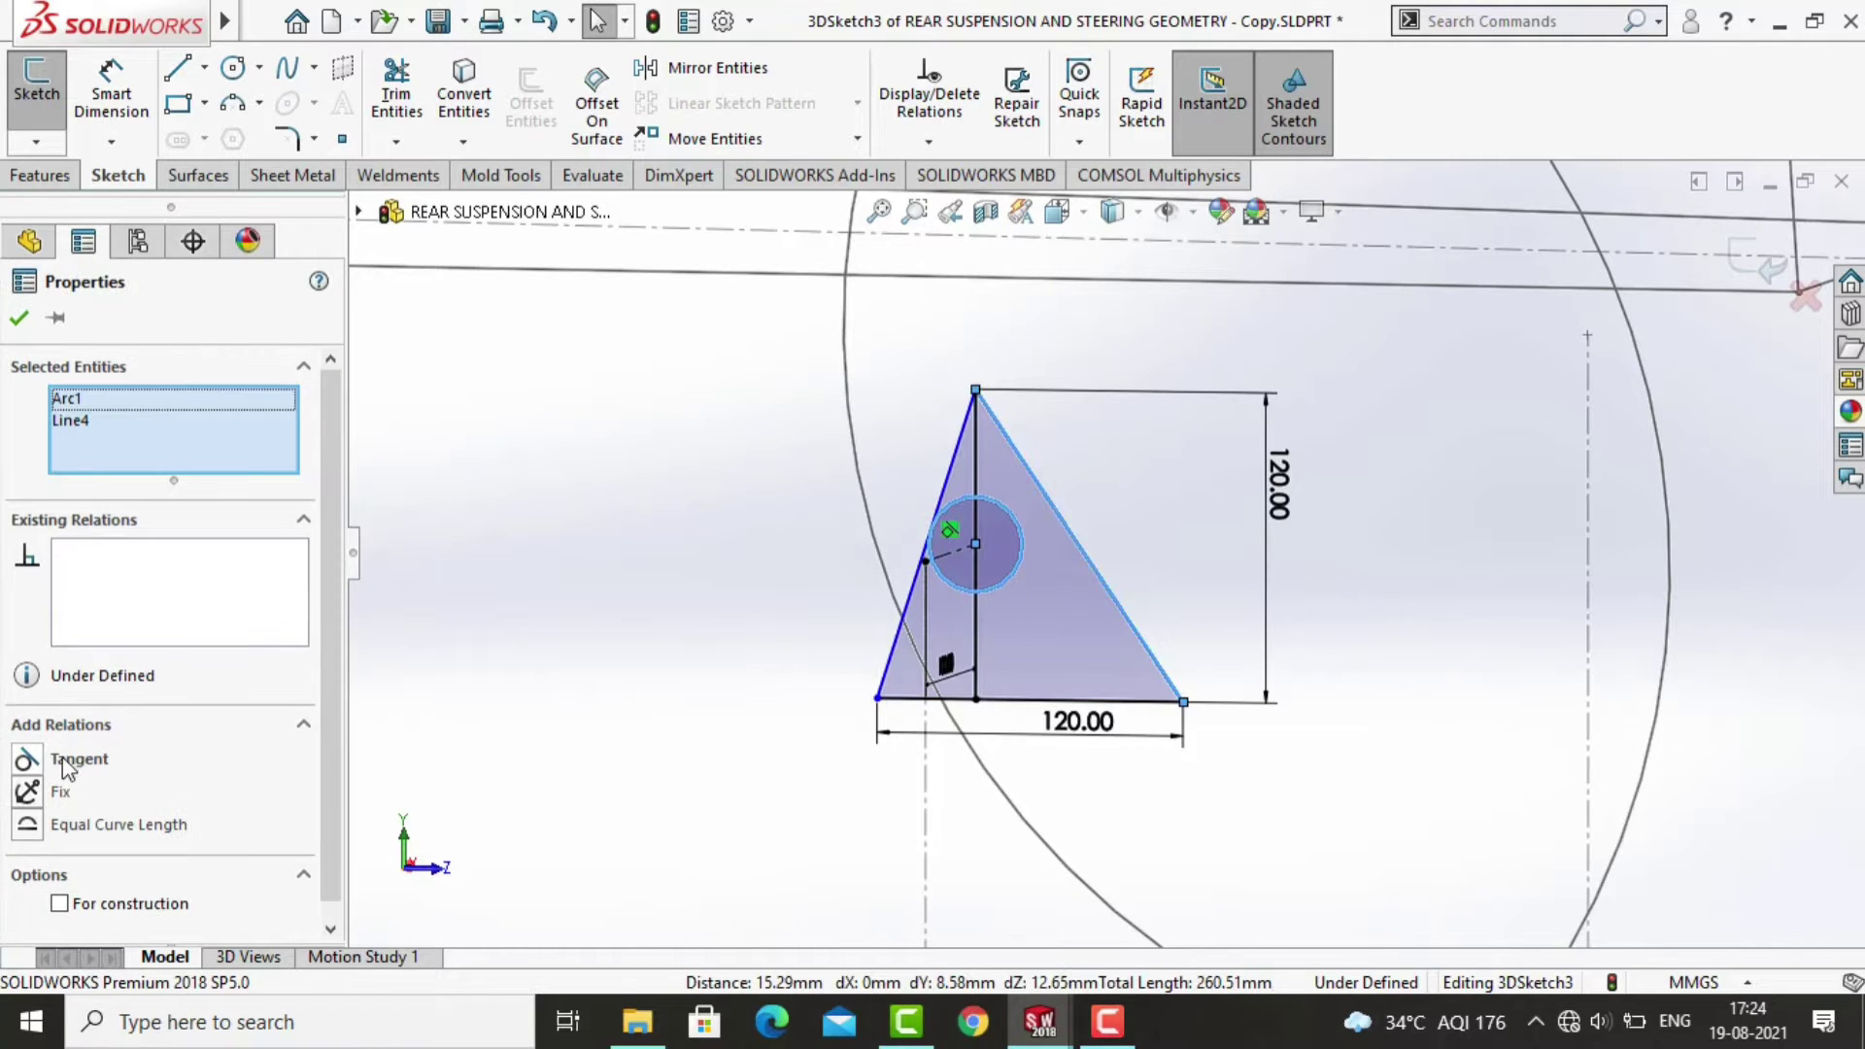
pyautogui.click(67, 760)
pyautogui.click(525, 716)
pyautogui.hotkey('ctrl', 'z')
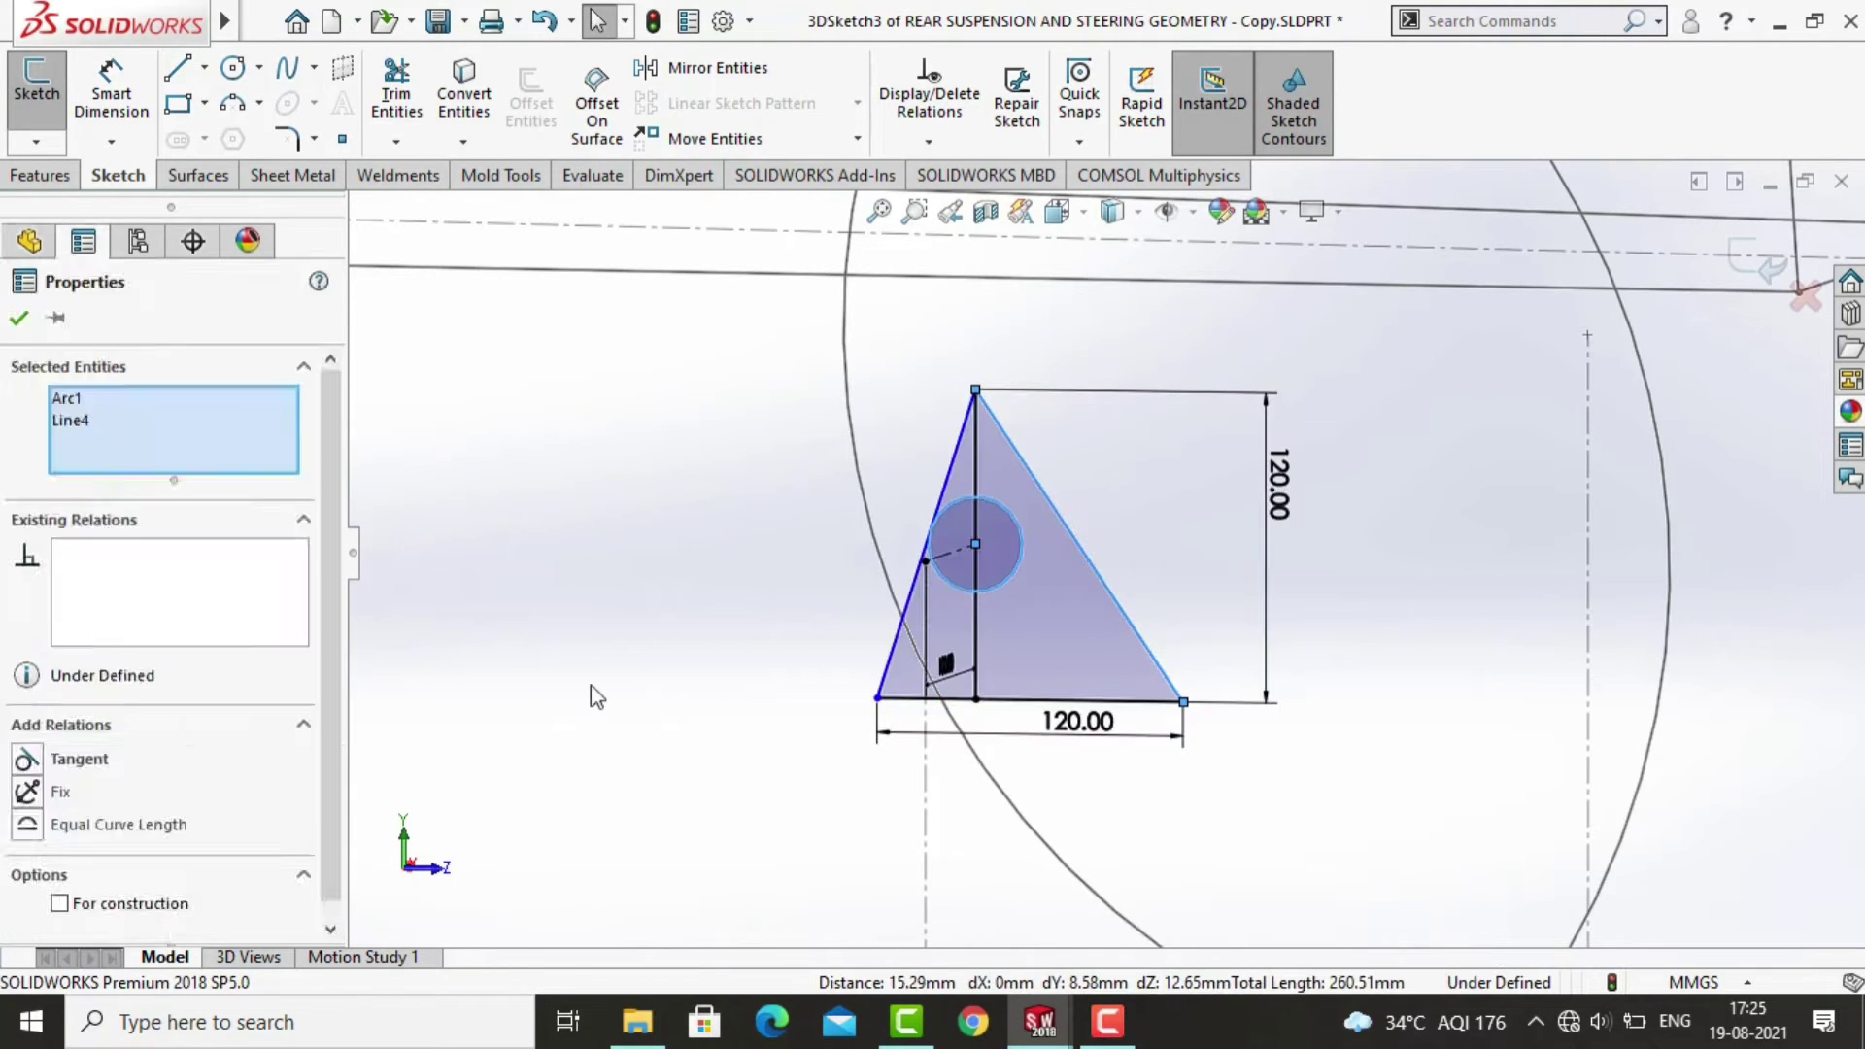
pyautogui.click(595, 693)
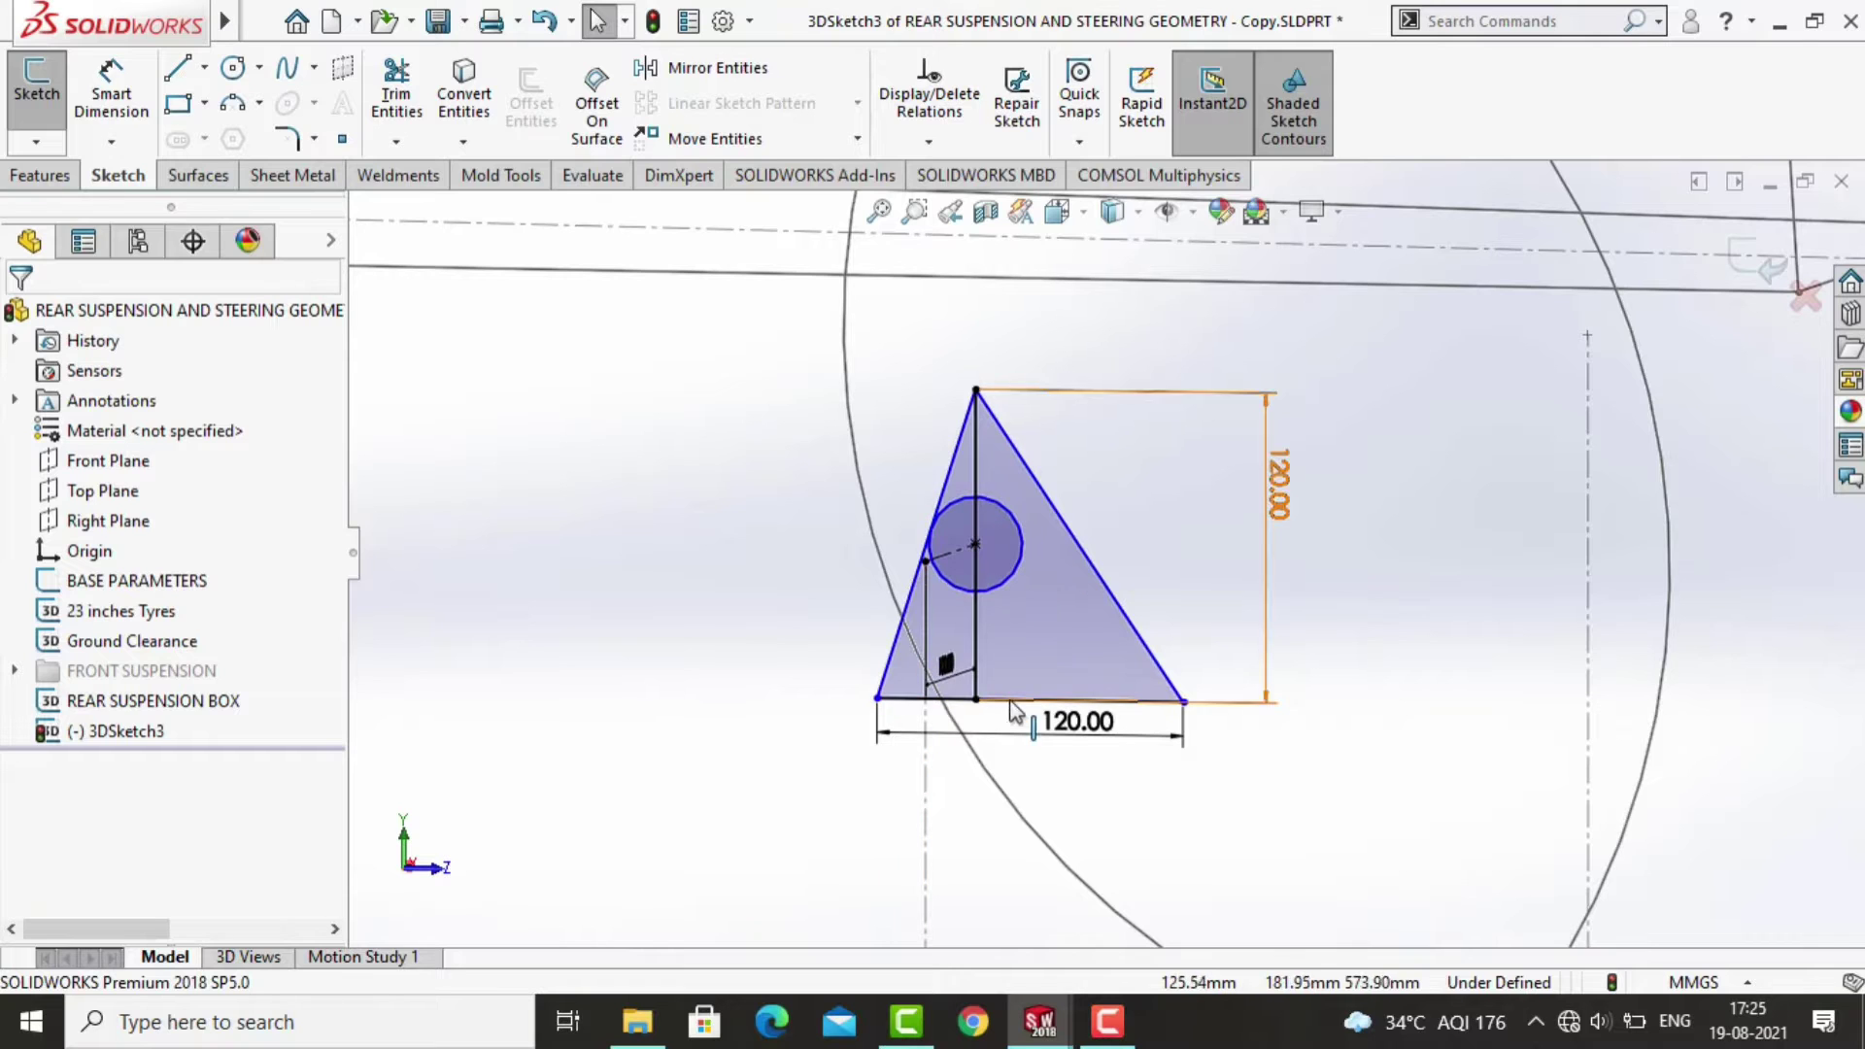
# Move the base's 120 mm dimension farther below the triangle.
pyautogui.moveTo(1073, 709); pyautogui.dragTo(1078, 834)
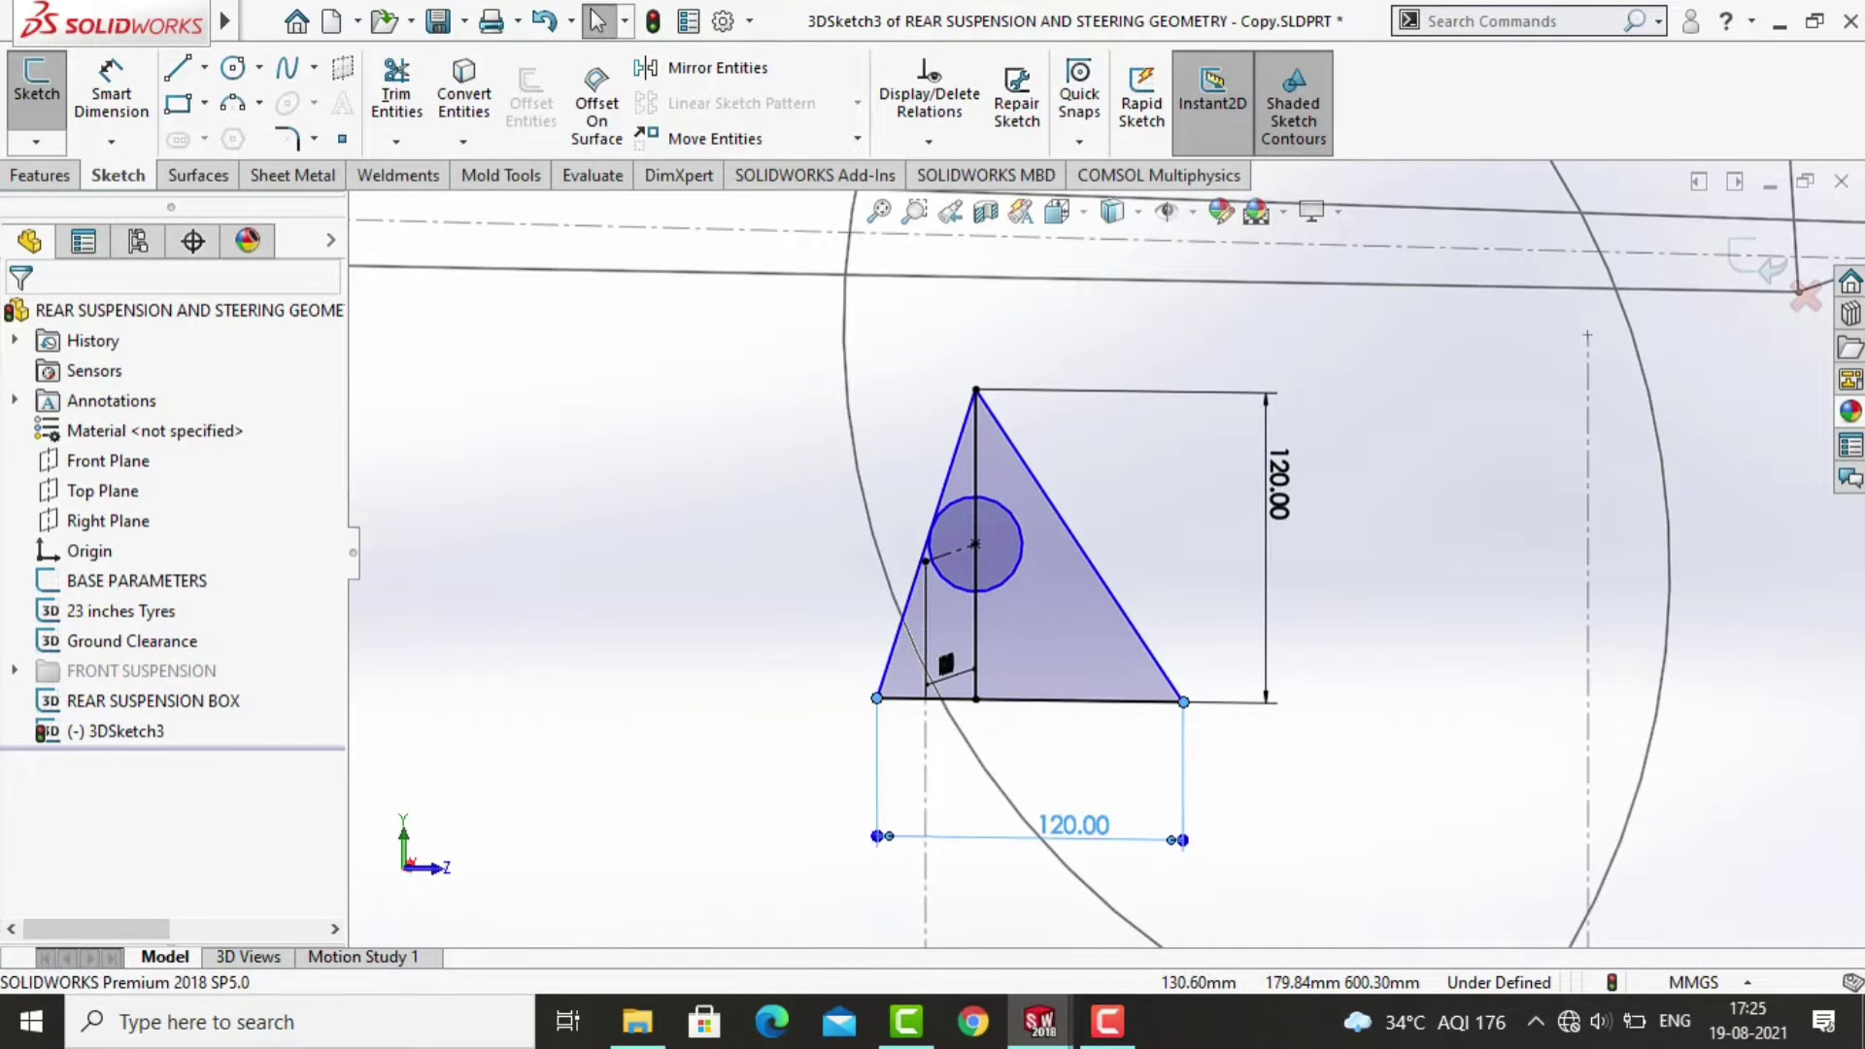
pyautogui.click(616, 570)
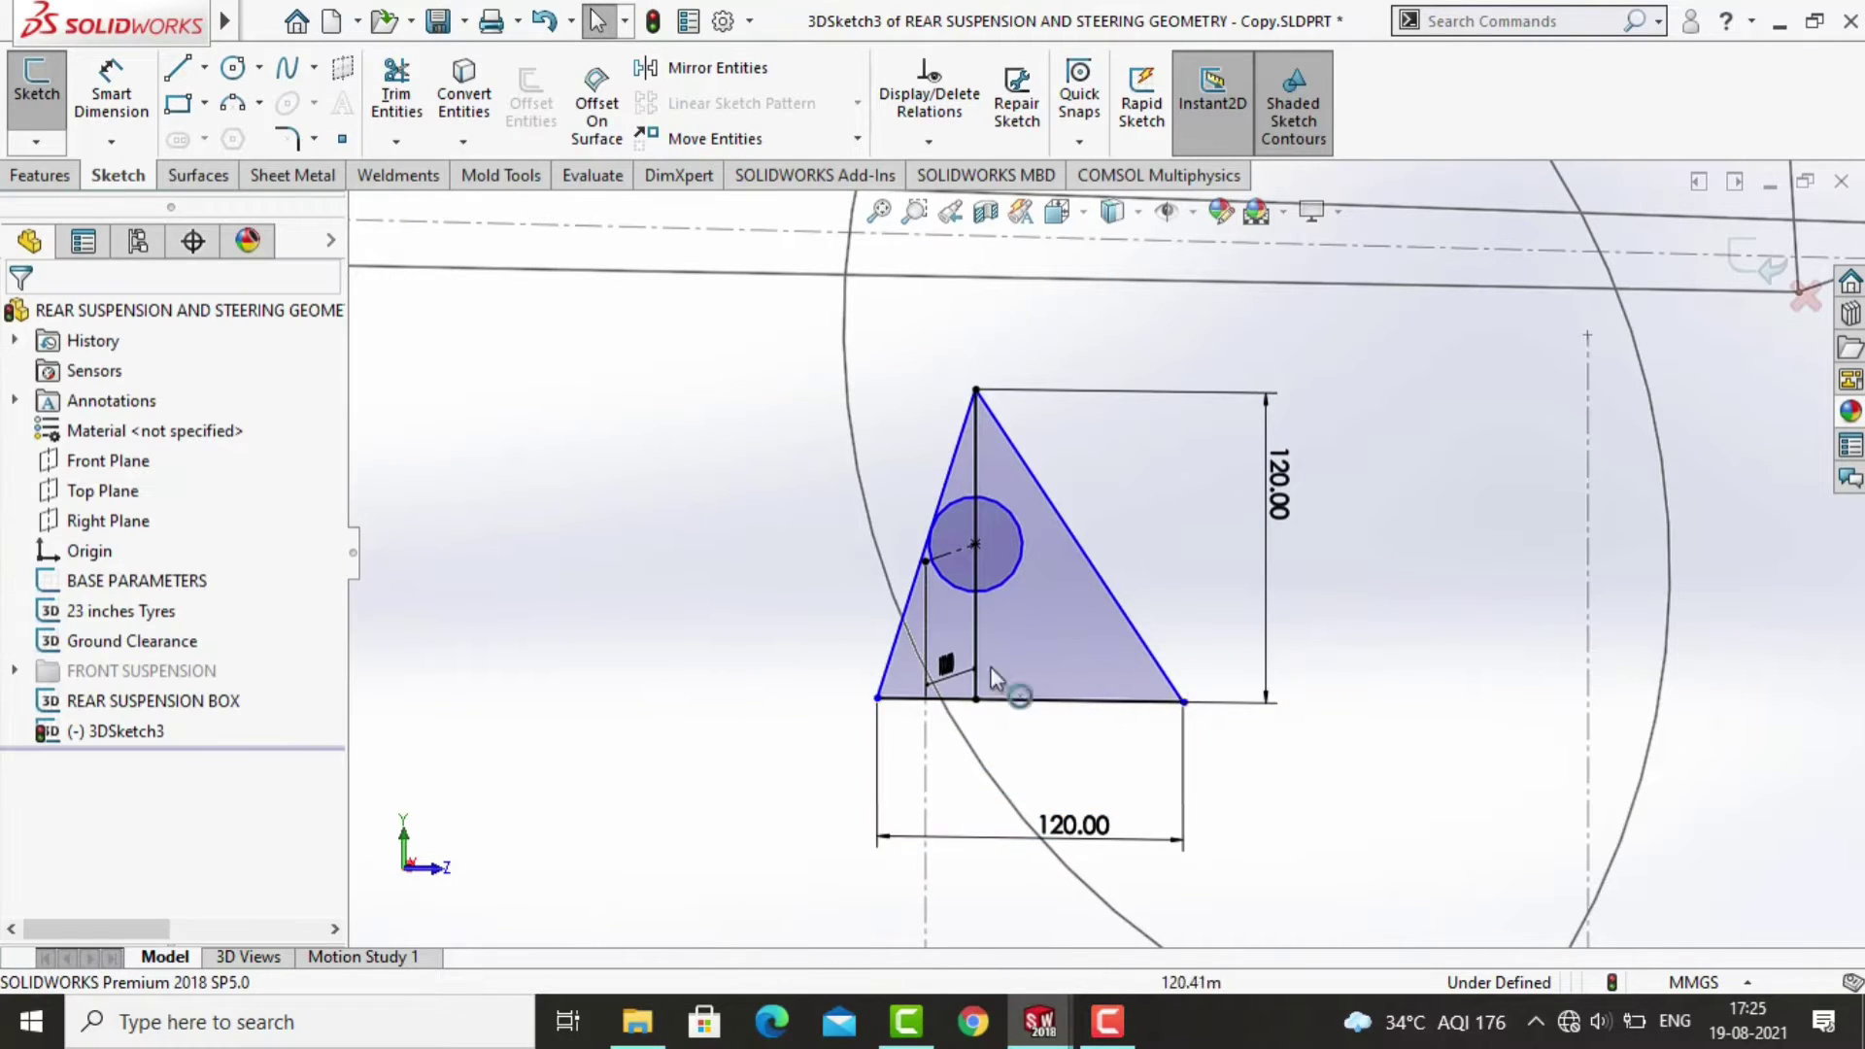
# Make the foot of the triangle's vertical centre line coincident with the midpoint of its base.
pyautogui.click(1035, 702)
pyautogui.keyDown('ctrl'); pyautogui.click(740, 770); pyautogui.keyUp('ctrl')
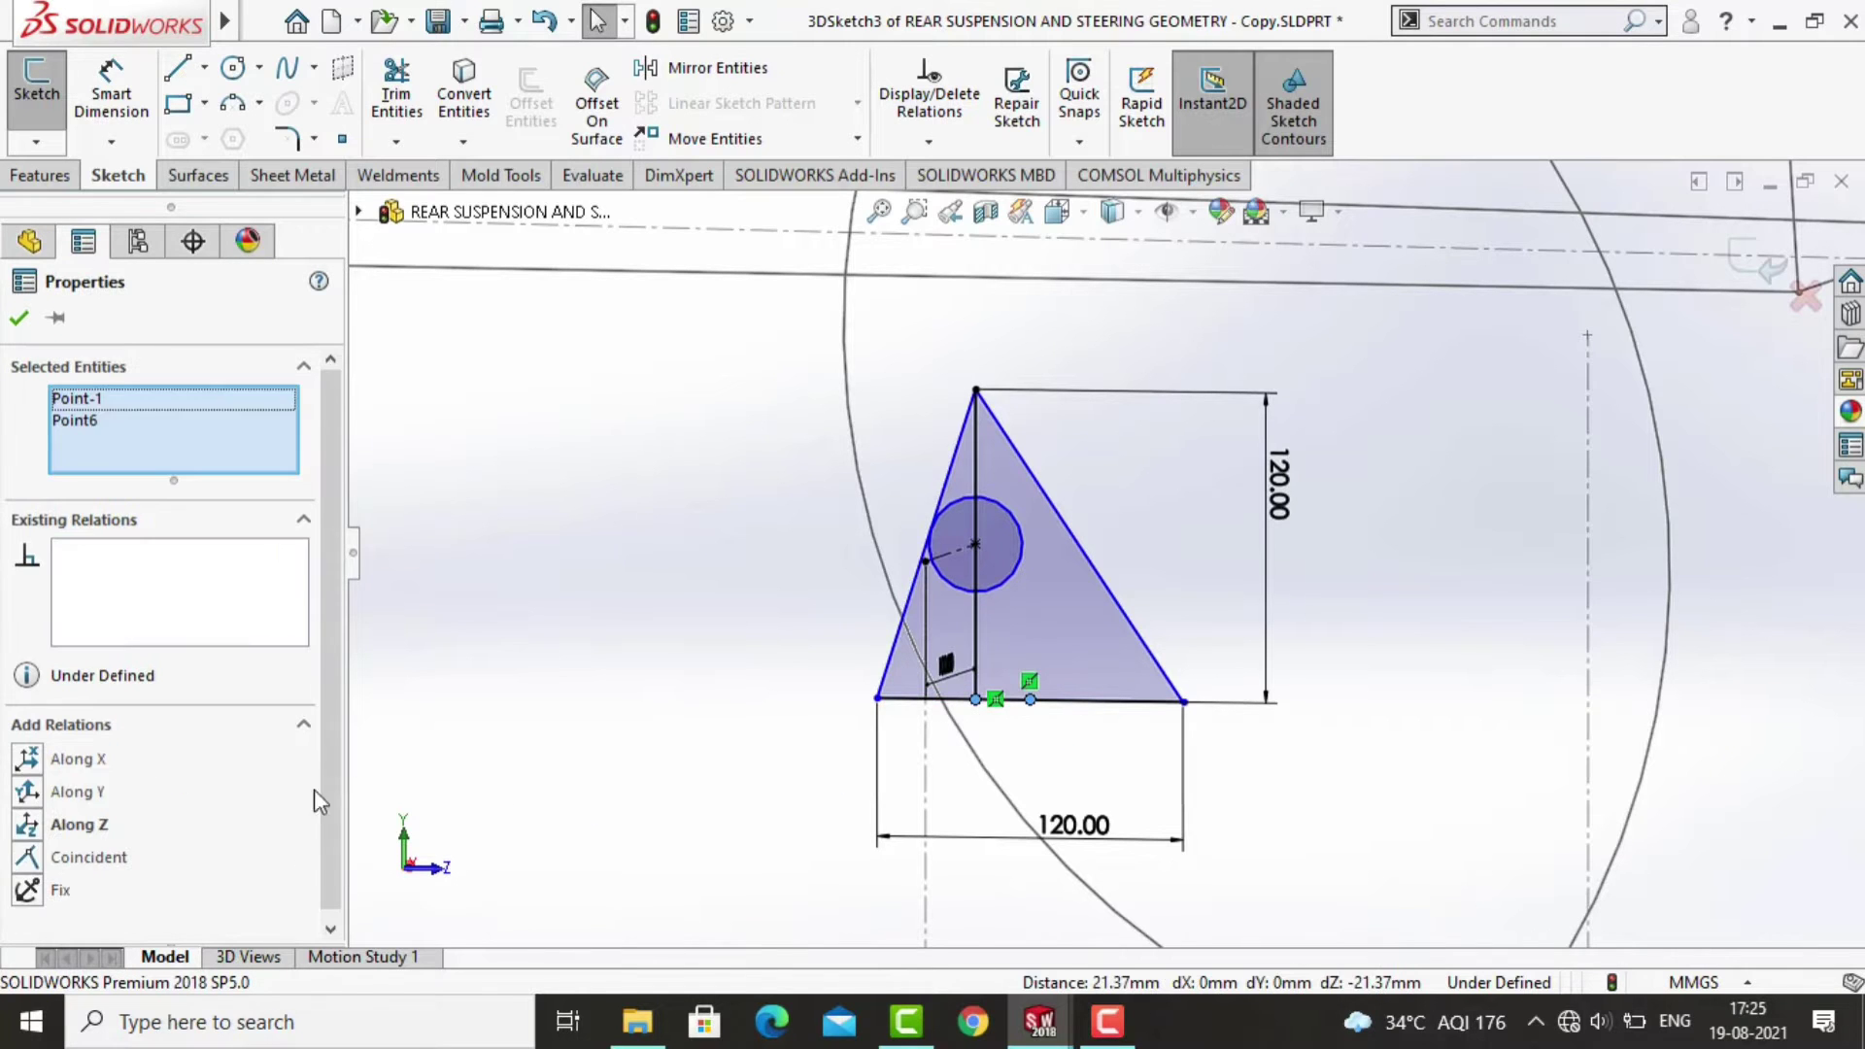
pyautogui.click(85, 859)
pyautogui.click(582, 749)
pyautogui.scroll(3, 1041, 667)
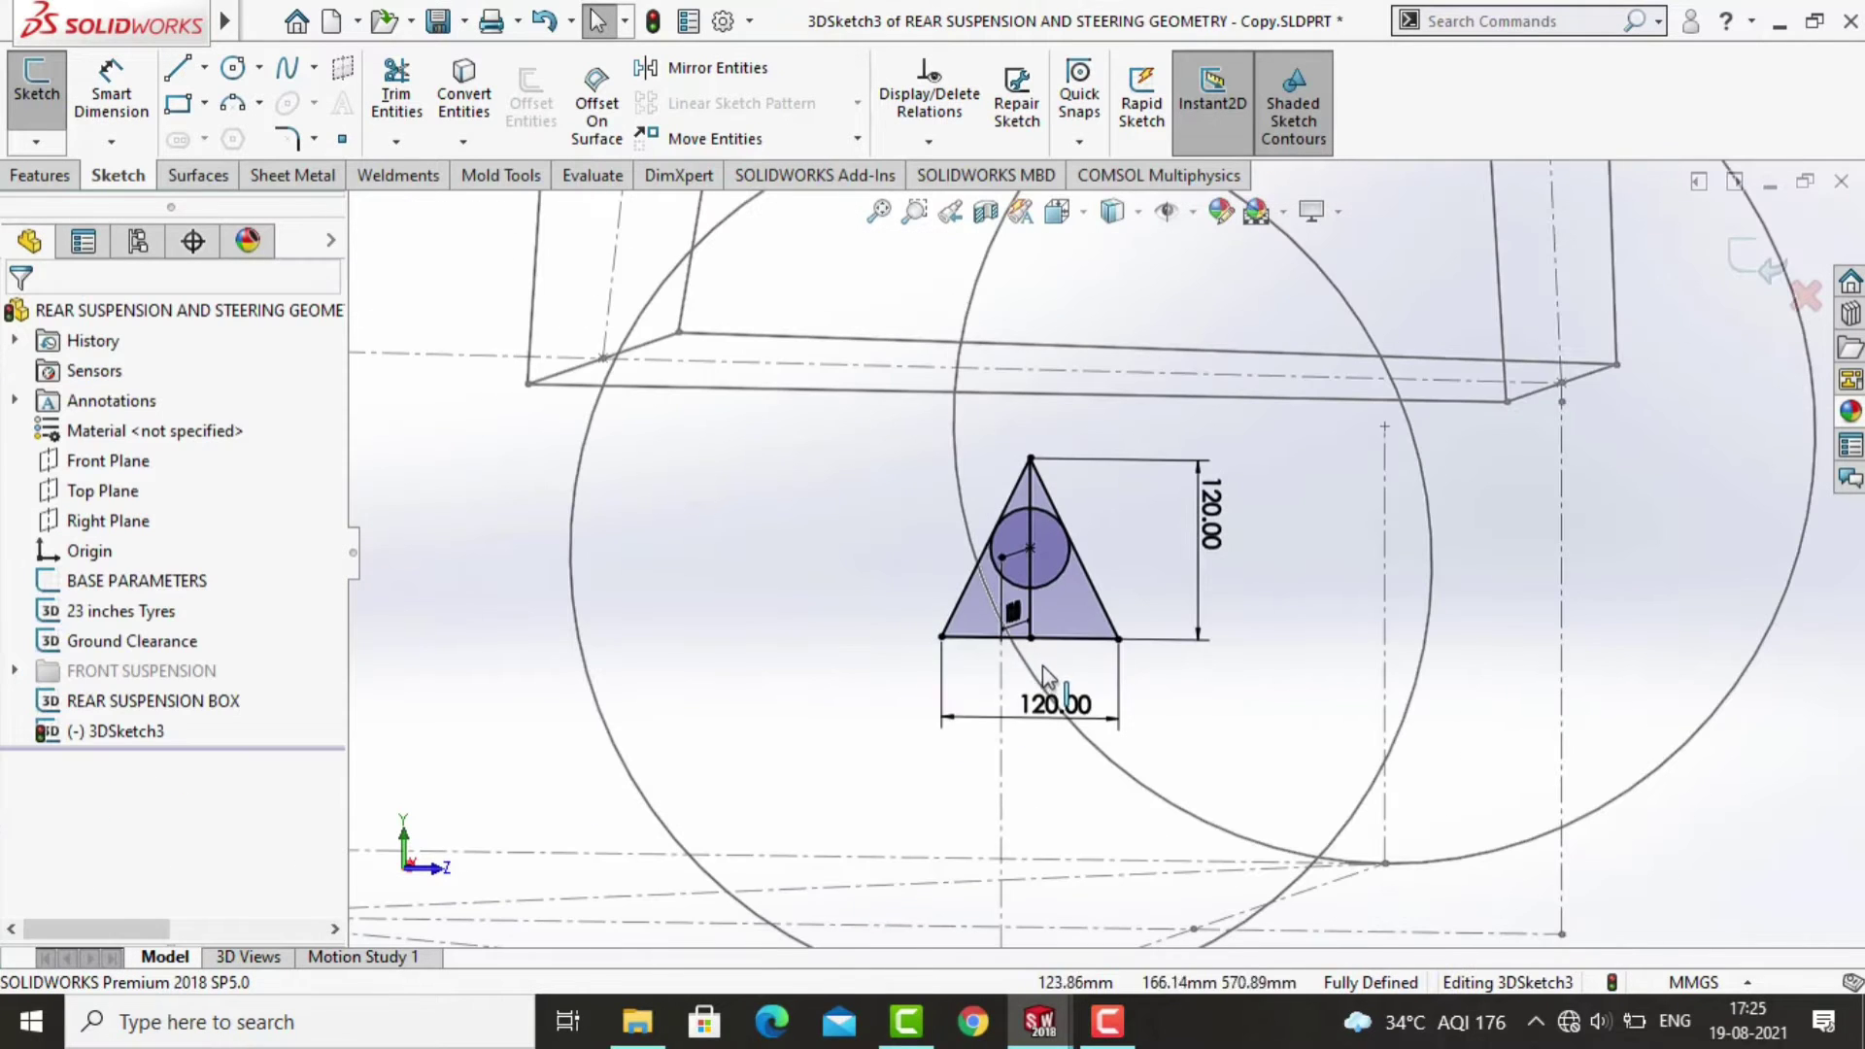
# Convert the triangle's vertical centre line and the small circle to construction geometry.
pyautogui.click(1036, 604)
pyautogui.scroll(-3, 1044, 593)
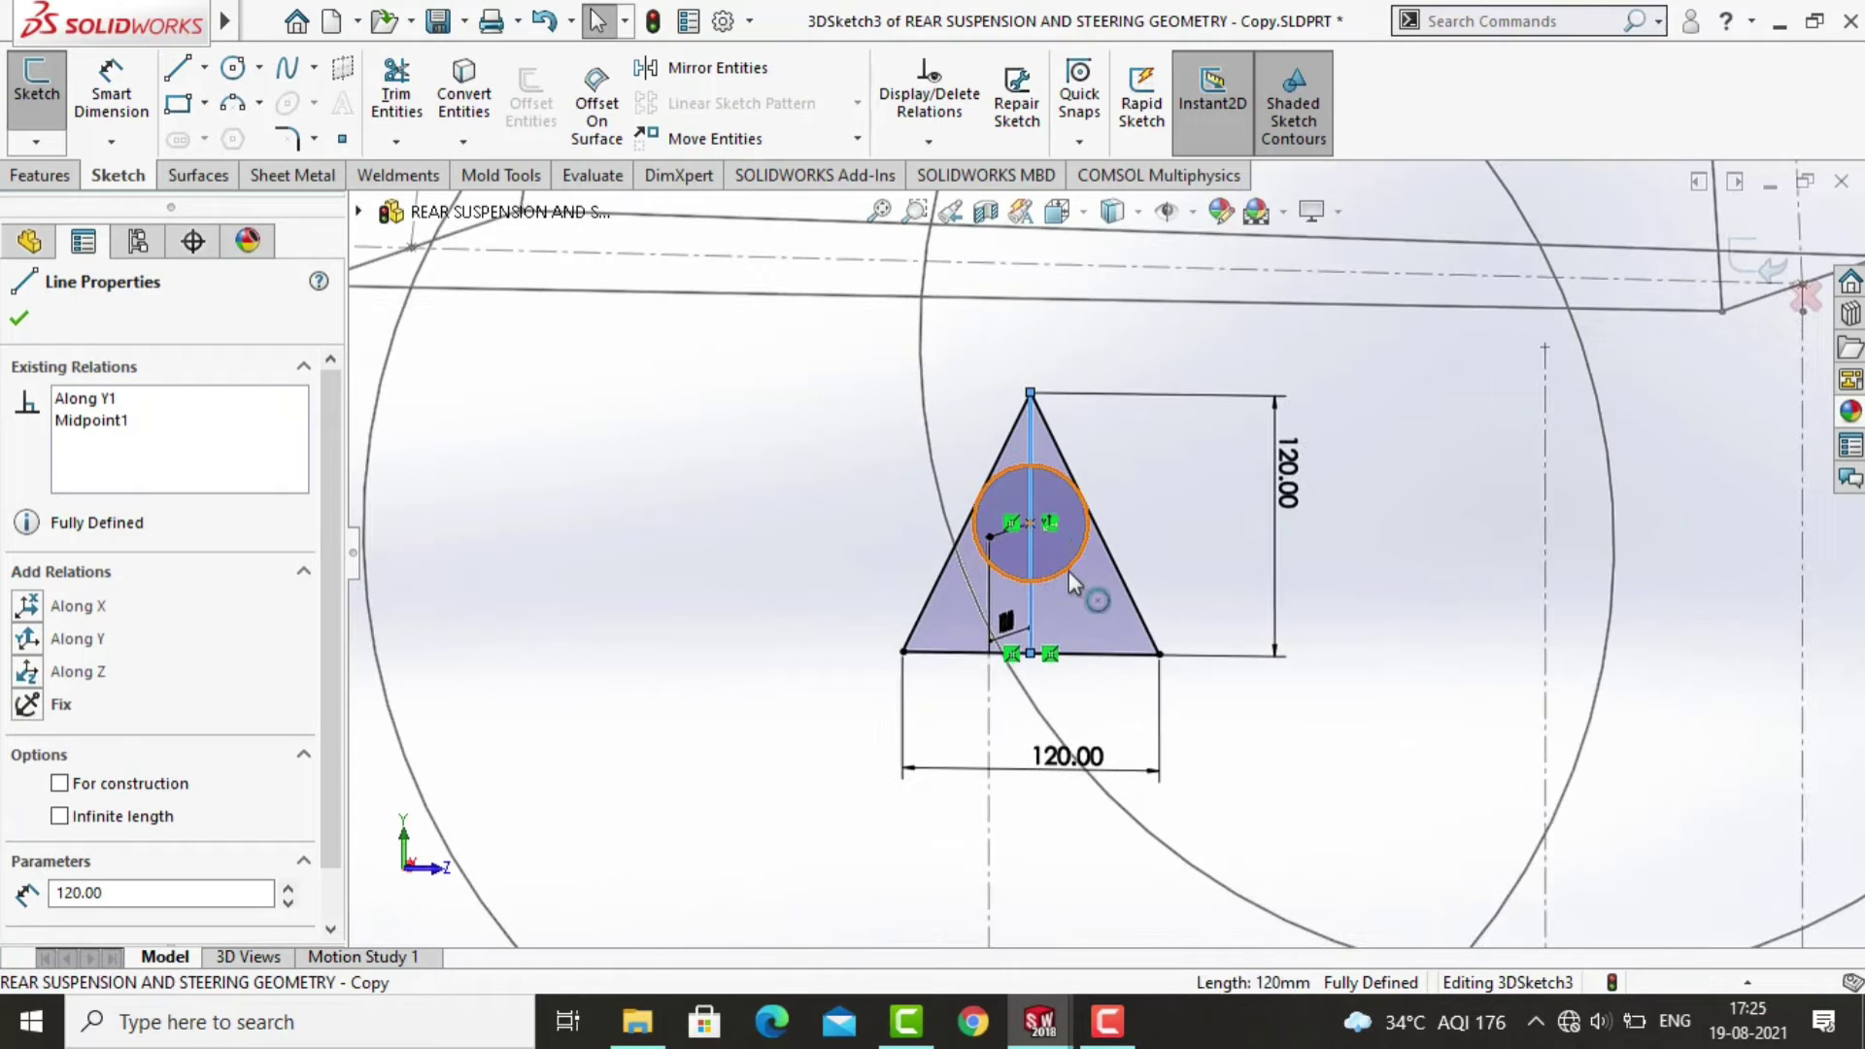
pyautogui.keyDown('ctrl'); pyautogui.click(1068, 569); pyautogui.keyUp('ctrl')
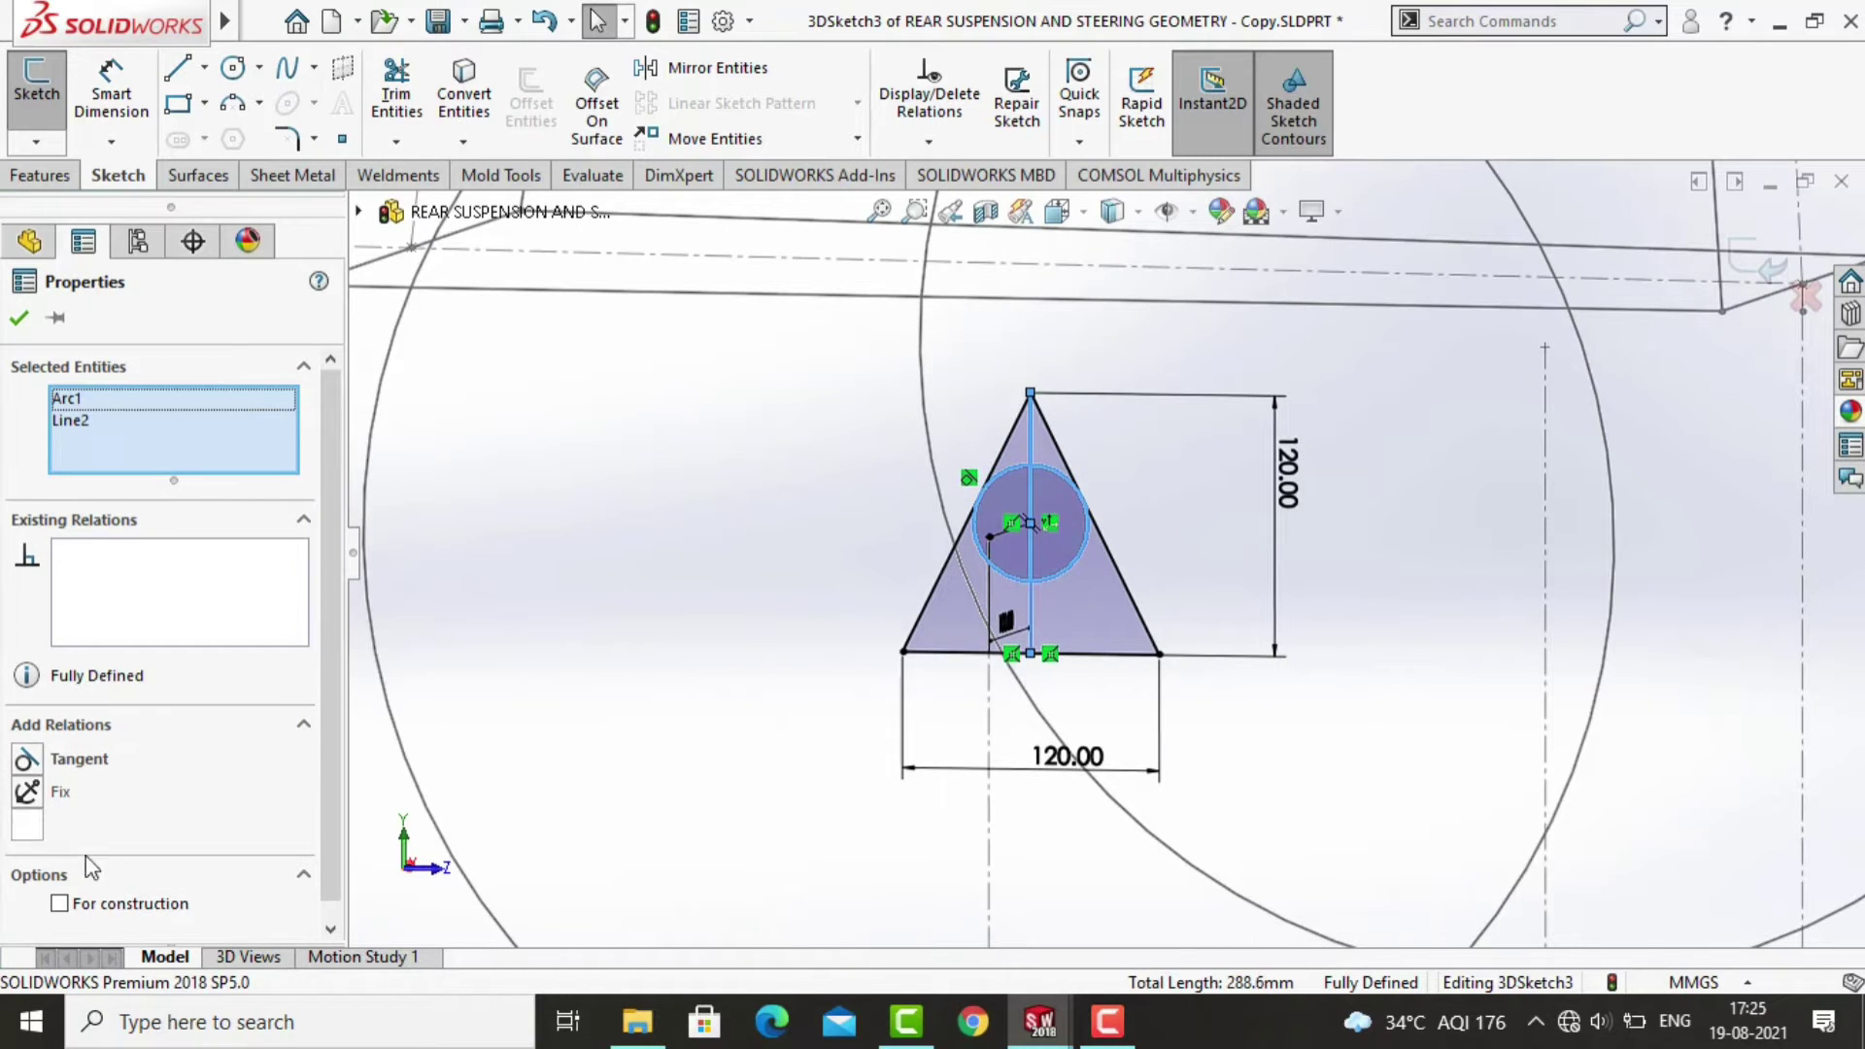
pyautogui.click(491, 761)
pyautogui.moveTo(492, 762); pyautogui.dragTo(1232, 743, button='middle')
pyautogui.scroll(3, 1232, 743)
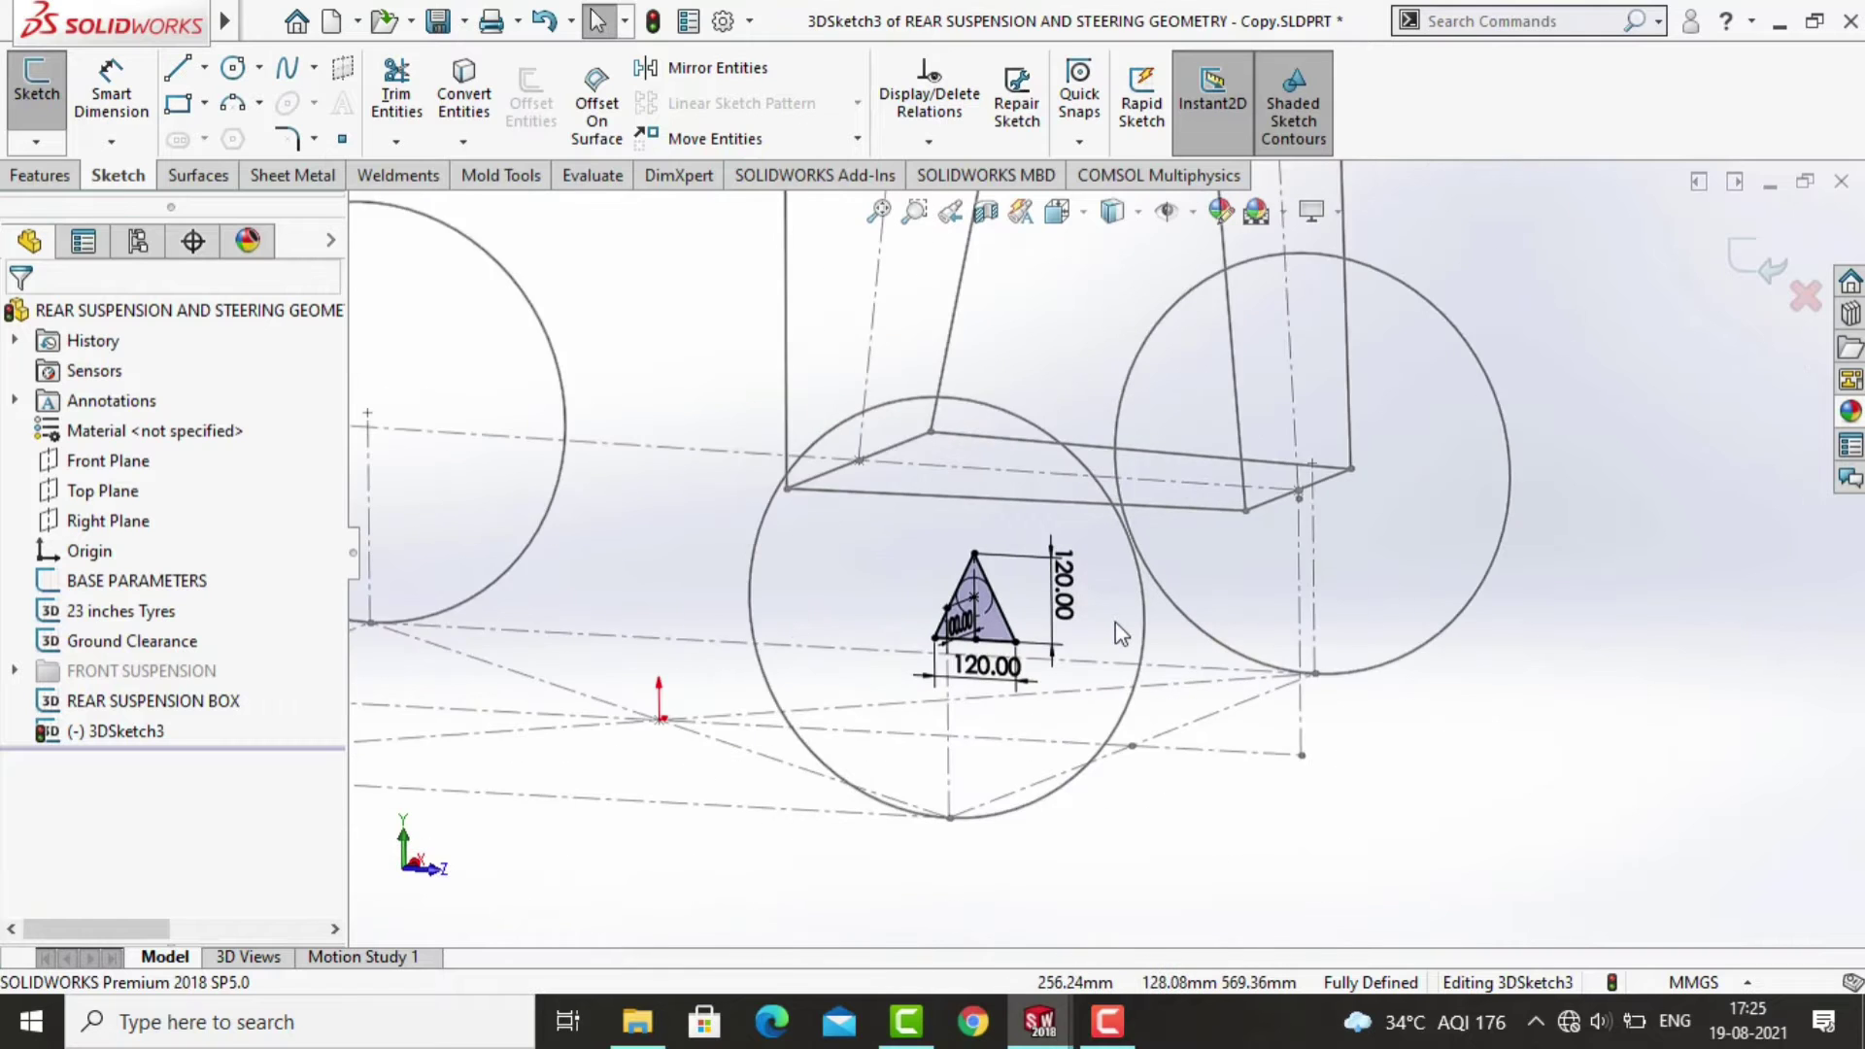
pyautogui.scroll(-3, 1115, 622)
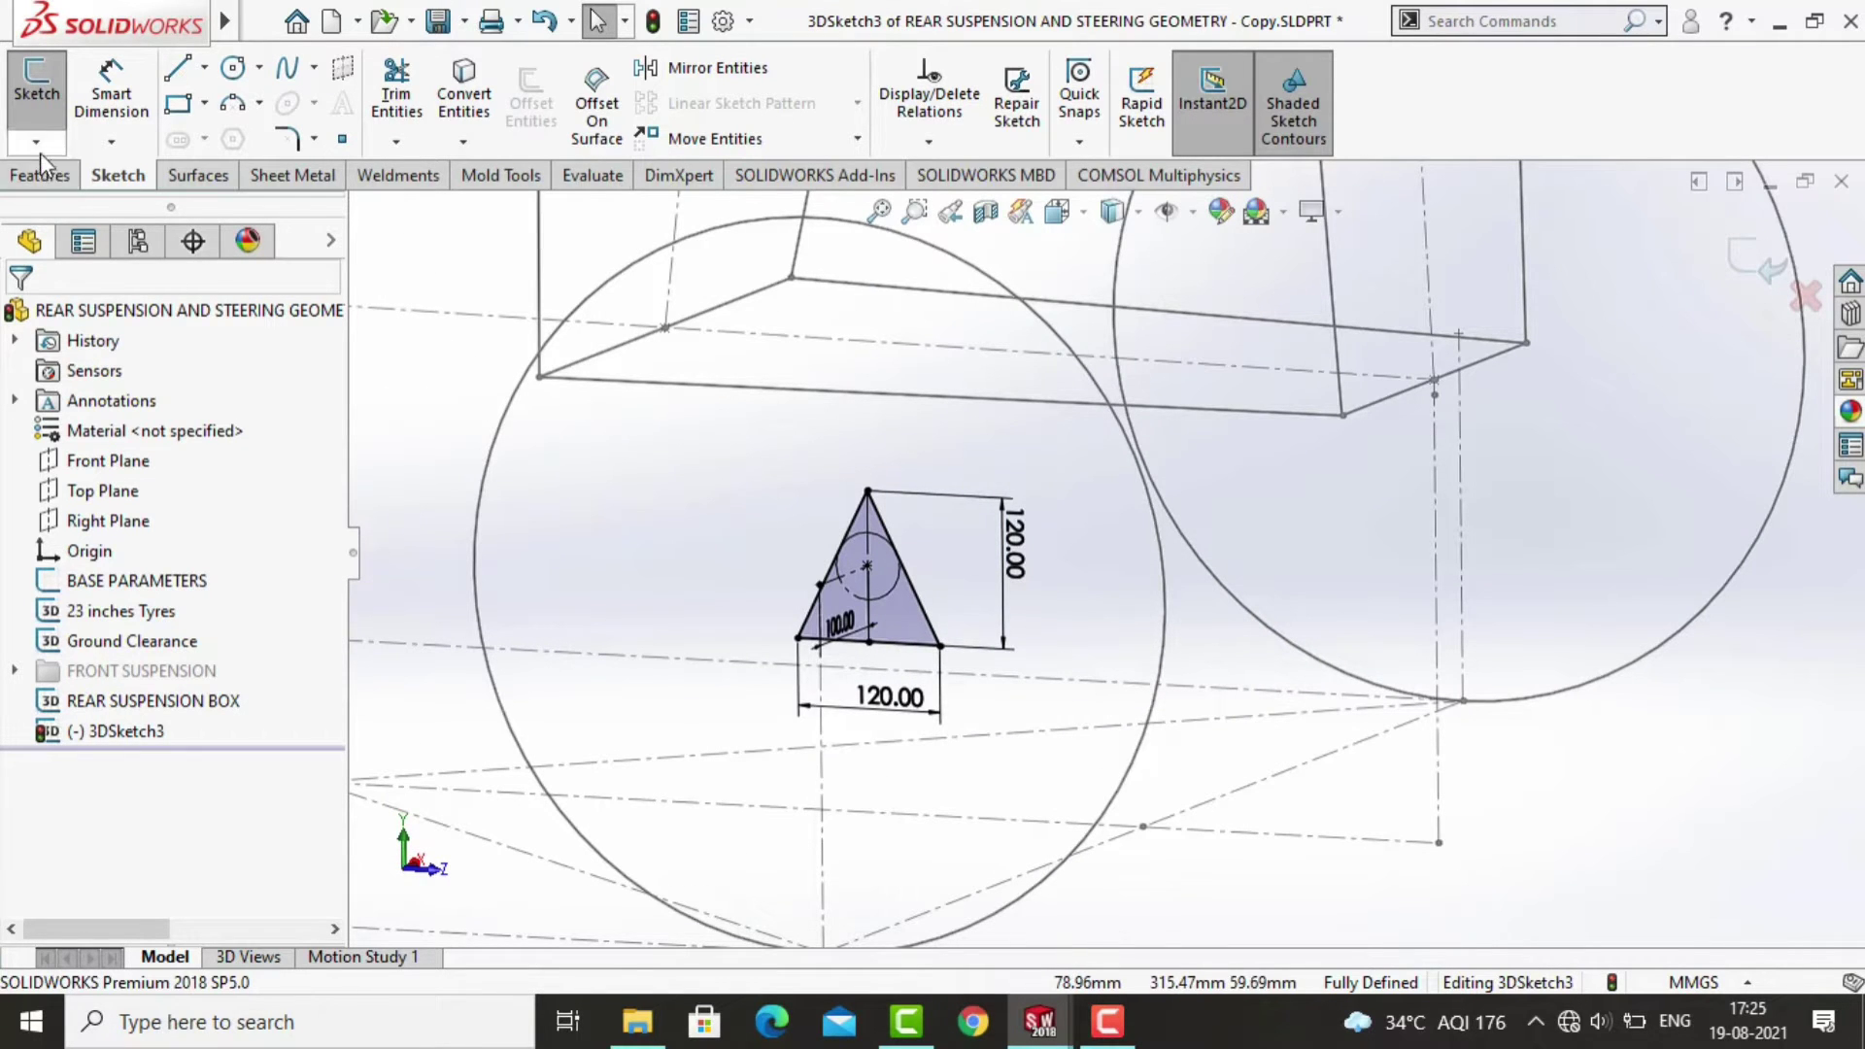
# Exit the triangle's 3D sketch and rename it Rear Knuckle.
pyautogui.click(37, 107)
pyautogui.rightClick(97, 730)
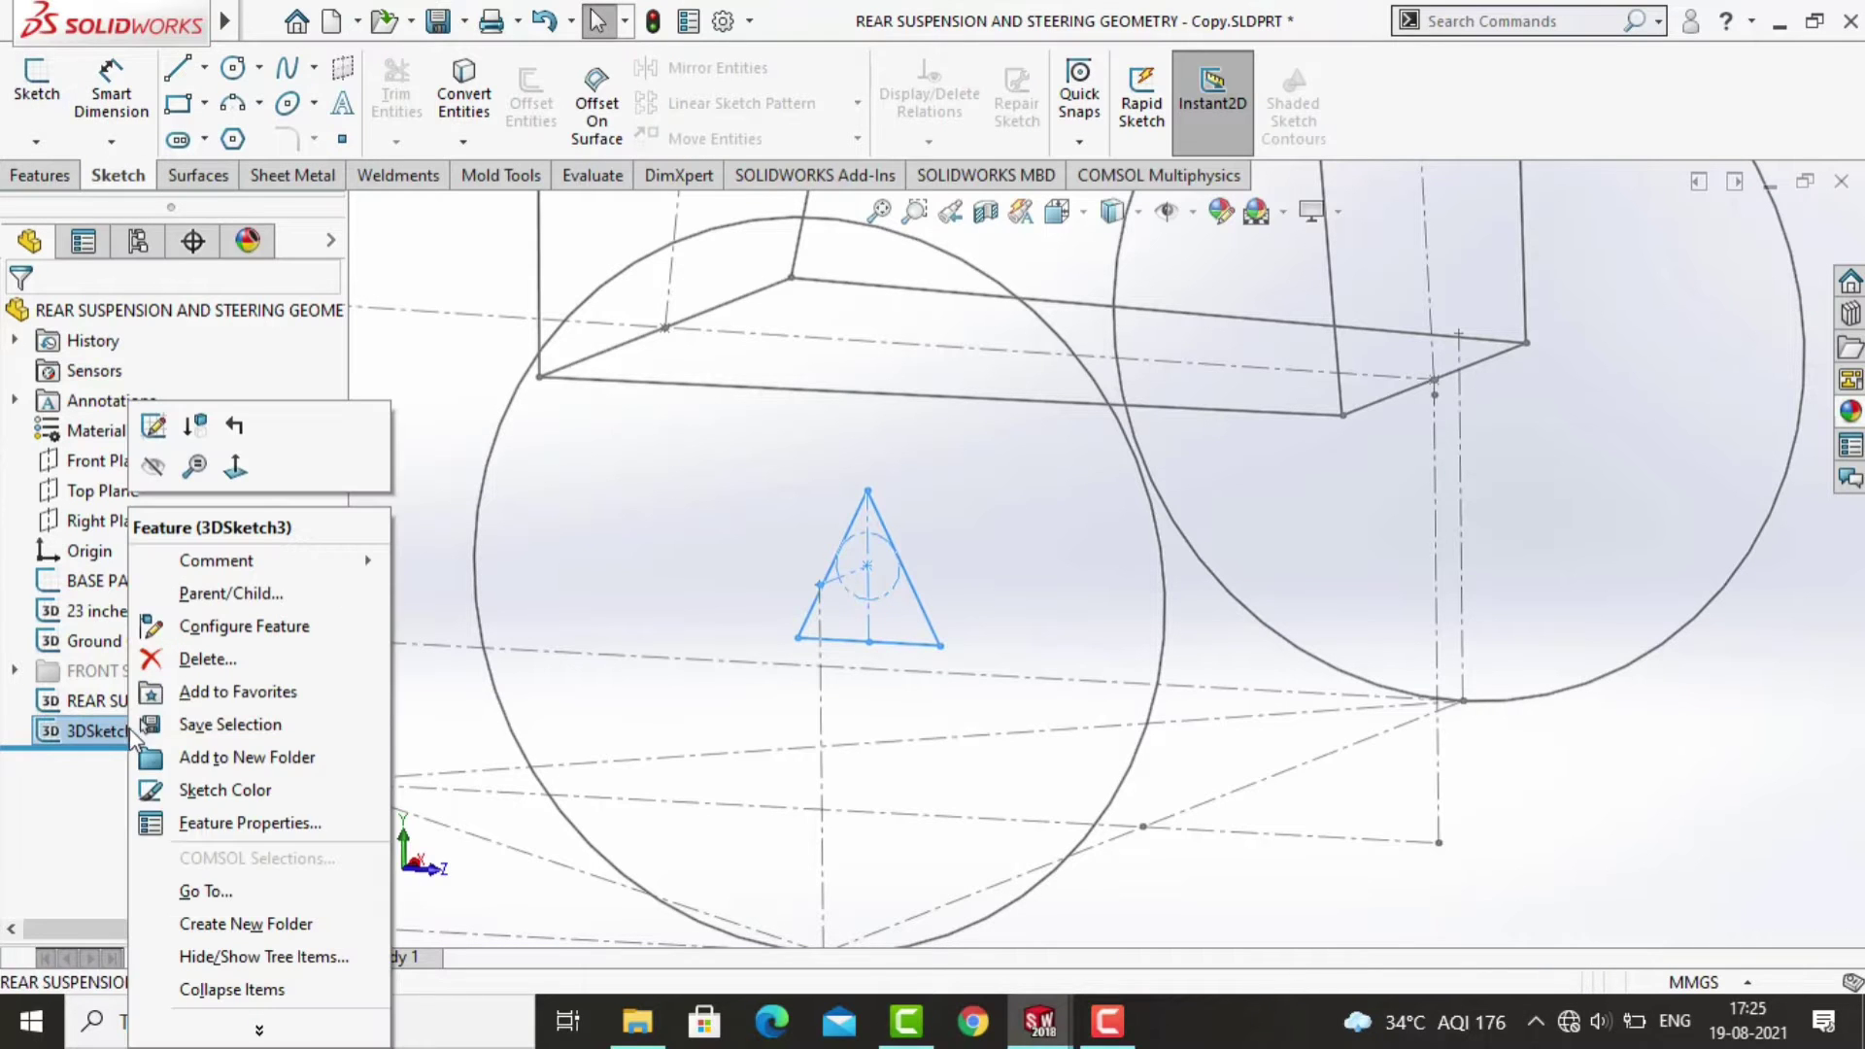
pyautogui.click(97, 733)
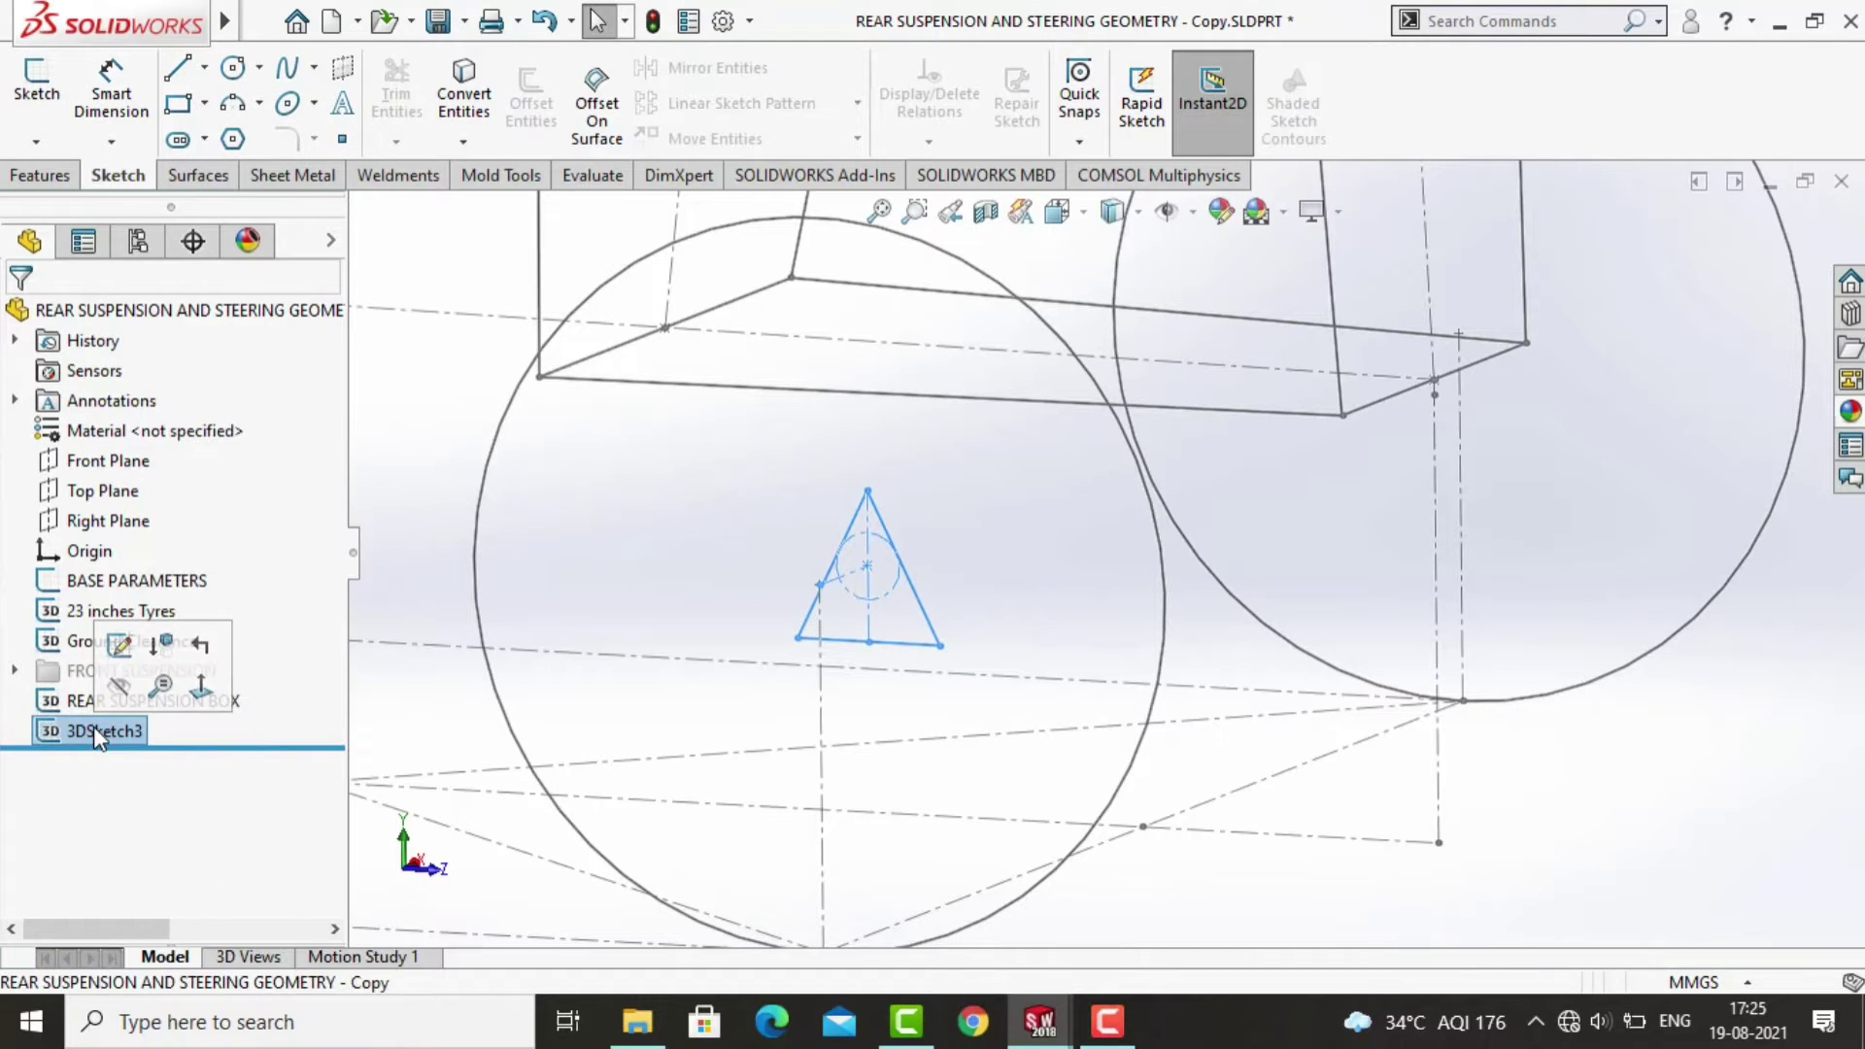
pyautogui.click(94, 731)
pyautogui.write('Rear')
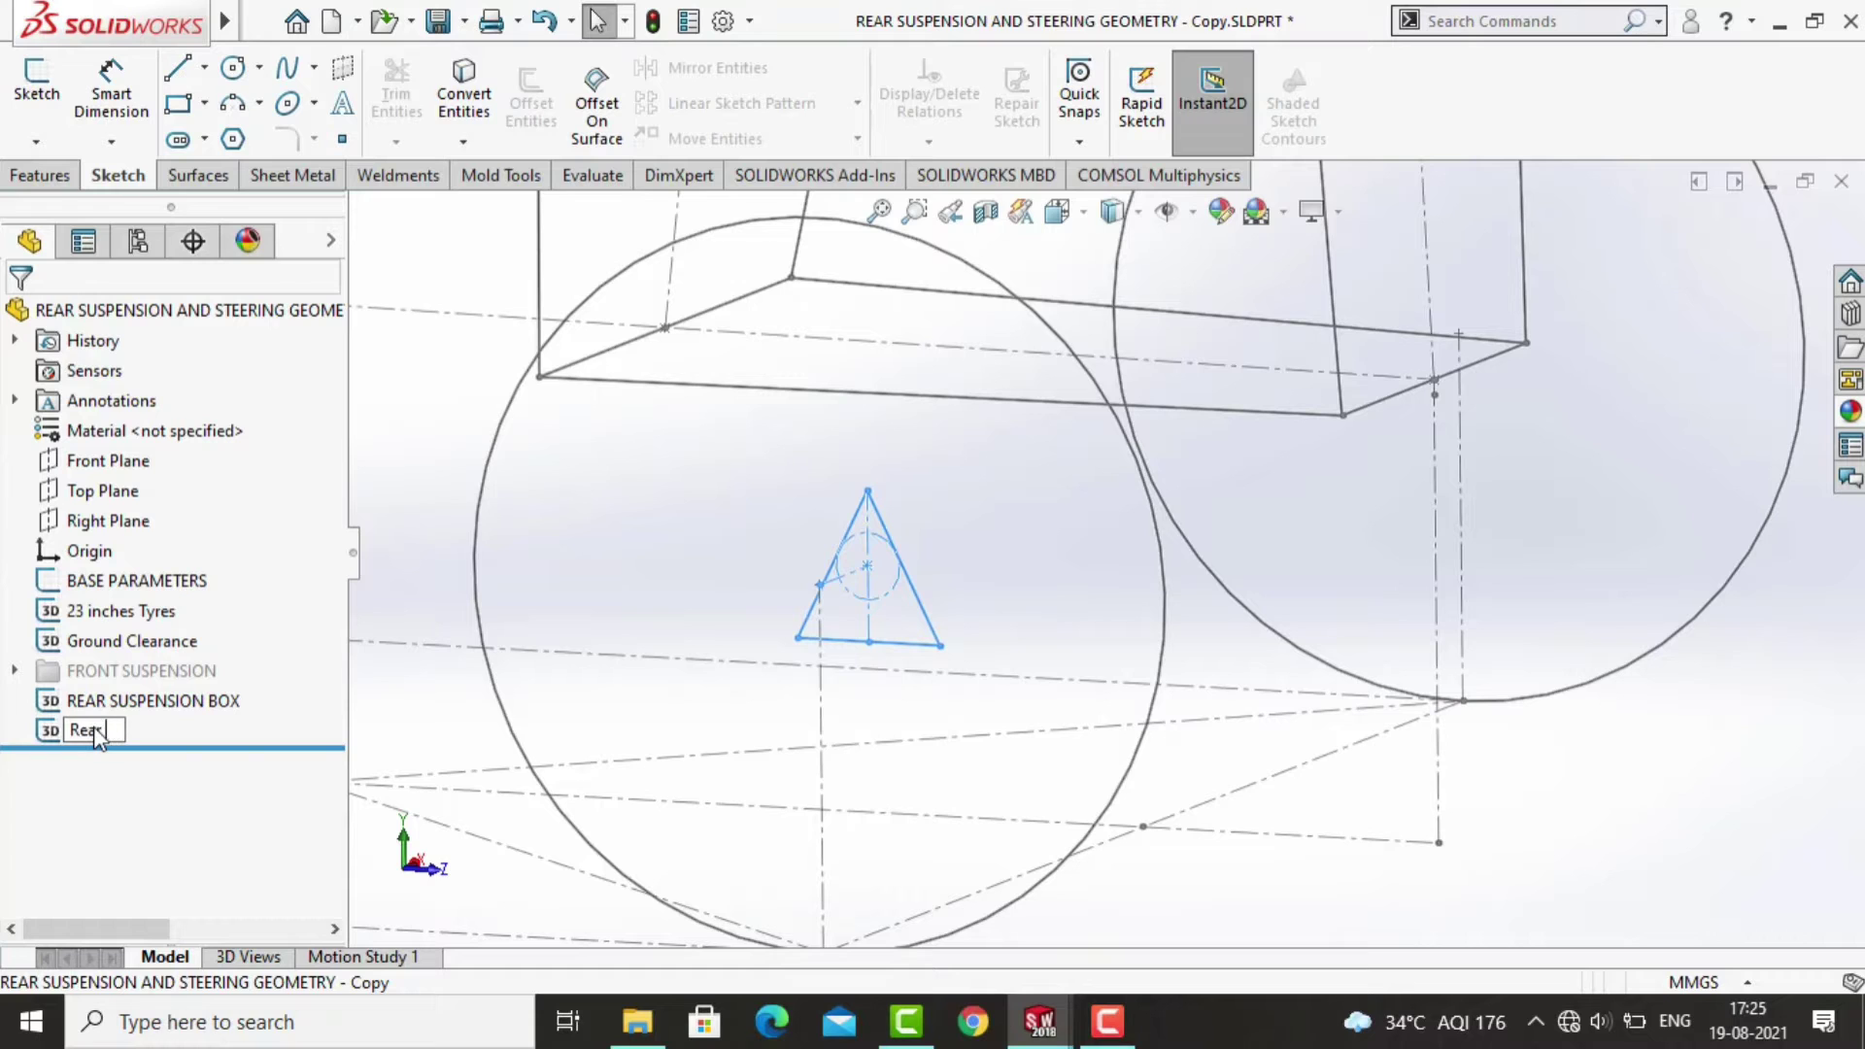
pyautogui.press('Return')
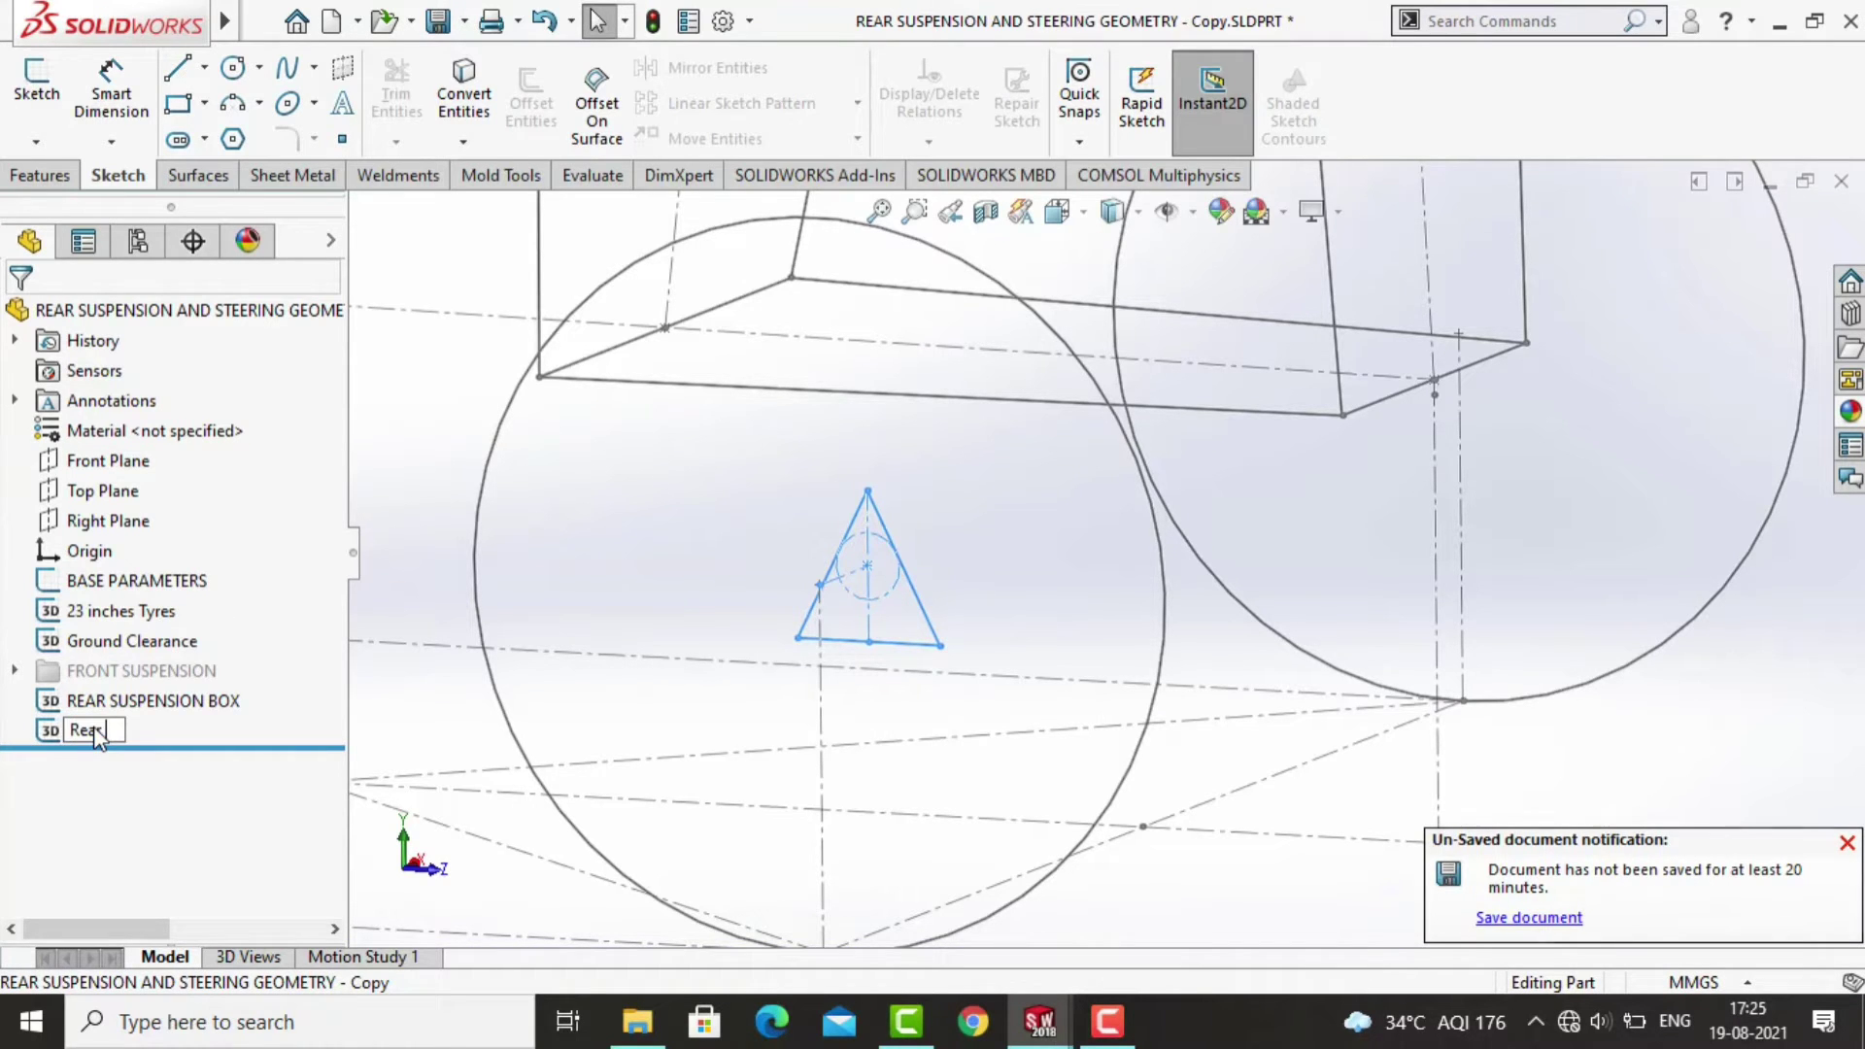
pyautogui.write('Kn')
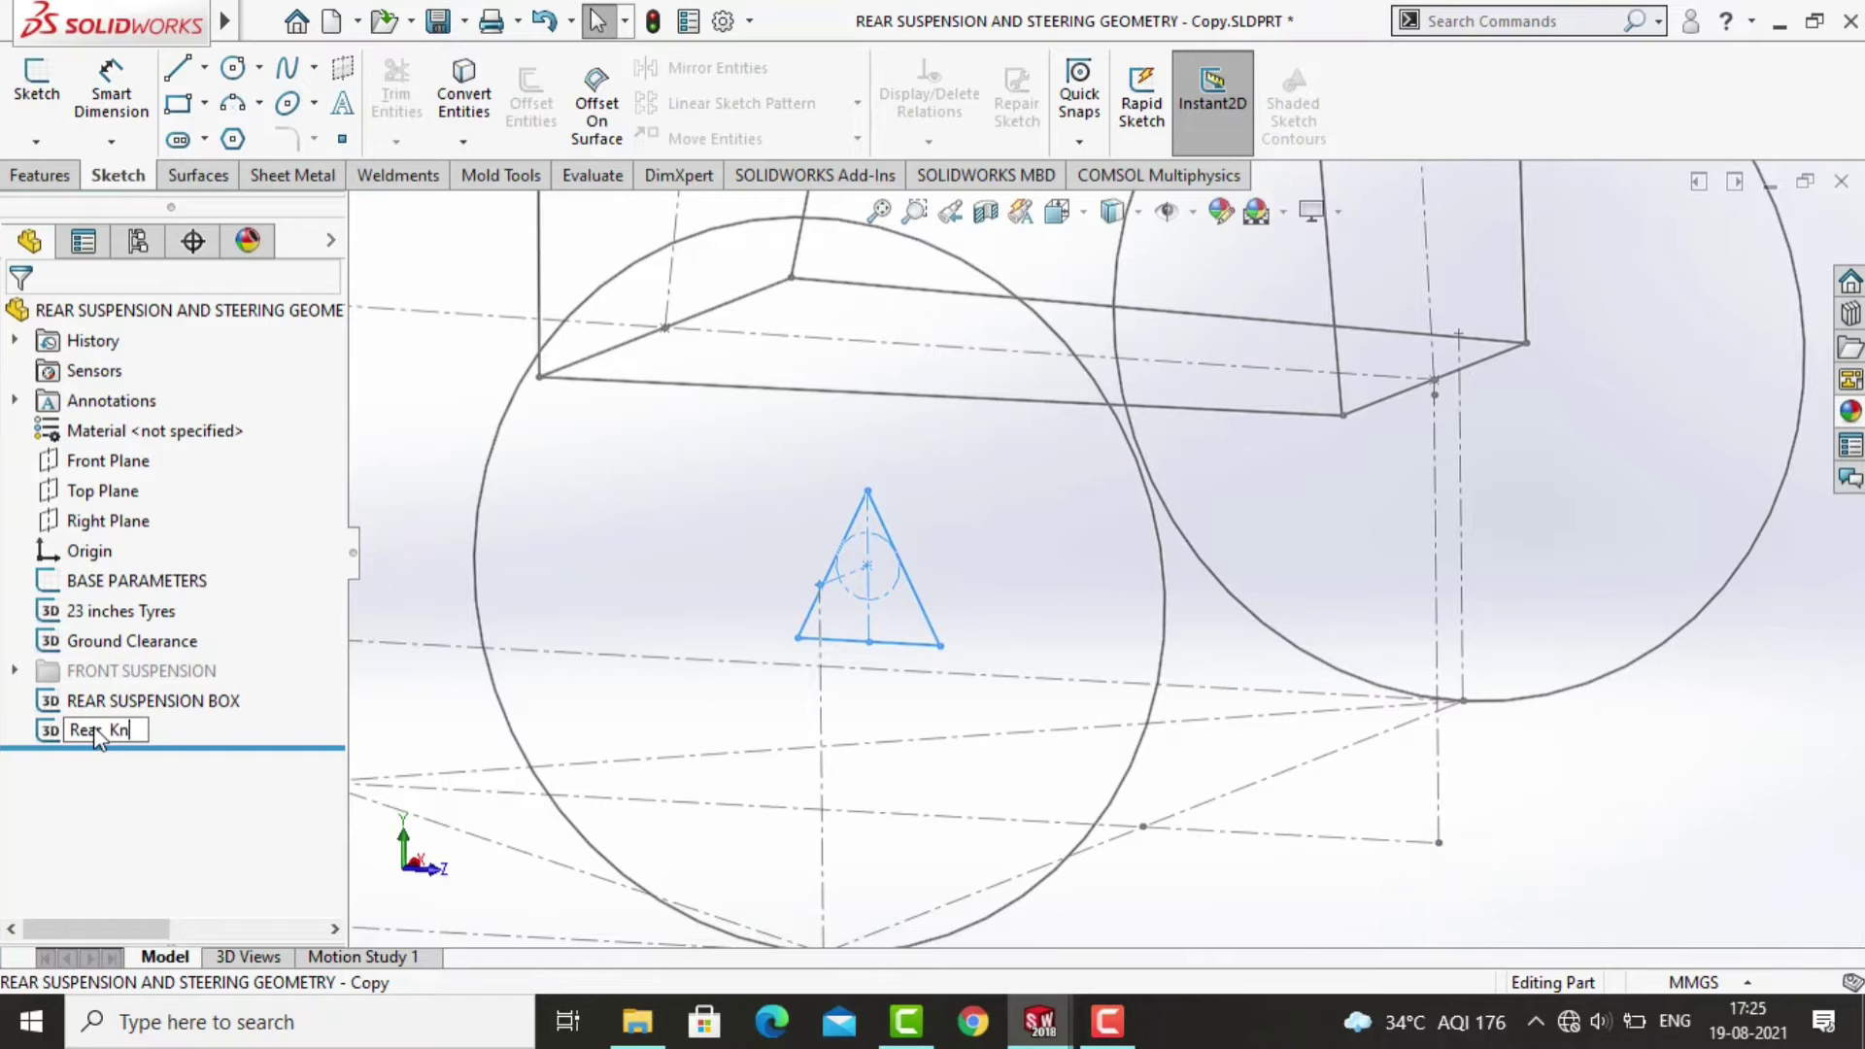
pyautogui.write('uckle')
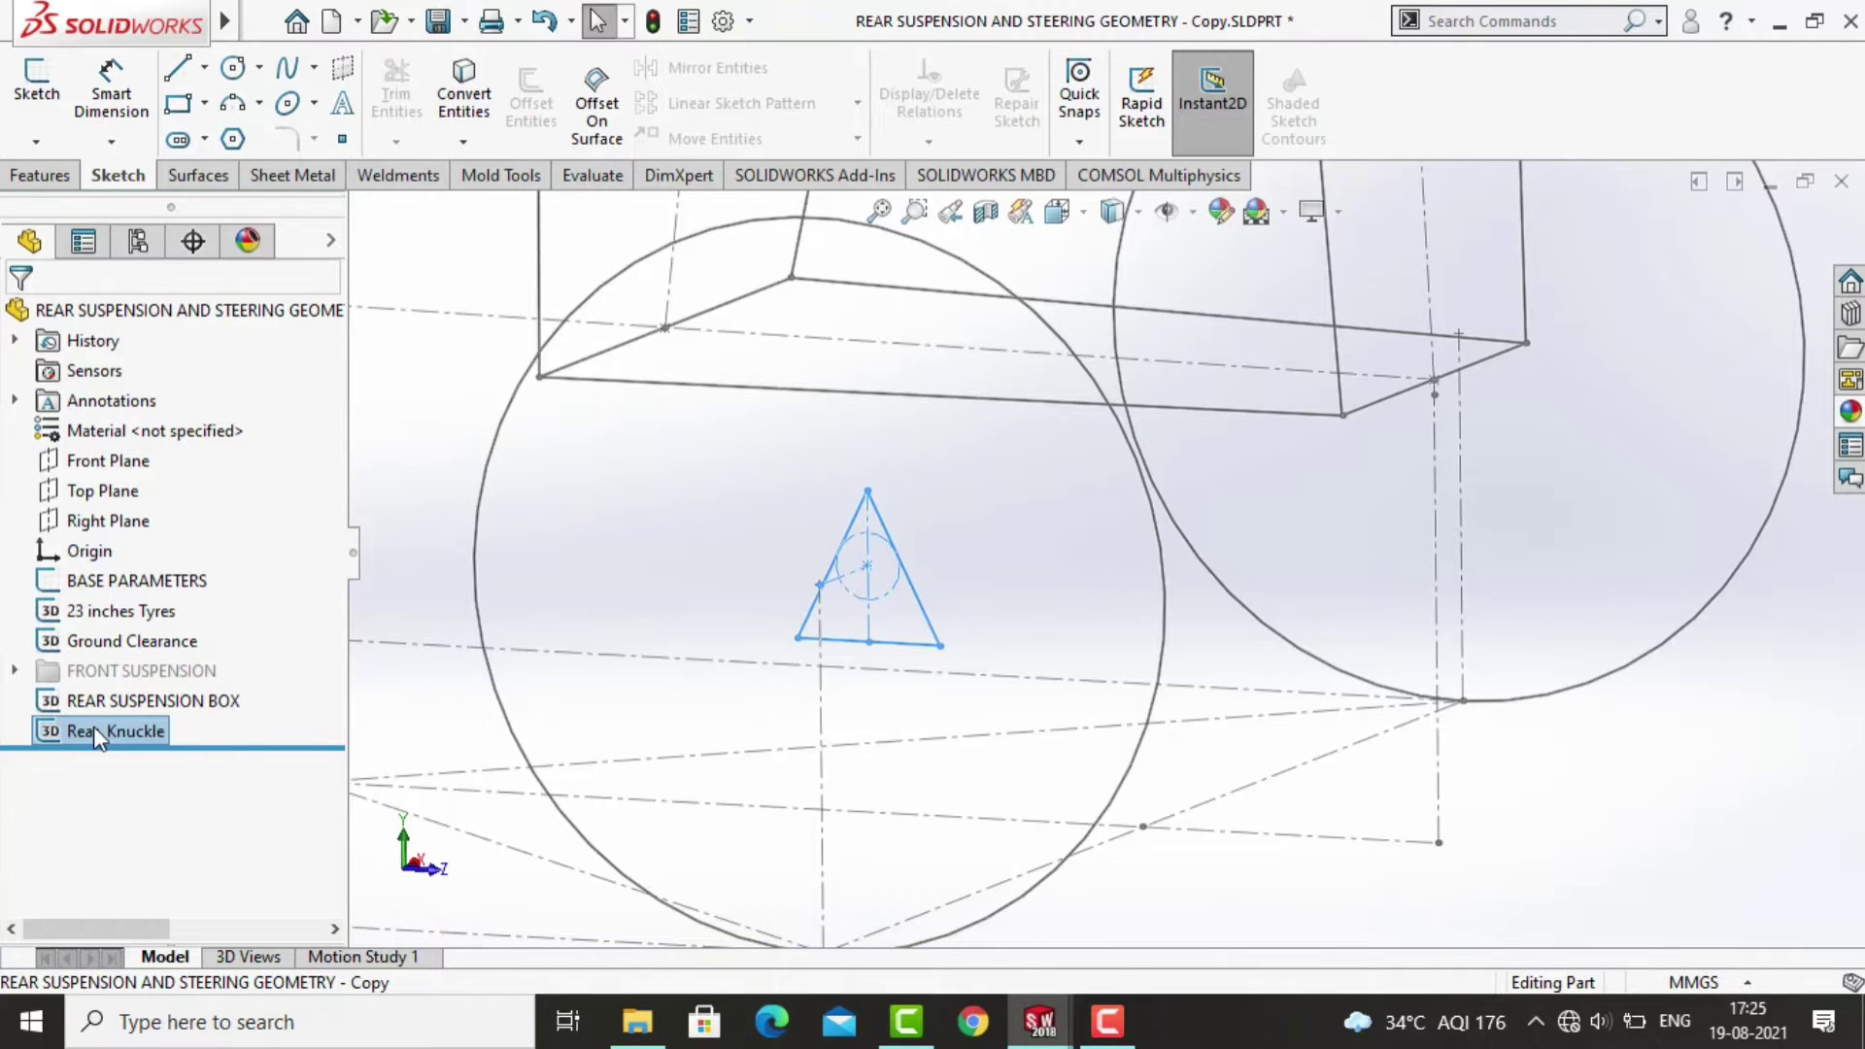
pyautogui.press('Return')
# In a new 3D sketch, draw a centerline about 39 mm long outward along X from the box's lower side edge, near its wide end.
pyautogui.press('f')
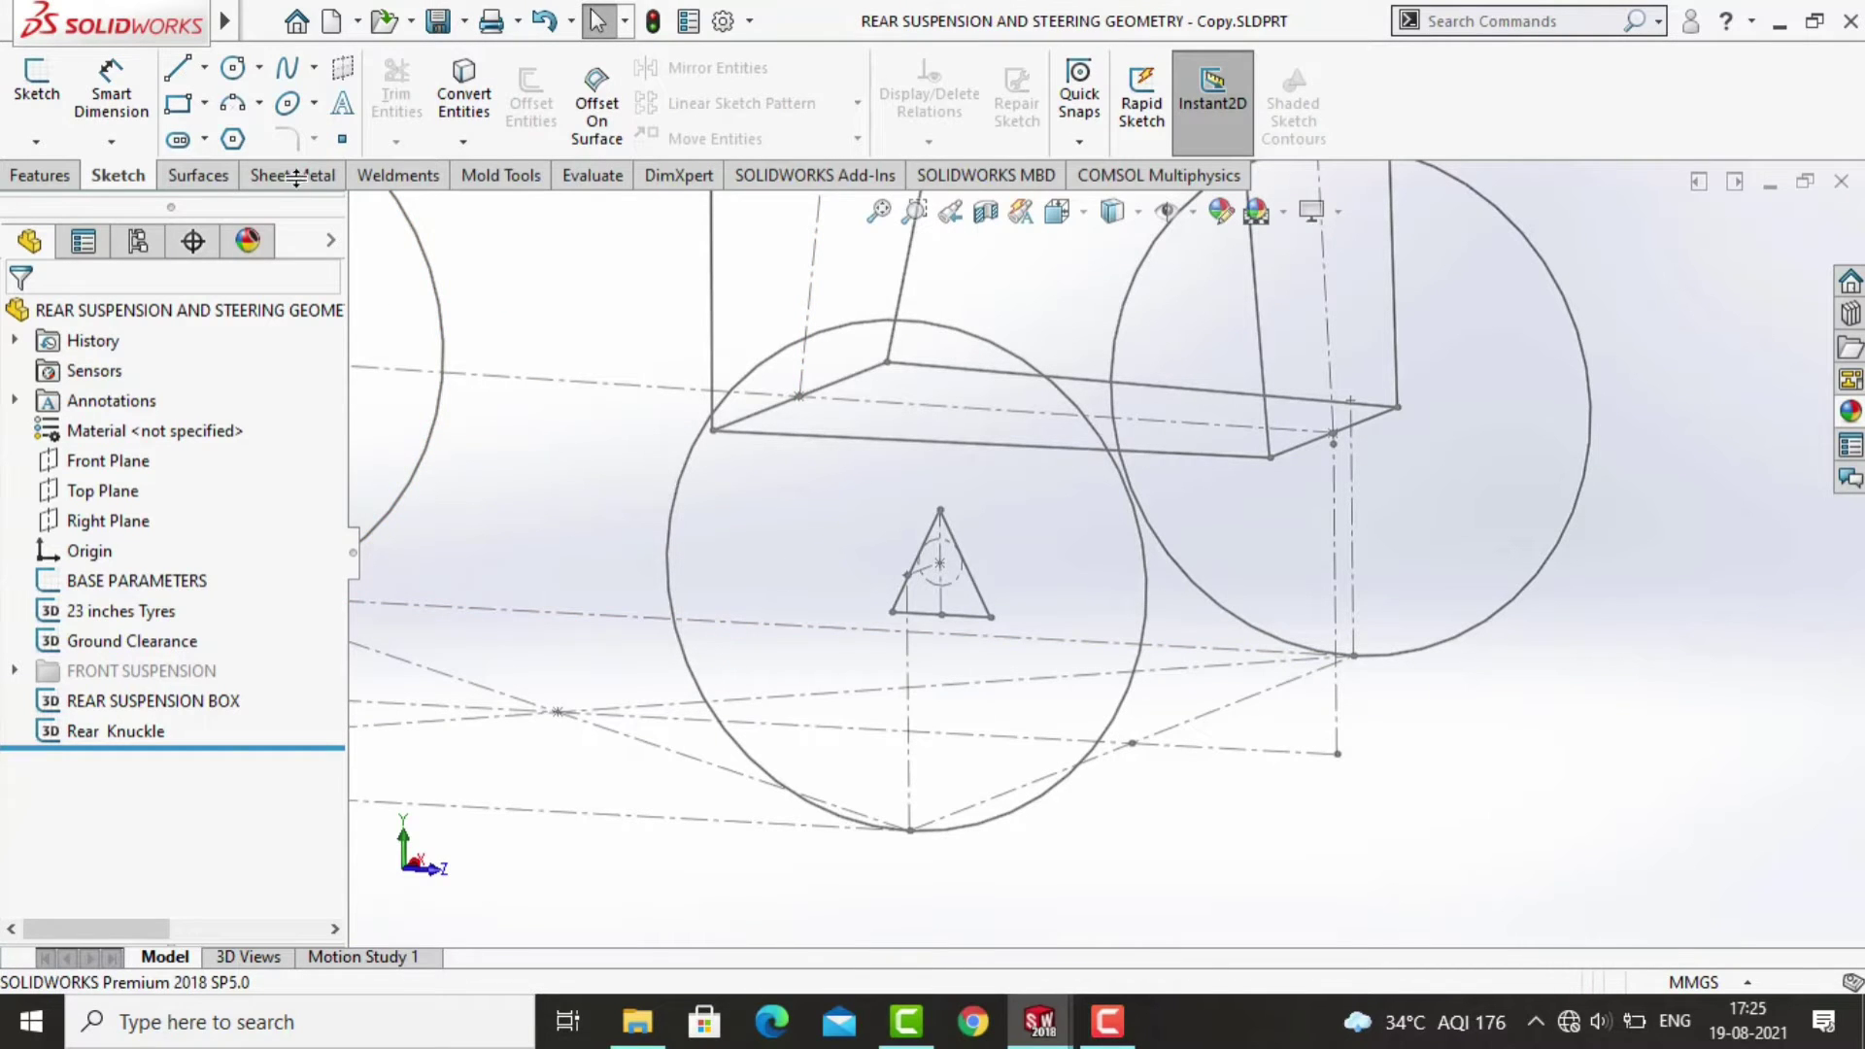
pyautogui.click(34, 144)
pyautogui.click(64, 208)
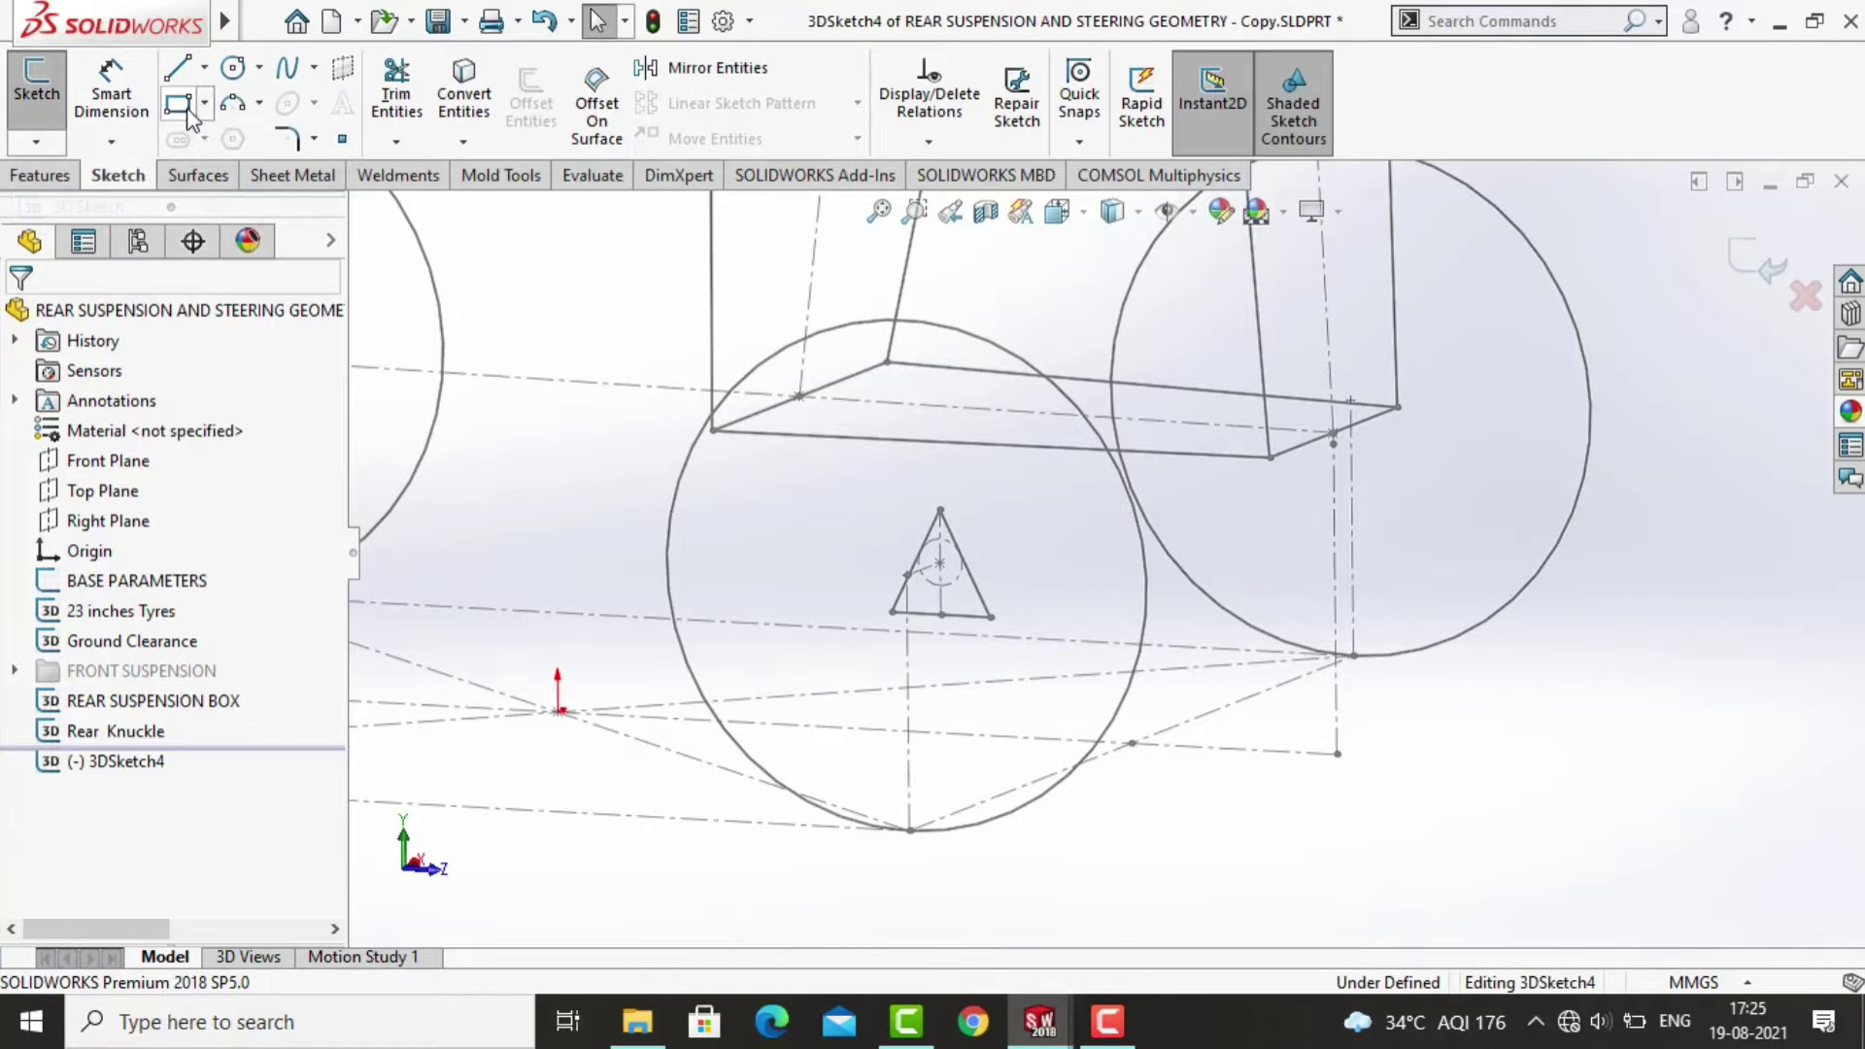
pyautogui.click(204, 67)
pyautogui.click(200, 133)
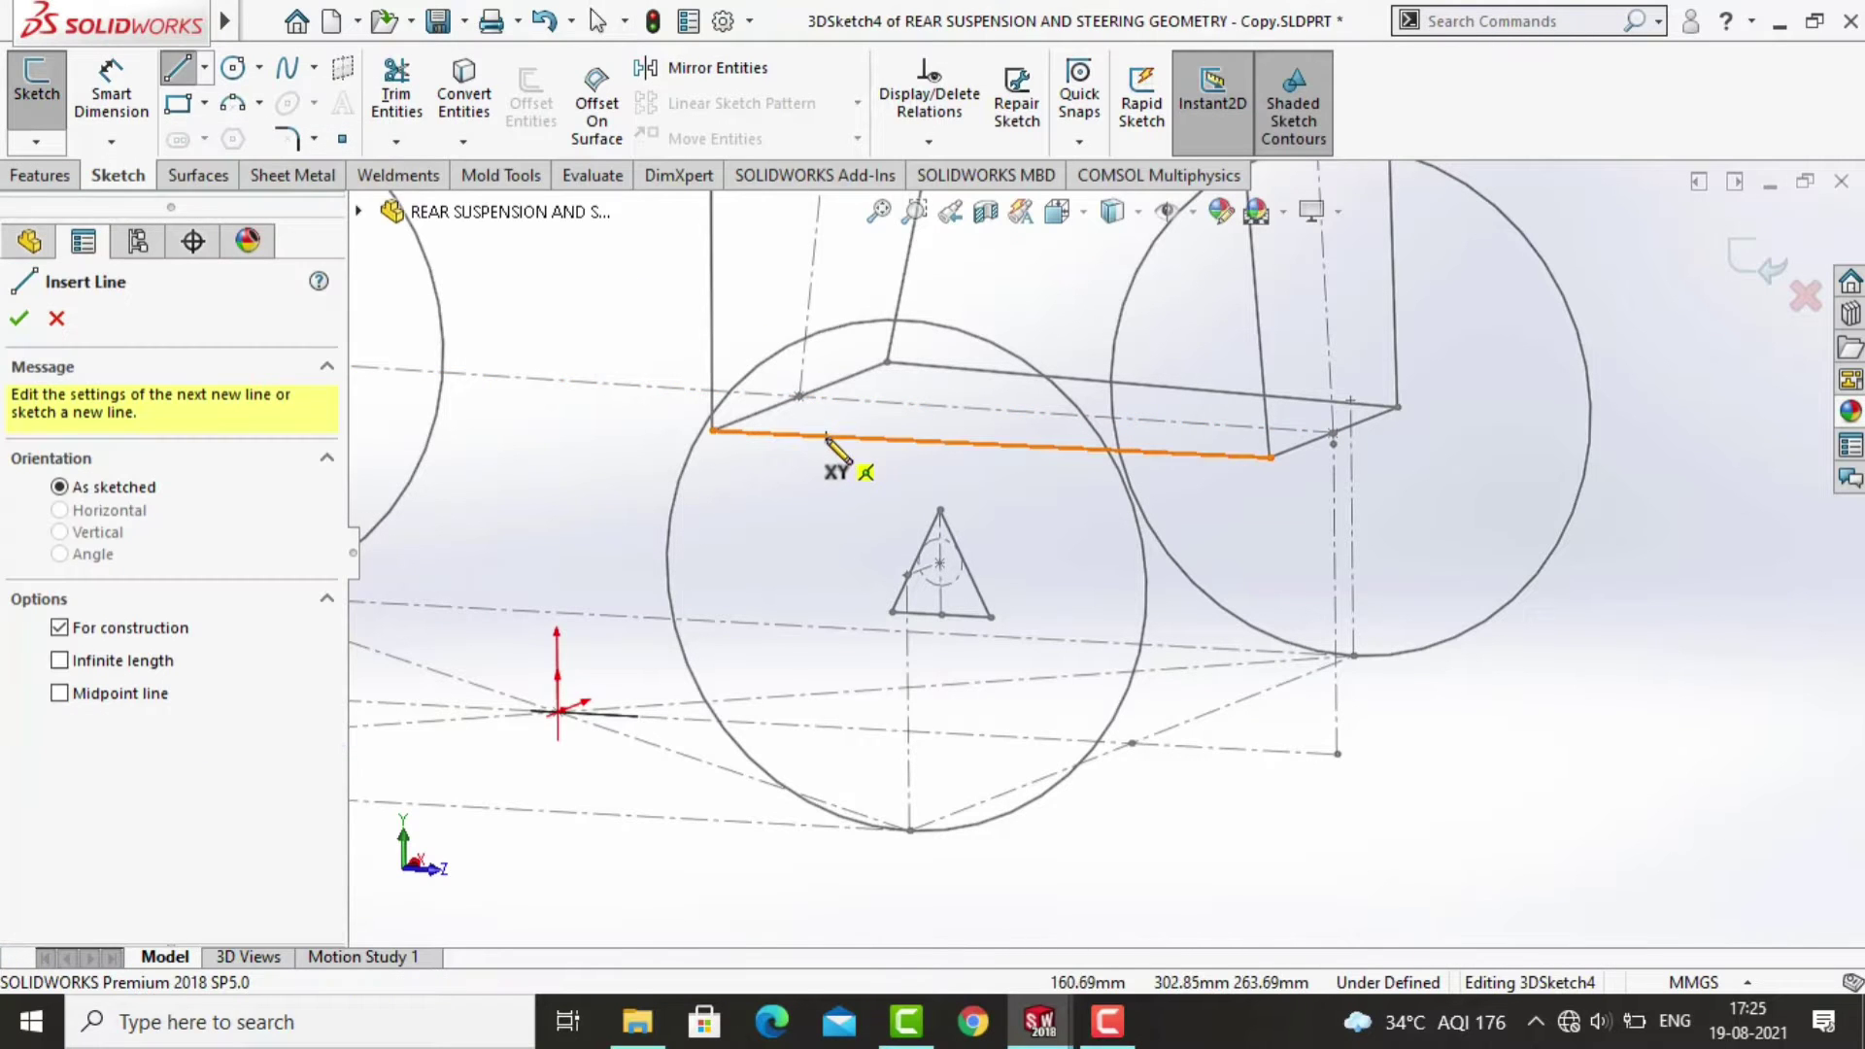
pyautogui.click(824, 438)
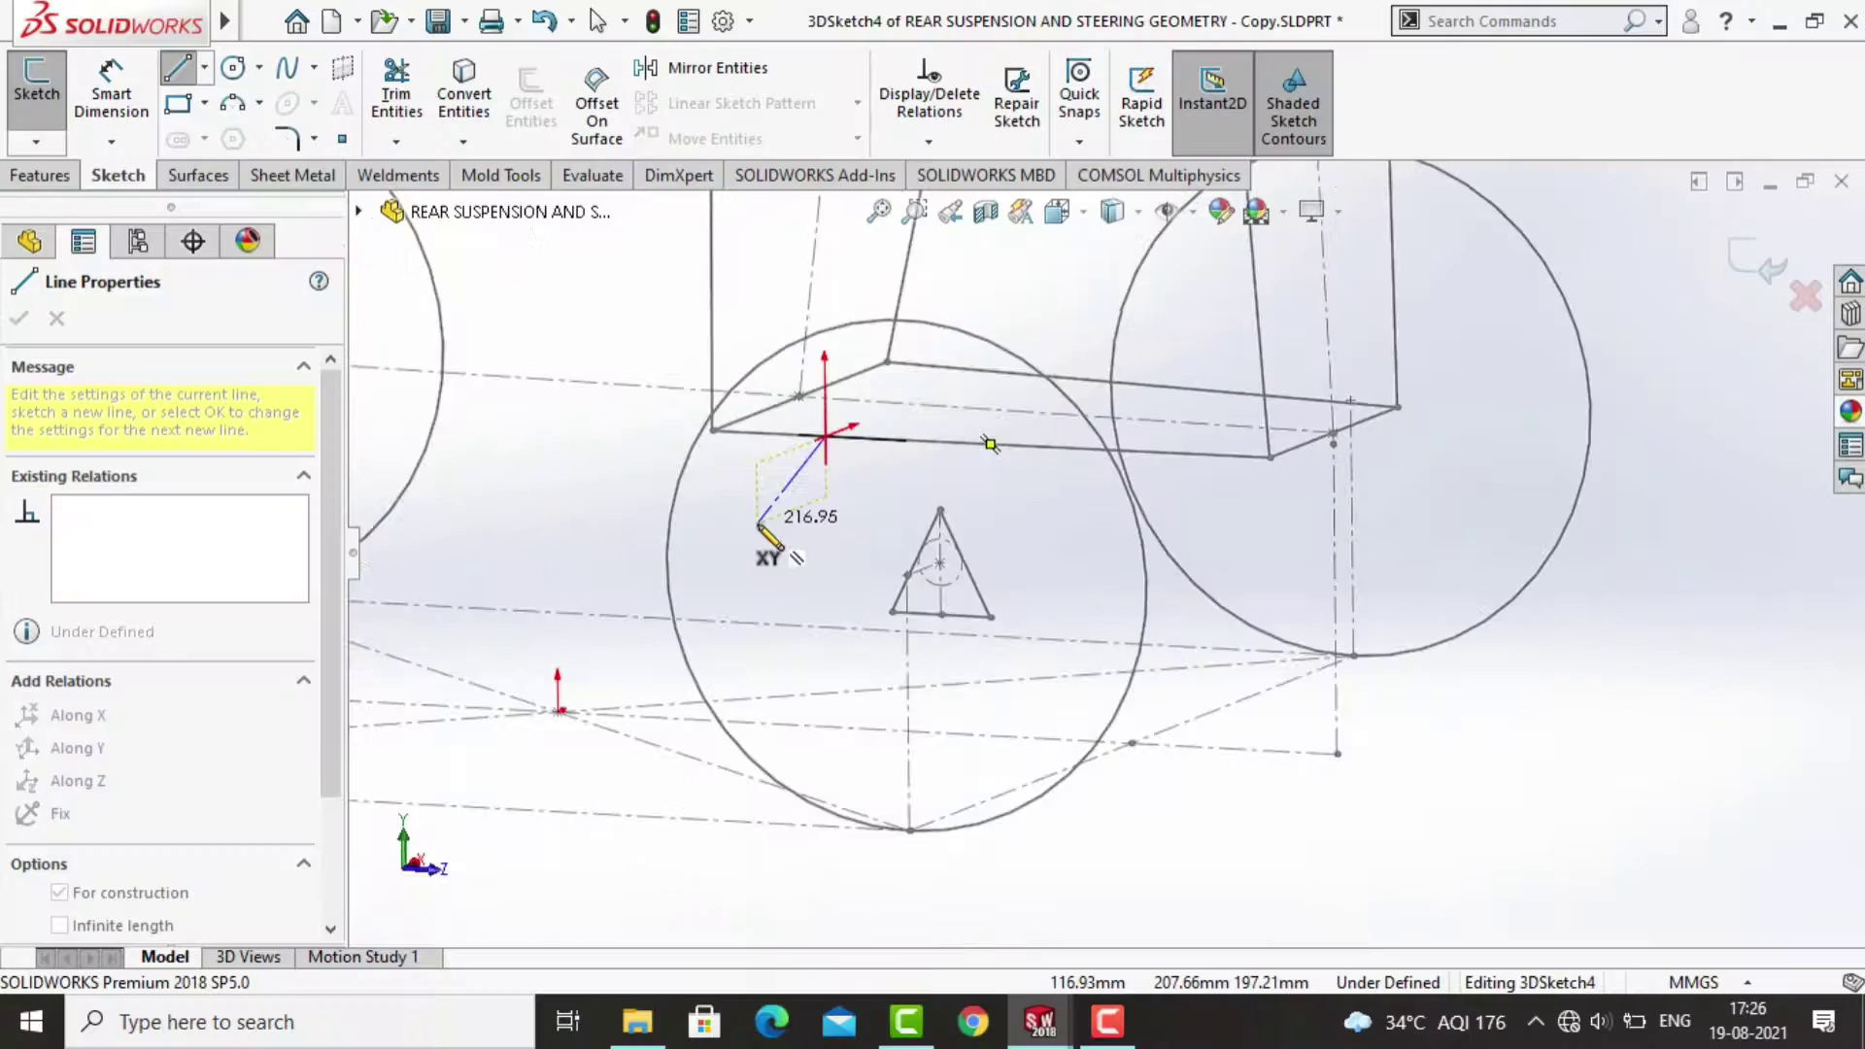
pyautogui.scroll(-3, 1054, 689)
pyautogui.scroll(-2, 1059, 691)
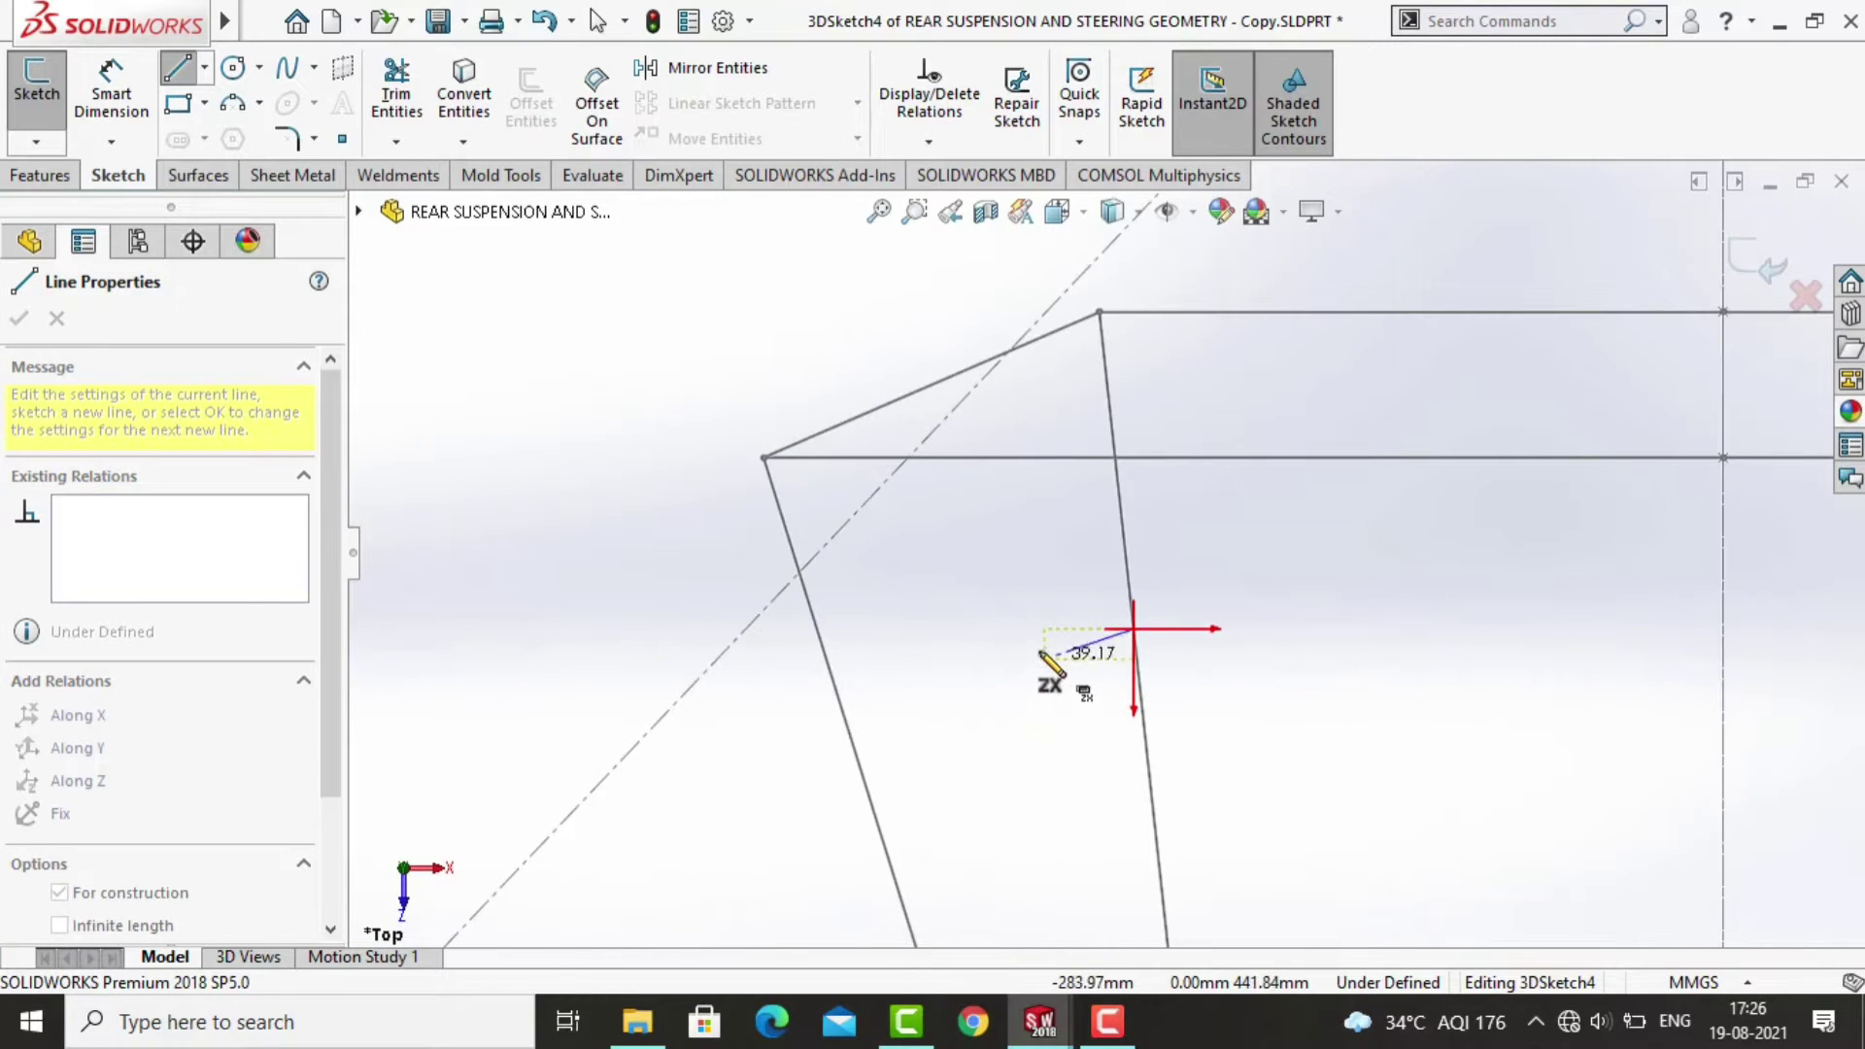
pyautogui.click(1041, 629)
pyautogui.press('Escape')
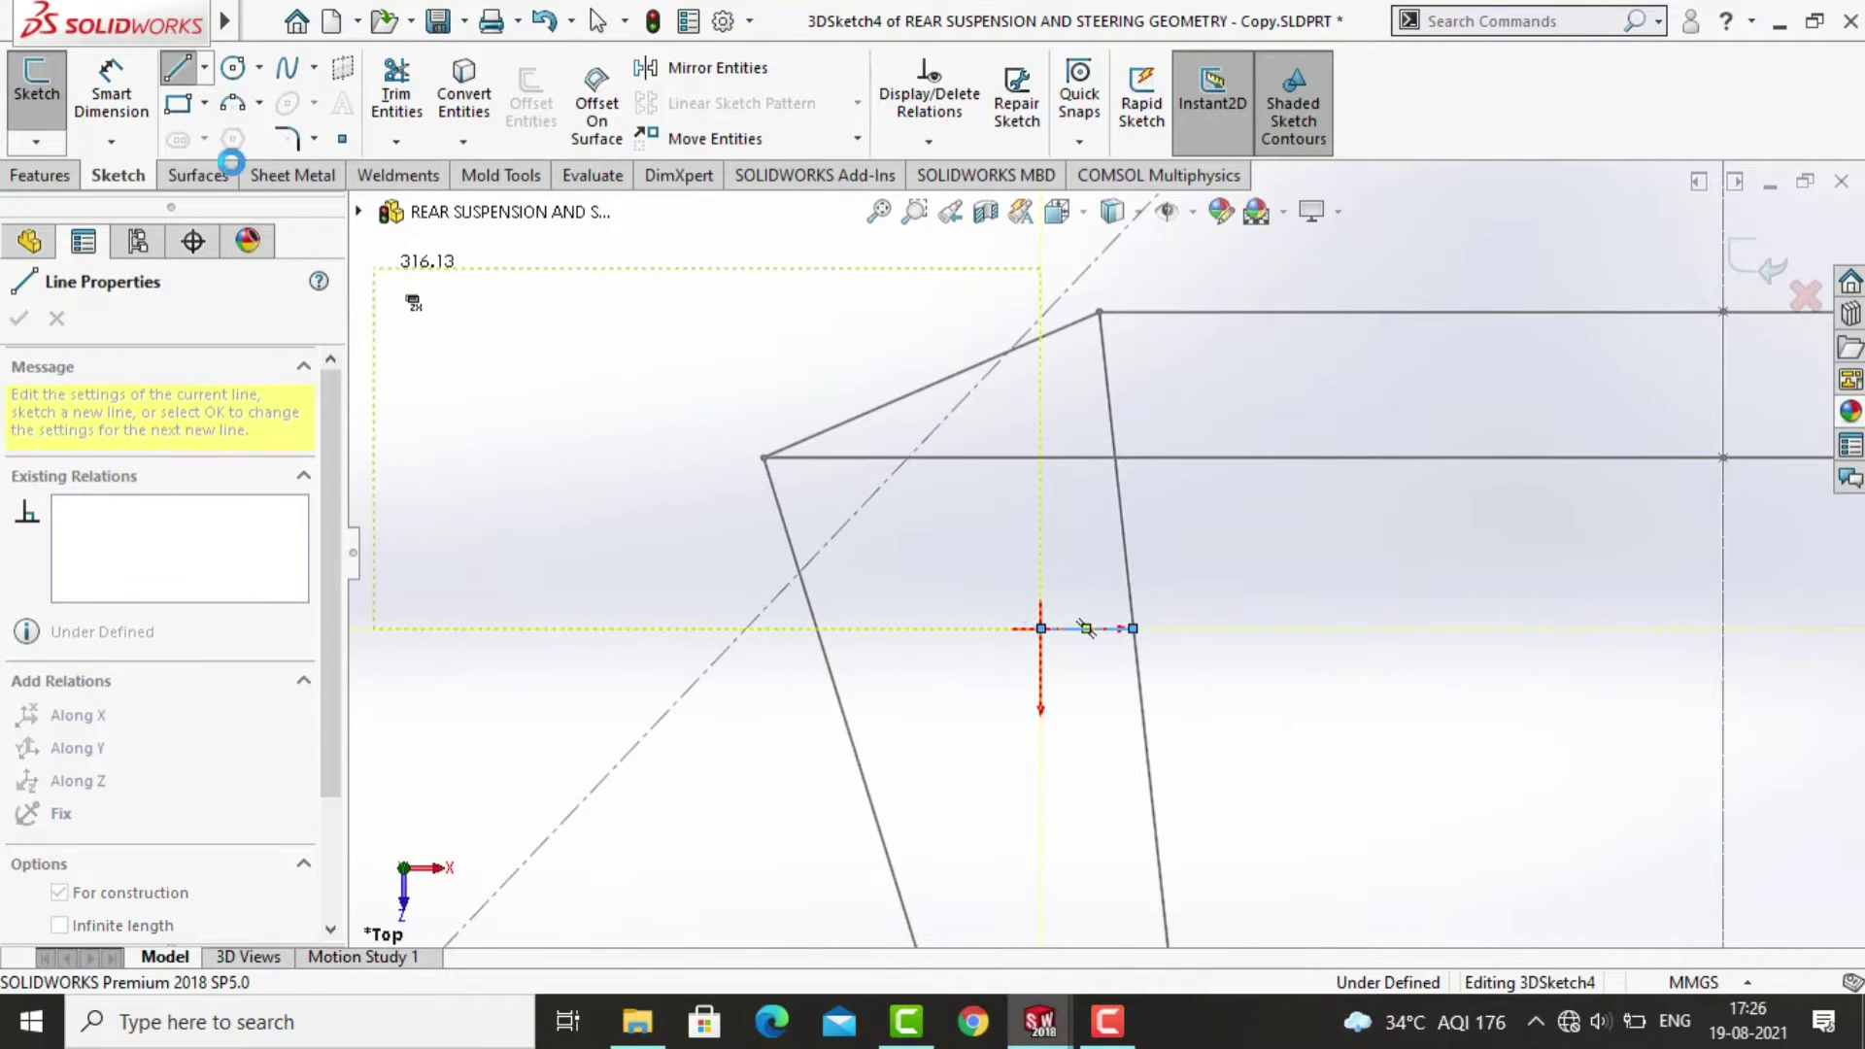
pyautogui.press('Escape')
# Draw a second centerline about 95 mm long outward along X from the same lower side edge, near the box's narrow end.
pyautogui.click(204, 67)
pyautogui.click(238, 137)
pyautogui.scroll(5, 1015, 539)
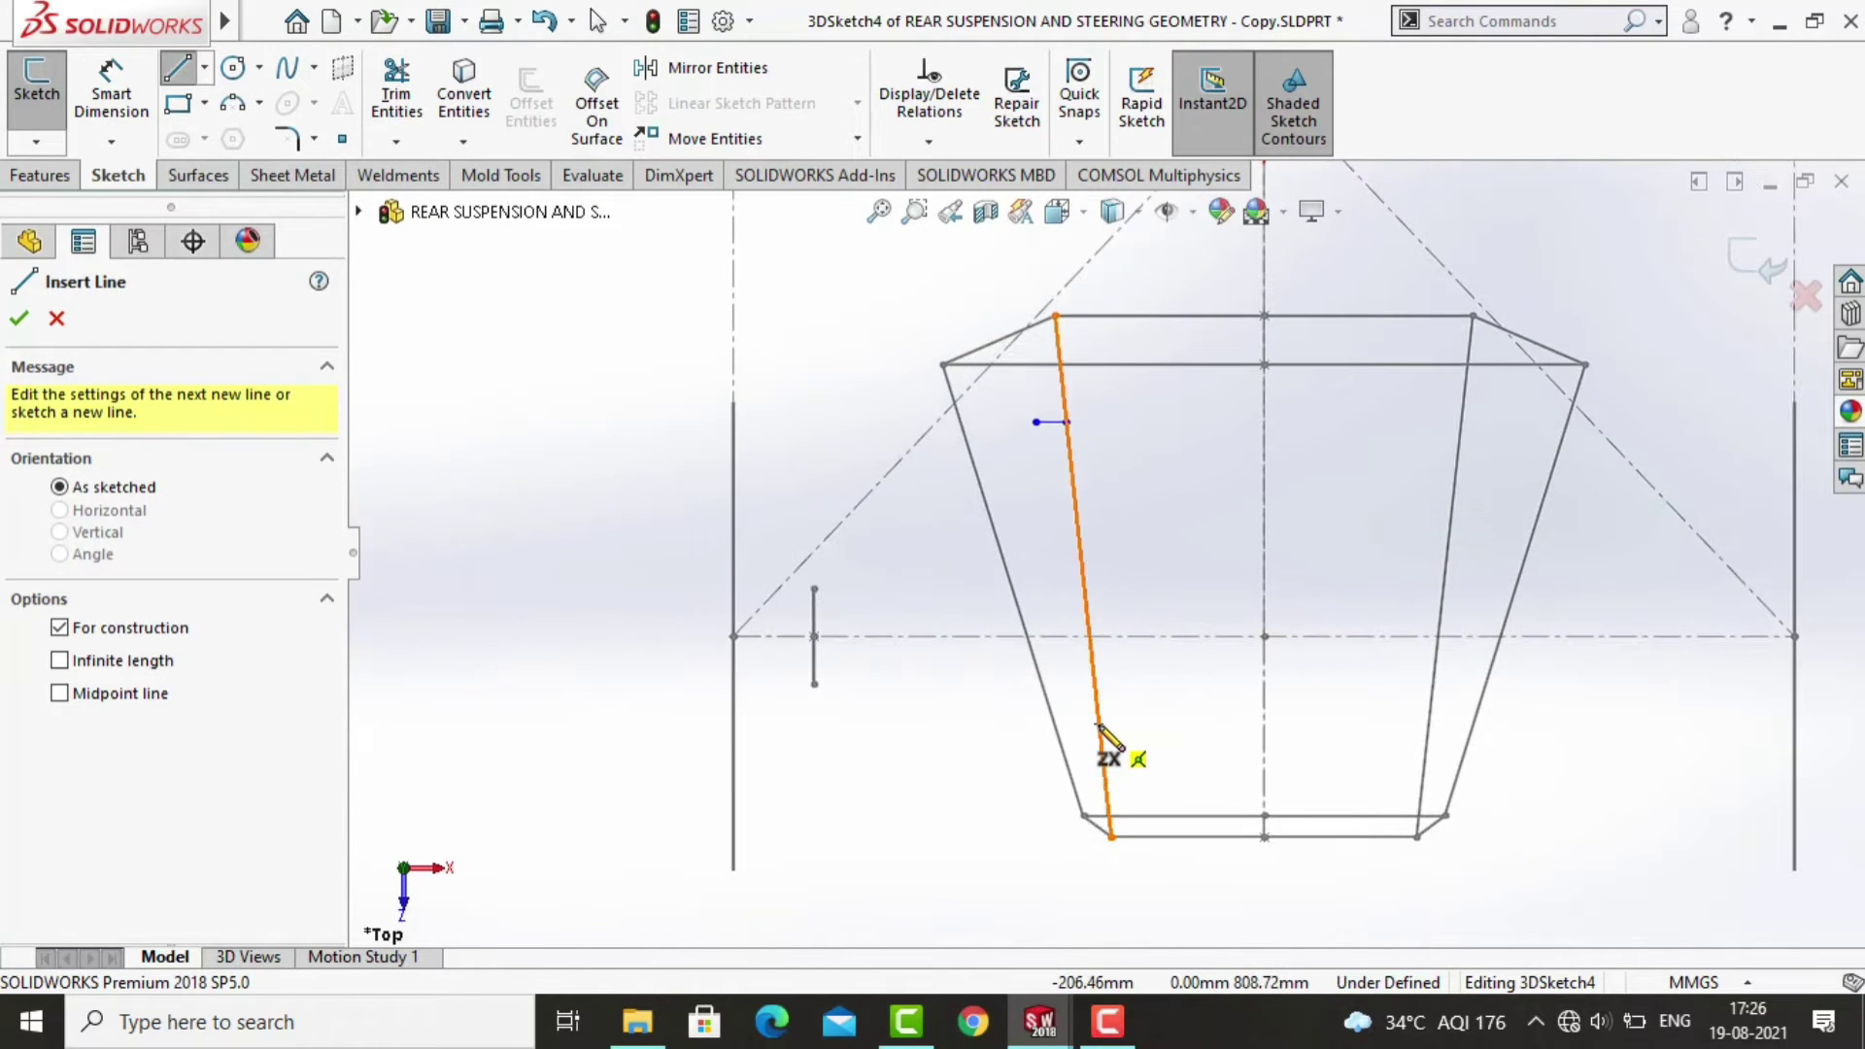
pyautogui.click(1098, 725)
pyautogui.click(1023, 724)
pyautogui.press('Escape')
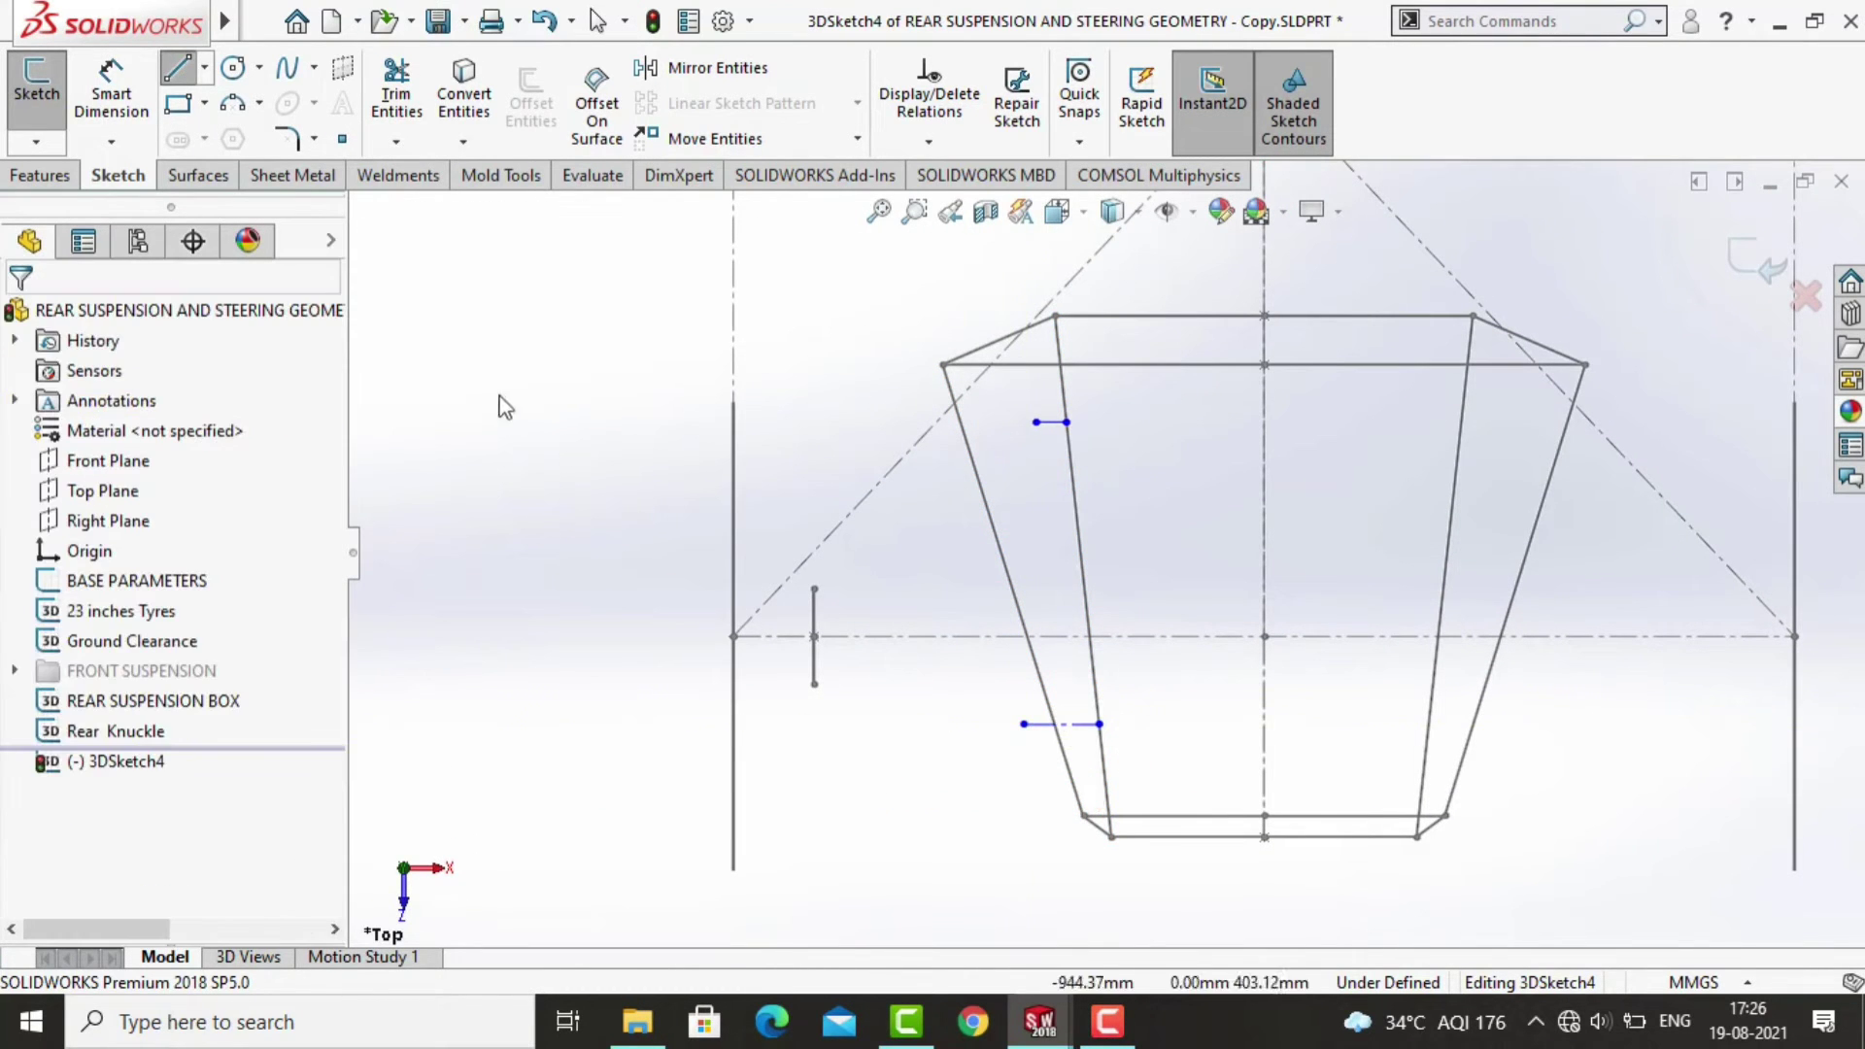
# Dimension the centerline near the box's narrow end at 35 mm.
pyautogui.click(134, 115)
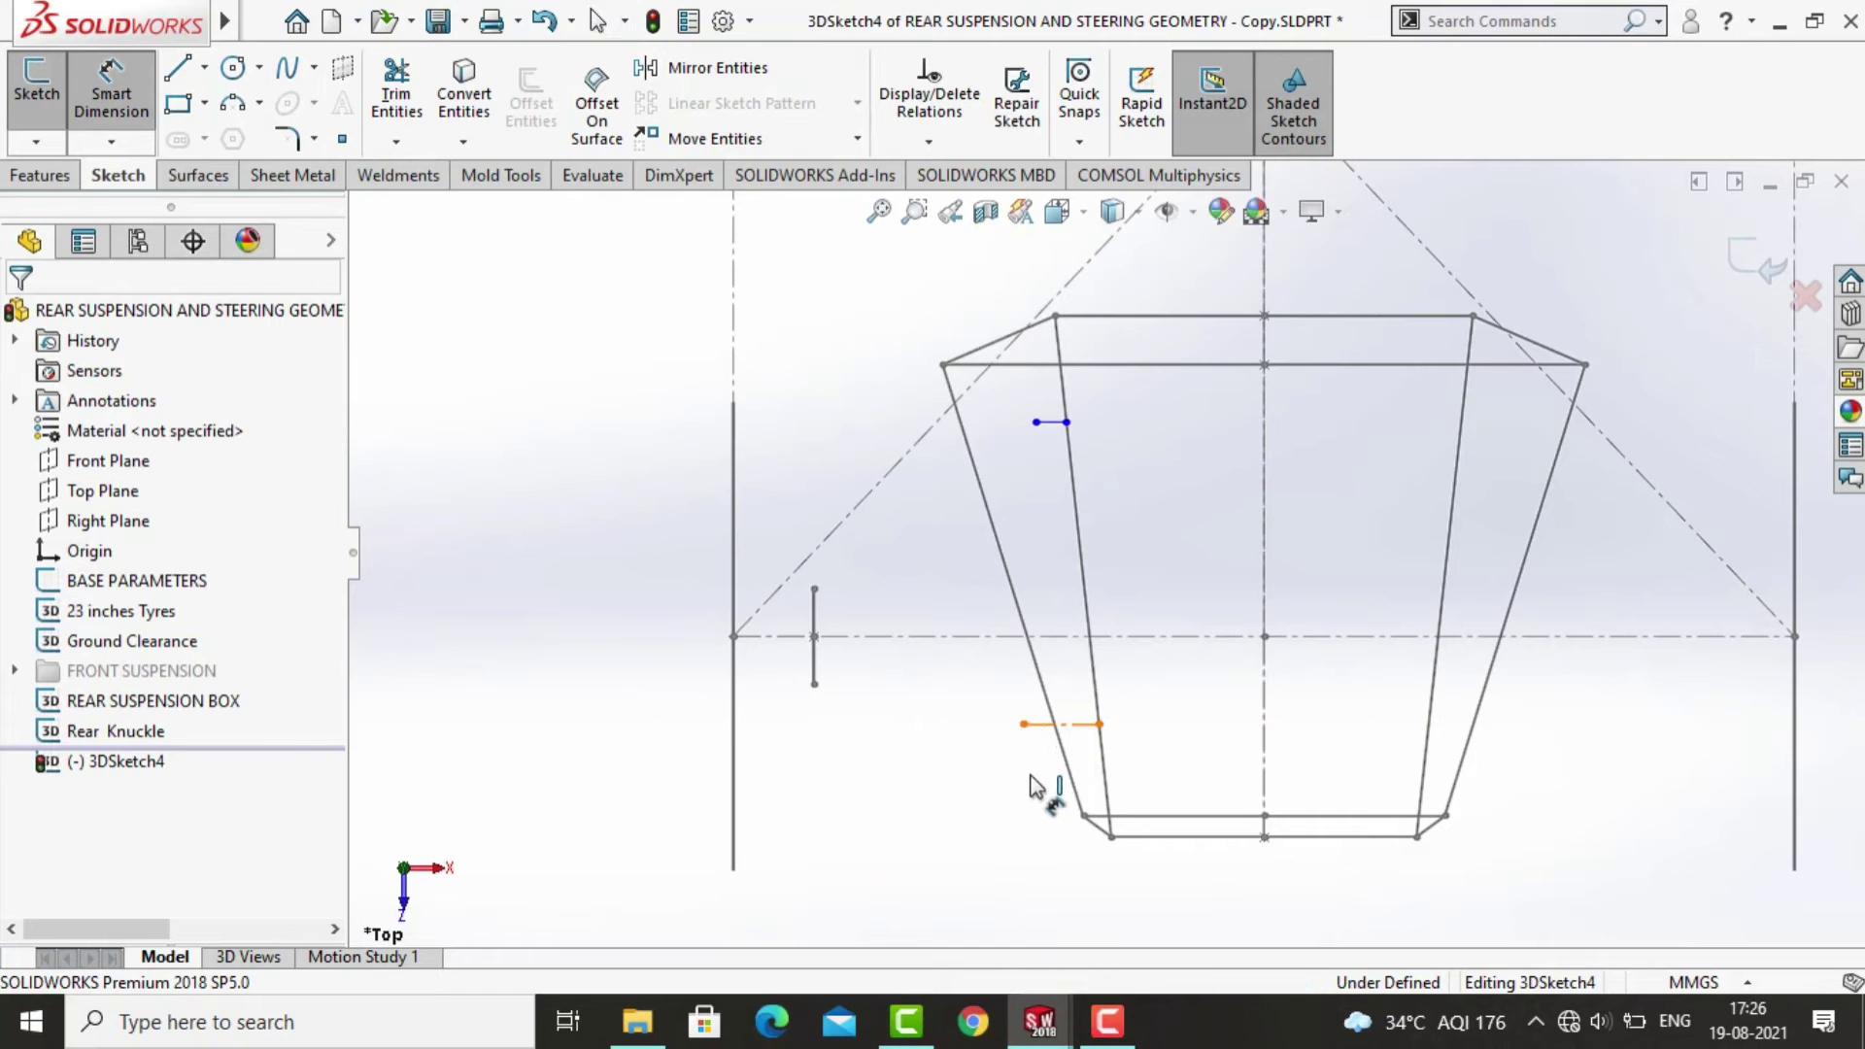
pyautogui.click(1061, 724)
pyautogui.click(1037, 777)
pyautogui.write('35')
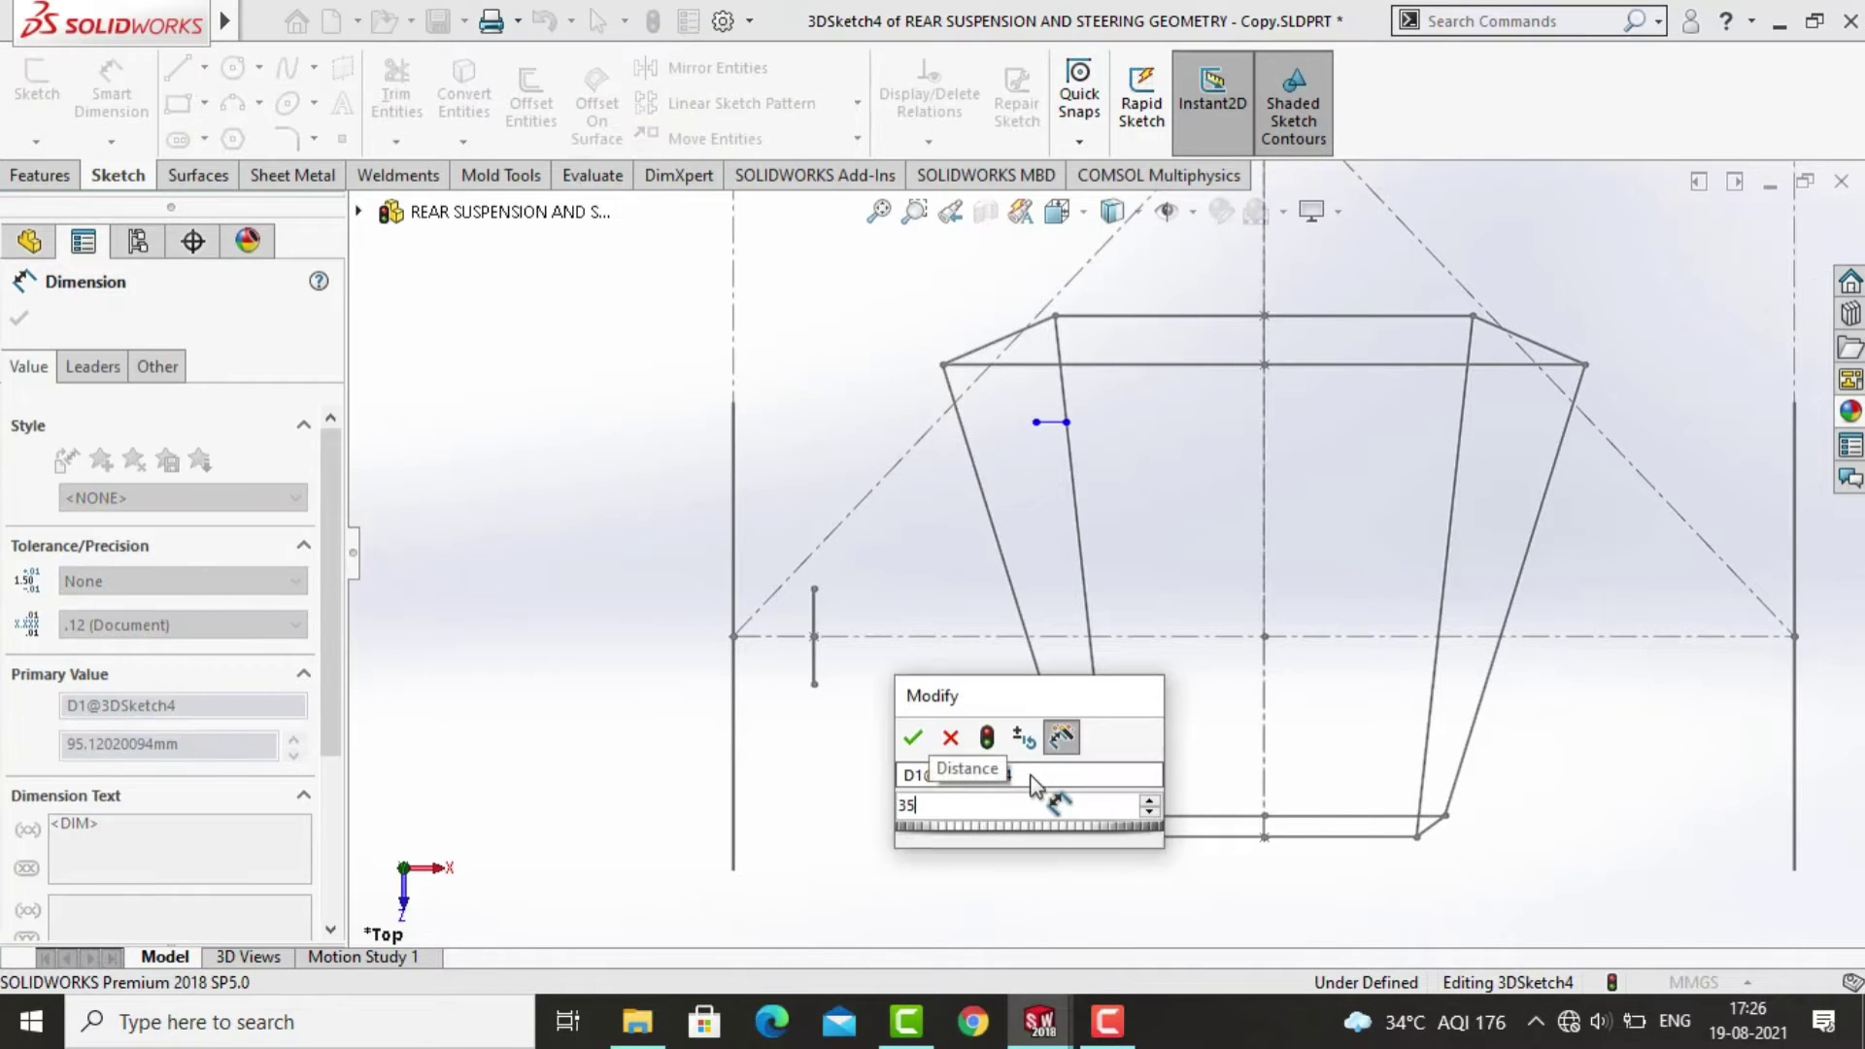
pyautogui.press('Return')
pyautogui.scroll(-2, 1074, 719)
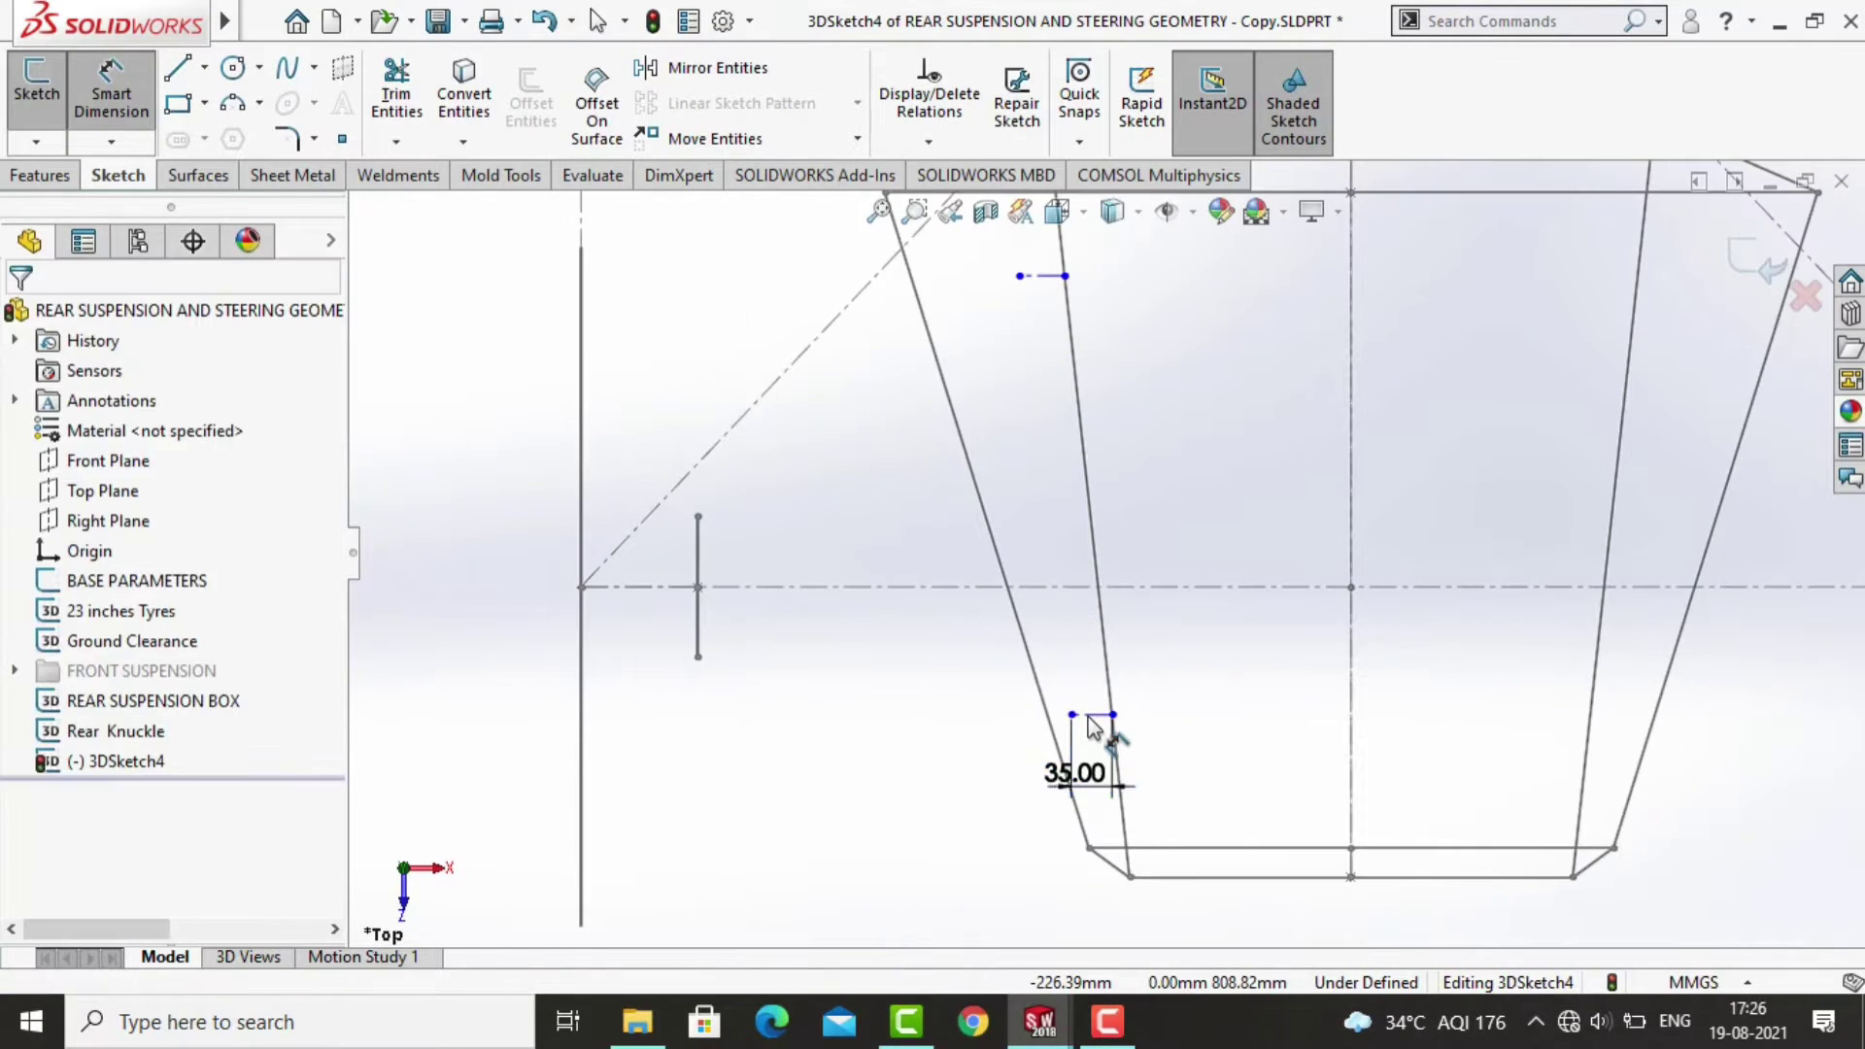
pyautogui.press('Escape')
# Make the two short centerlines on the lower side edge equal in length.
pyautogui.click(1090, 716)
pyautogui.scroll(-2, 1089, 716)
pyautogui.press('Escape')
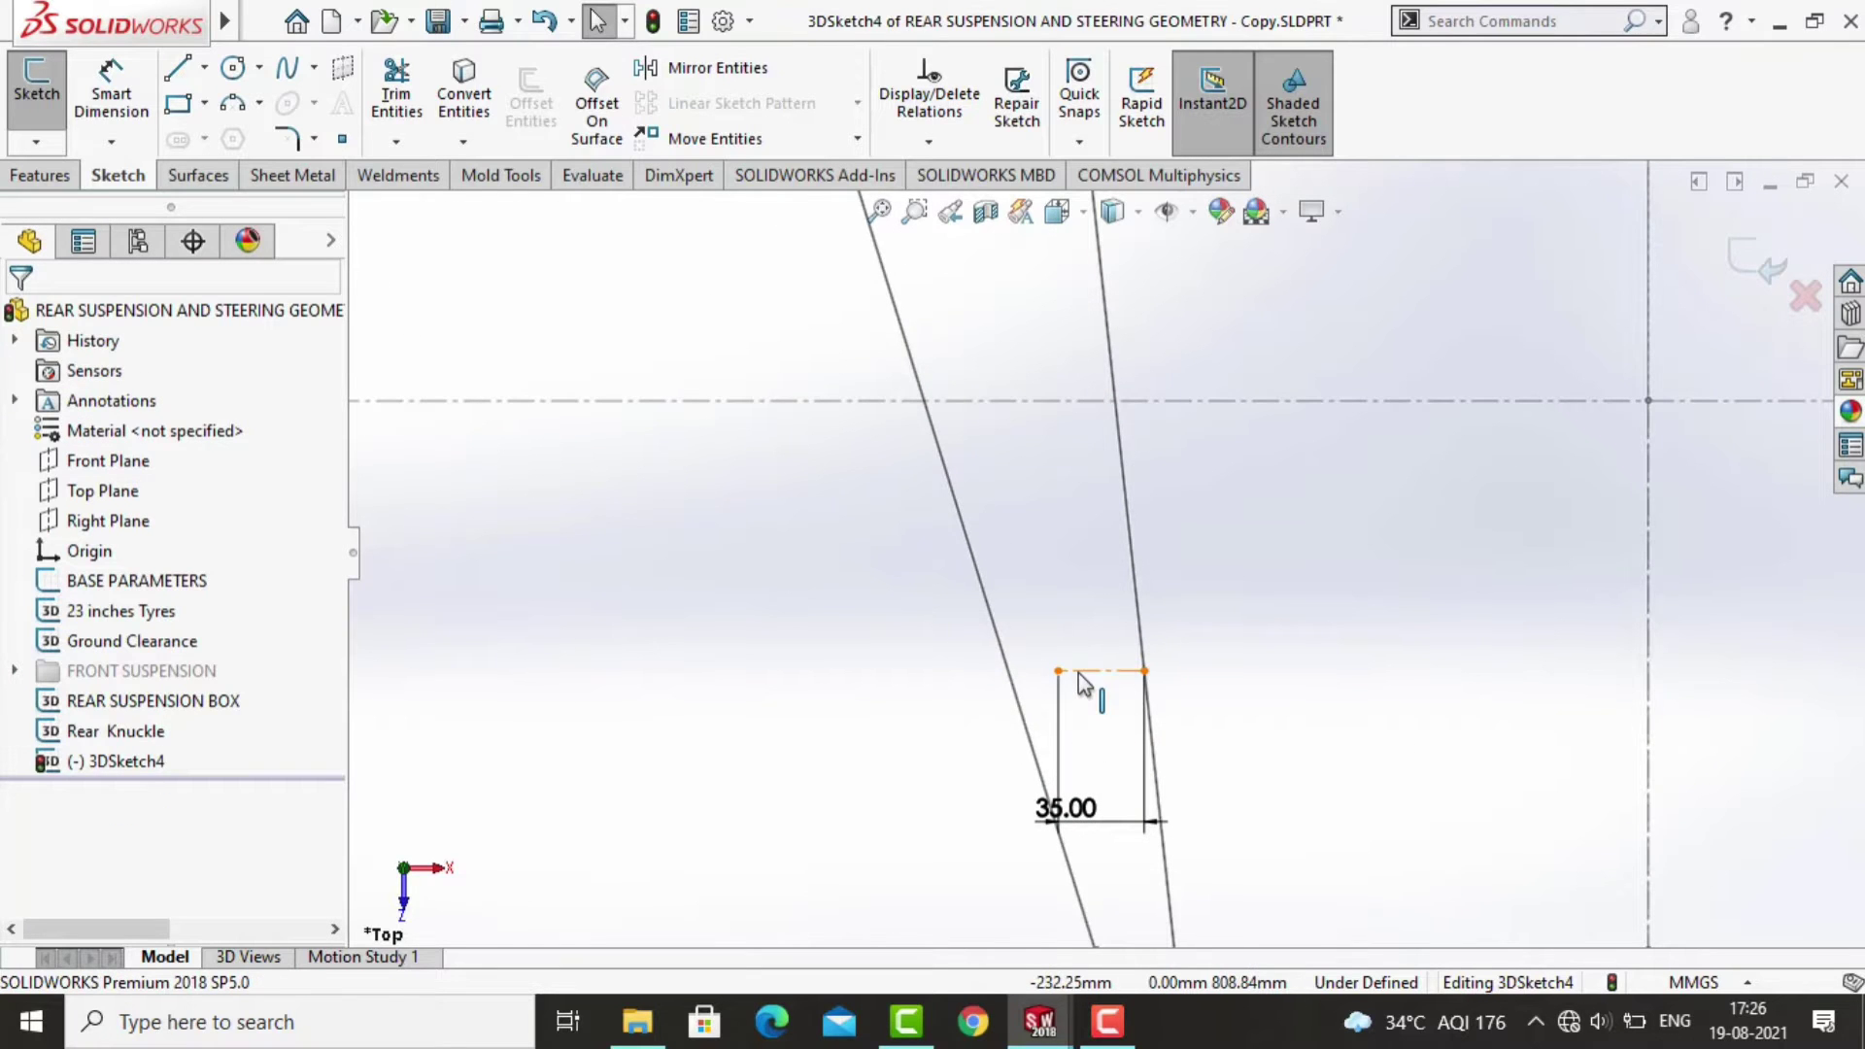
pyautogui.click(1083, 672)
pyautogui.scroll(2, 1062, 528)
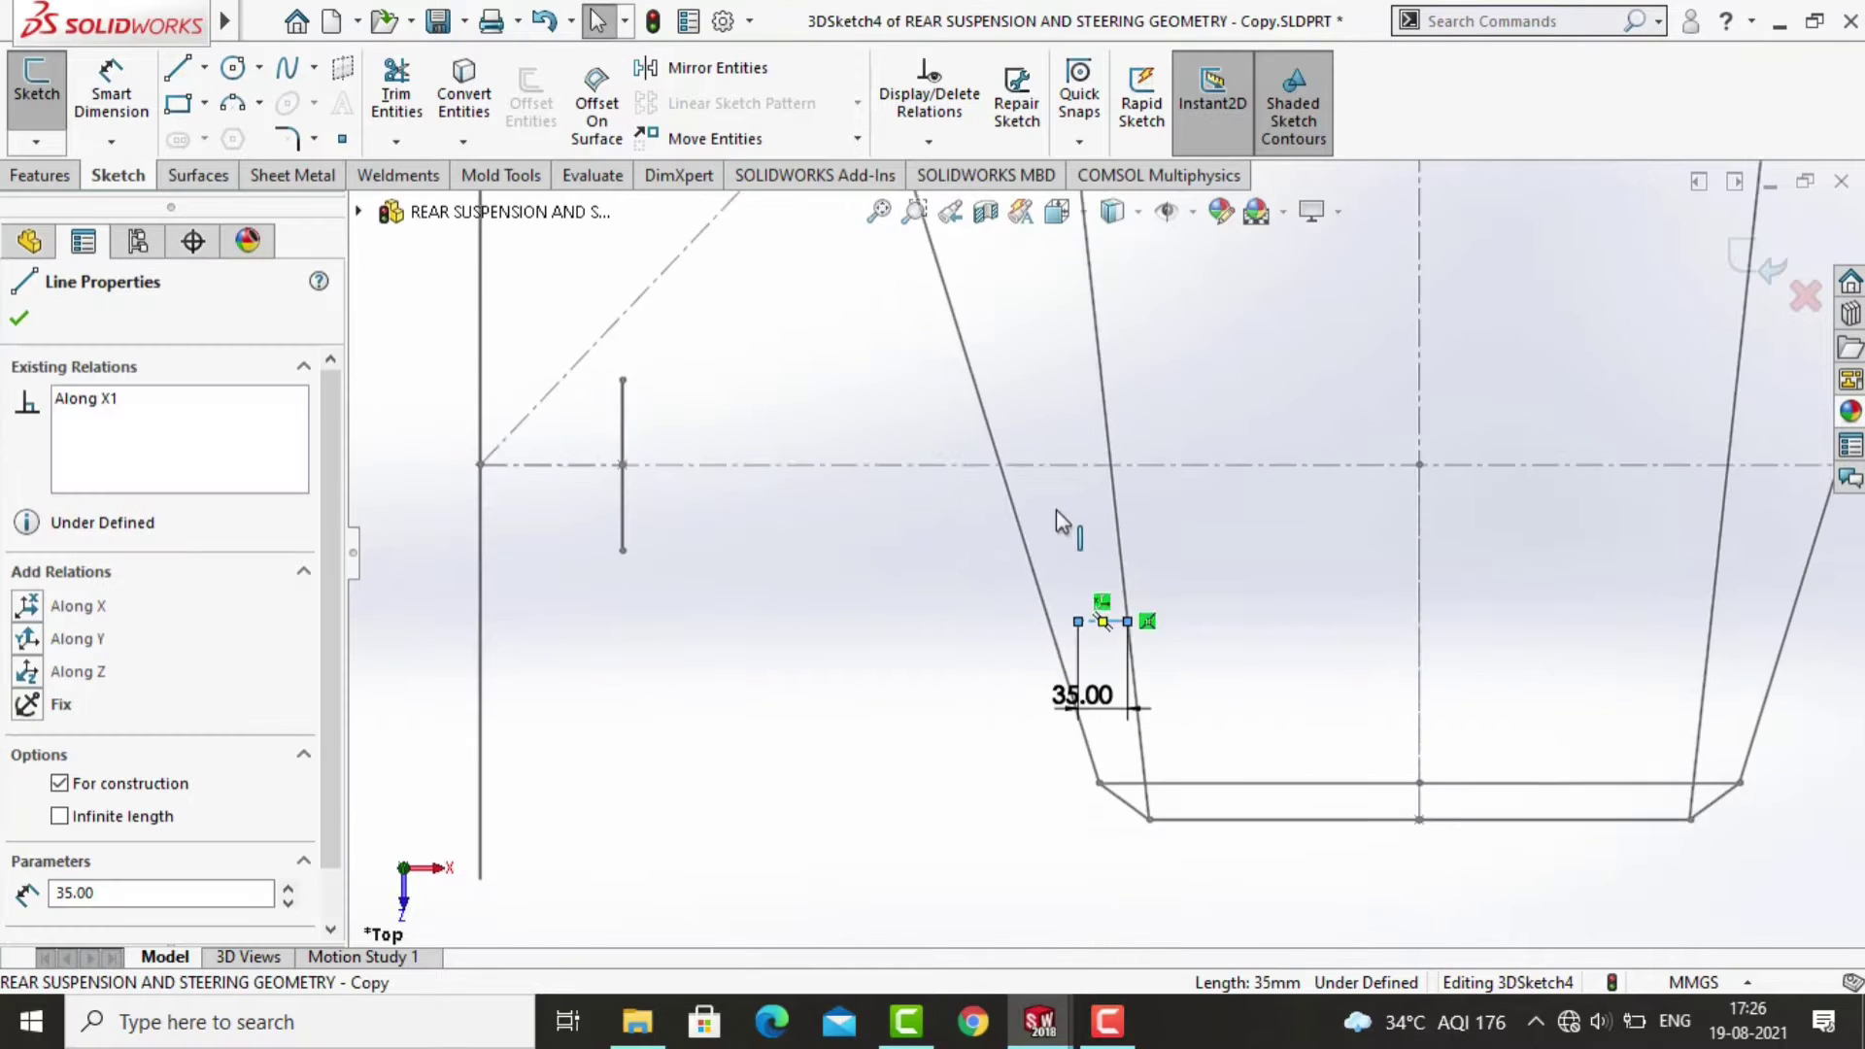
pyautogui.keyDown('ctrl'); pyautogui.click(1039, 307); pyautogui.keyUp('ctrl')
pyautogui.scroll(-3, 76, 835)
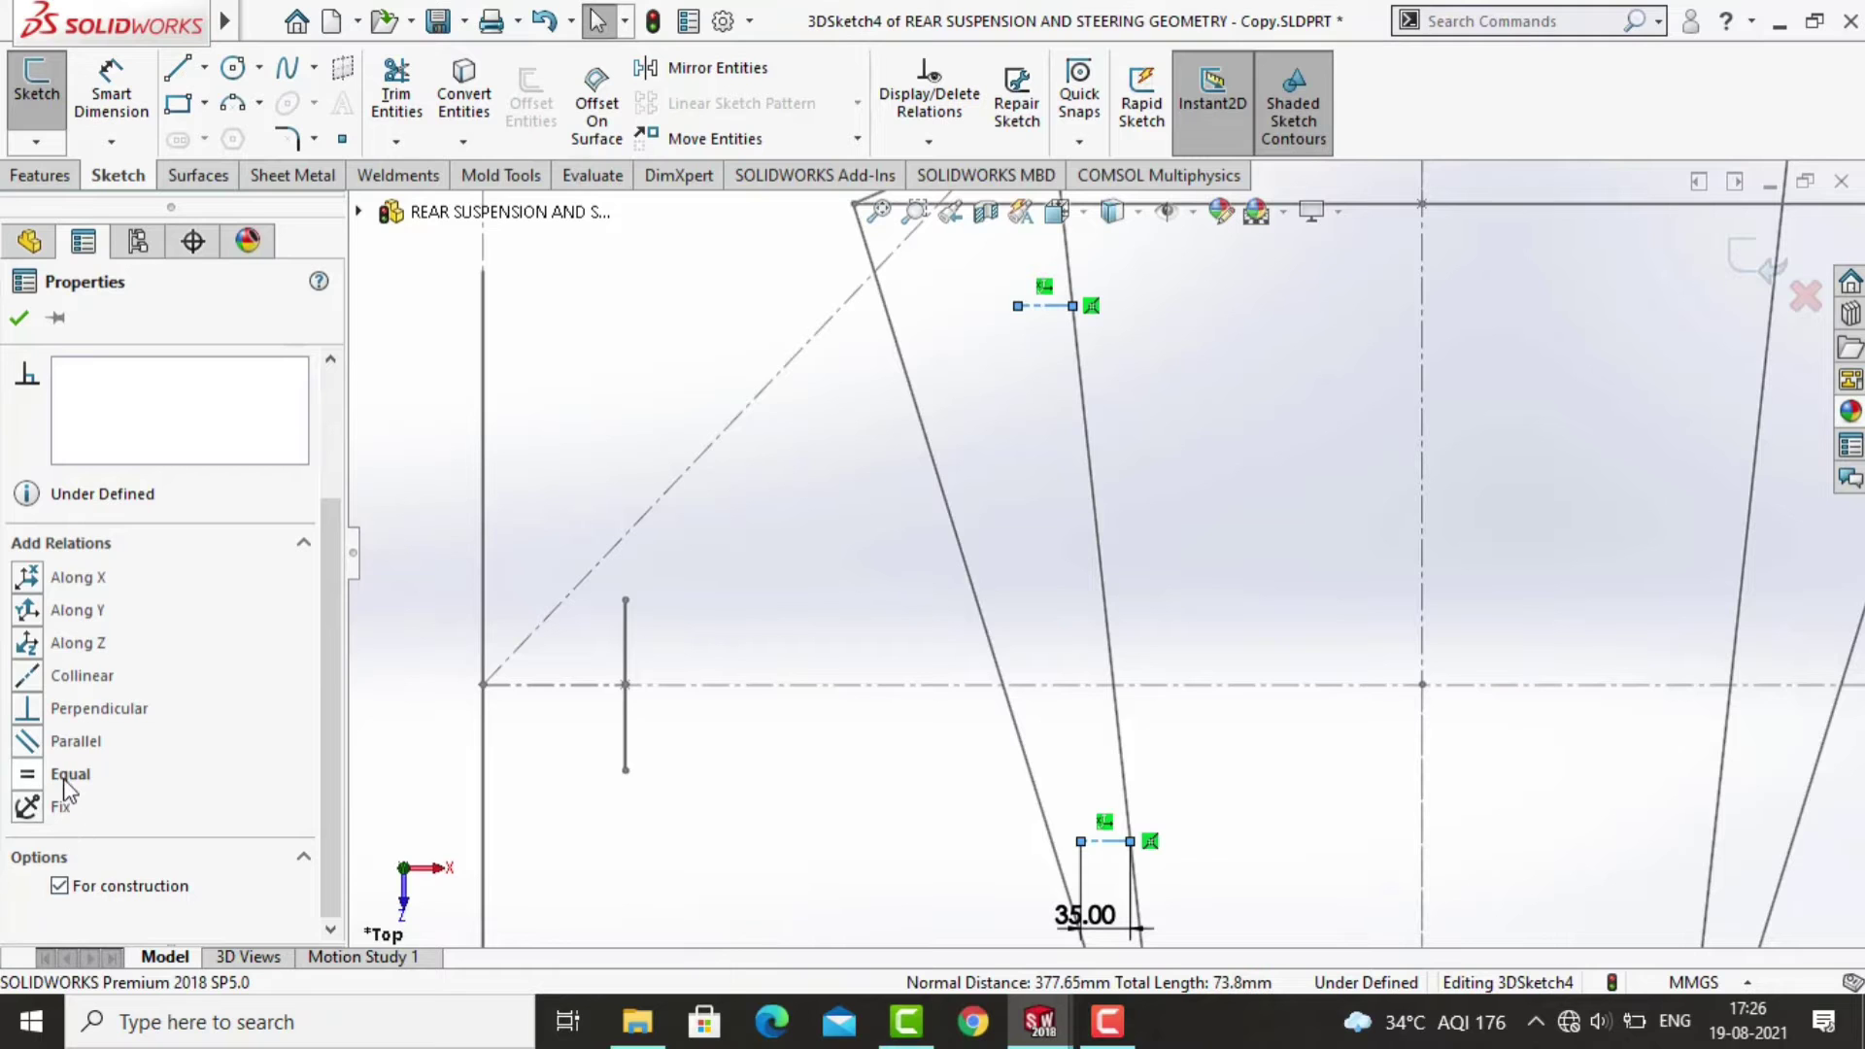
pyautogui.click(773, 850)
pyautogui.scroll(2, 774, 851)
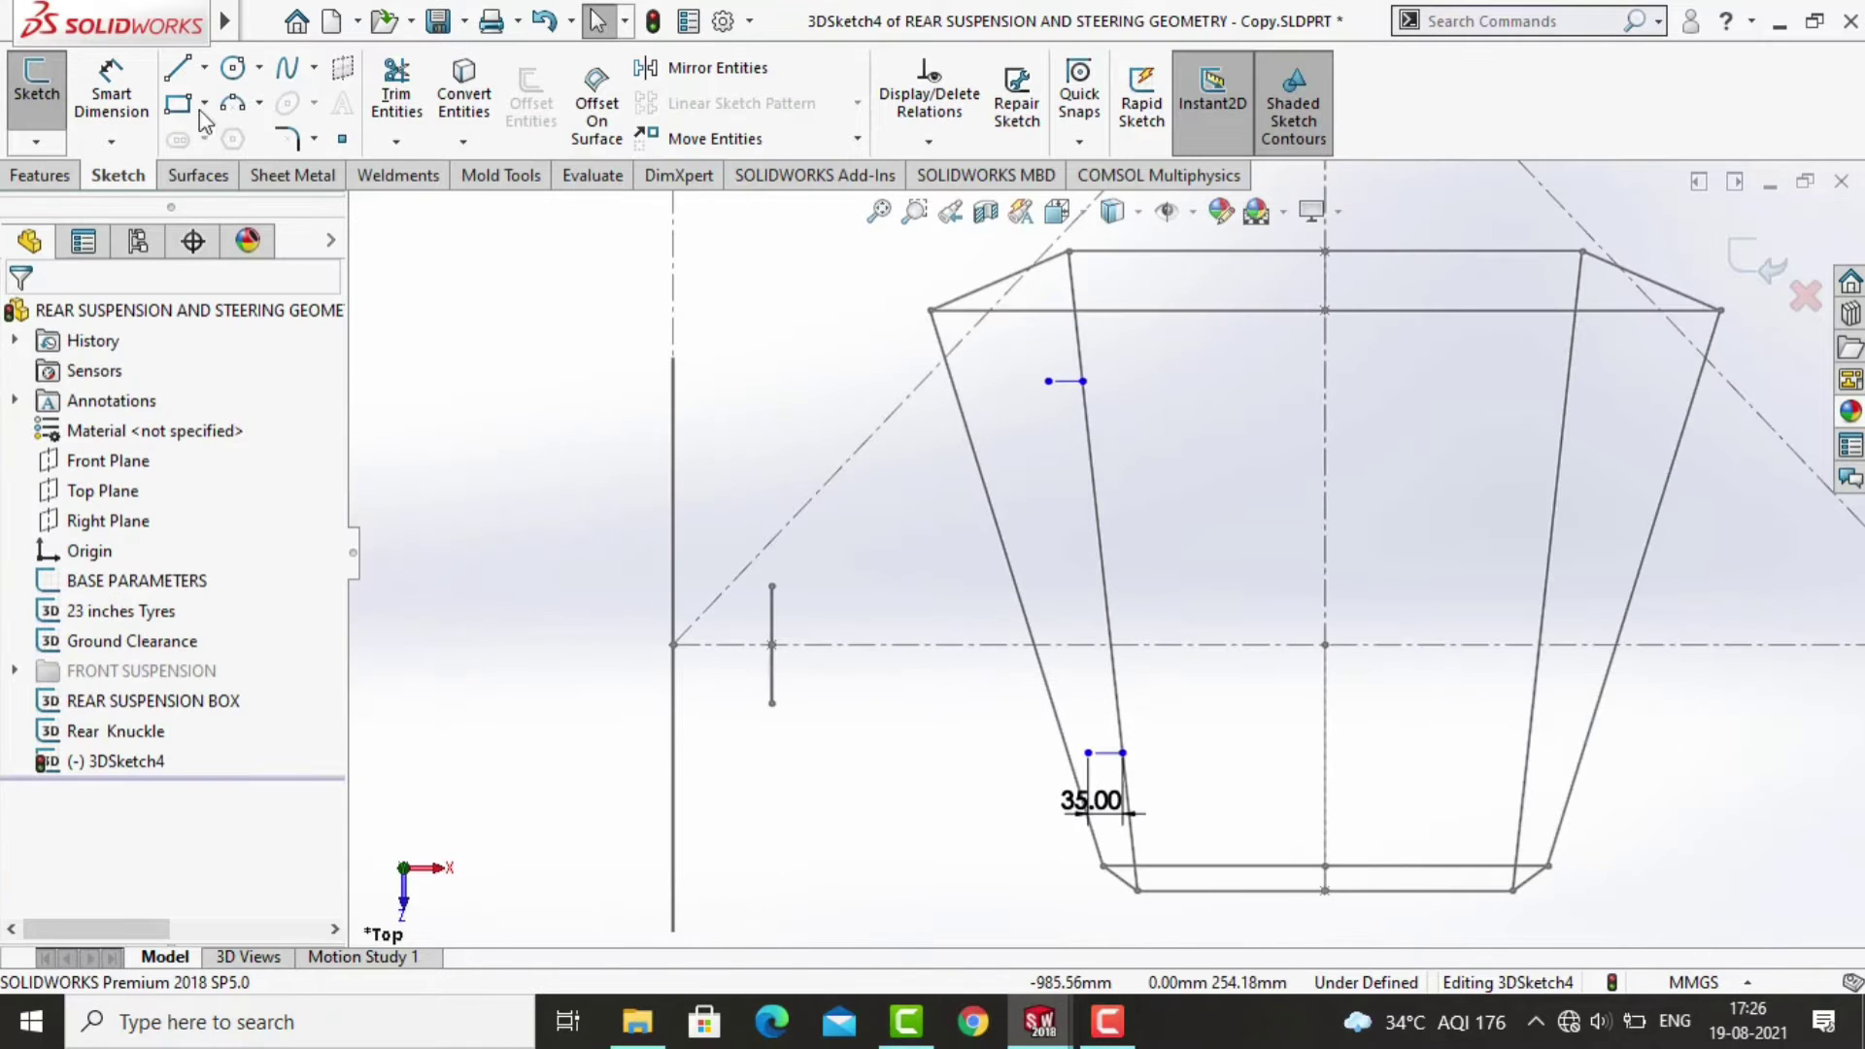
# Dimension the wide-end centerline's start point 200 mm from the box's lower corner along the side edge.
pyautogui.click(112, 93)
pyautogui.moveTo(1234, 379); pyautogui.dragTo(1178, 424, button='middle')
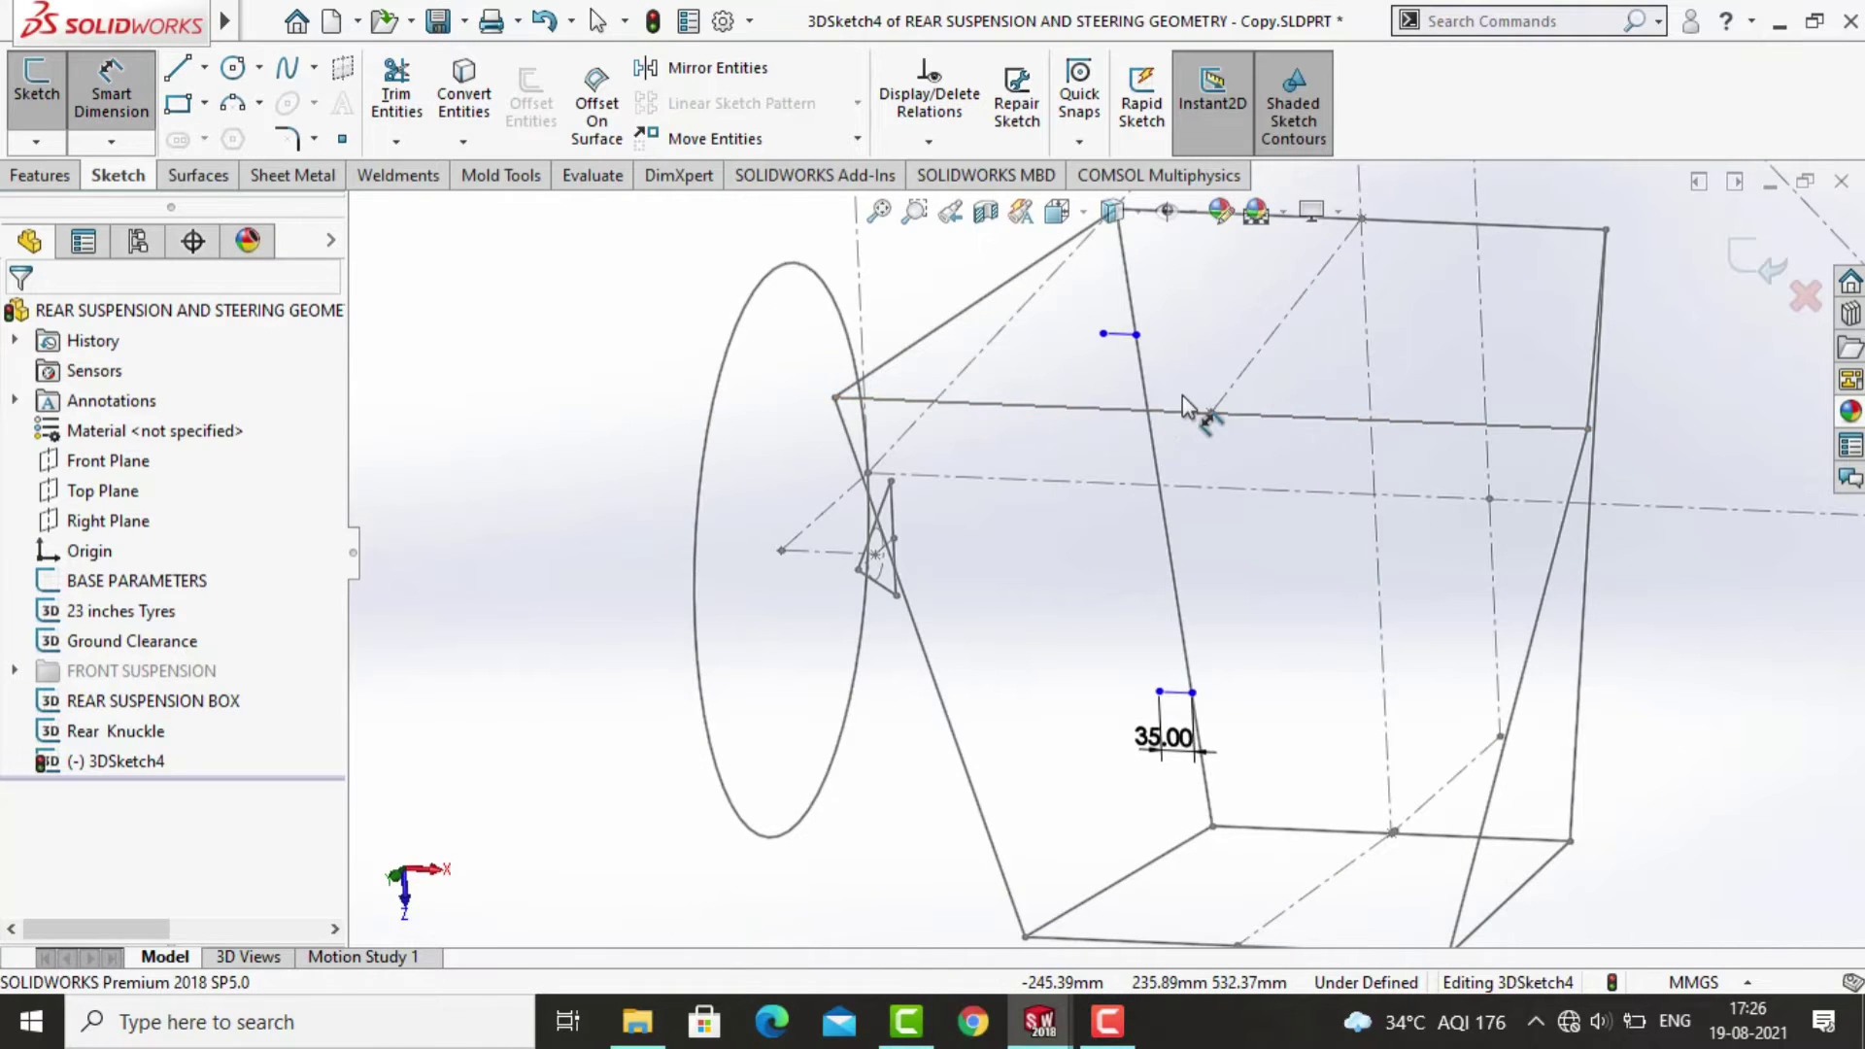
pyautogui.hotkey('ctrl', '5')
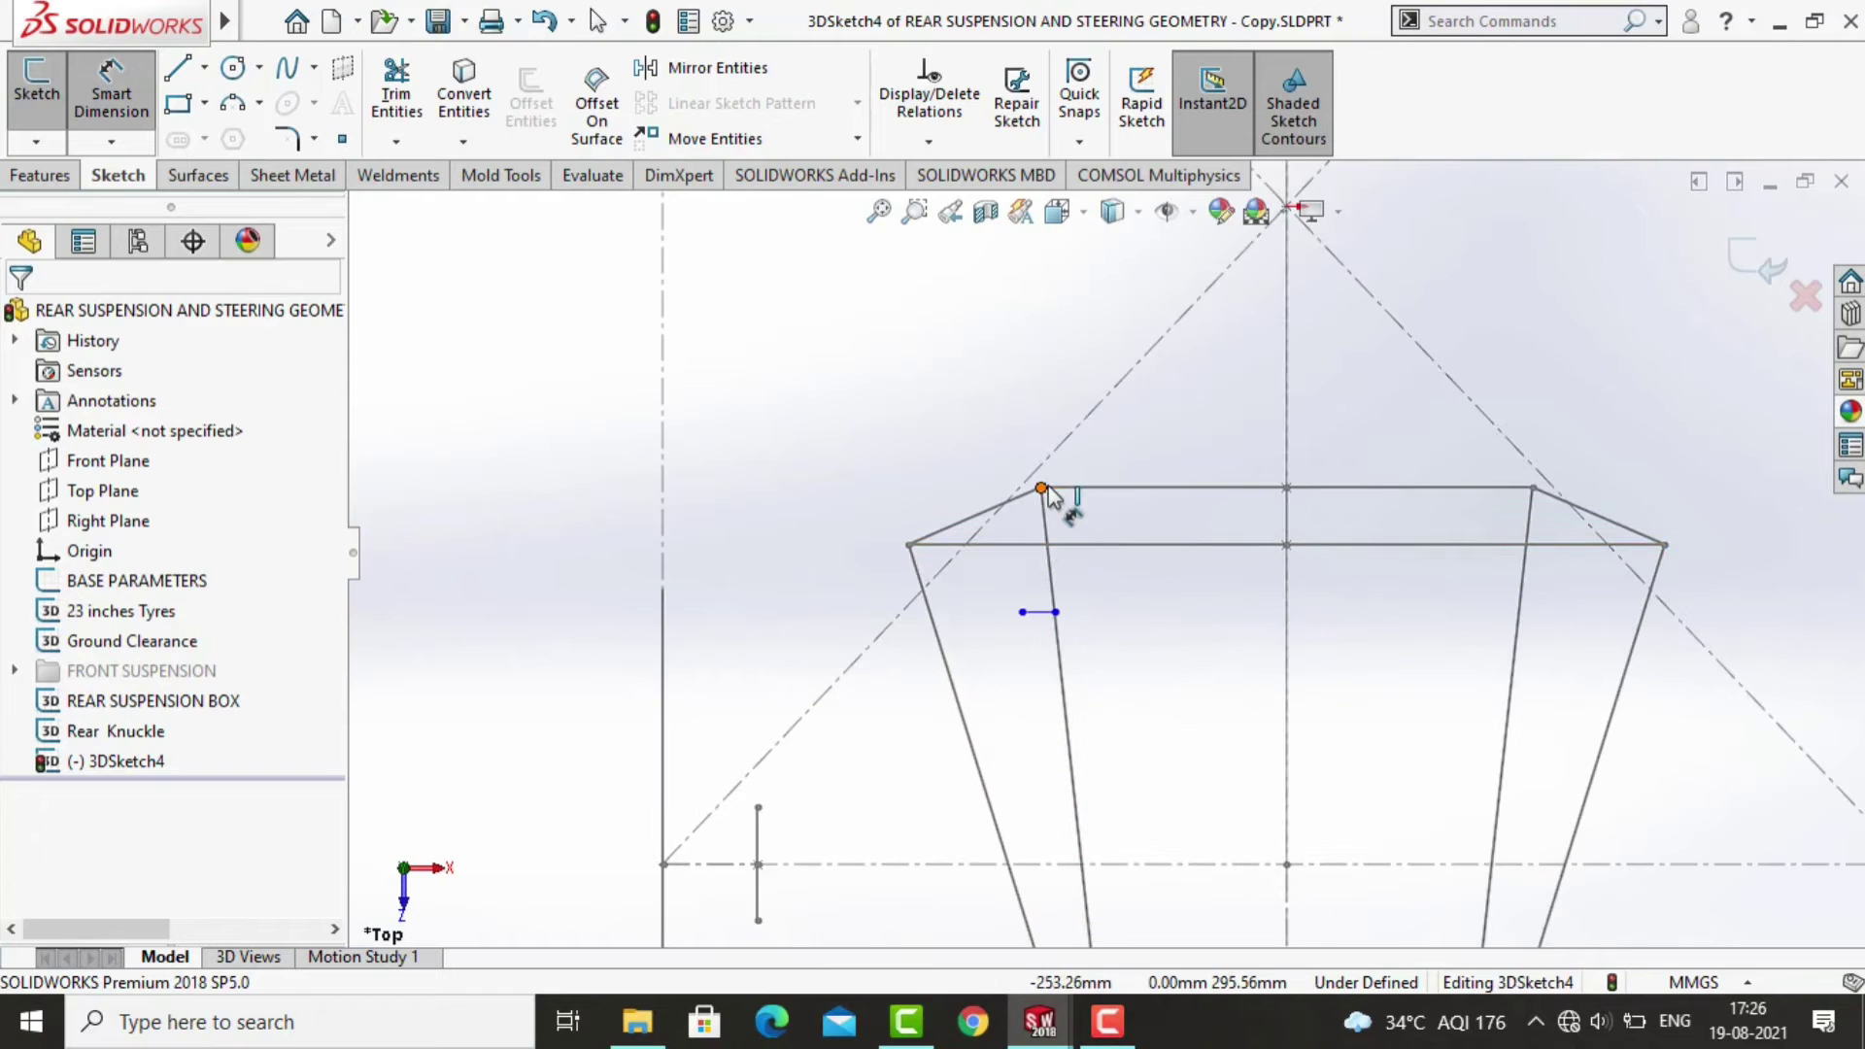
pyautogui.click(1044, 489)
pyautogui.click(1058, 614)
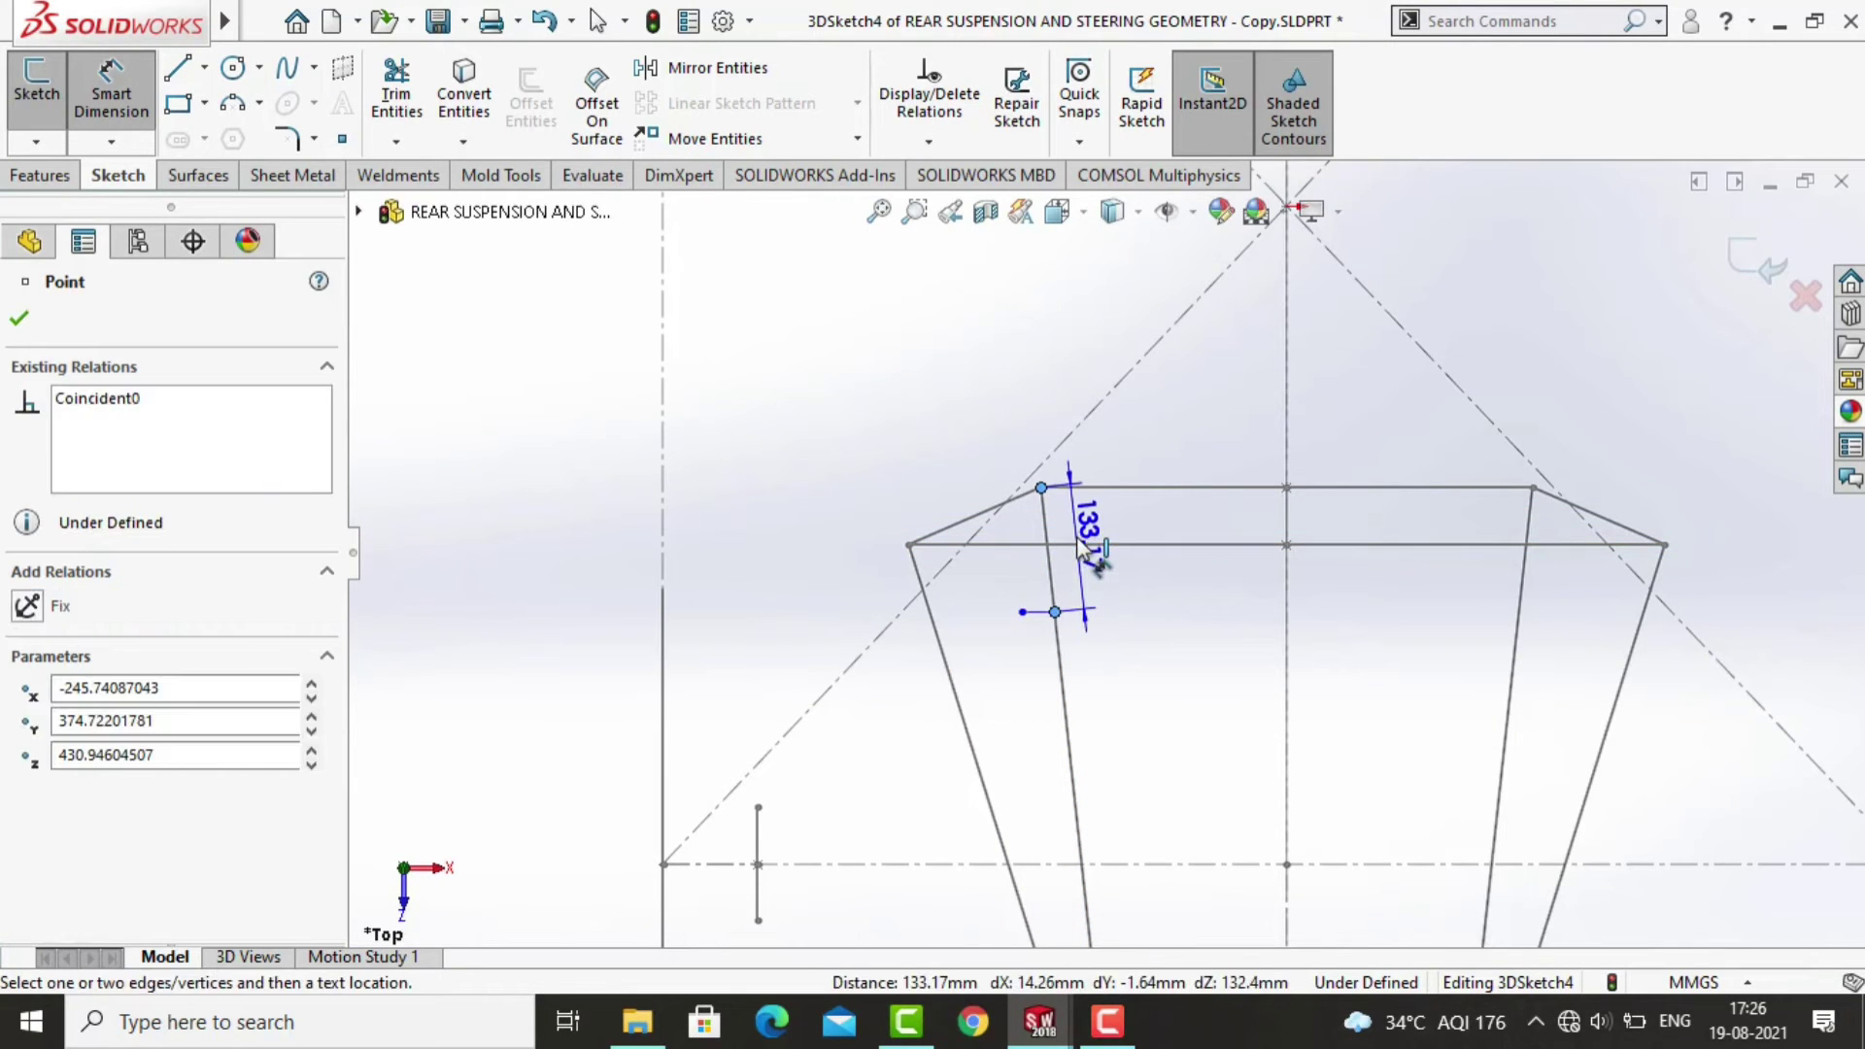
pyautogui.click(1075, 525)
pyautogui.write('200')
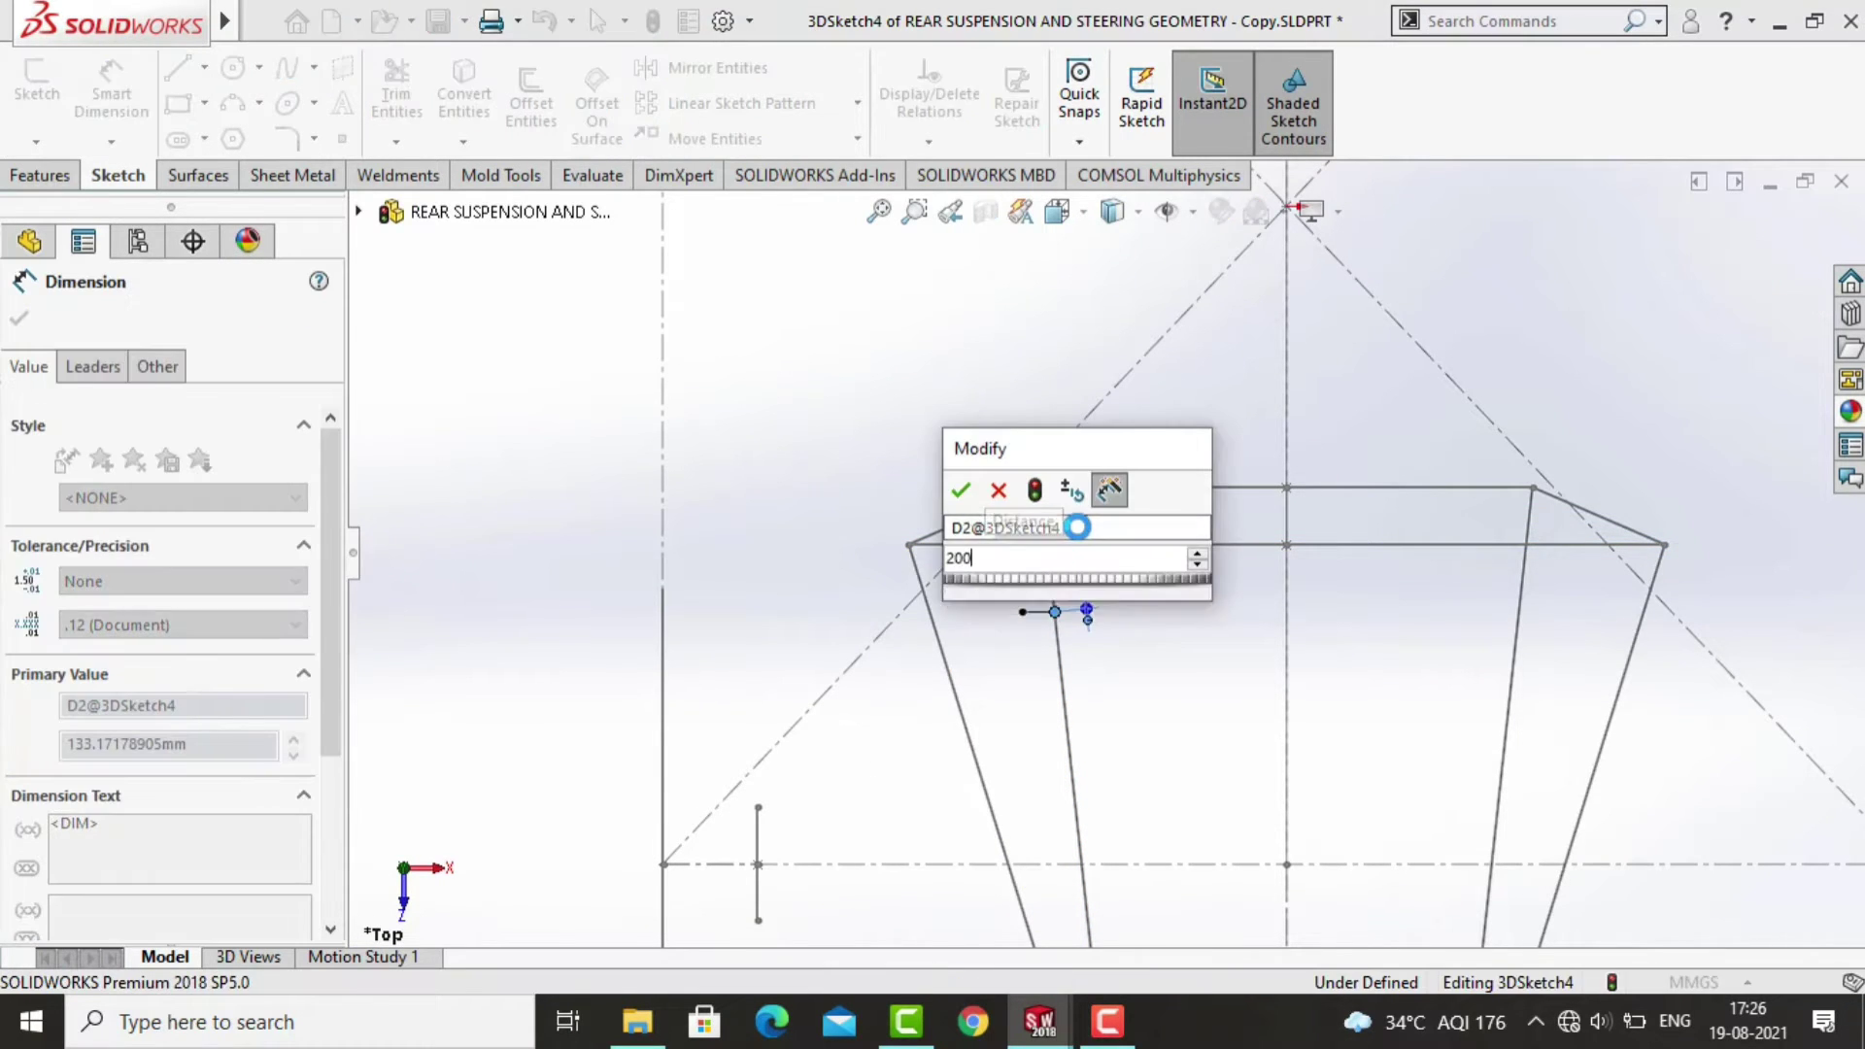
pyautogui.press('Return')
pyautogui.press('Escape')
# Dimension the distance between the start points of the two short centerlines along the box's lower side edge at 350 mm.
pyautogui.keyDown('ctrl'); pyautogui.moveTo(1103, 704); pyautogui.dragTo(1068, 442, button='middle'); pyautogui.keyUp('ctrl')
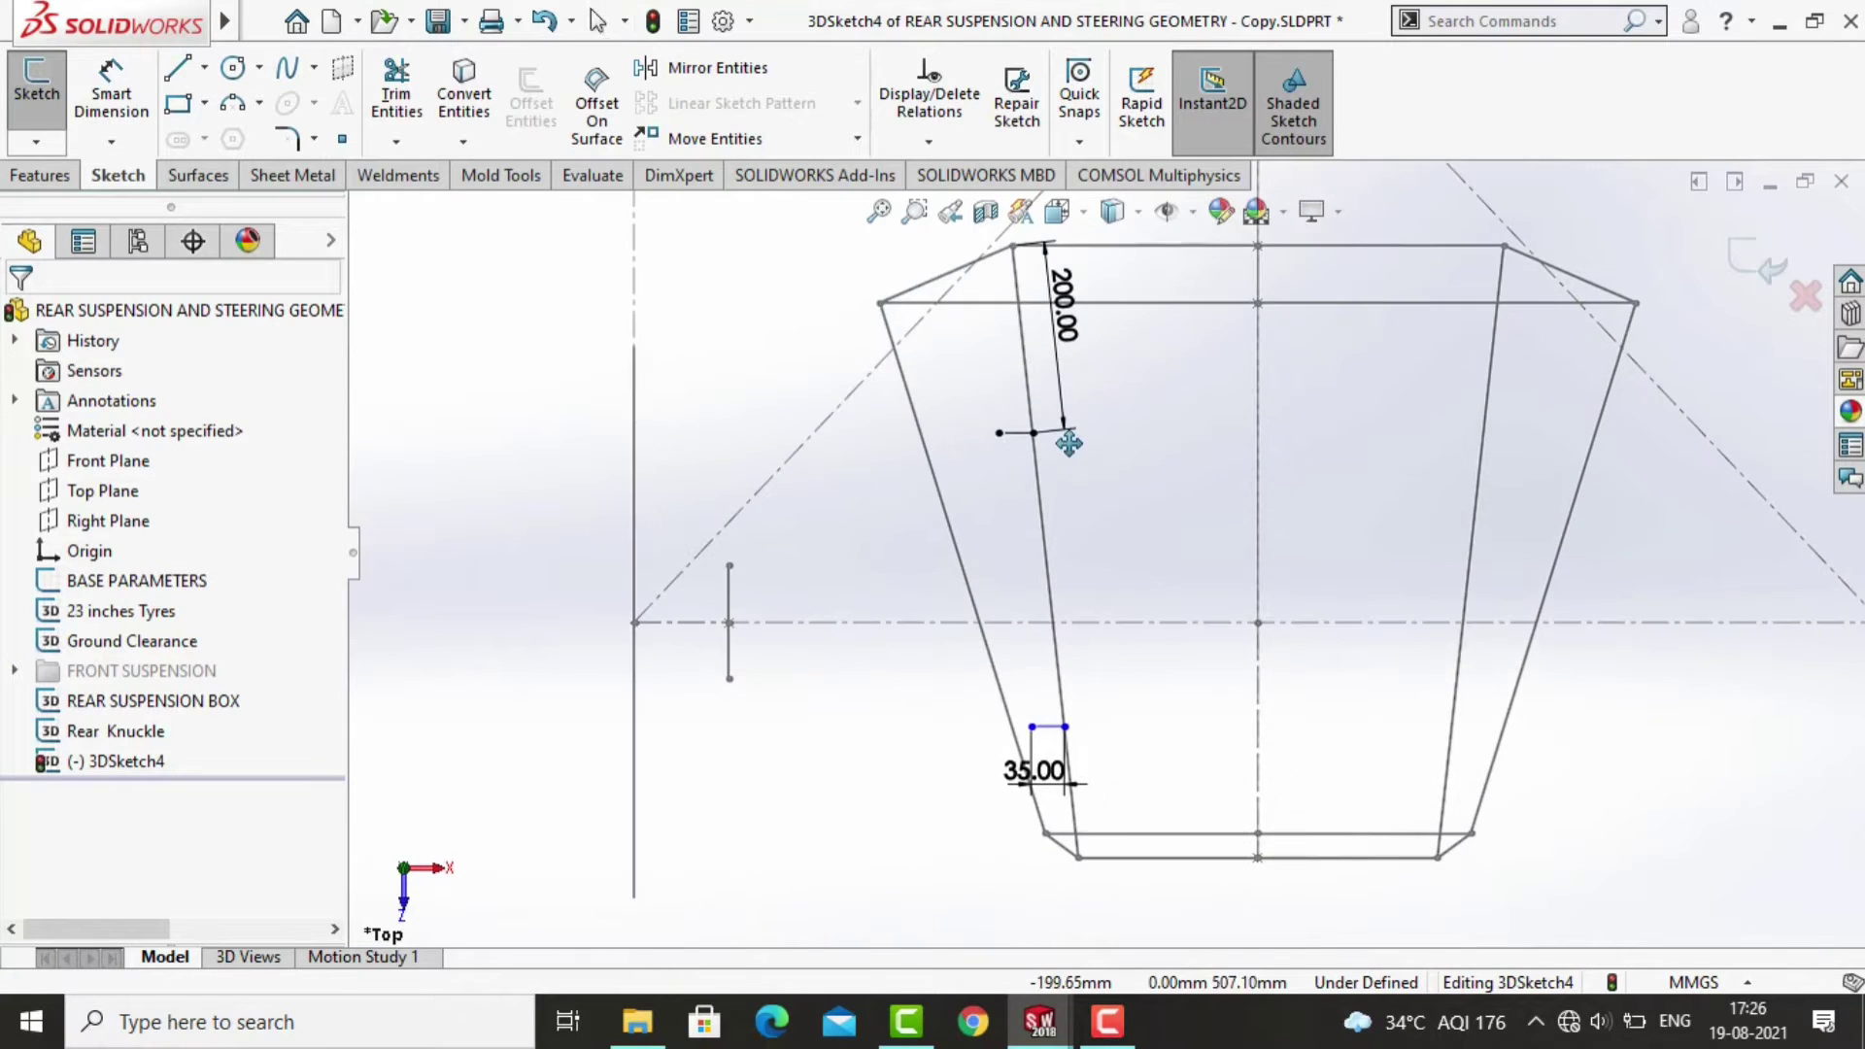
pyautogui.click(111, 97)
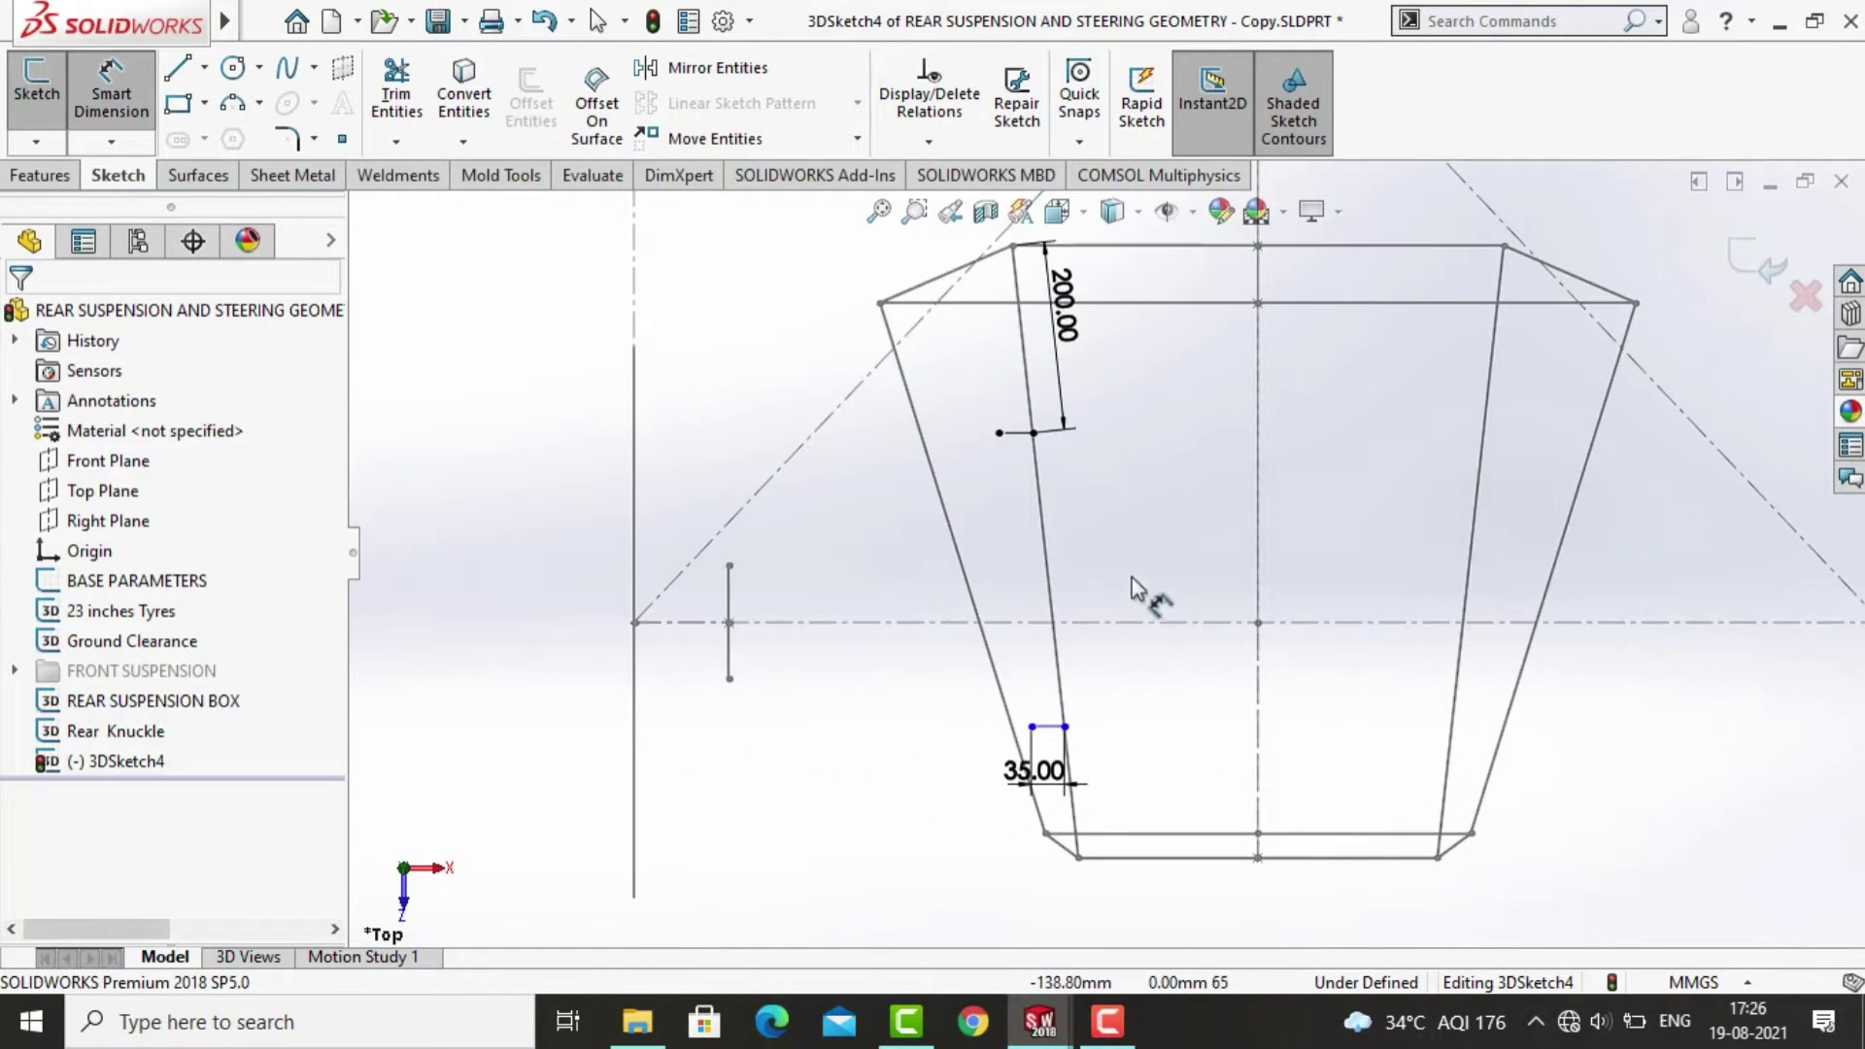
pyautogui.click(1032, 435)
pyautogui.click(1066, 727)
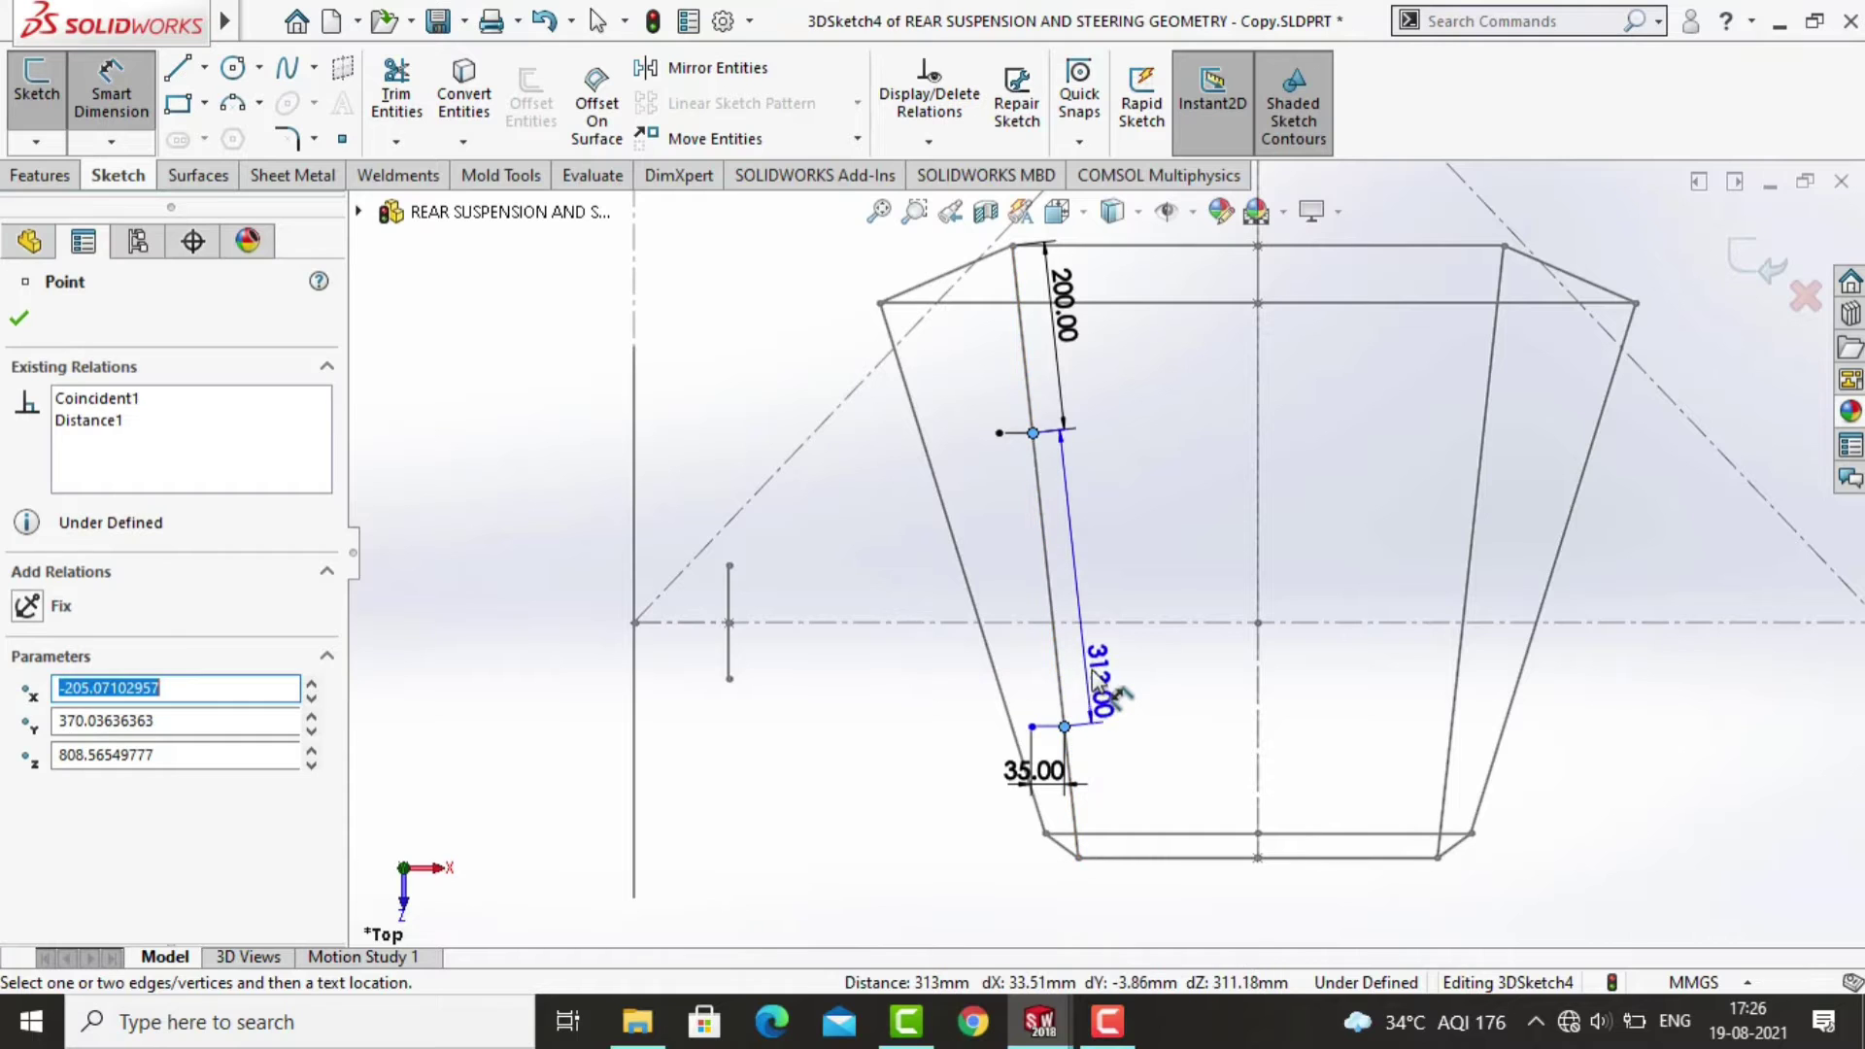
pyautogui.click(1093, 677)
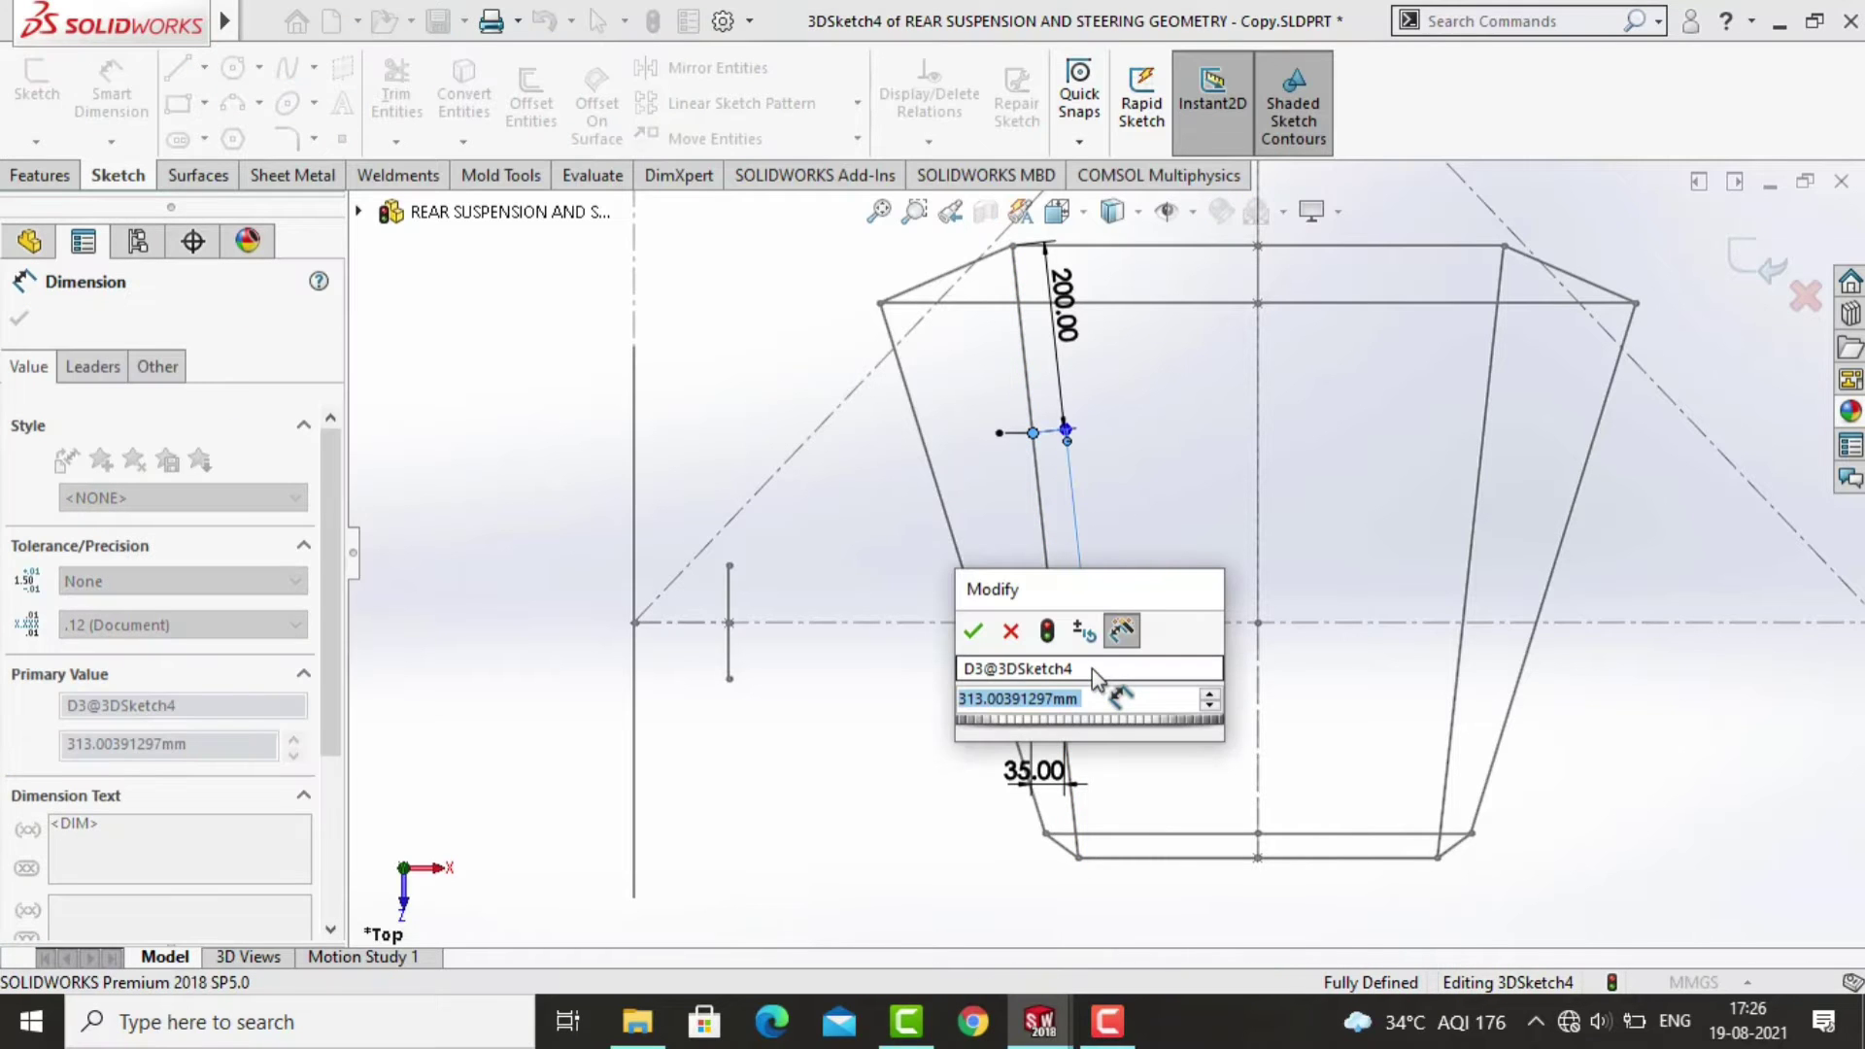
pyautogui.write('350')
pyautogui.press('Return')
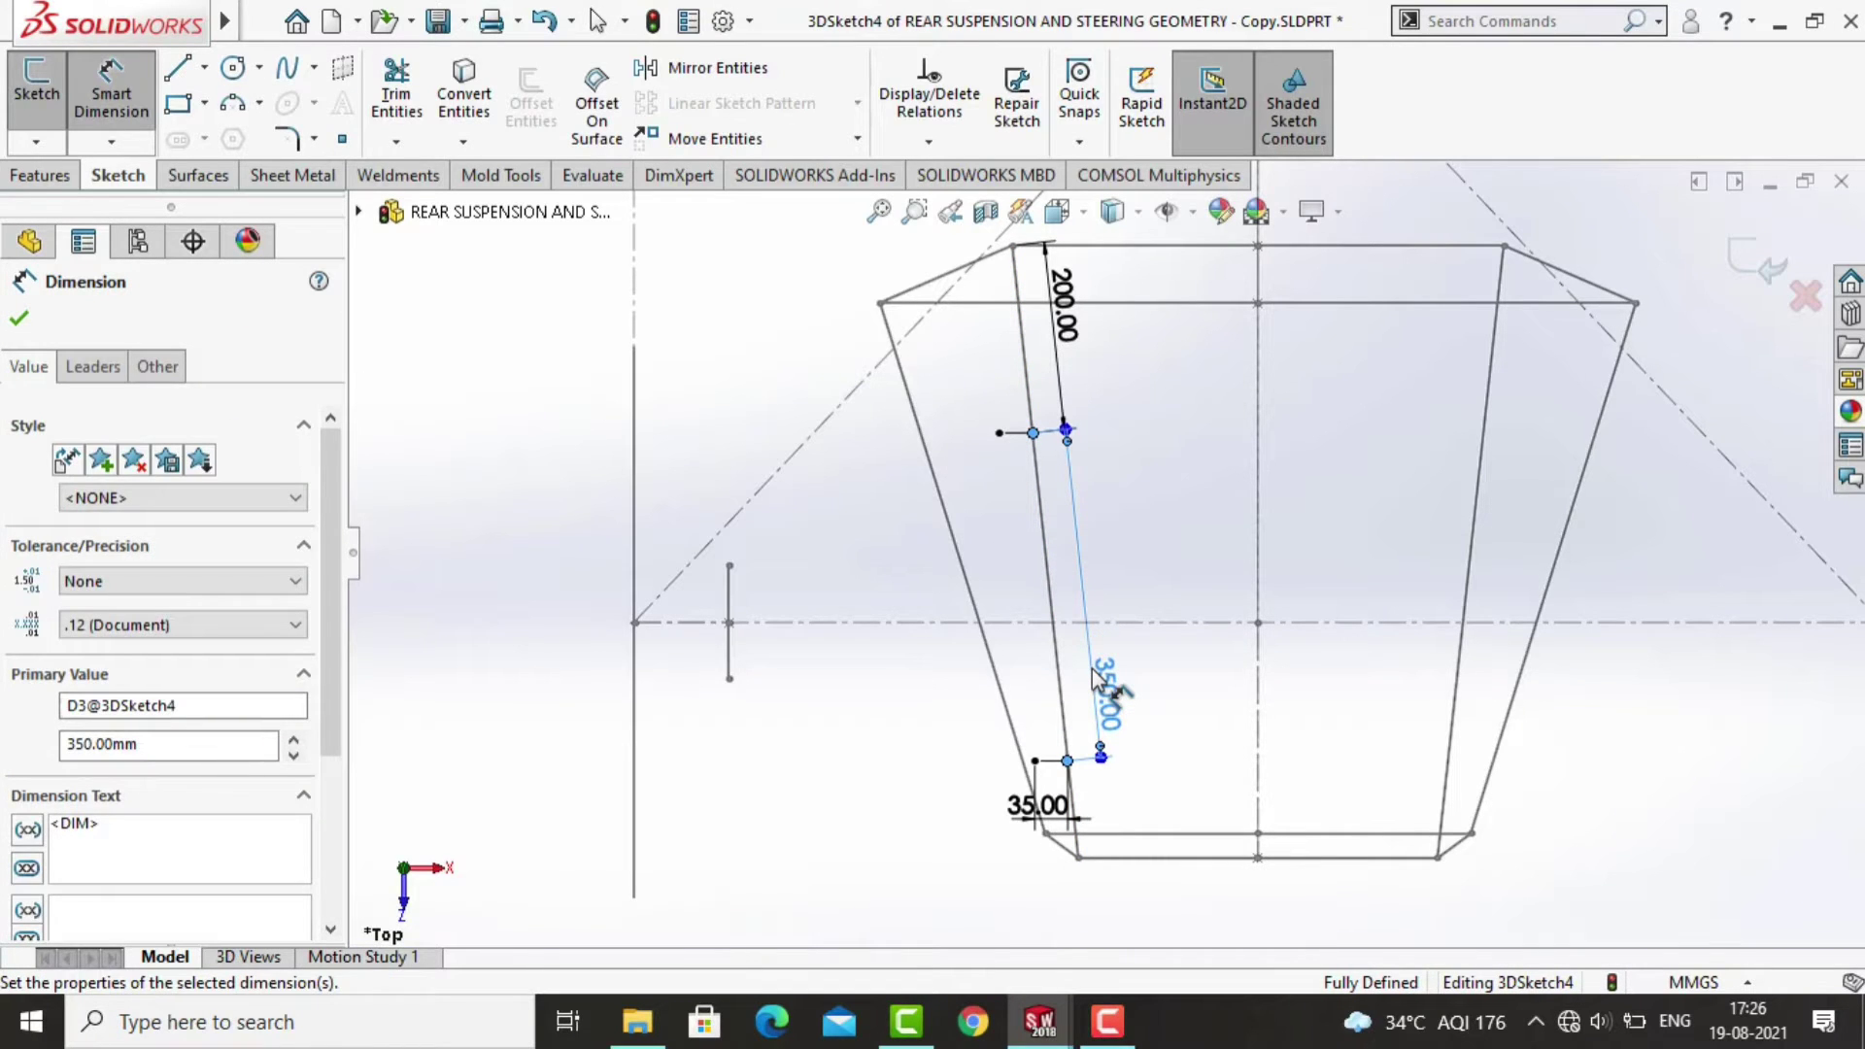
pyautogui.press('Escape')
# Draw a line from the outer end of the wide-end centerline to the nearer lower corner of the knuckle triangle.
pyautogui.moveTo(1093, 680)
pyautogui.mouseDown(button='middle')
pyautogui.moveTo(1064, 765)
pyautogui.moveTo(1066, 678)
pyautogui.moveTo(1266, 543)
pyautogui.moveTo(1244, 732)
pyautogui.moveTo(1166, 812)
pyautogui.moveTo(1087, 741)
pyautogui.moveTo(1139, 780)
pyautogui.mouseUp(button='middle')
pyautogui.scroll(3, 1140, 780)
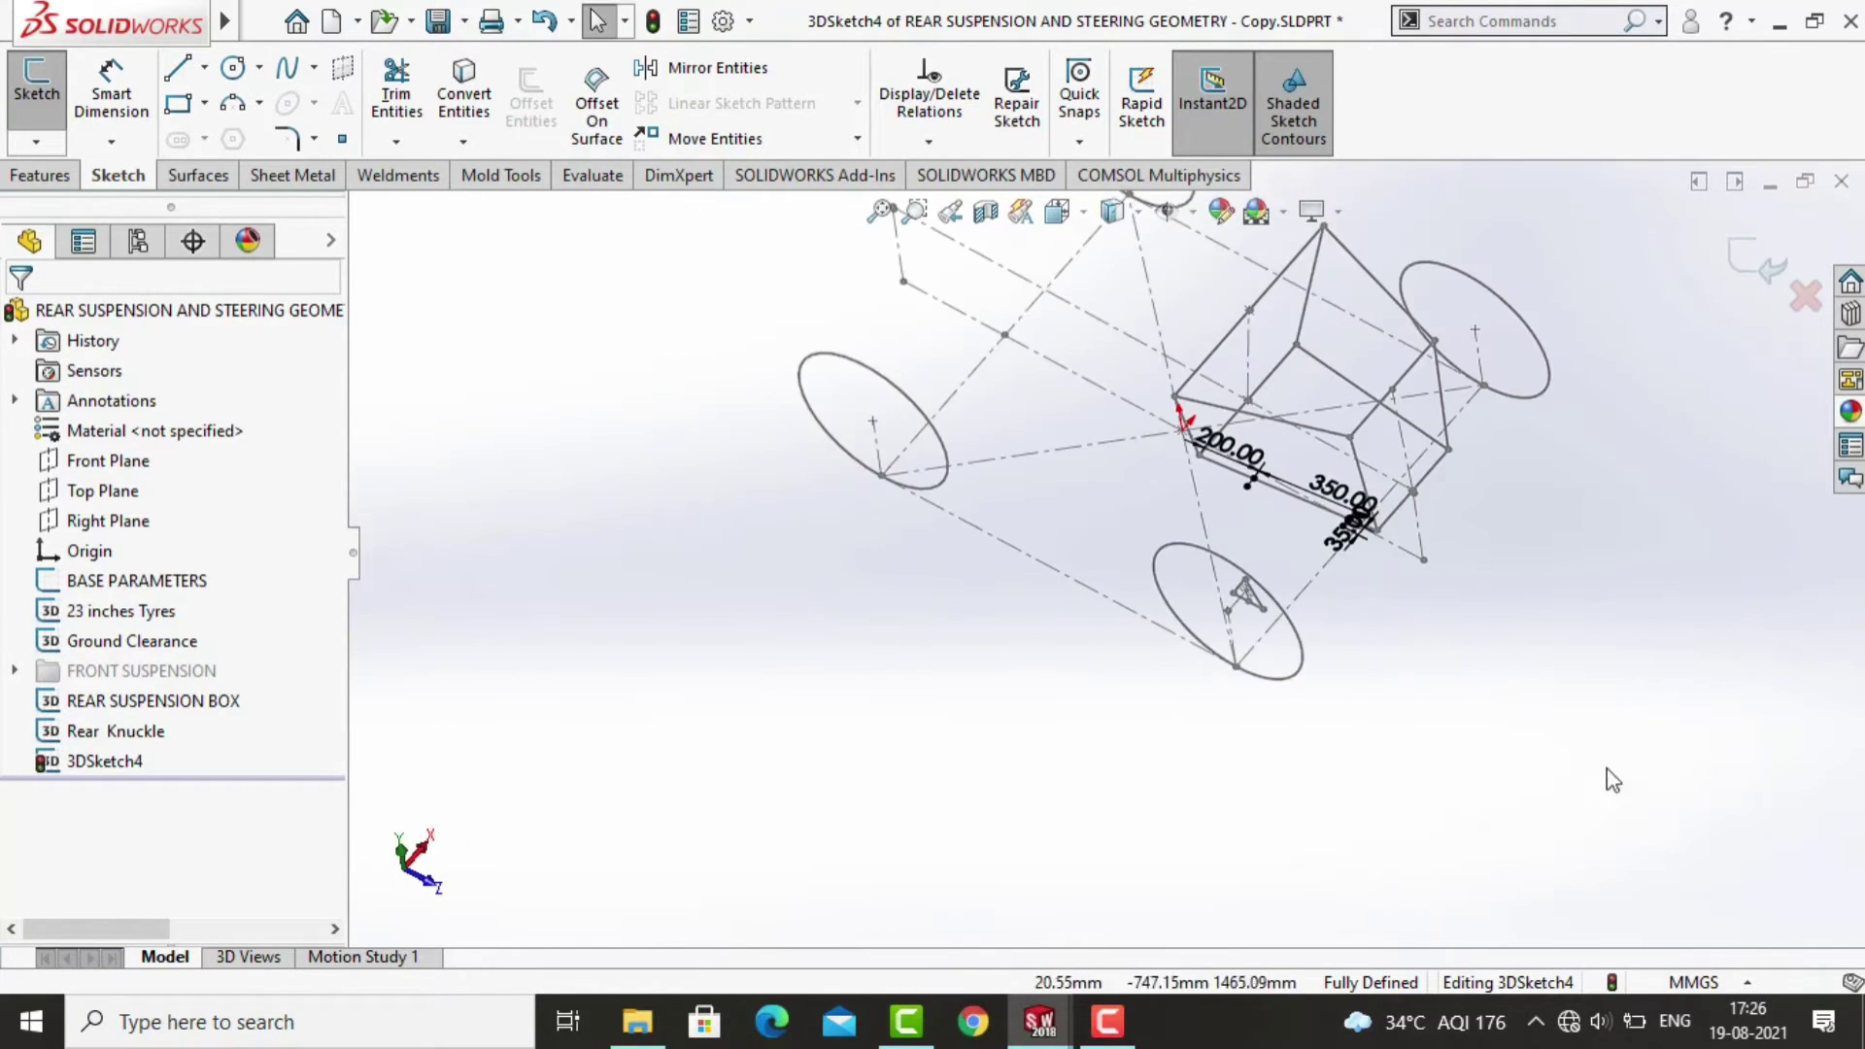
pyautogui.scroll(-5, 1360, 455)
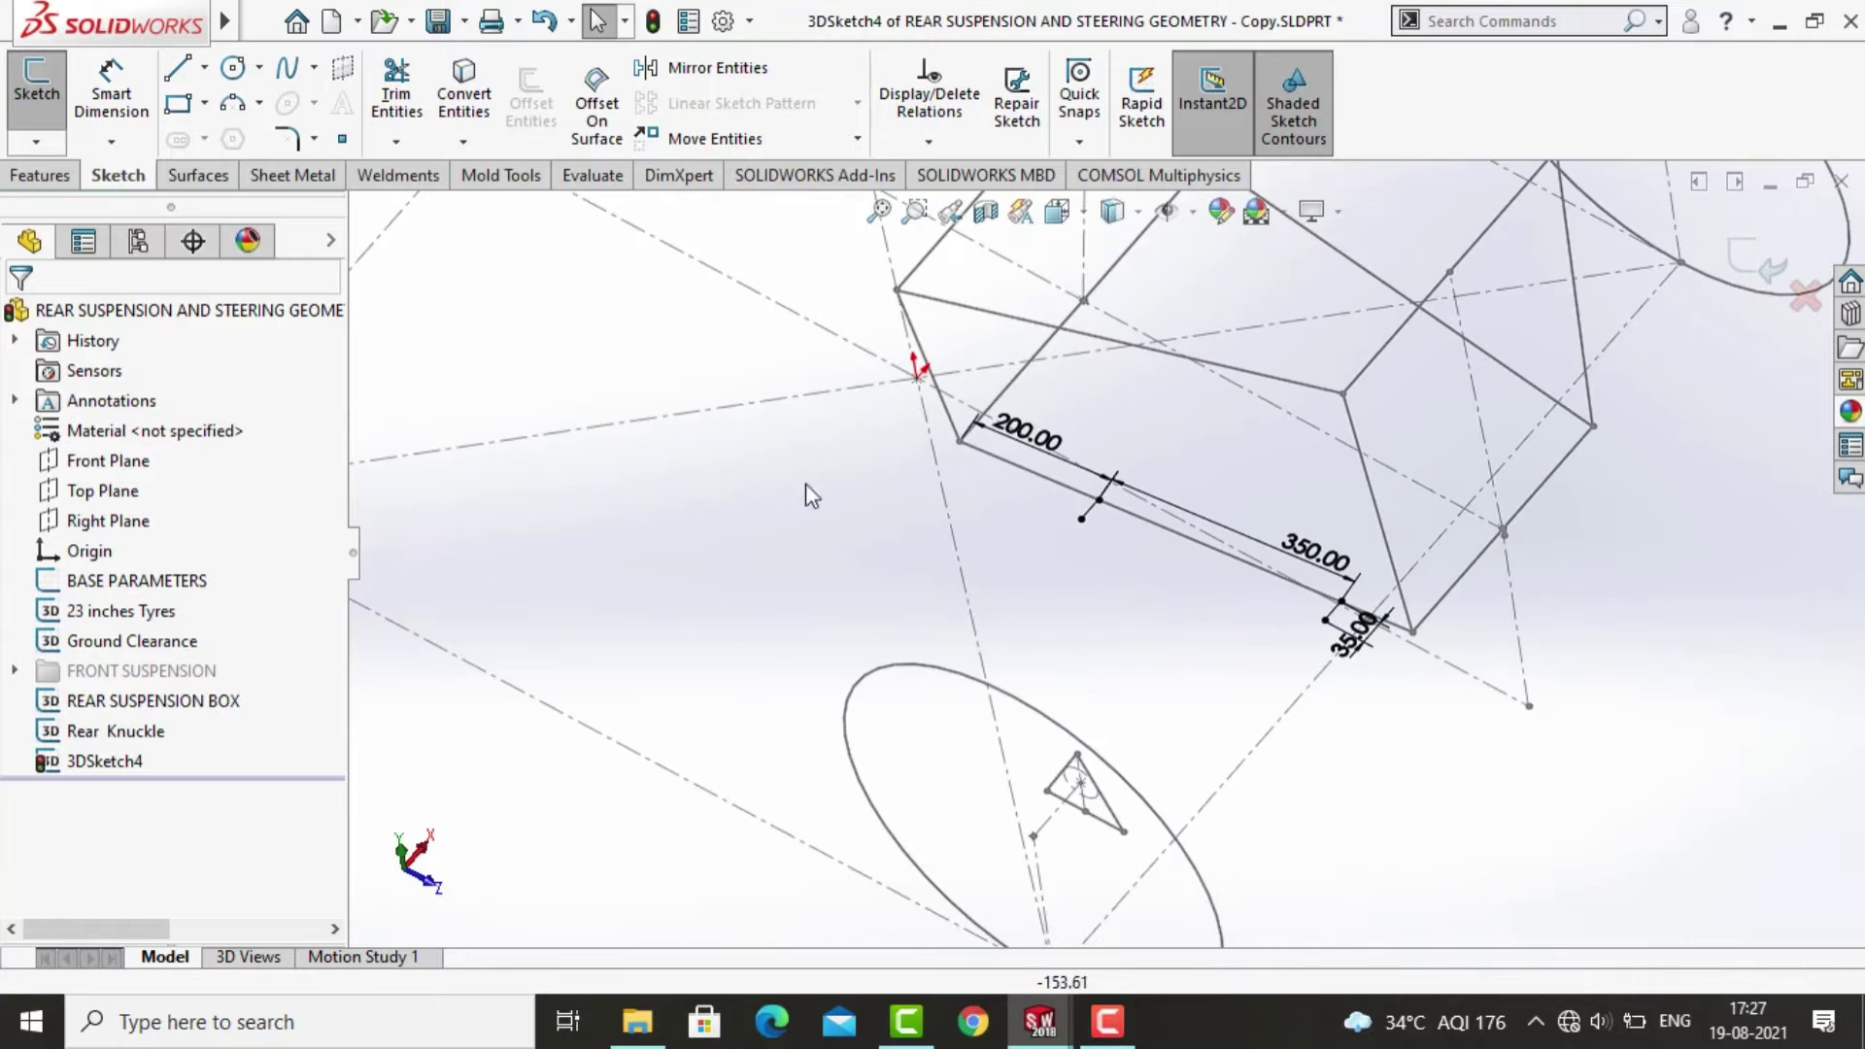
pyautogui.click(174, 73)
pyautogui.click(1080, 520)
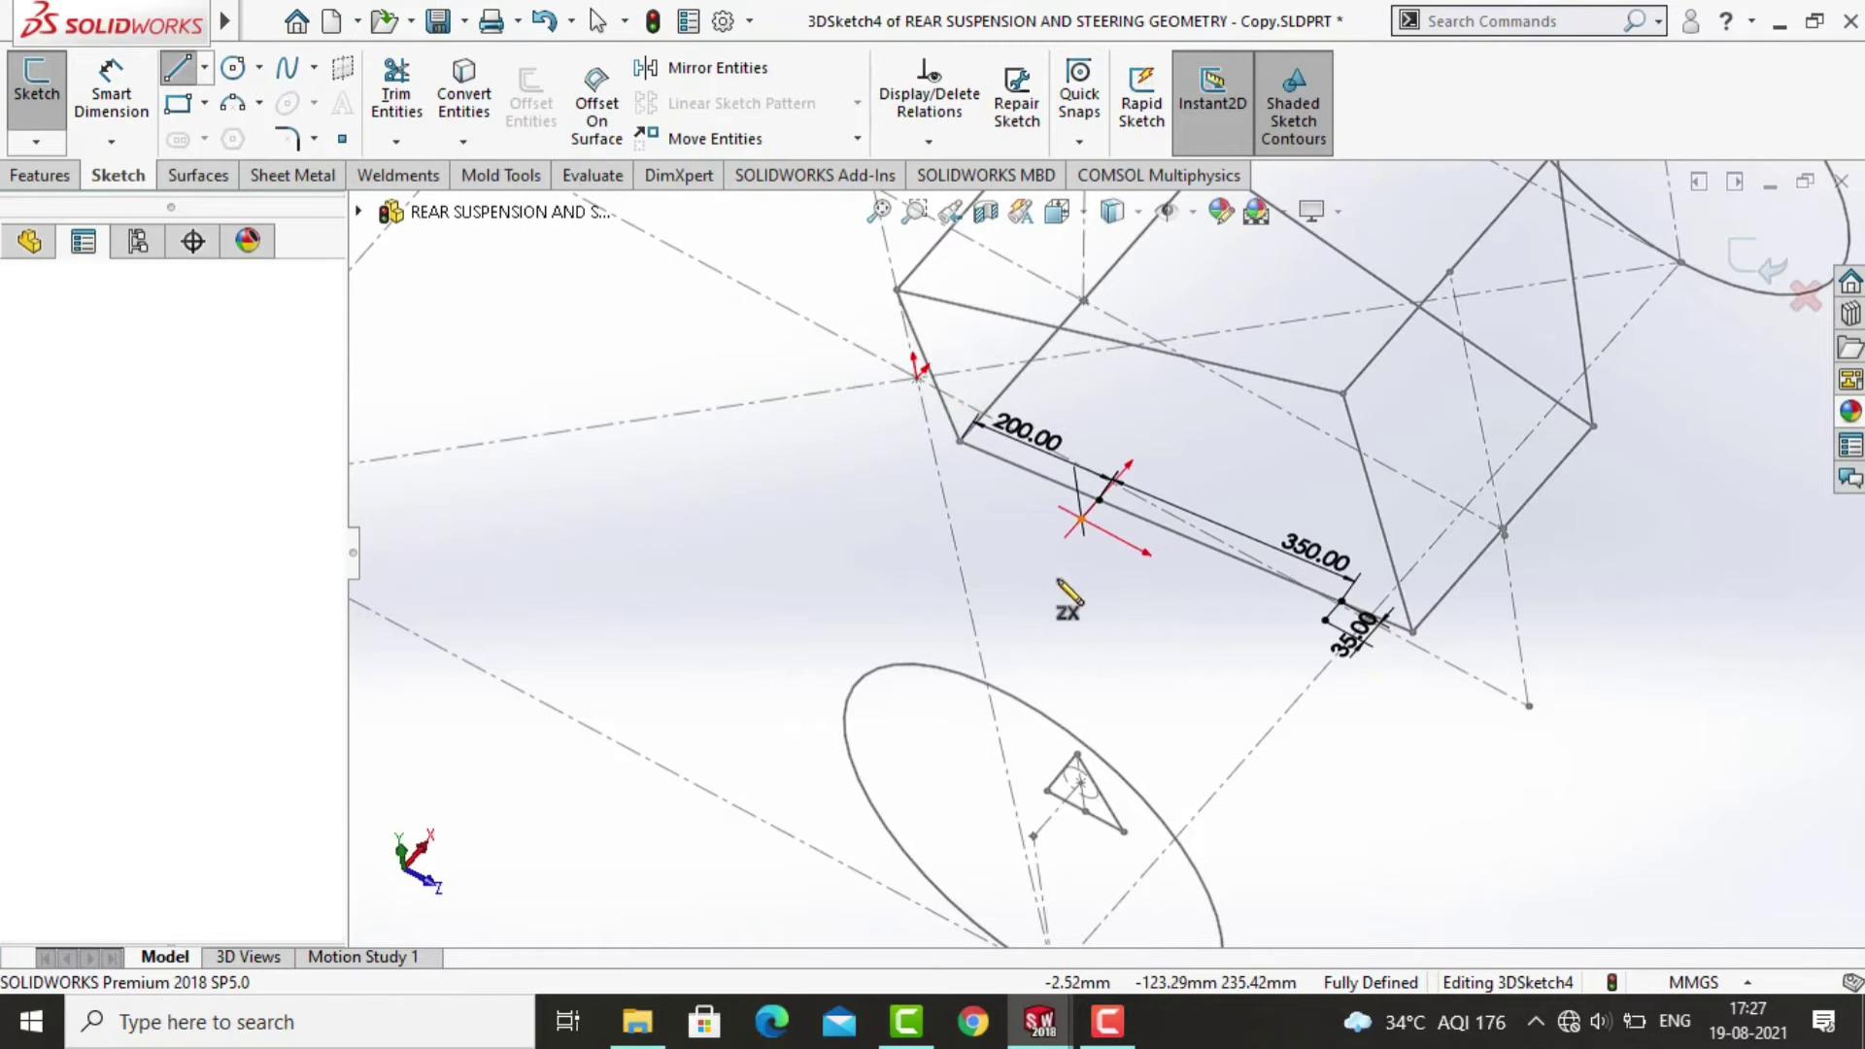
pyautogui.click(1047, 789)
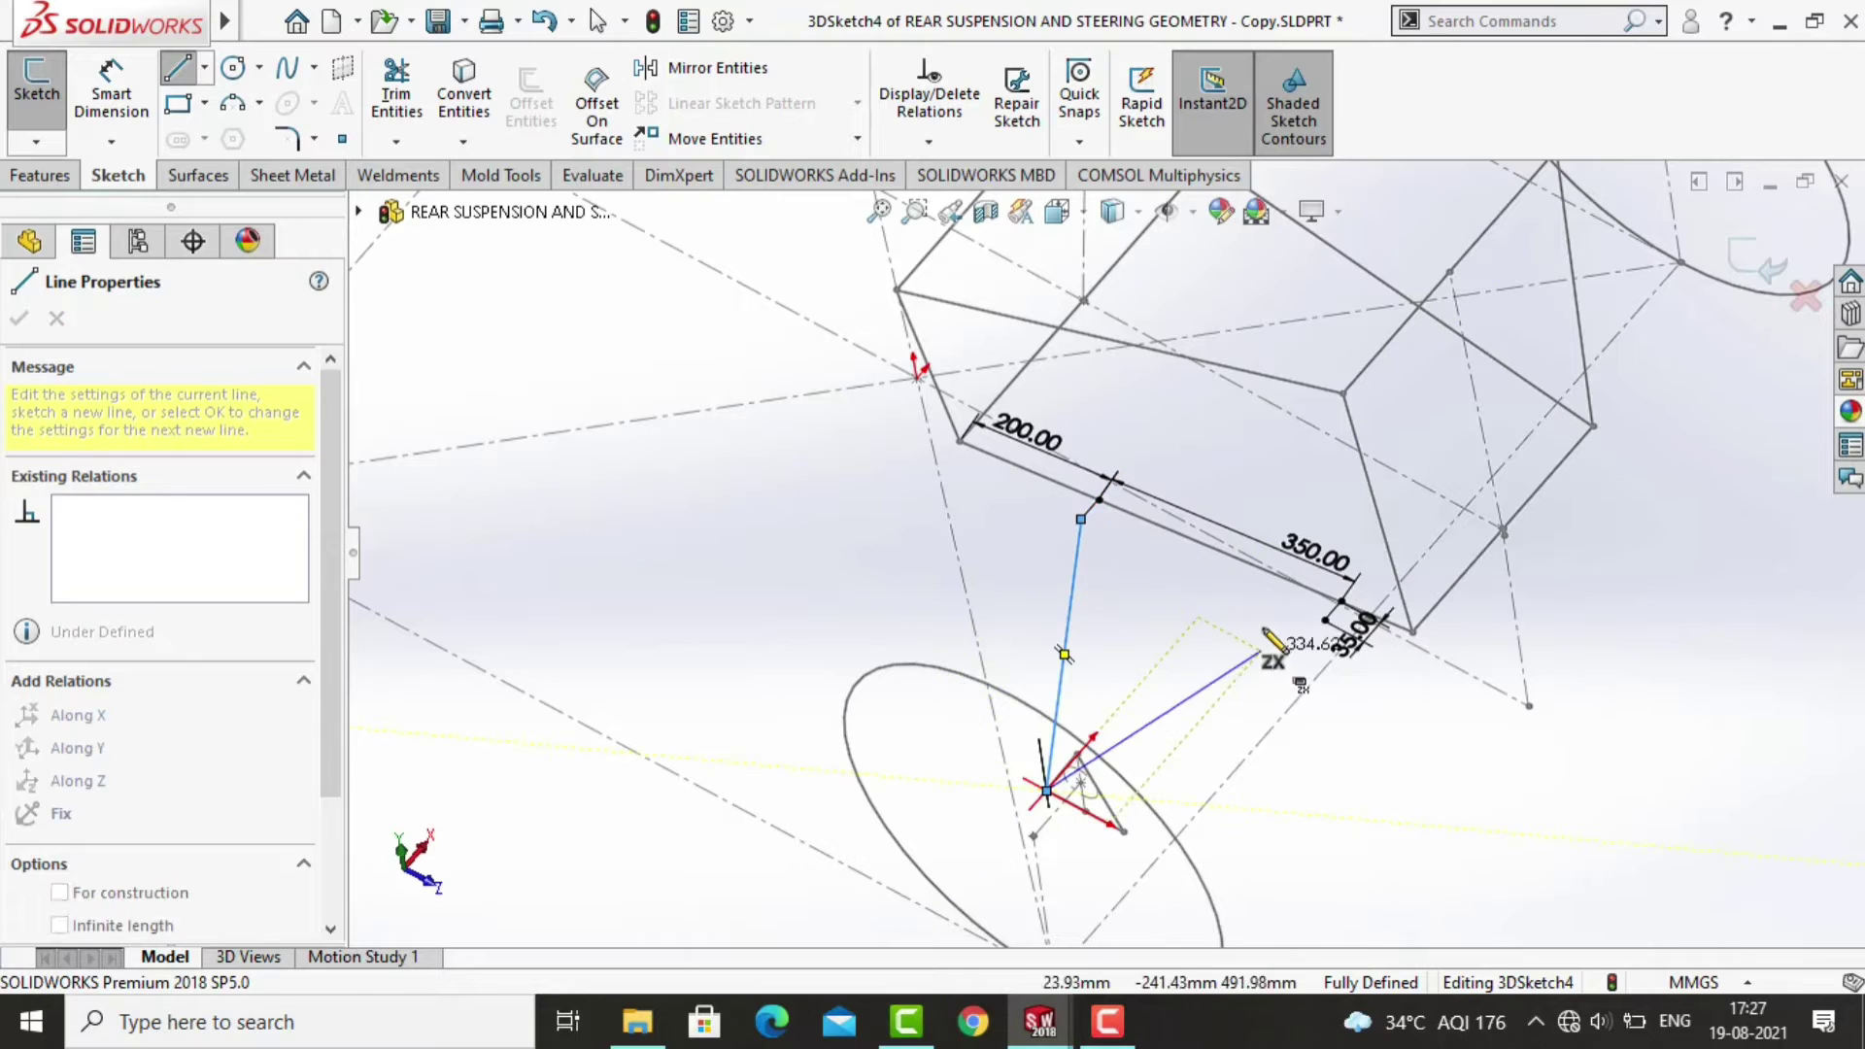
pyautogui.press('Escape')
# Draw the second arm line between the knuckle's other lower corner and the narrow-end centerline's outer end, and join the two centerline ends.
pyautogui.click(177, 73)
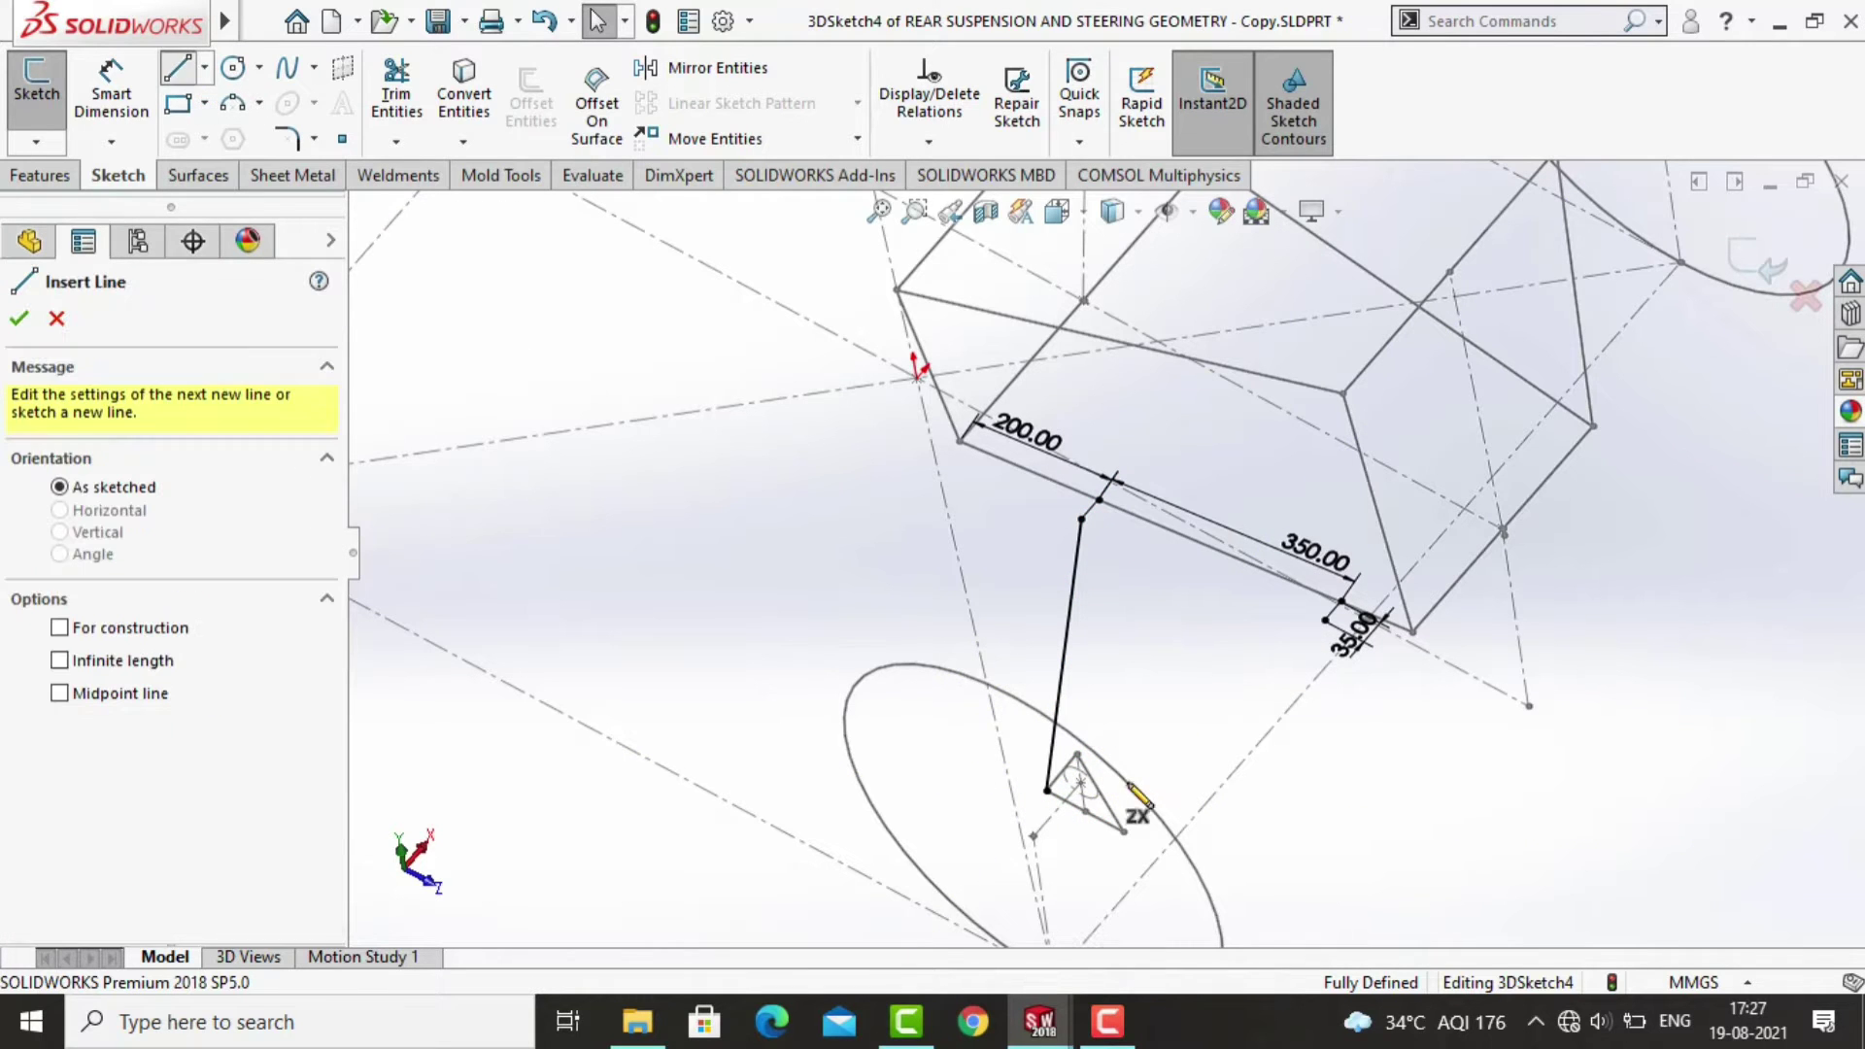
pyautogui.click(1324, 619)
pyautogui.click(1082, 521)
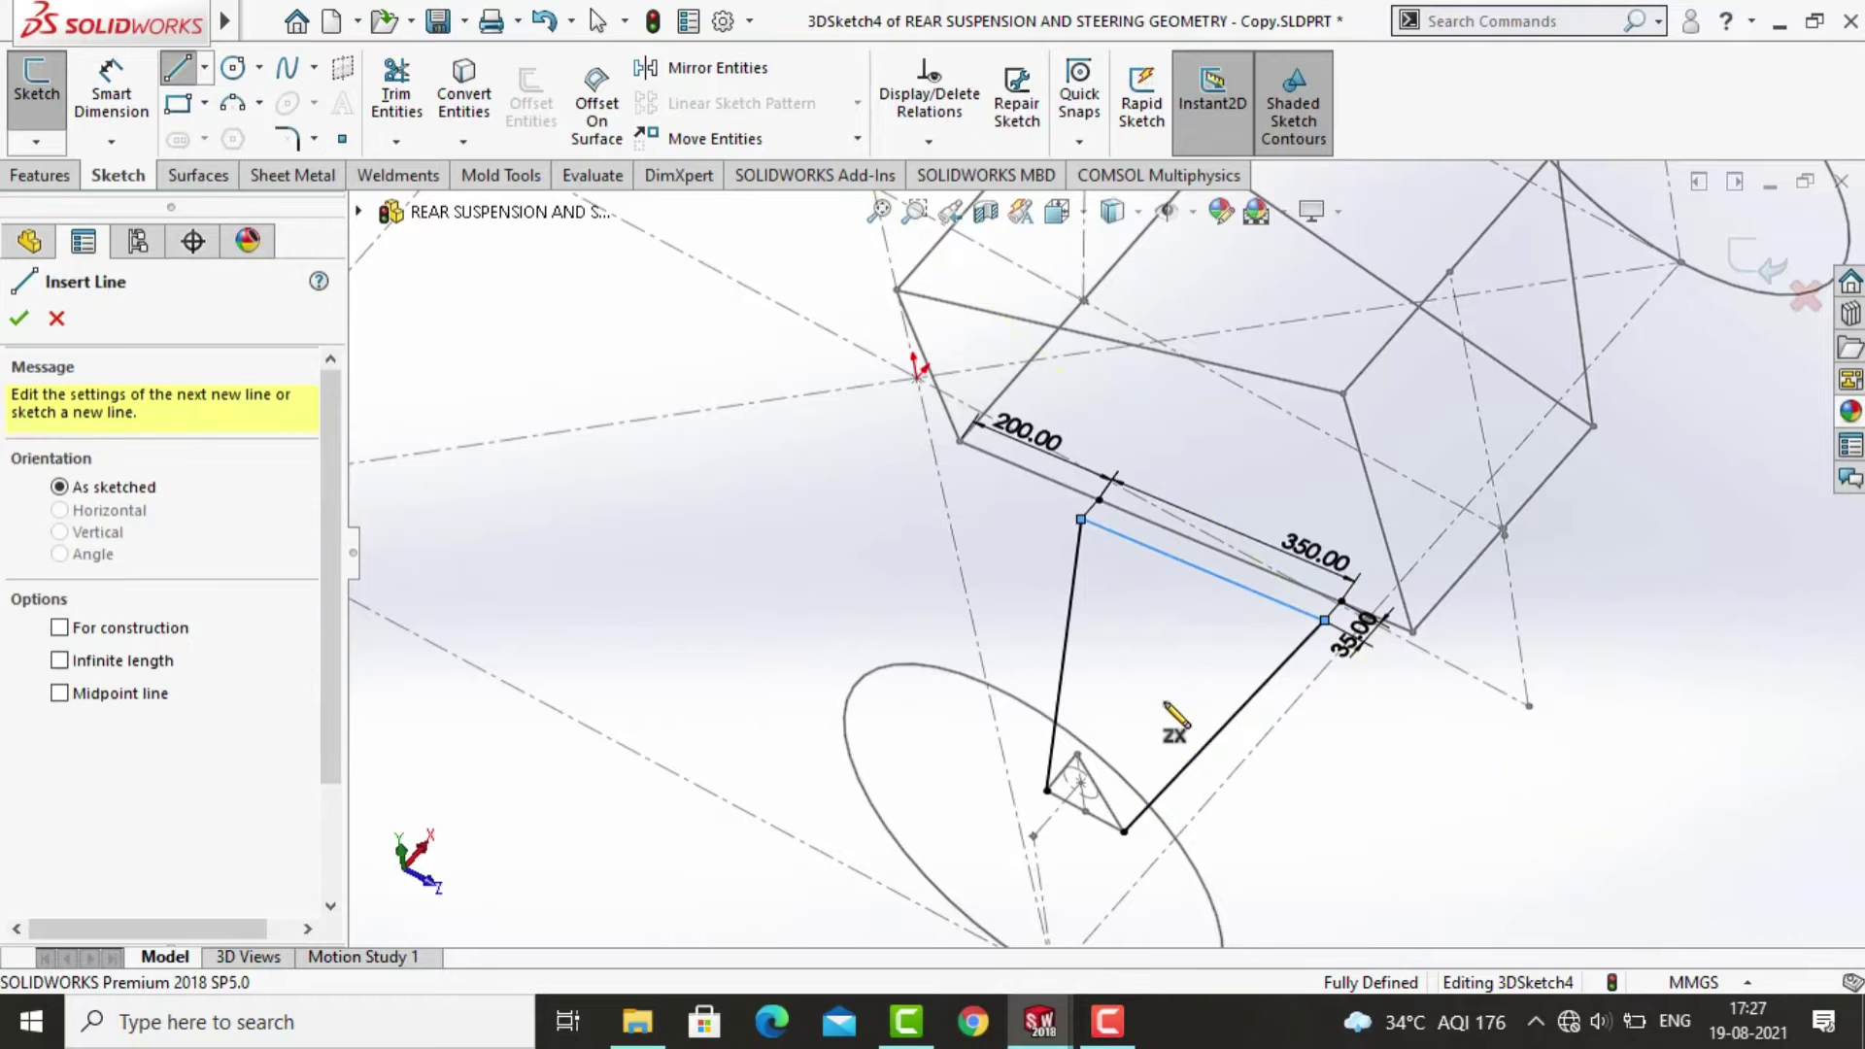
pyautogui.press('Escape')
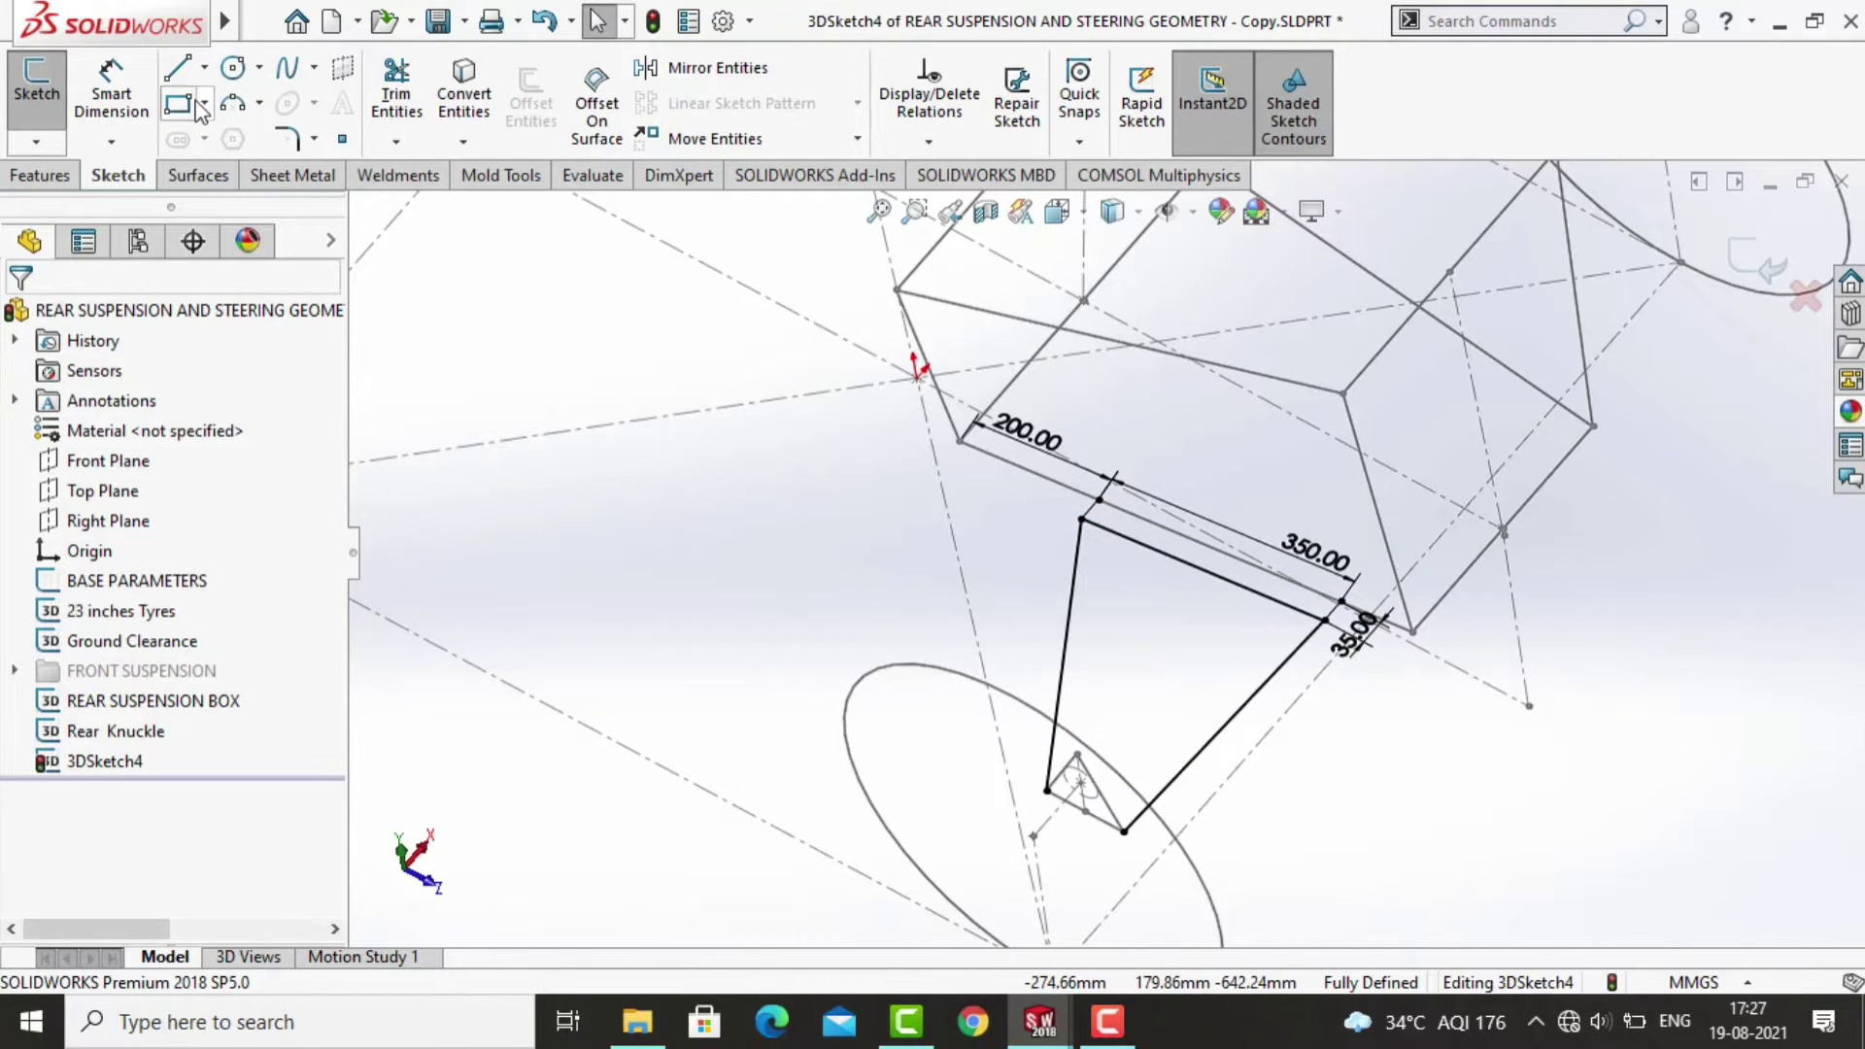
# Draw a cross line between the two arm lines, about 75 mm and 70 mm from their knuckle ends.
pyautogui.click(178, 76)
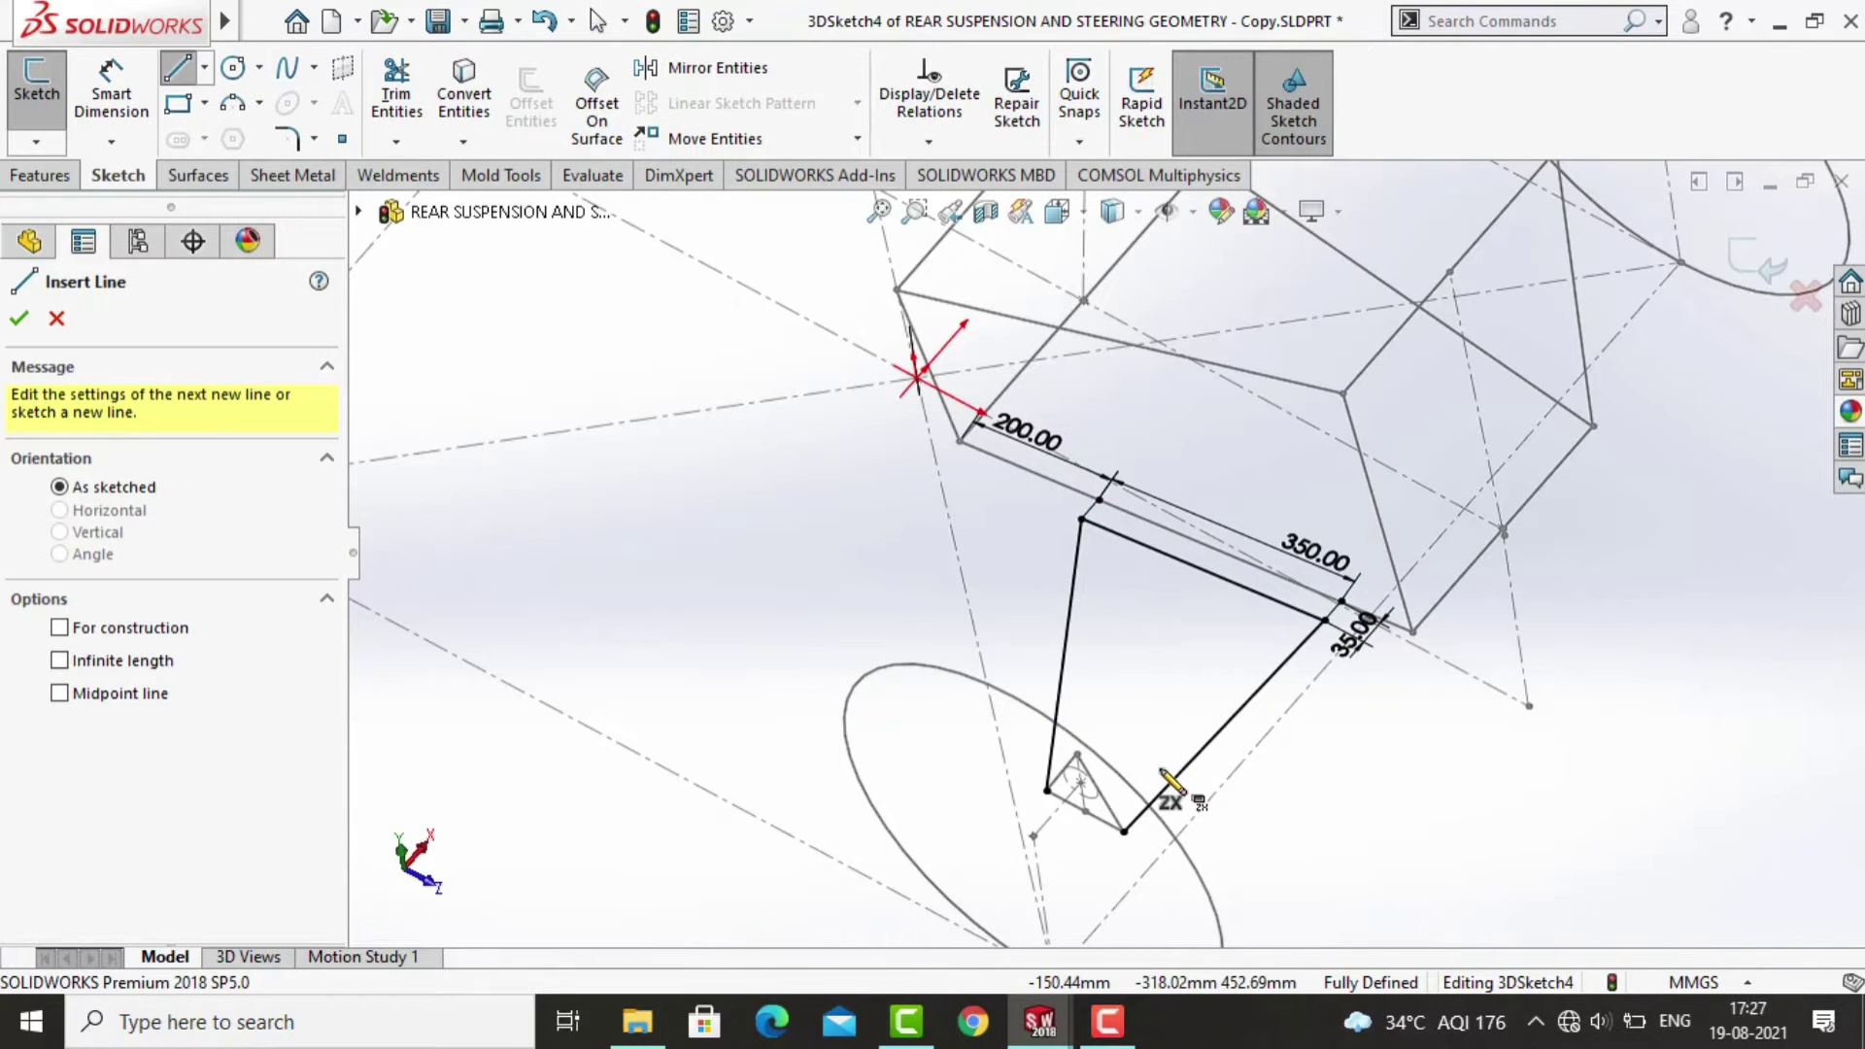
pyautogui.hotkey('ctrl', '5')
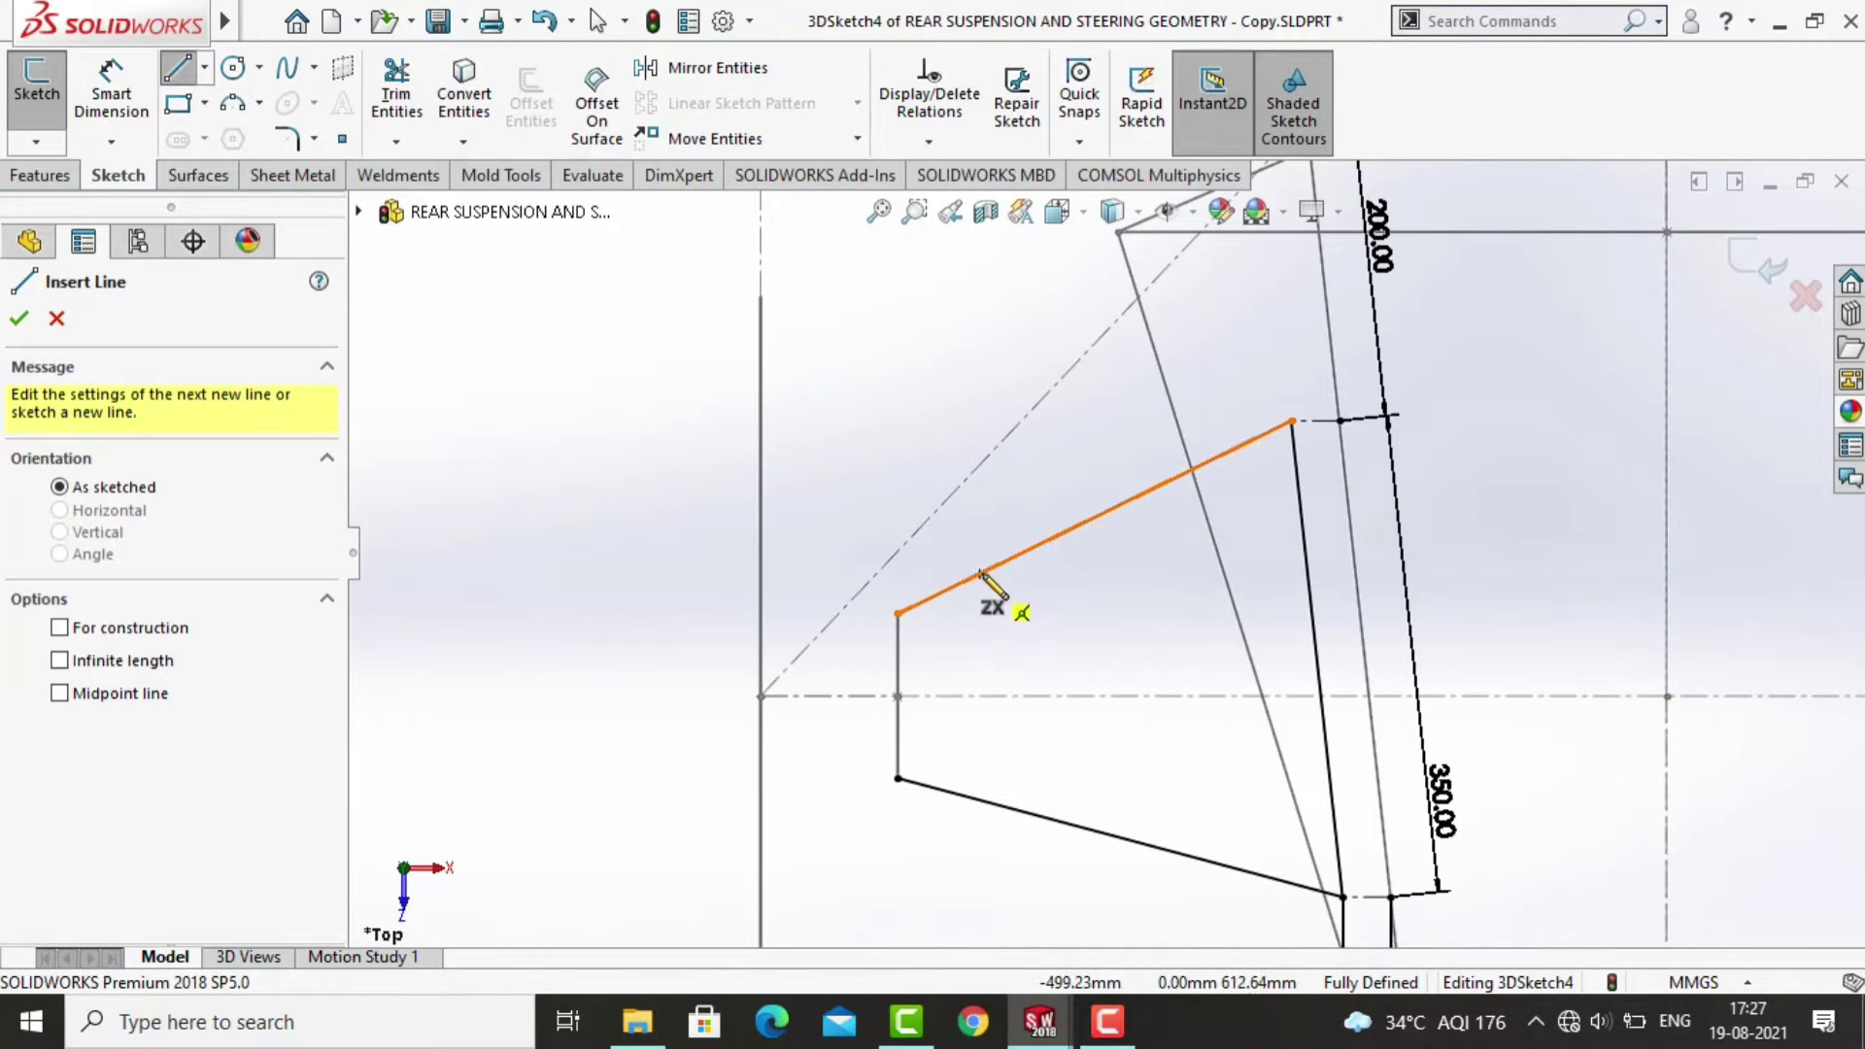
pyautogui.click(982, 572)
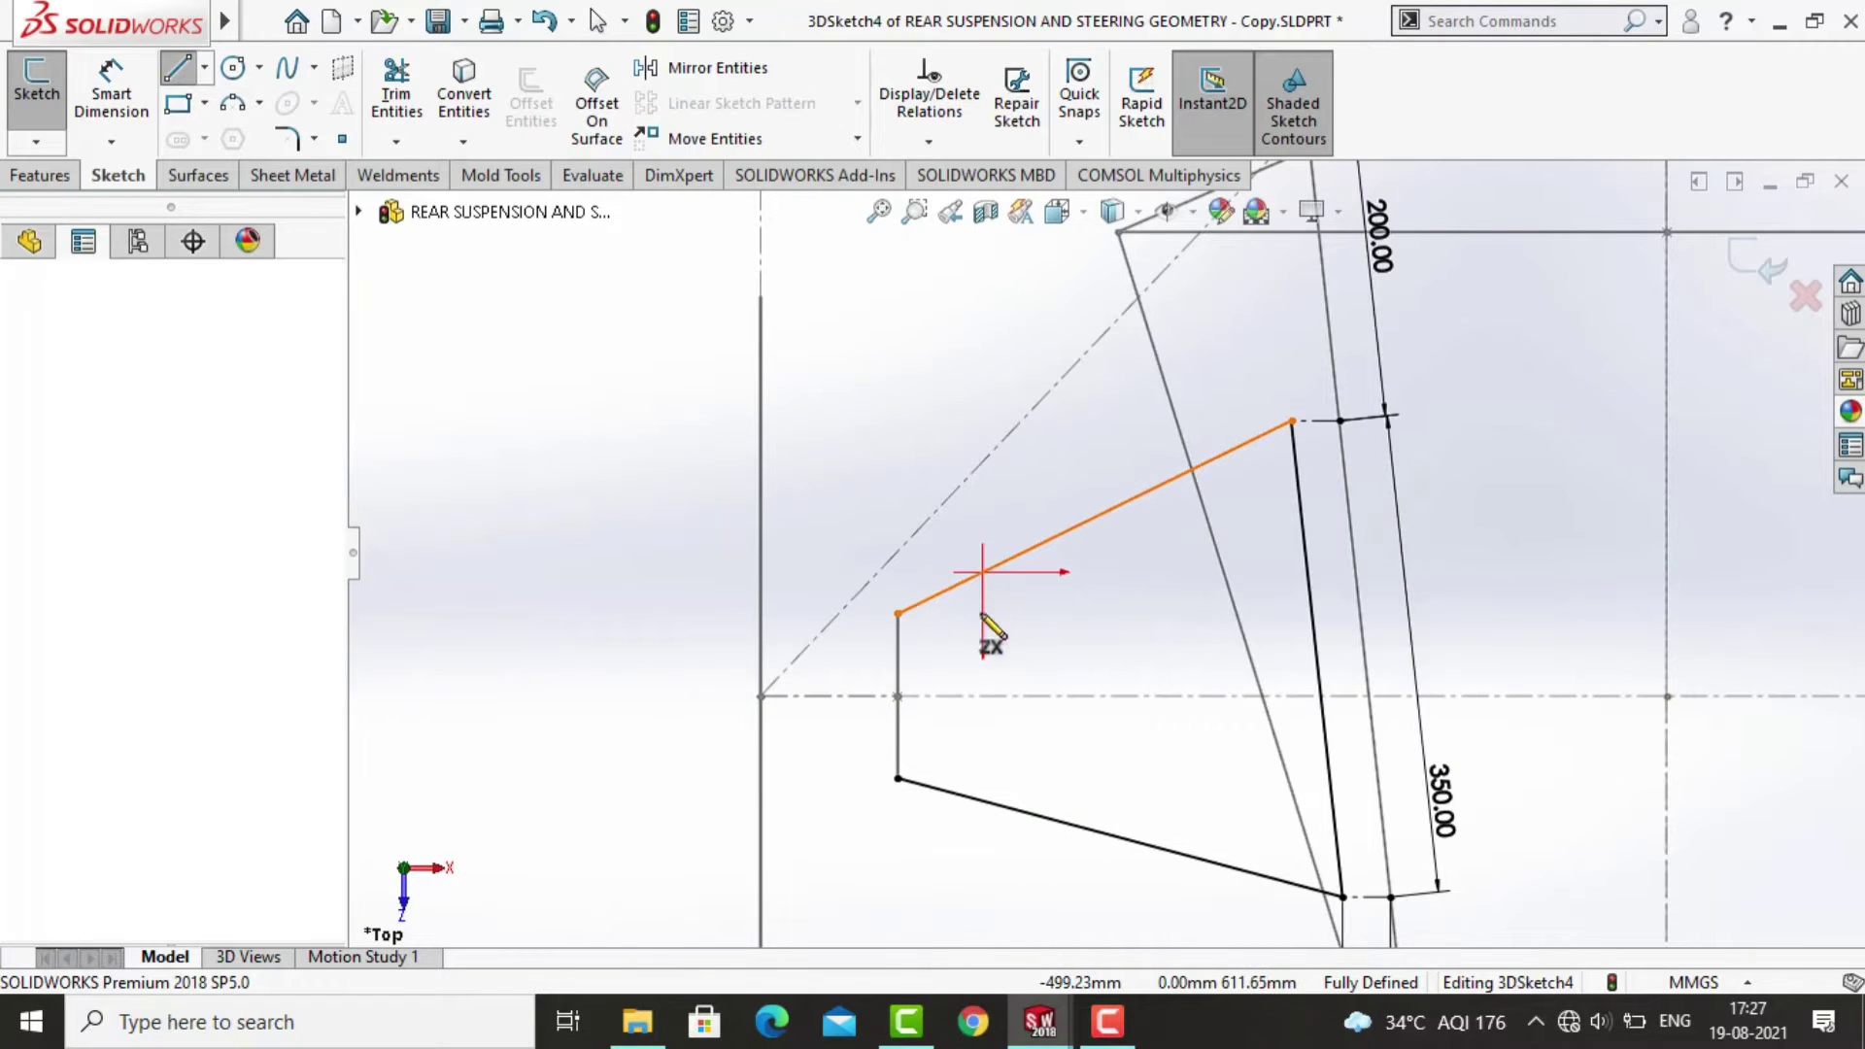
pyautogui.click(984, 799)
pyautogui.press('Escape')
# Dimension the cross line's end on the wide-end arm line 130 mm from the knuckle corner.
pyautogui.moveTo(966, 894)
pyautogui.mouseDown(button='middle')
pyautogui.moveTo(1015, 677)
pyautogui.moveTo(1083, 627)
pyautogui.mouseUp(button='middle')
pyautogui.scroll(-2, 1083, 626)
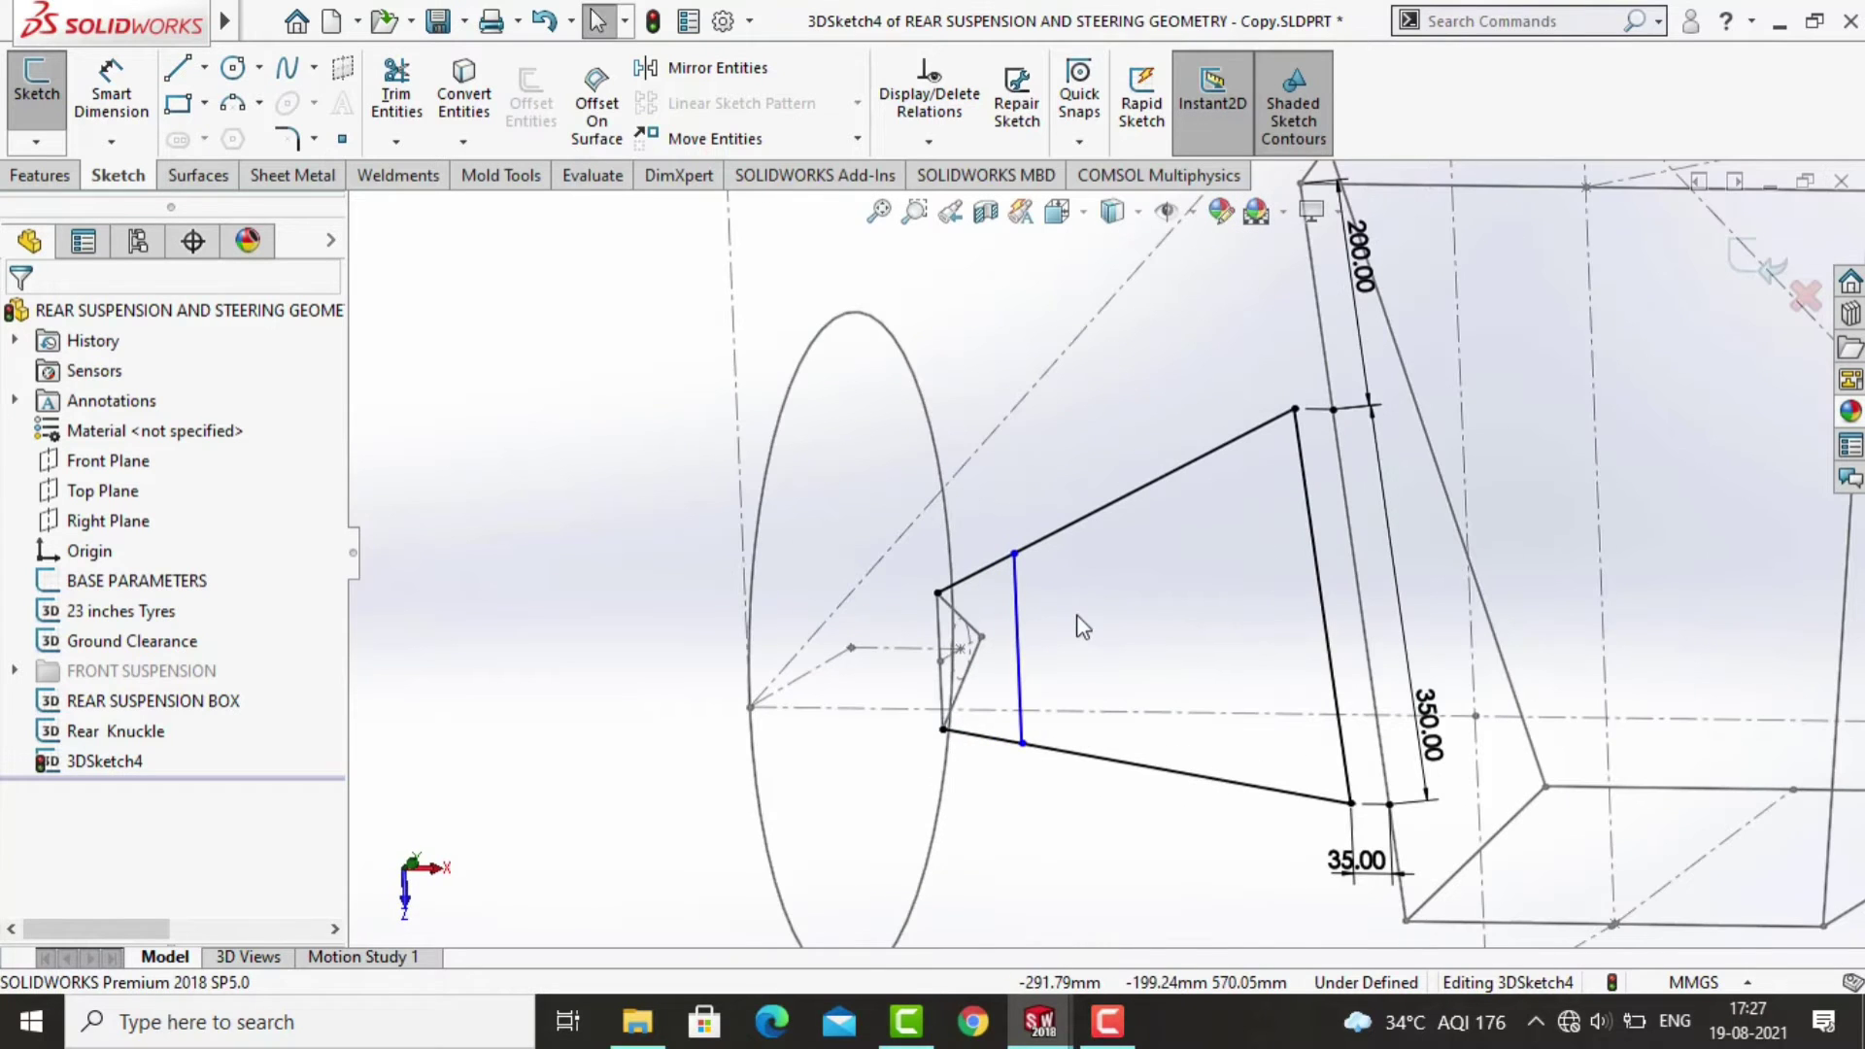
pyautogui.click(124, 104)
pyautogui.click(937, 593)
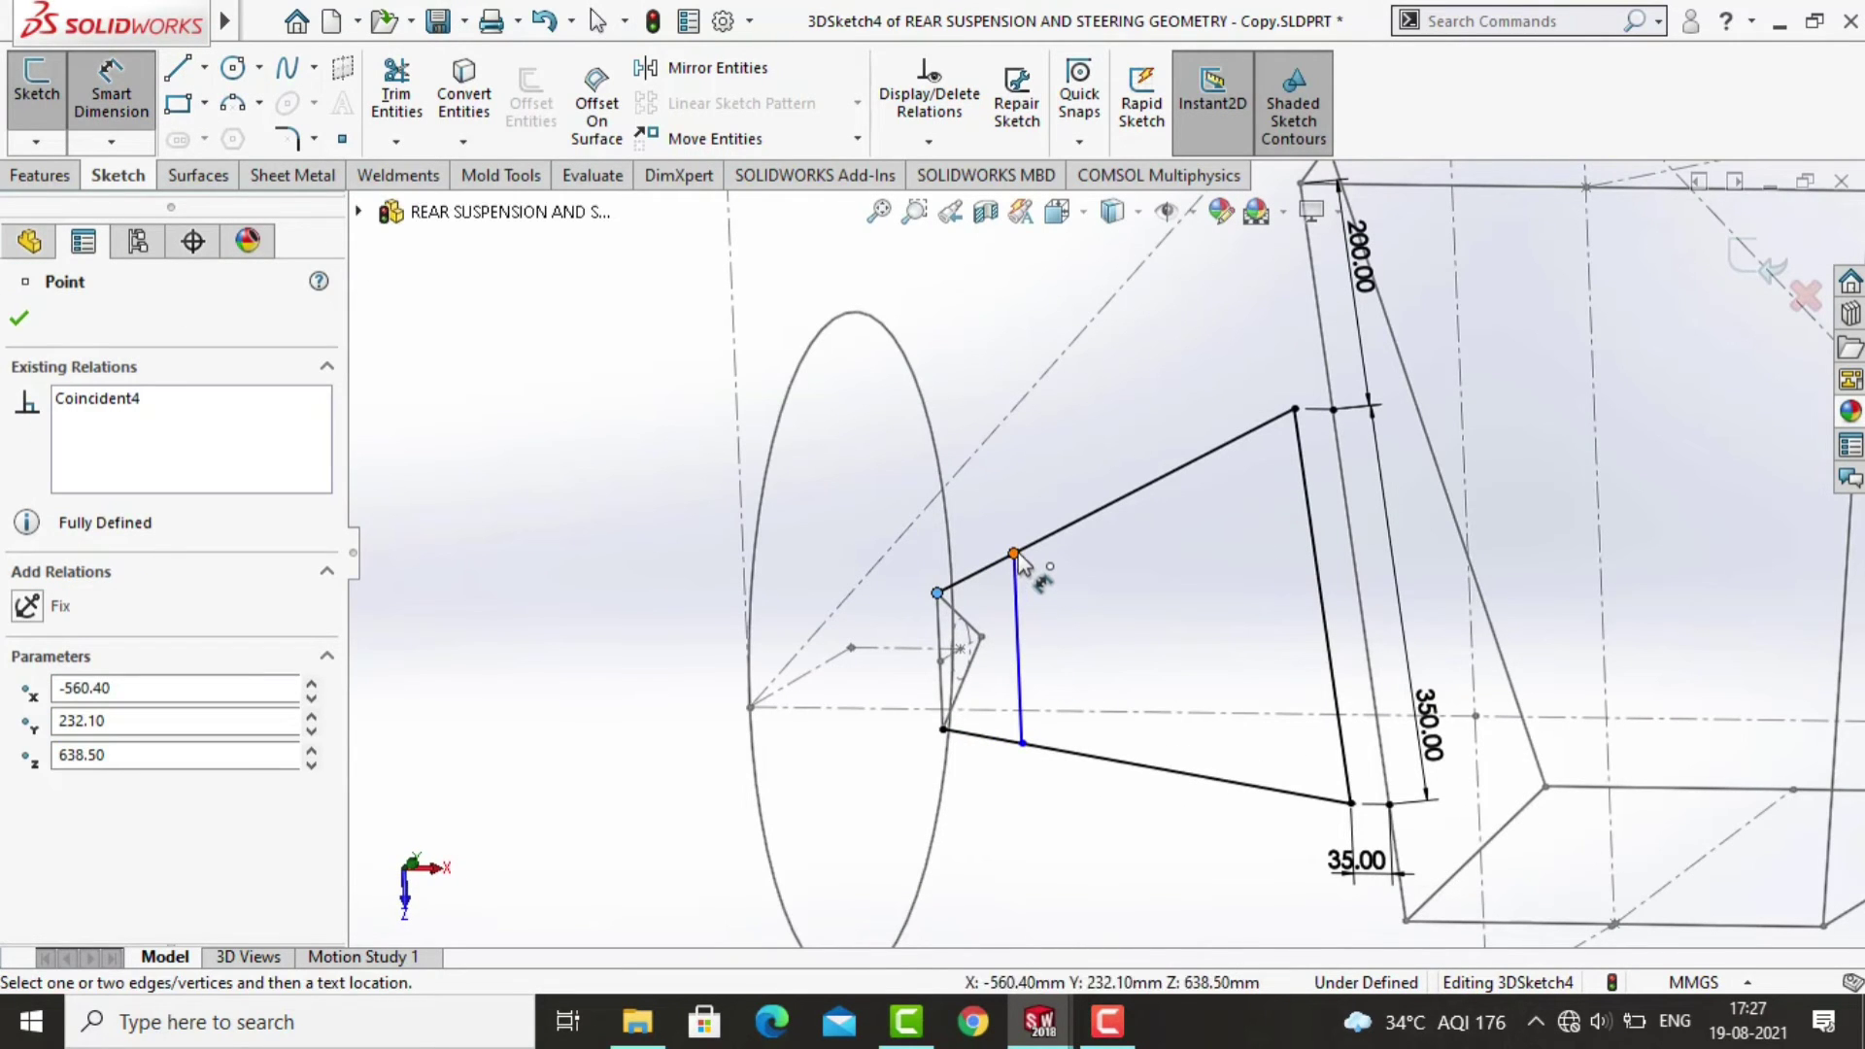
pyautogui.click(1014, 553)
pyautogui.click(995, 551)
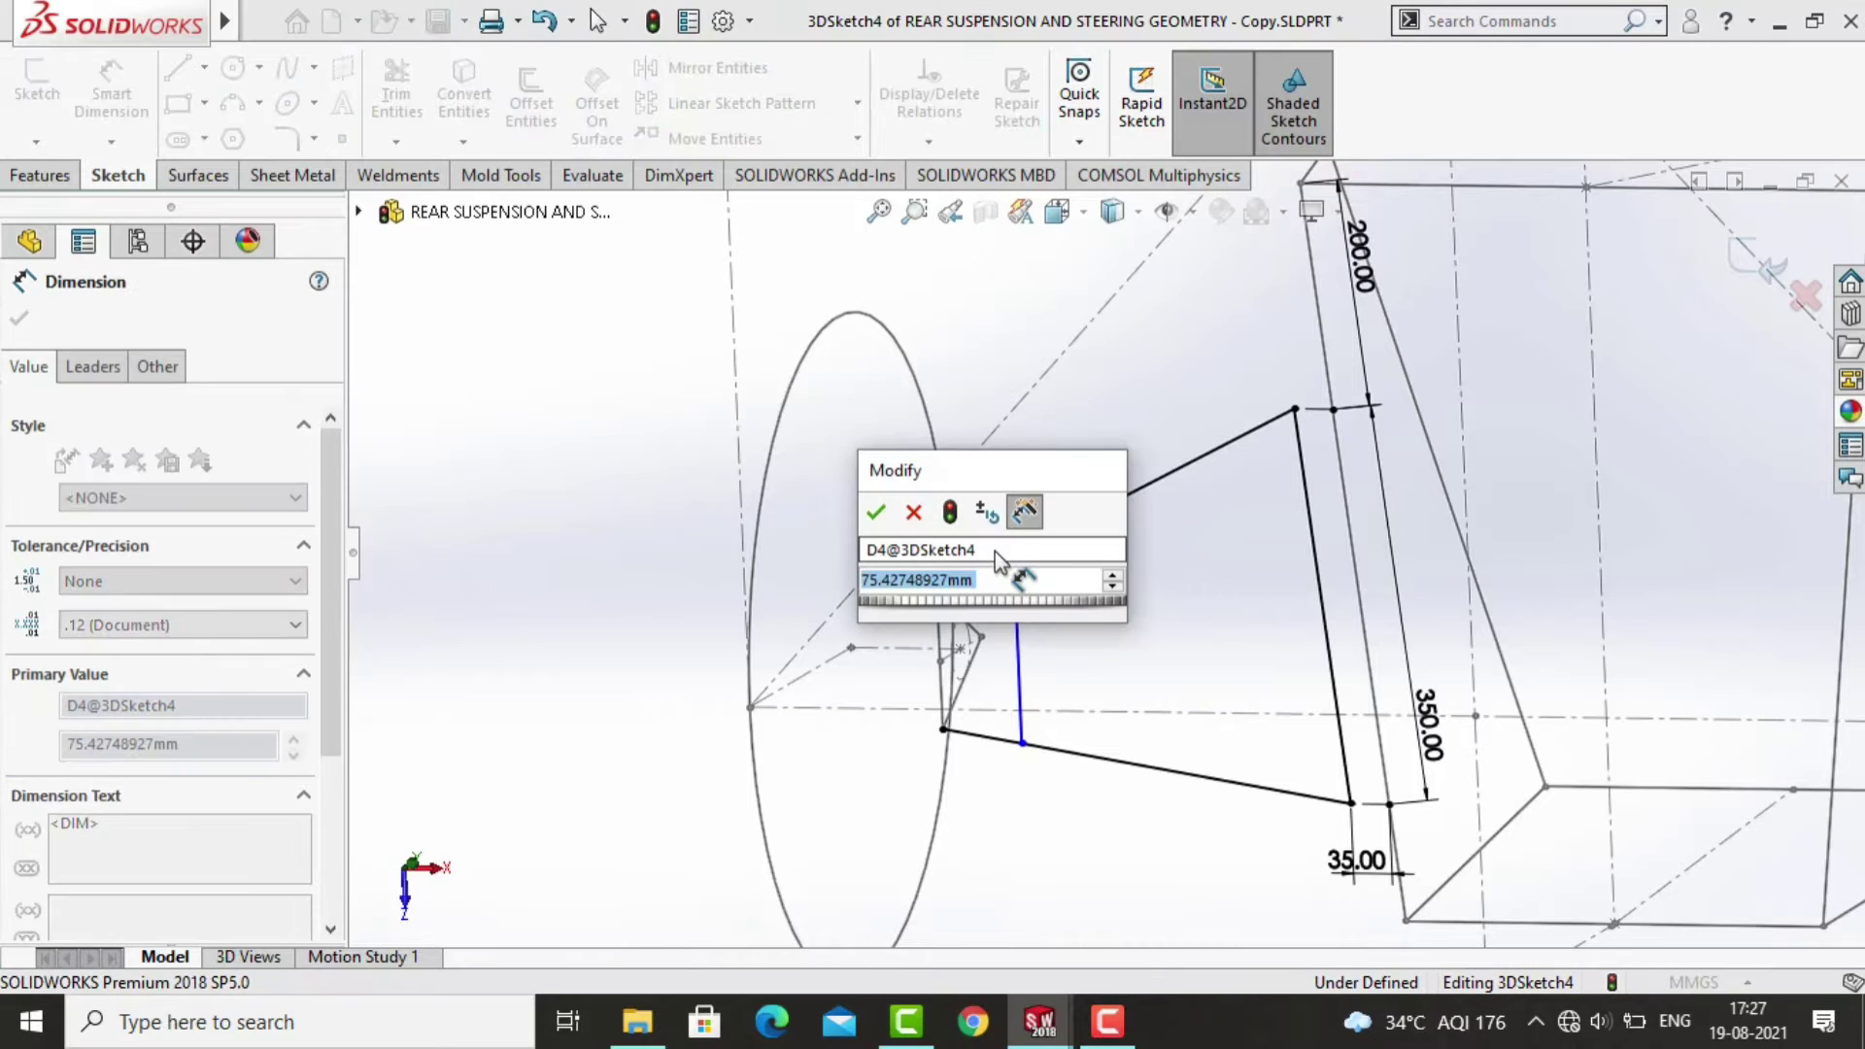
pyautogui.write('130')
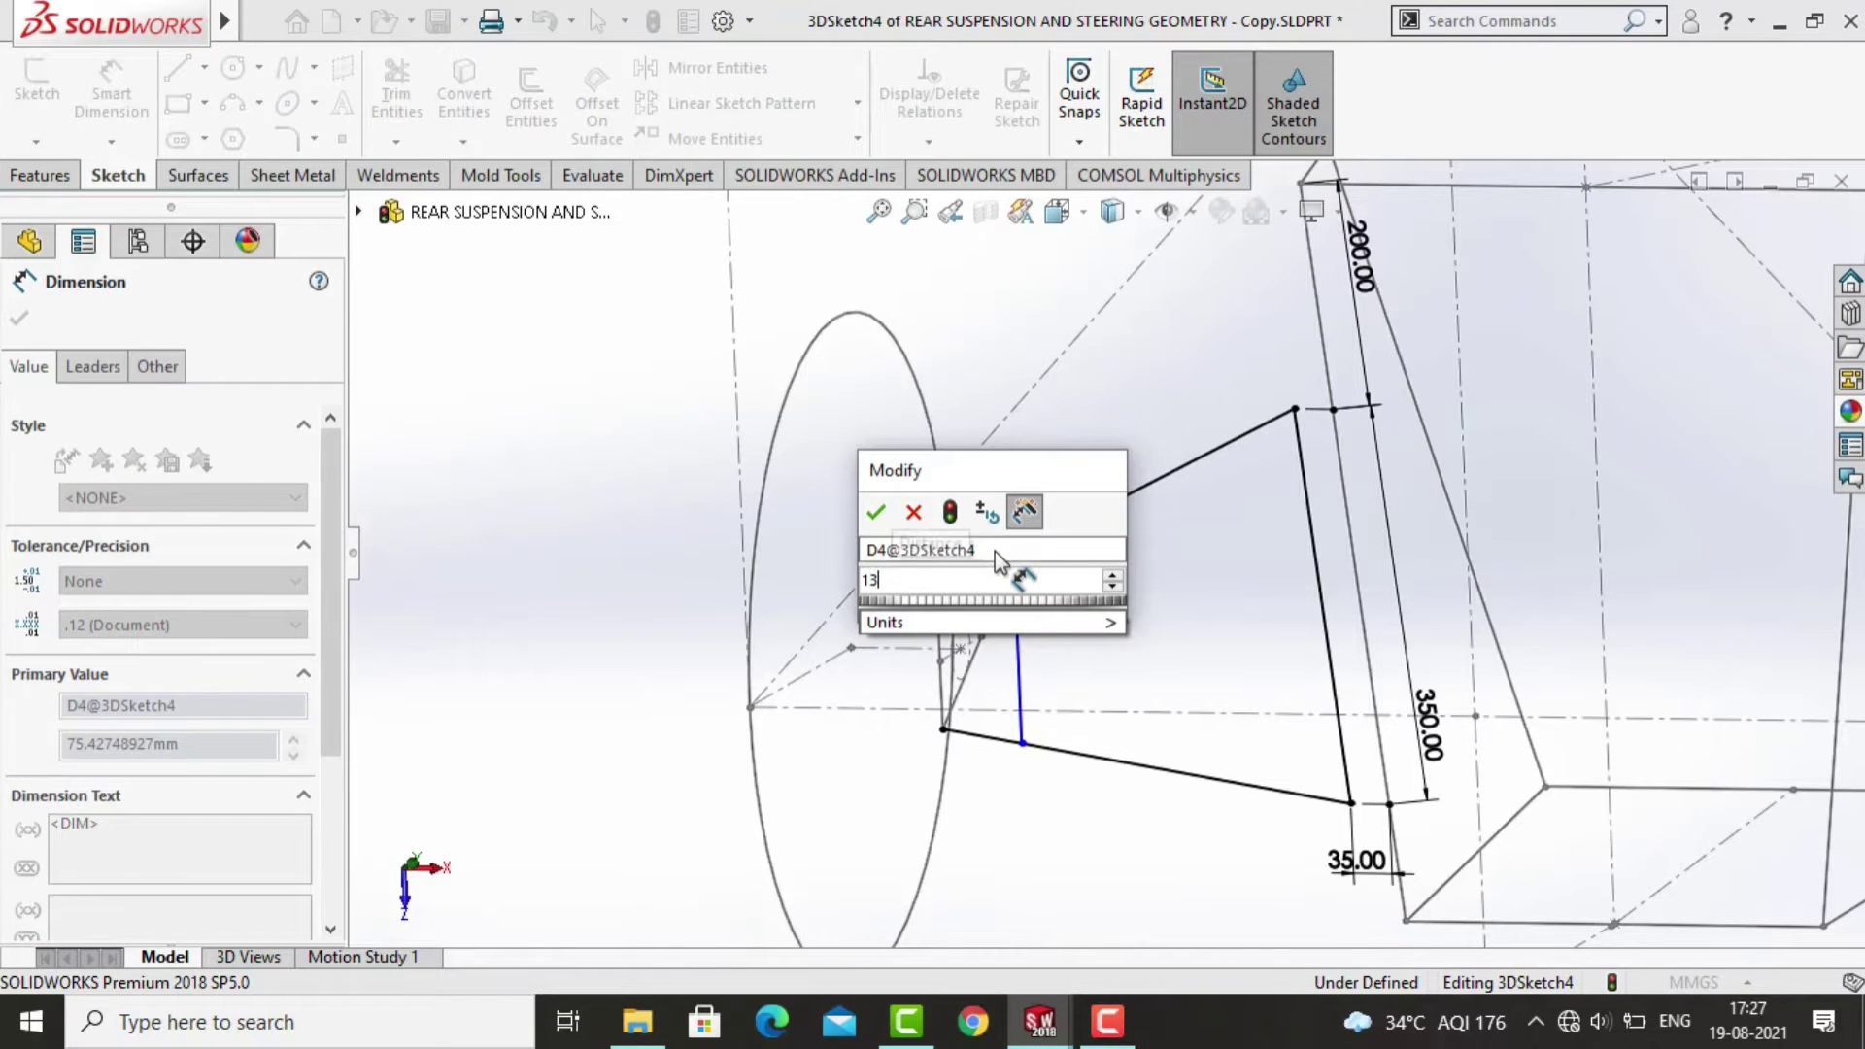
pyautogui.press('Return')
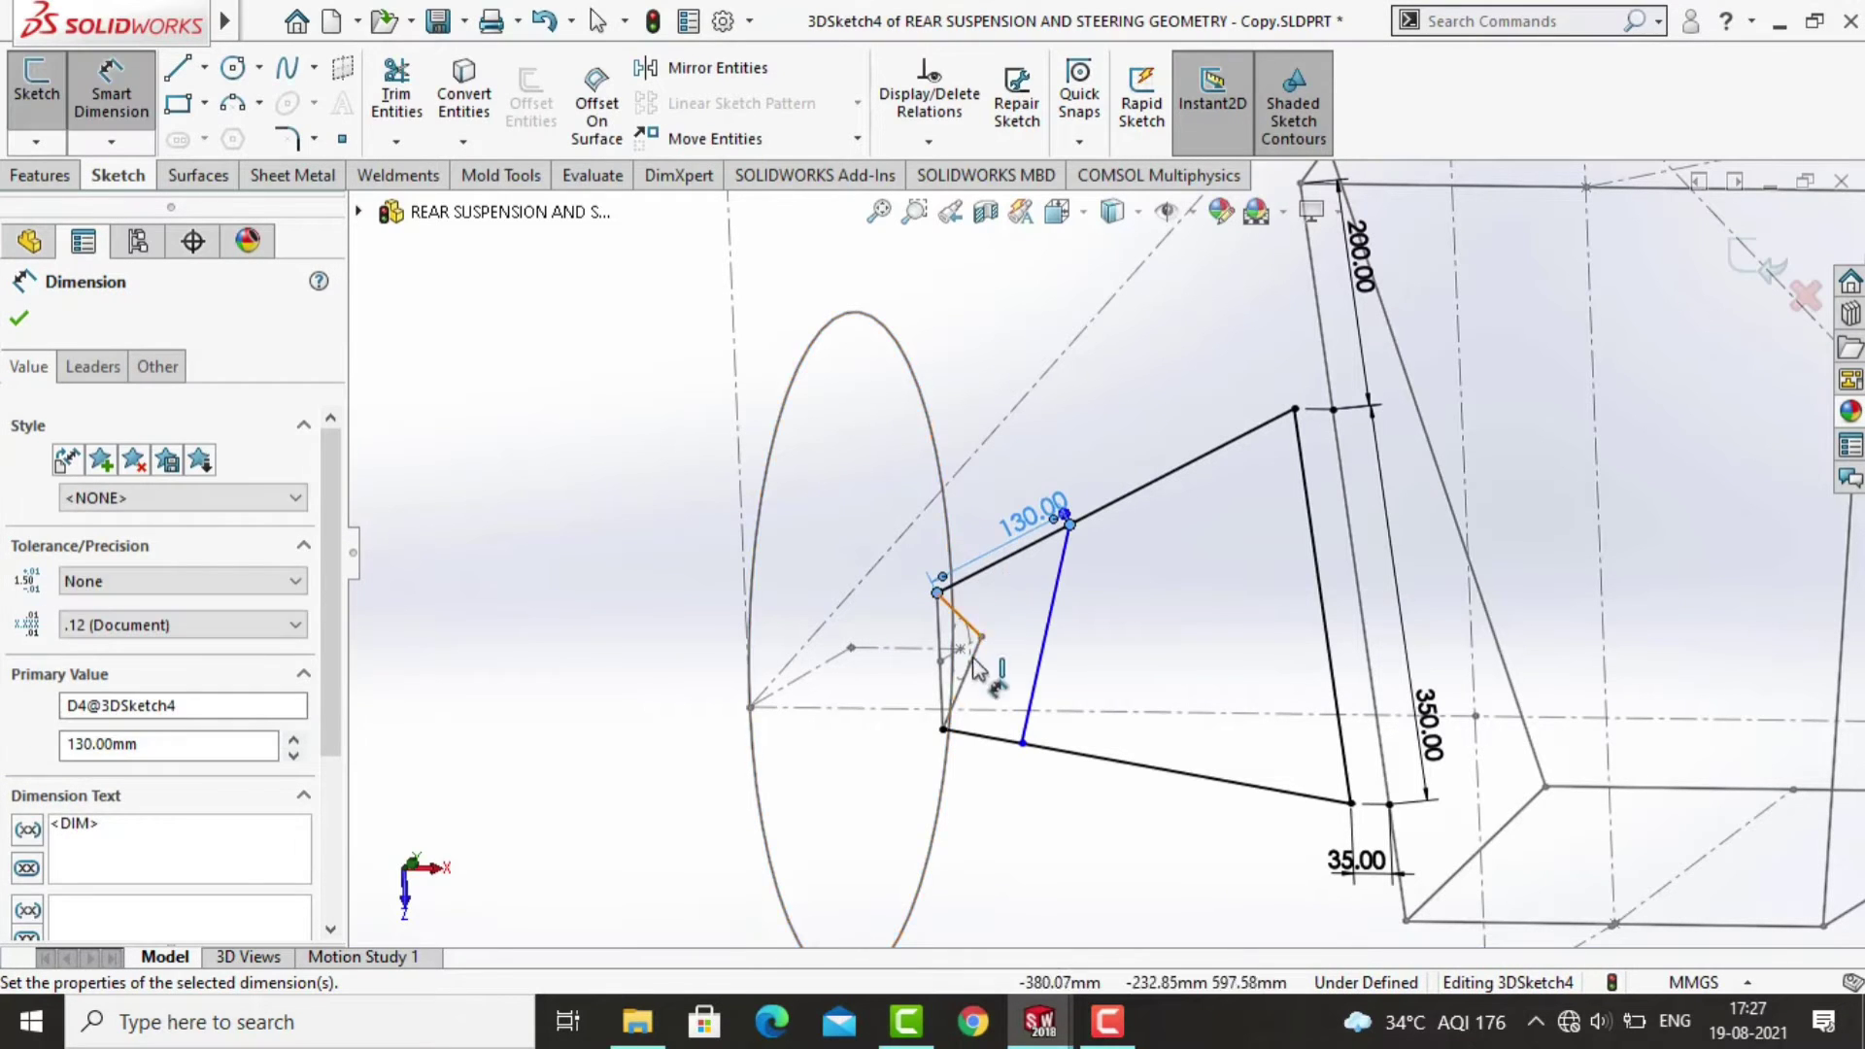
# Dimension the cross line's other end 125 mm from the knuckle corner along the narrow-end arm line.
pyautogui.click(943, 731)
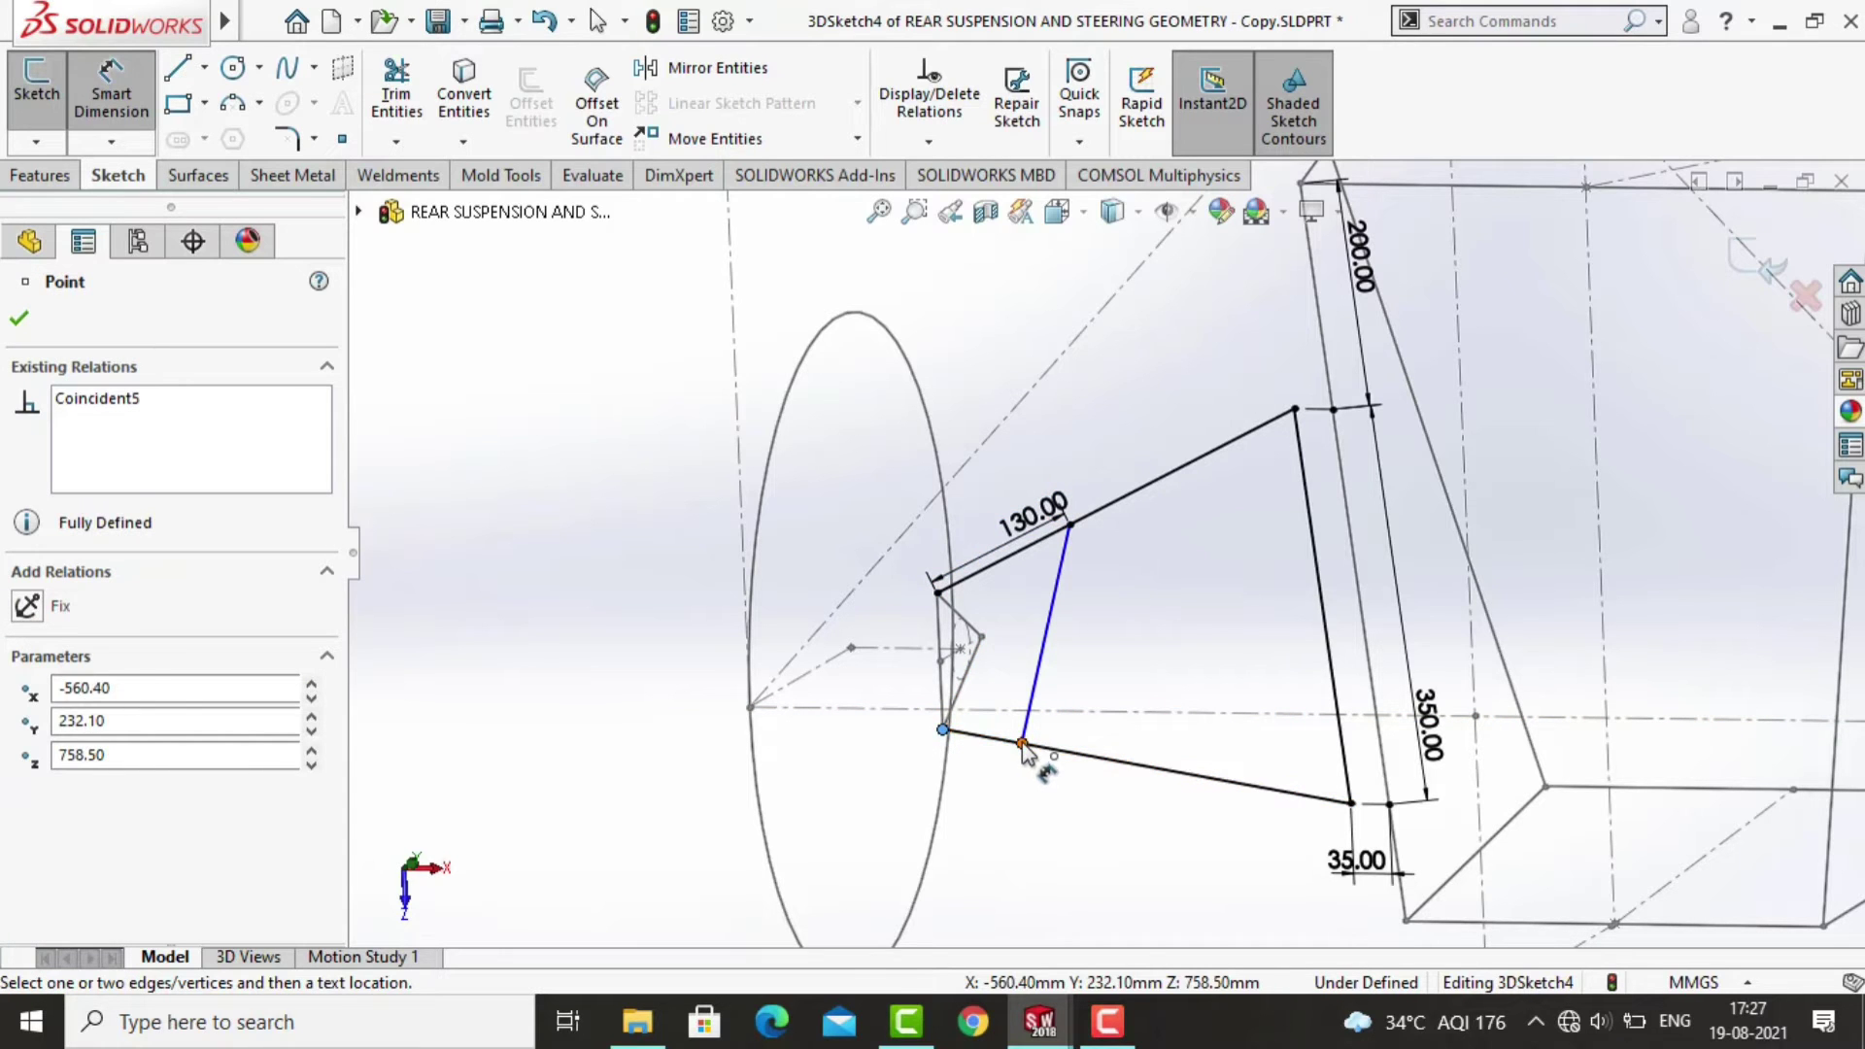
pyautogui.click(1022, 745)
pyautogui.click(1022, 774)
pyautogui.write('12')
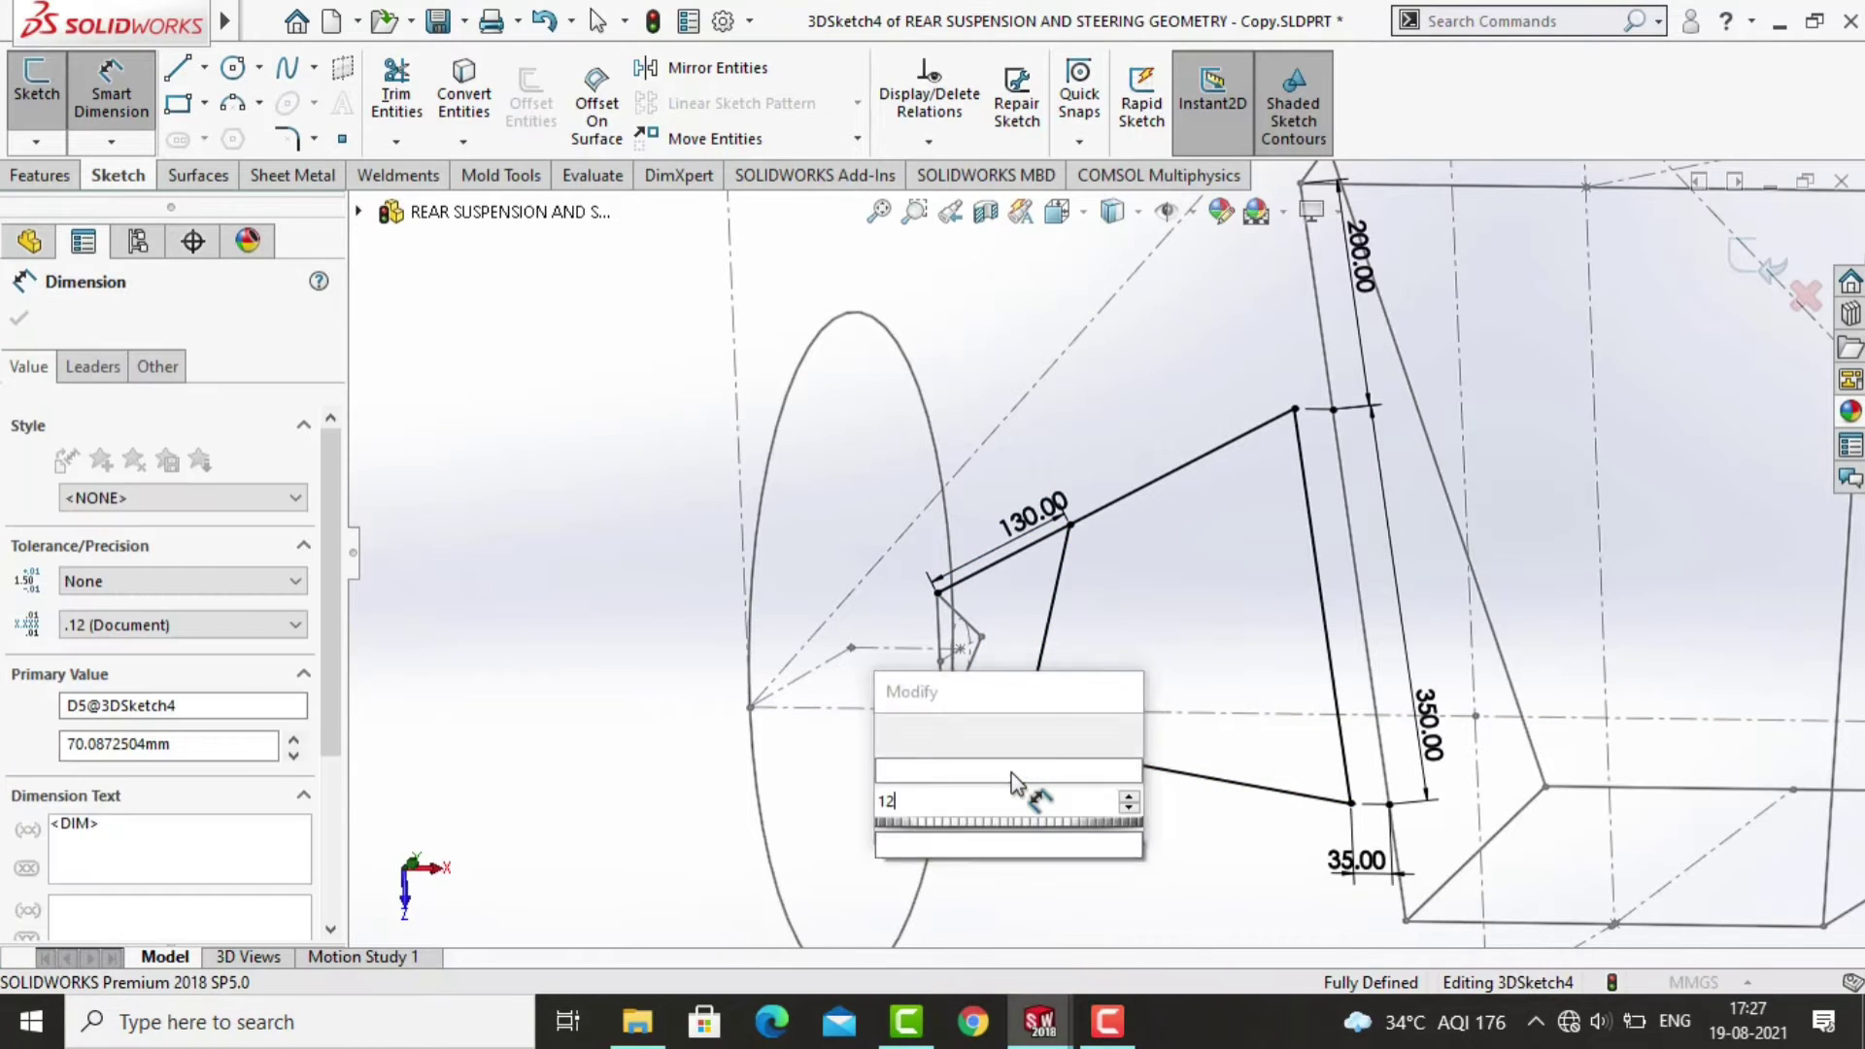
pyautogui.write('5')
pyautogui.press('Return')
pyautogui.press('Escape')
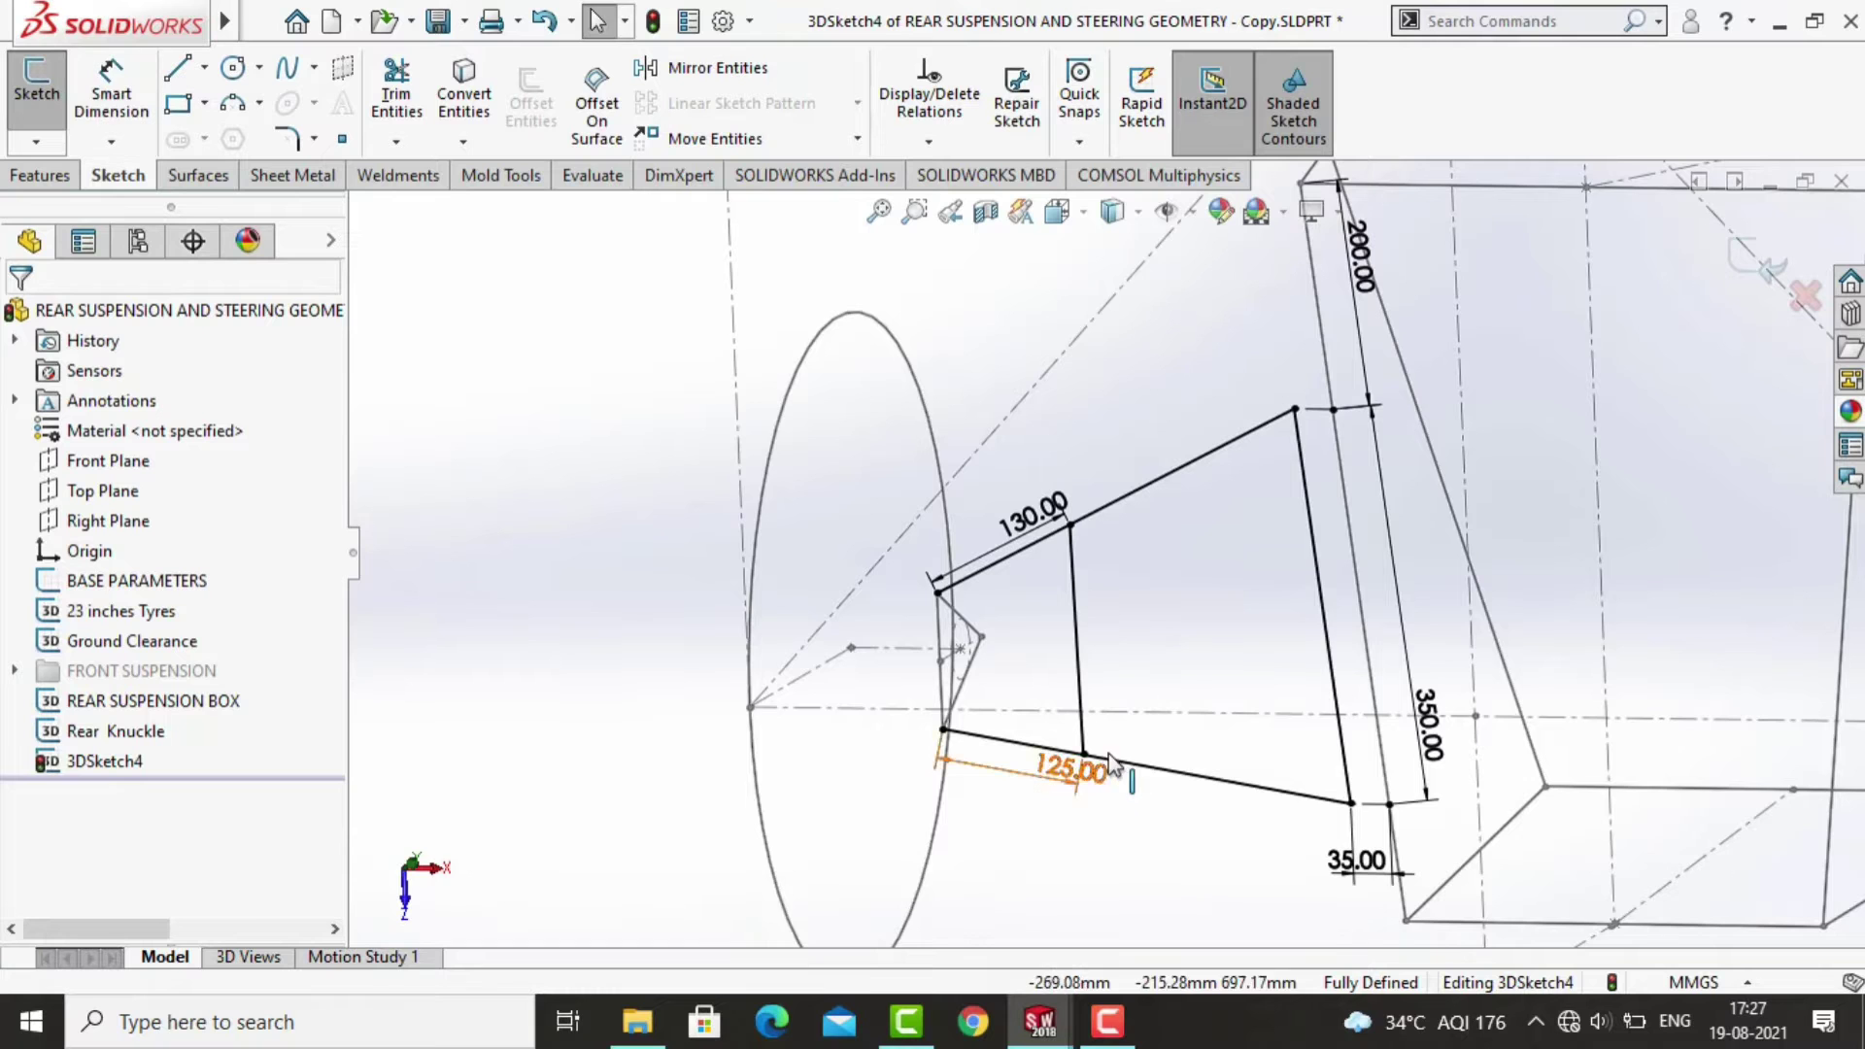
# Exit the finished arm sketch and rename it H-Arm.
pyautogui.scroll(3, 1113, 764)
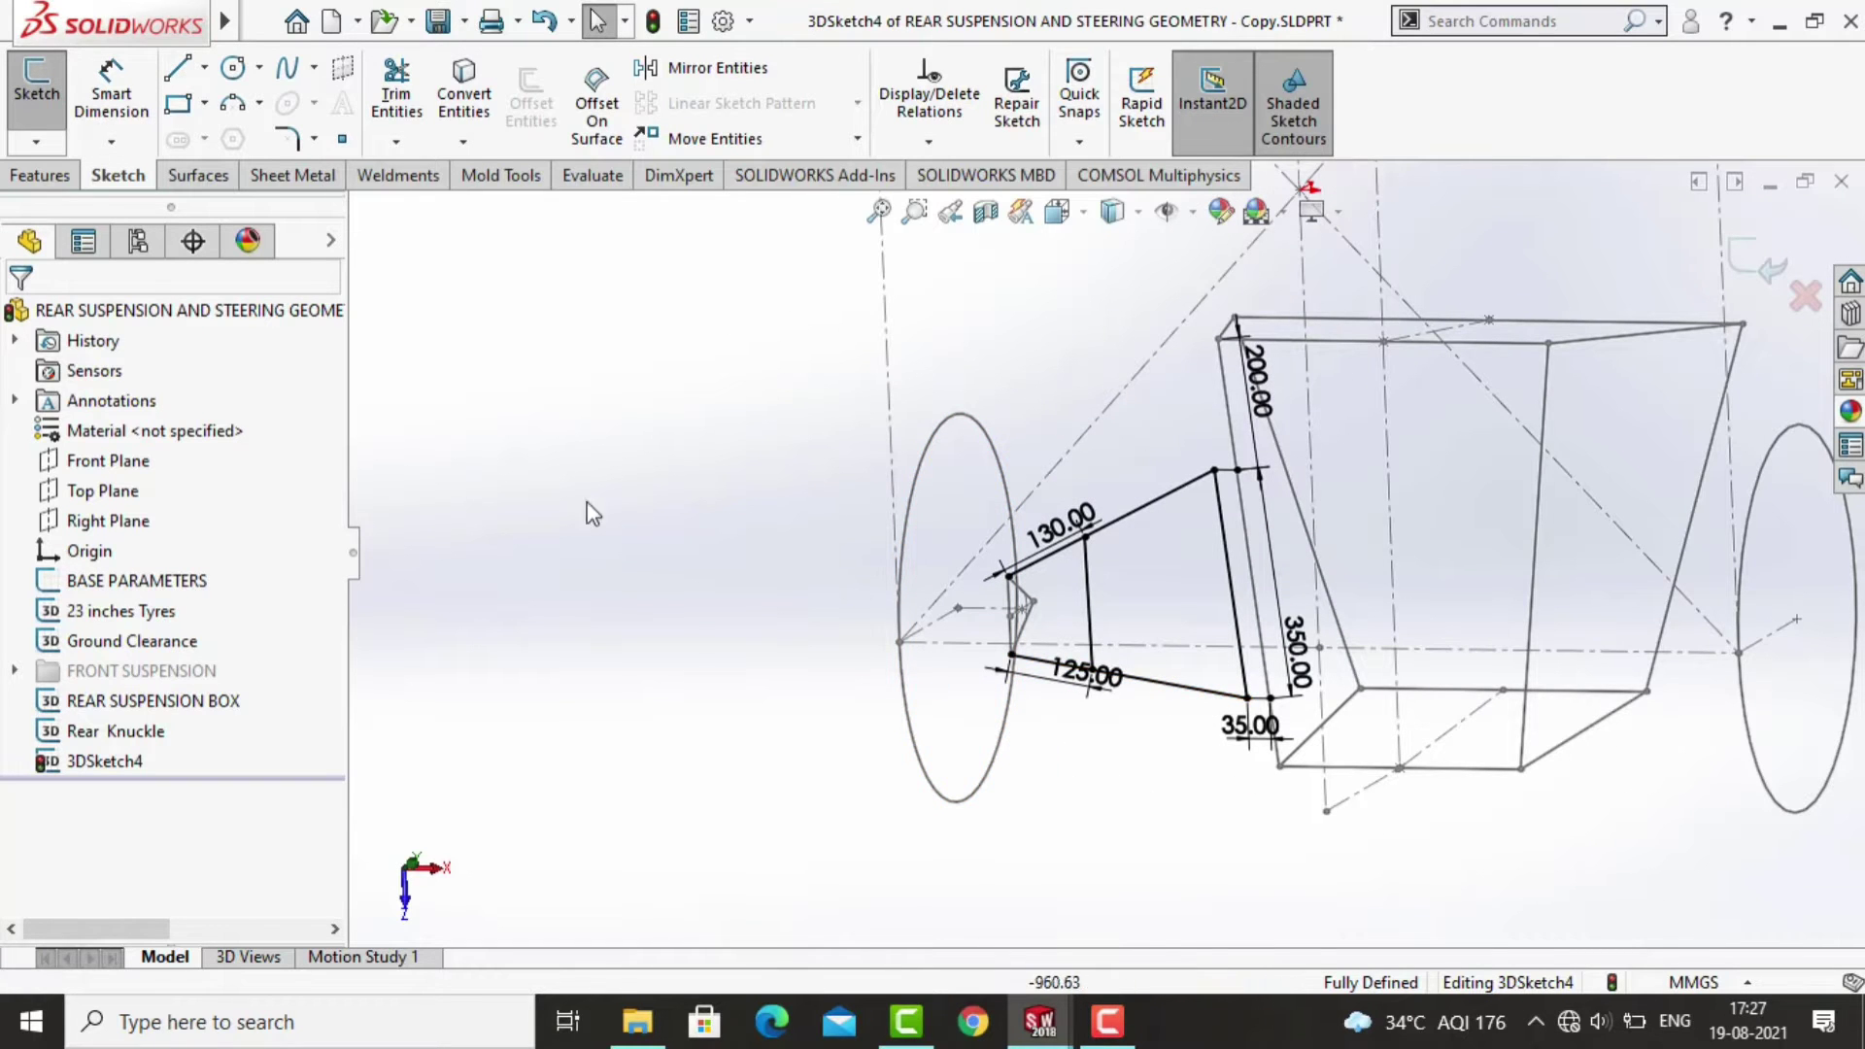
pyautogui.moveTo(1137, 783)
pyautogui.mouseDown(button='middle')
pyautogui.moveTo(1248, 620)
pyautogui.moveTo(1224, 592)
pyautogui.mouseUp(button='middle')
pyautogui.click(204, 67)
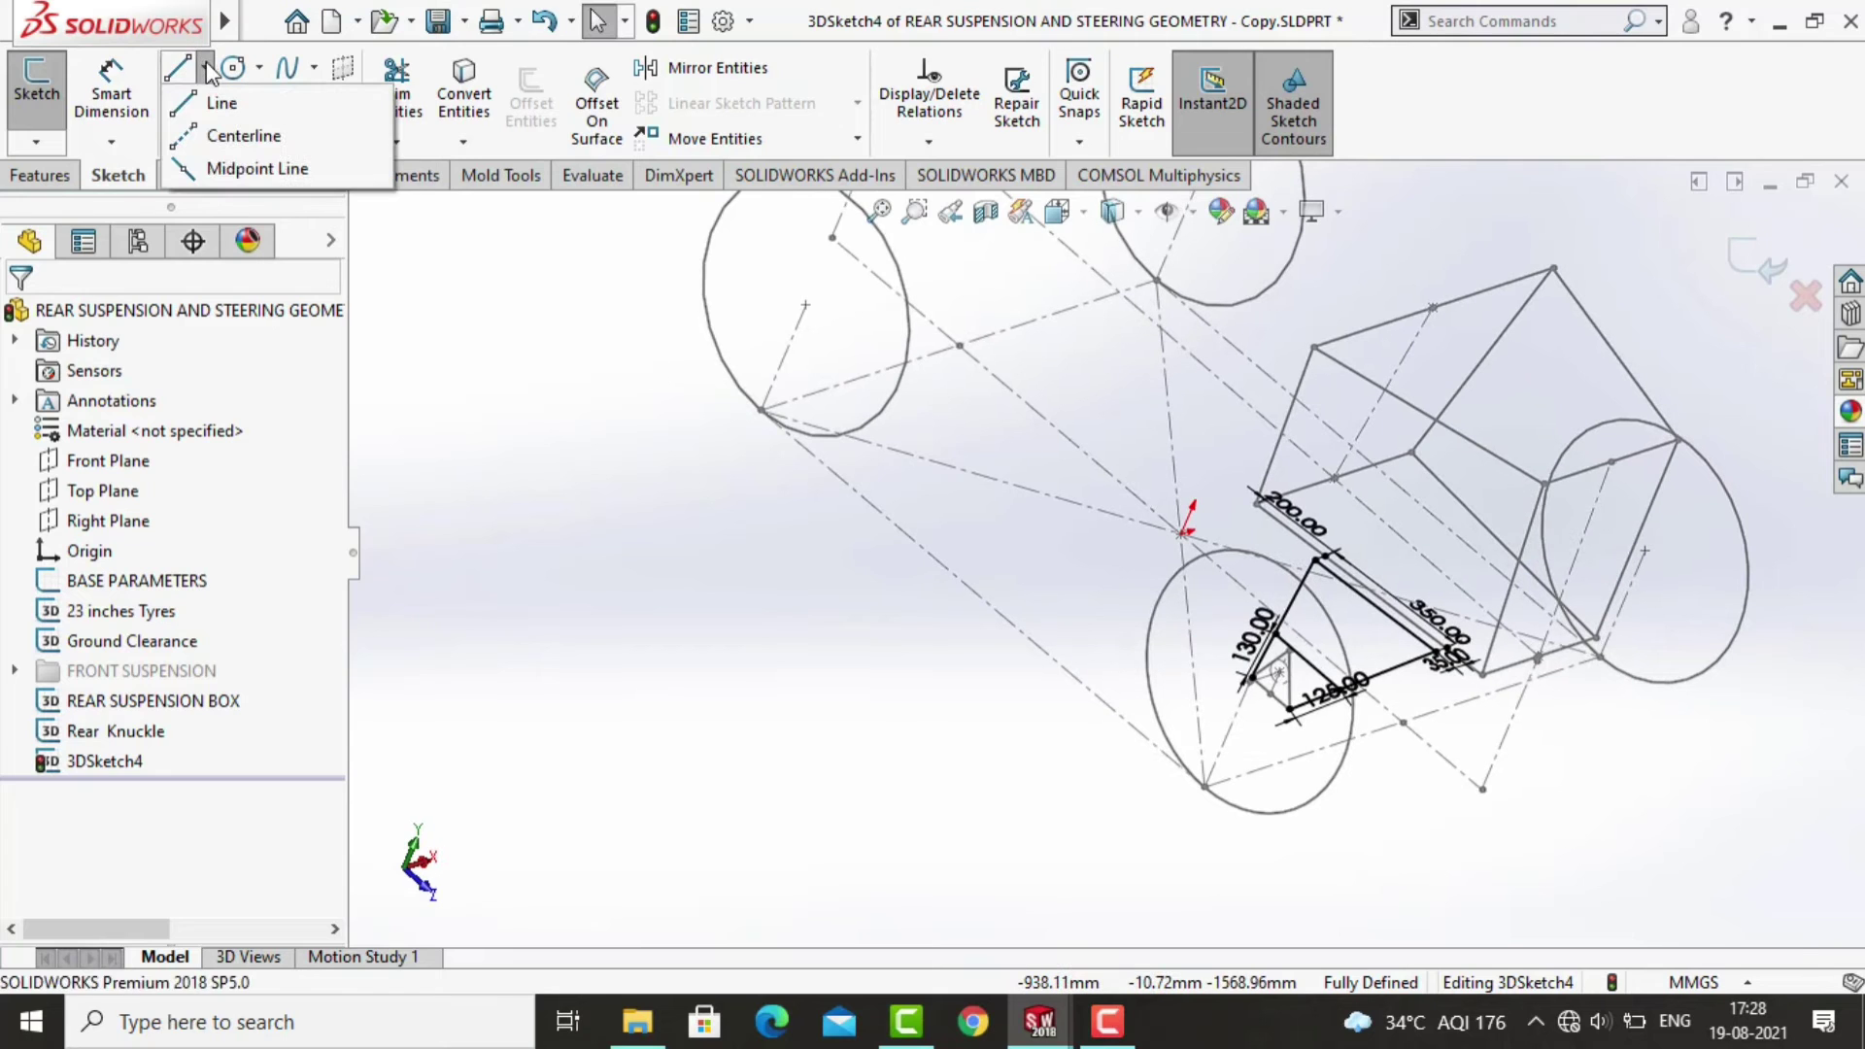
pyautogui.click(324, 296)
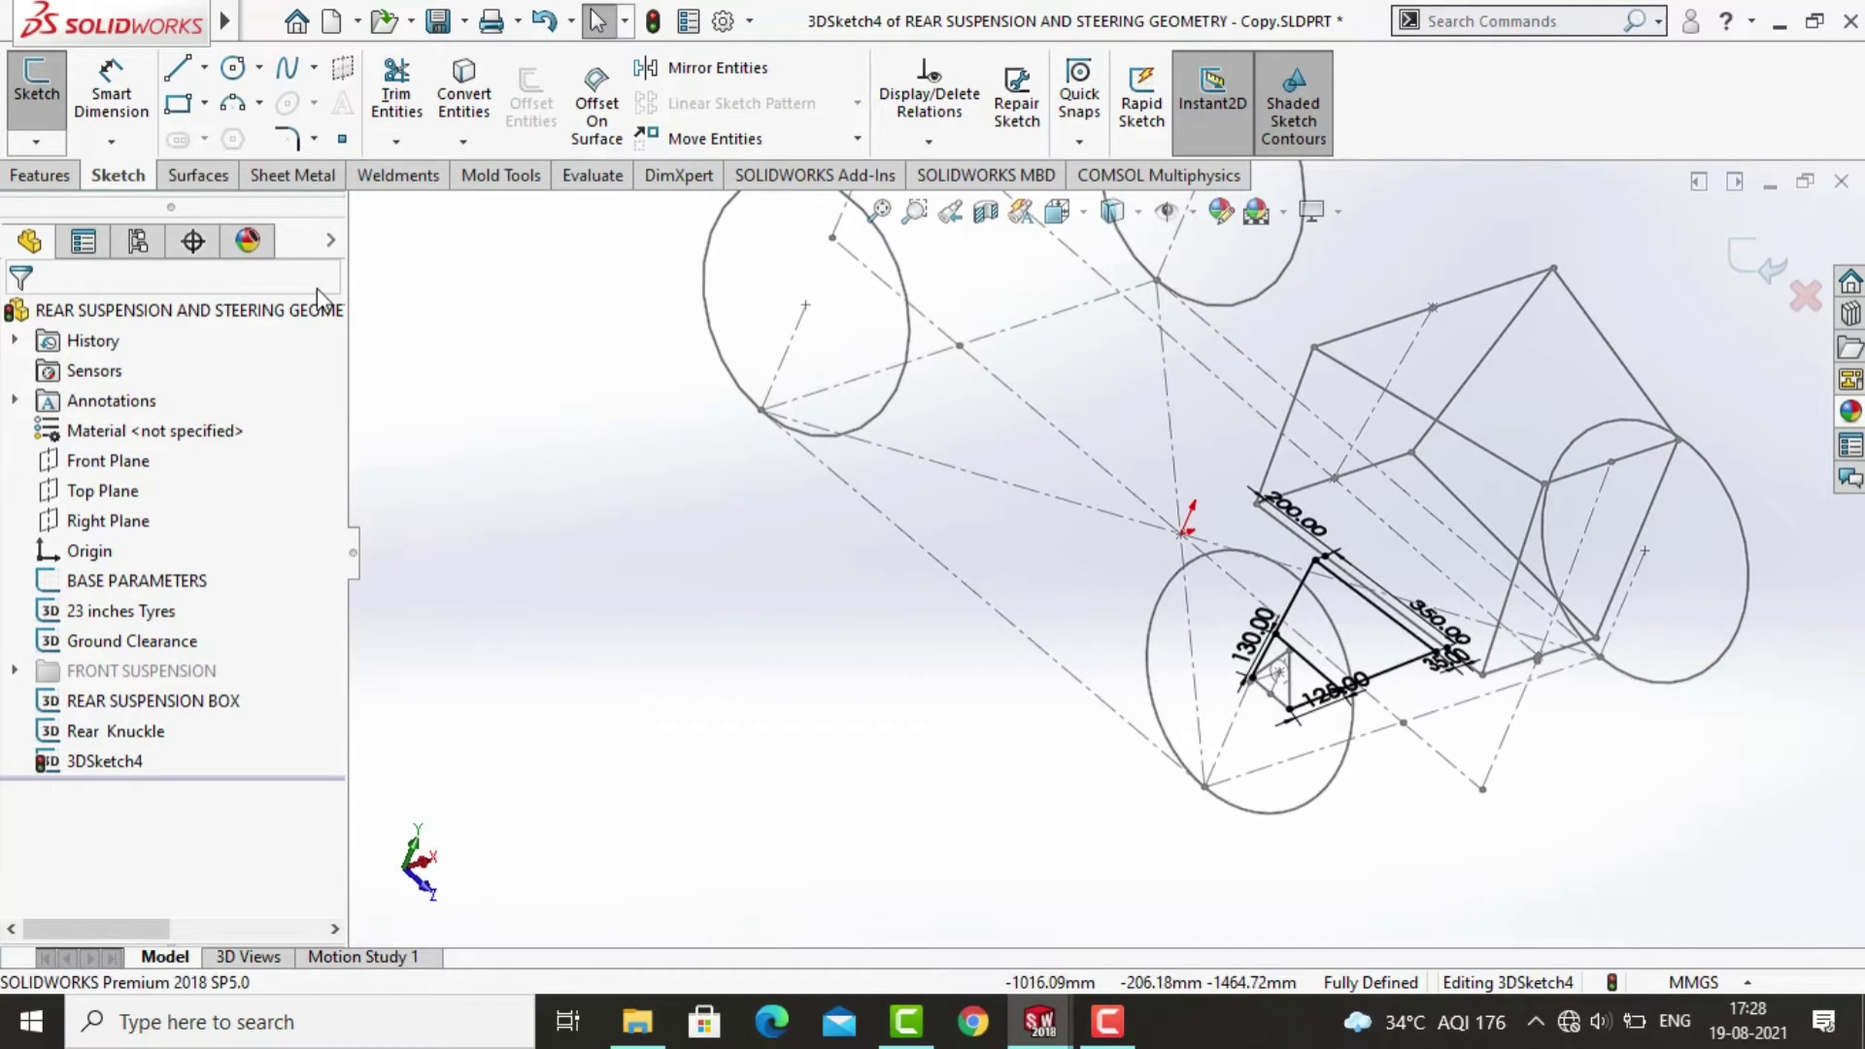
pyautogui.click(29, 136)
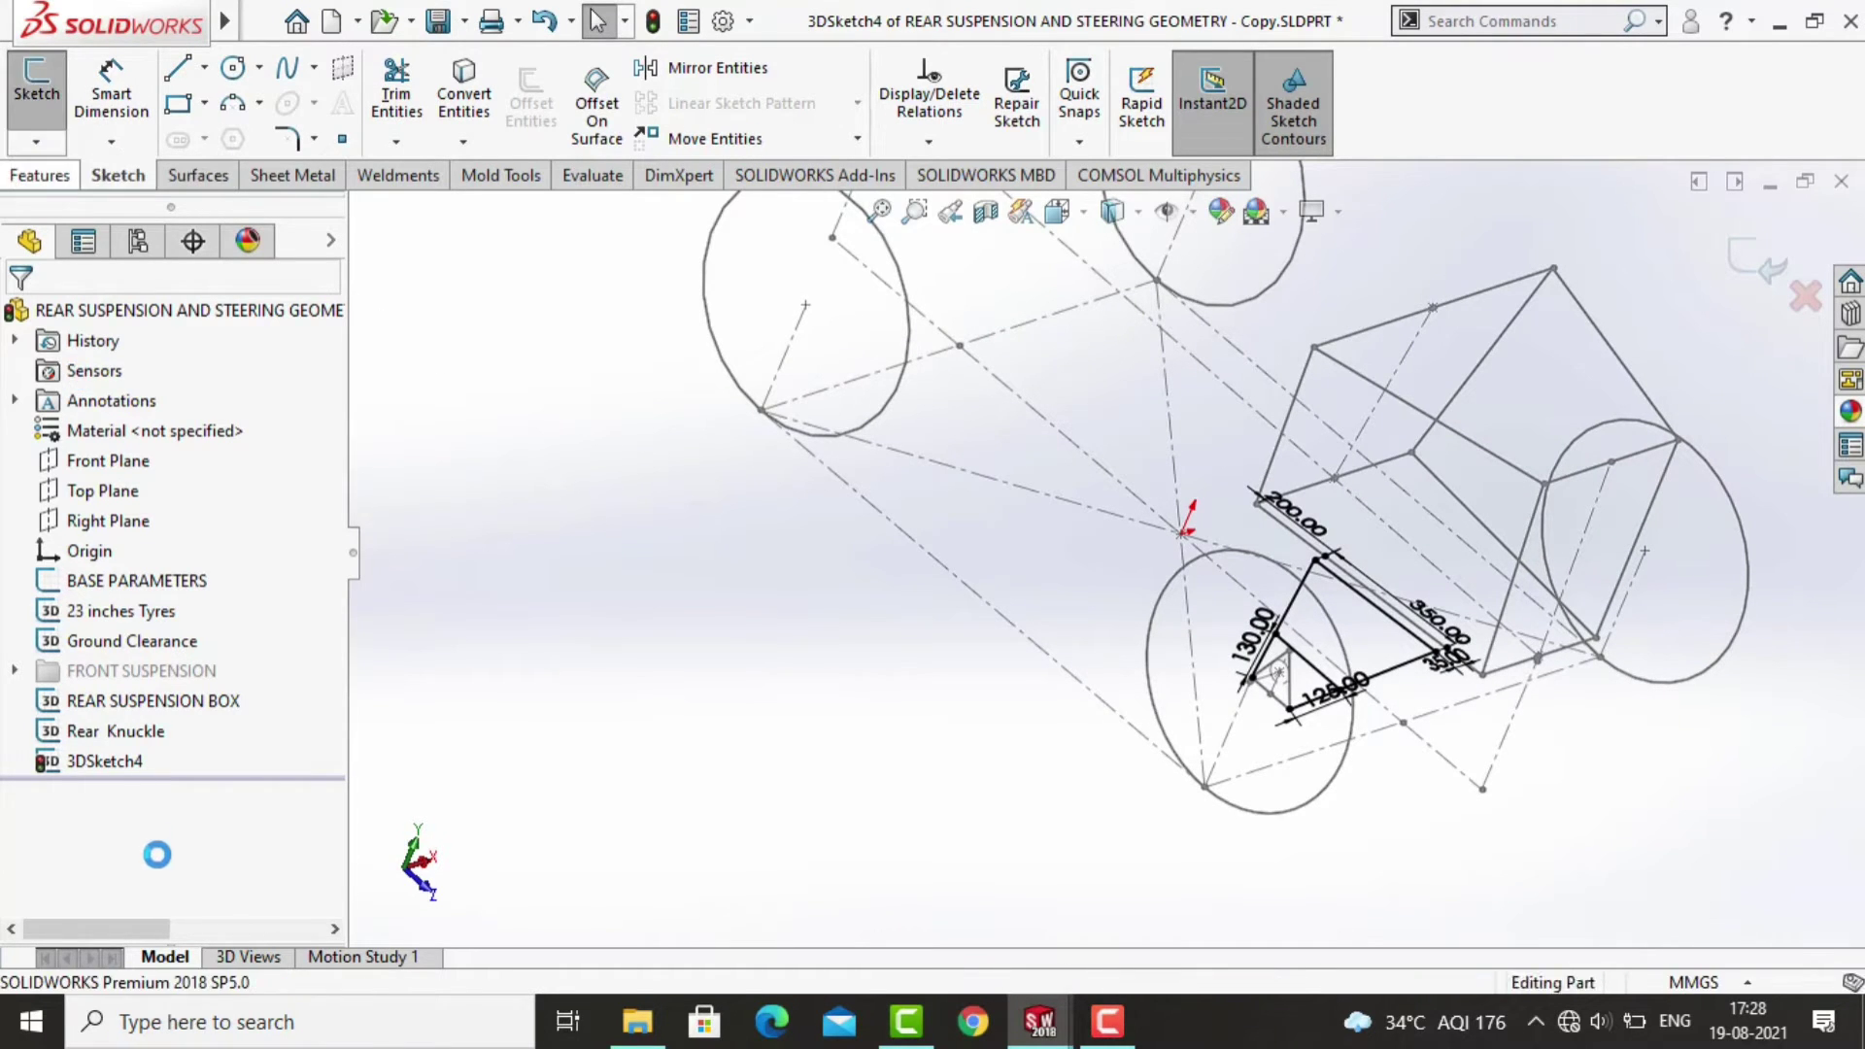
pyautogui.rightClick(115, 772)
pyautogui.click(101, 768)
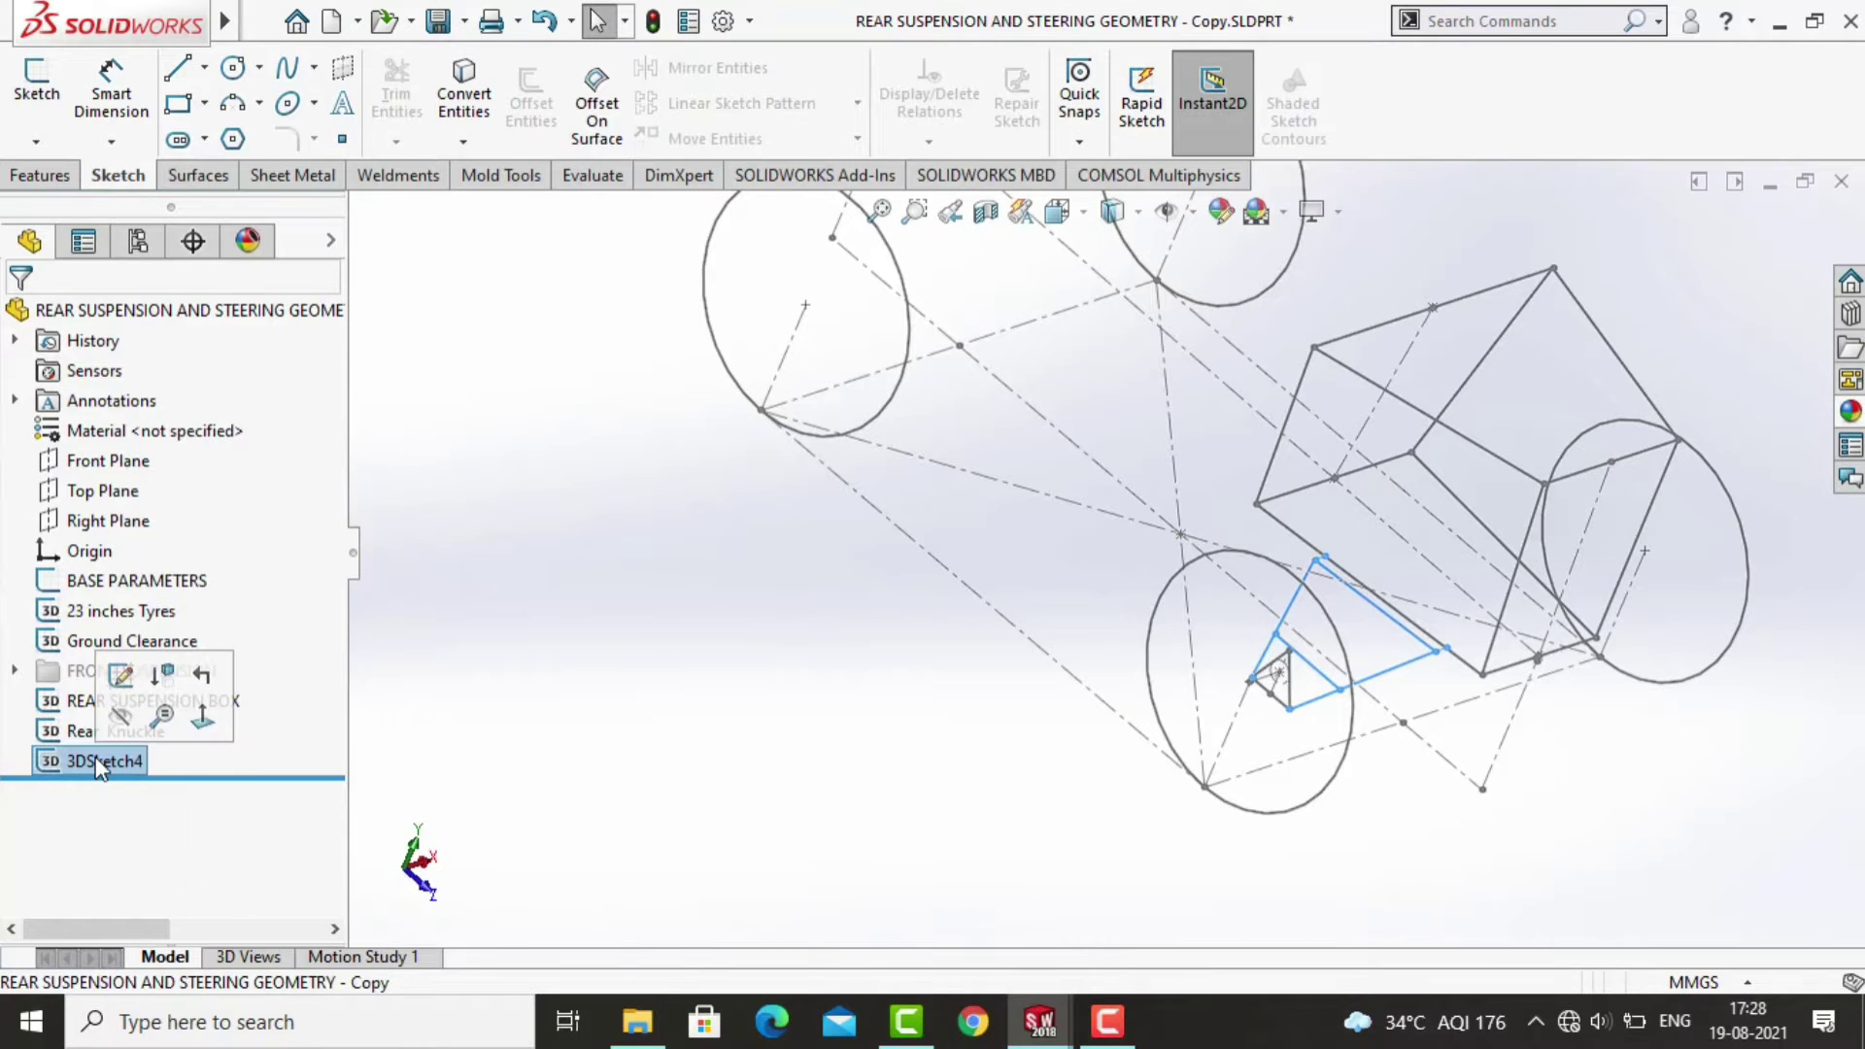
pyautogui.click(97, 763)
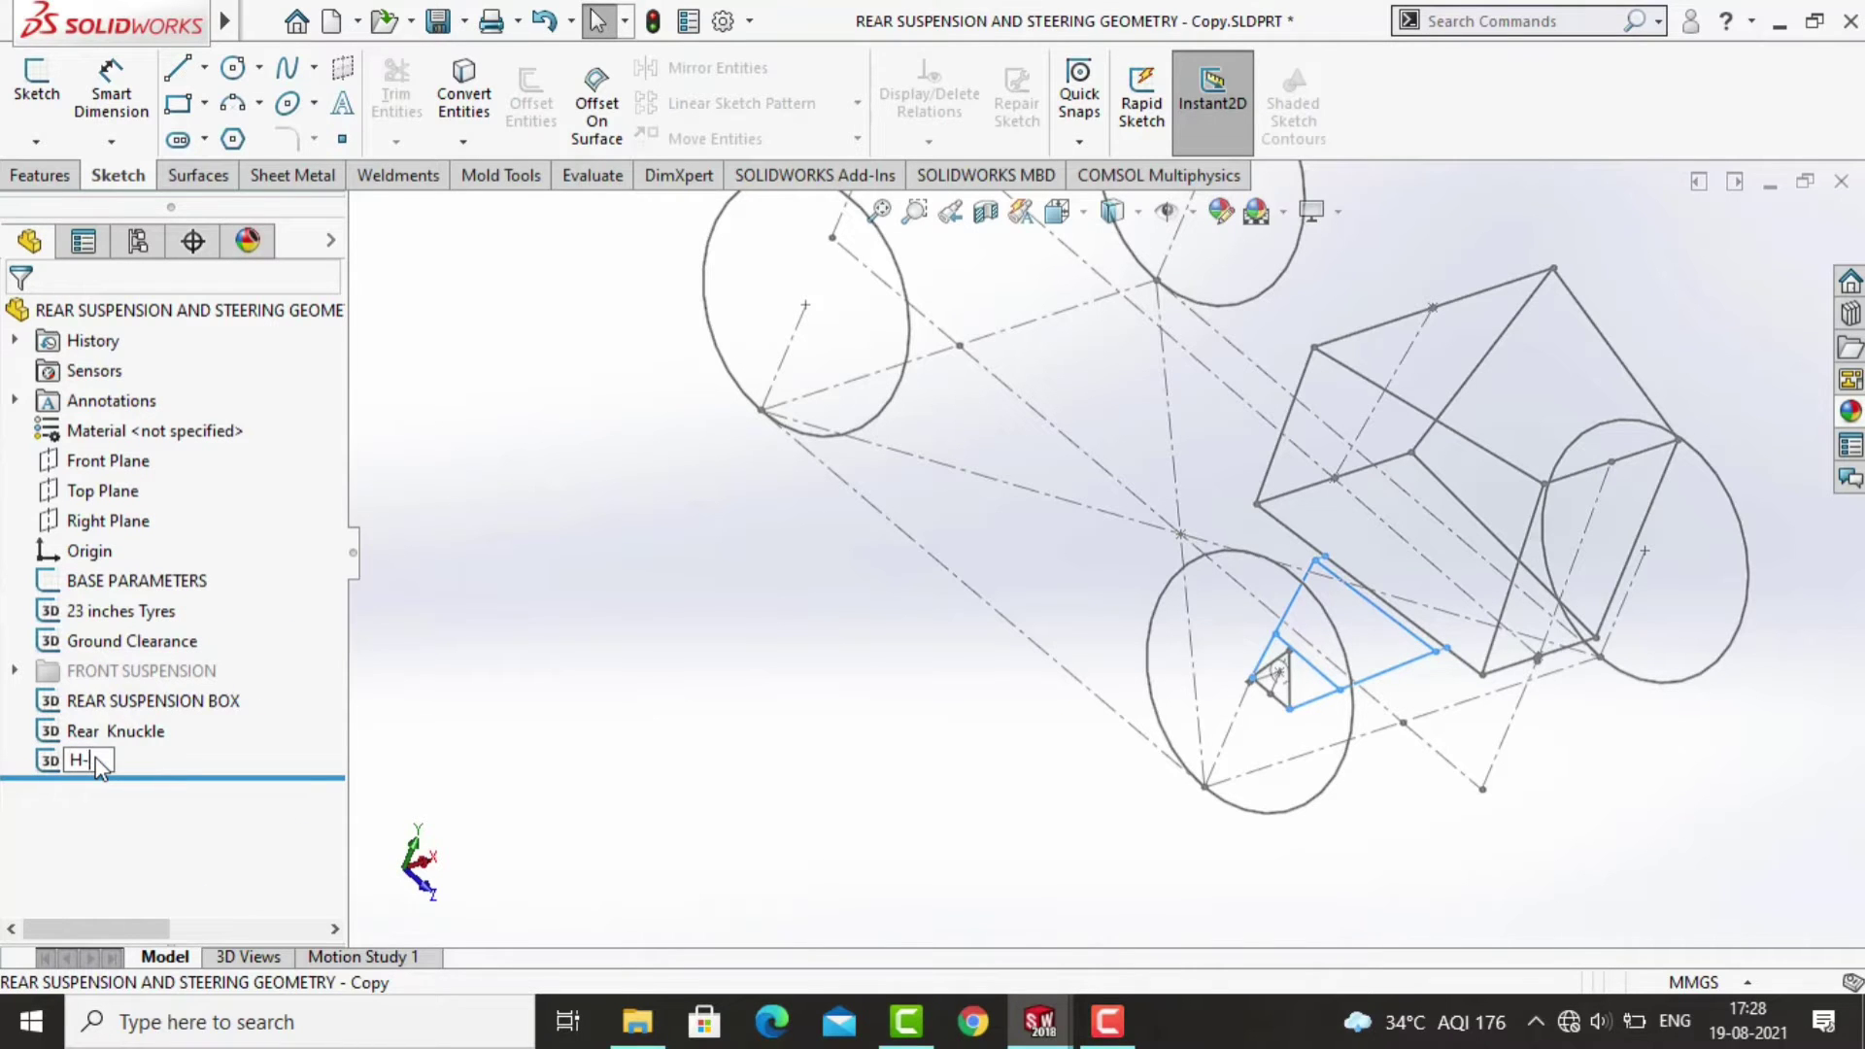
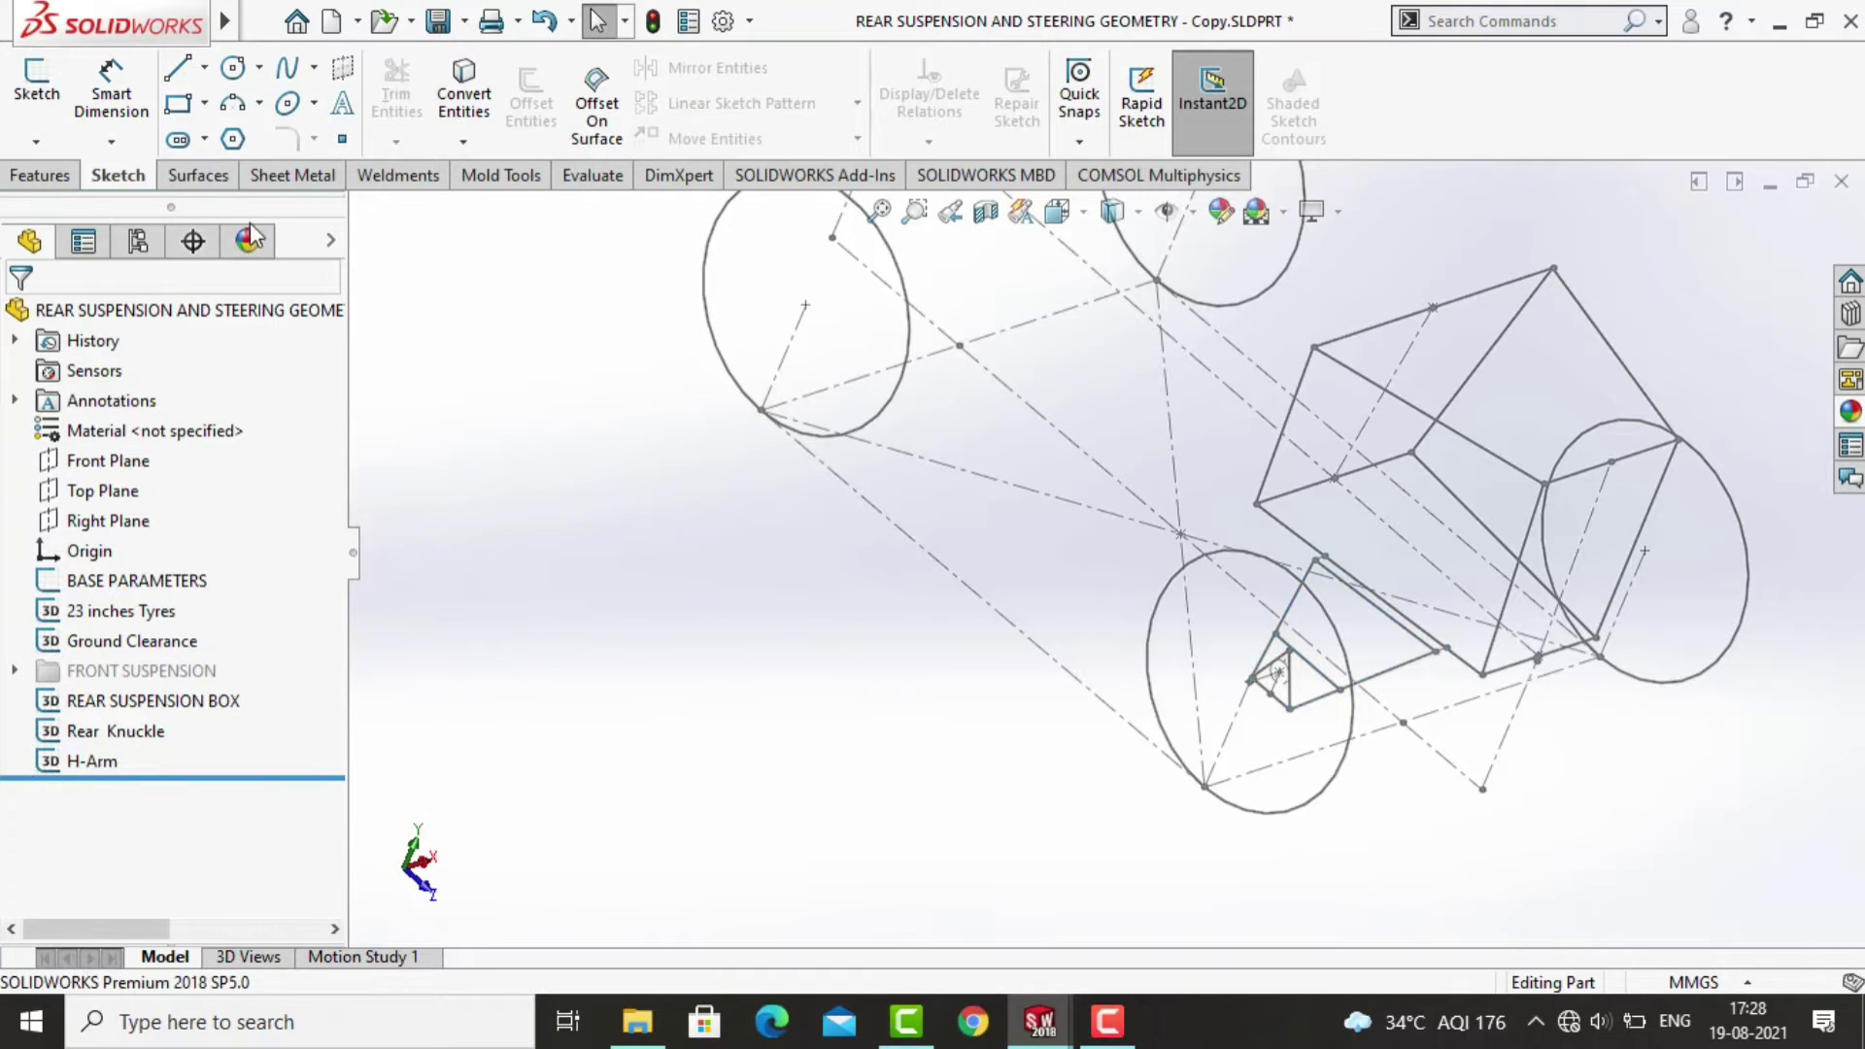
# Start a new 3D sketch and draw a short centerline outward along X from the box's upright side edge at the narrow end.
pyautogui.click(35, 141)
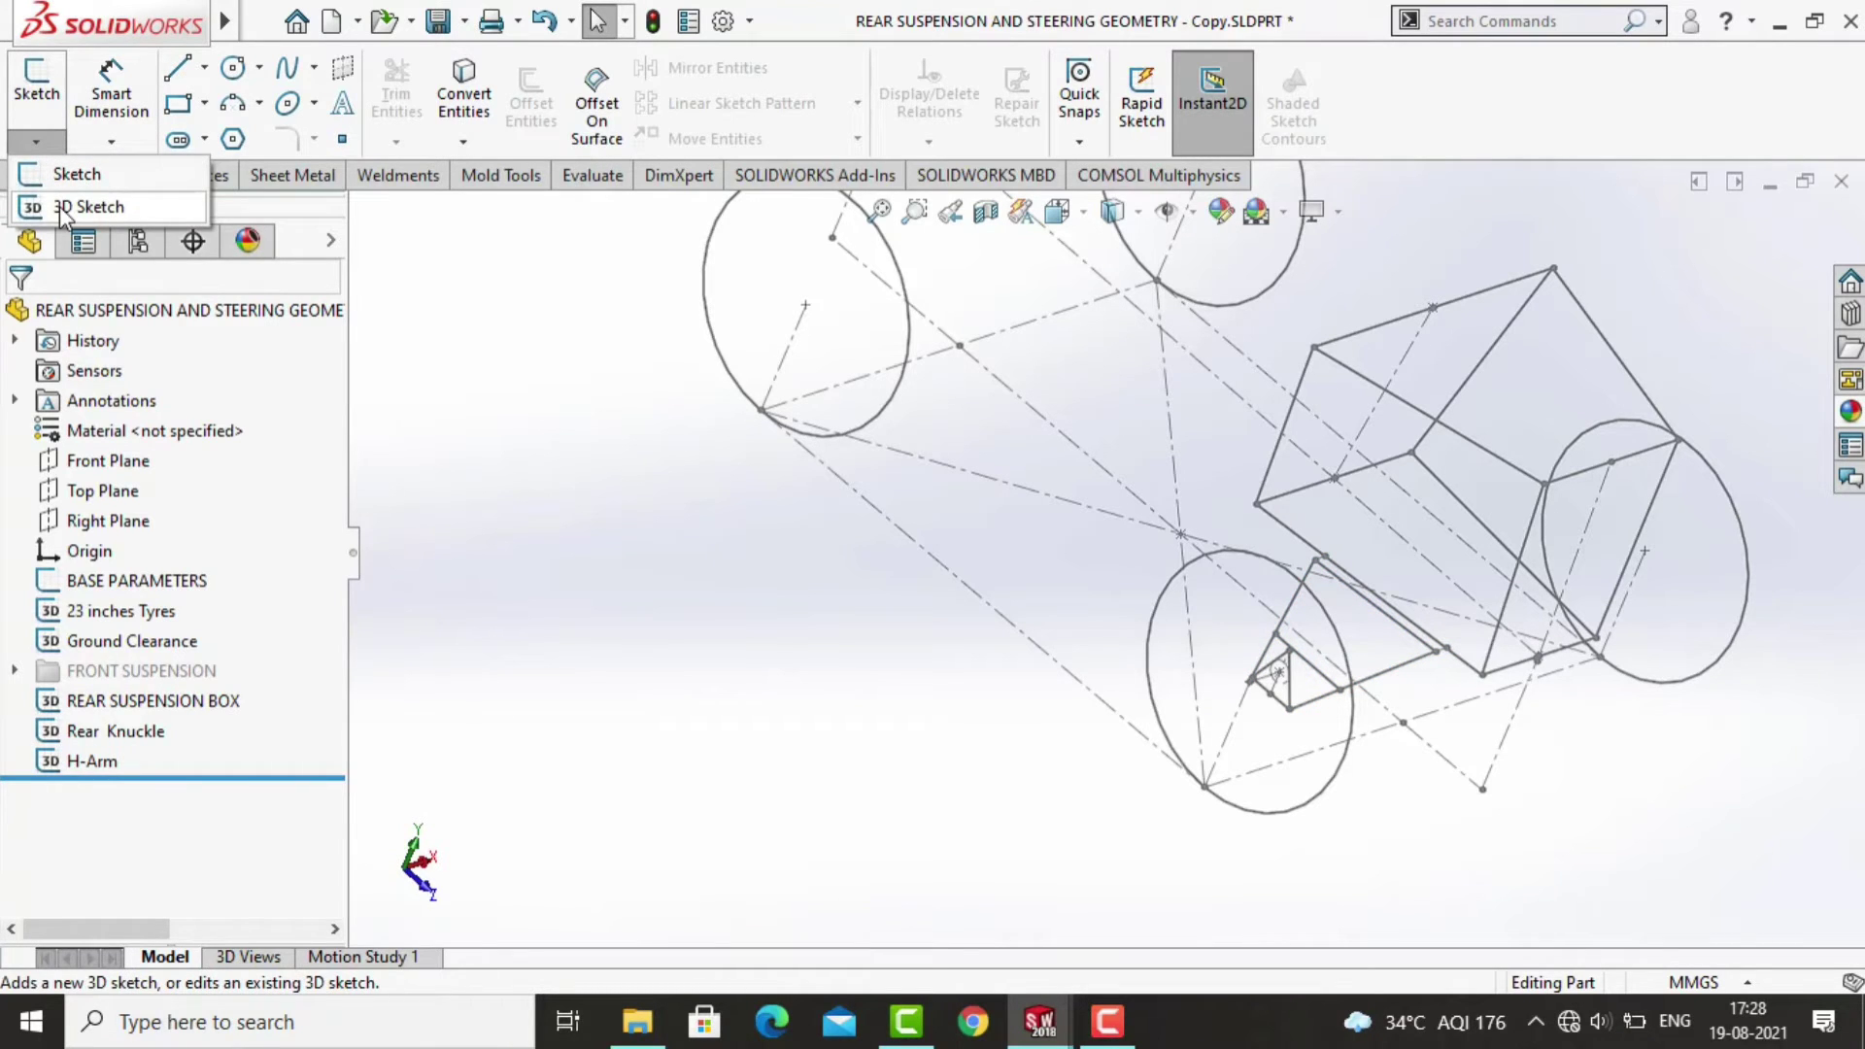
pyautogui.click(62, 207)
pyautogui.scroll(-3, 1505, 603)
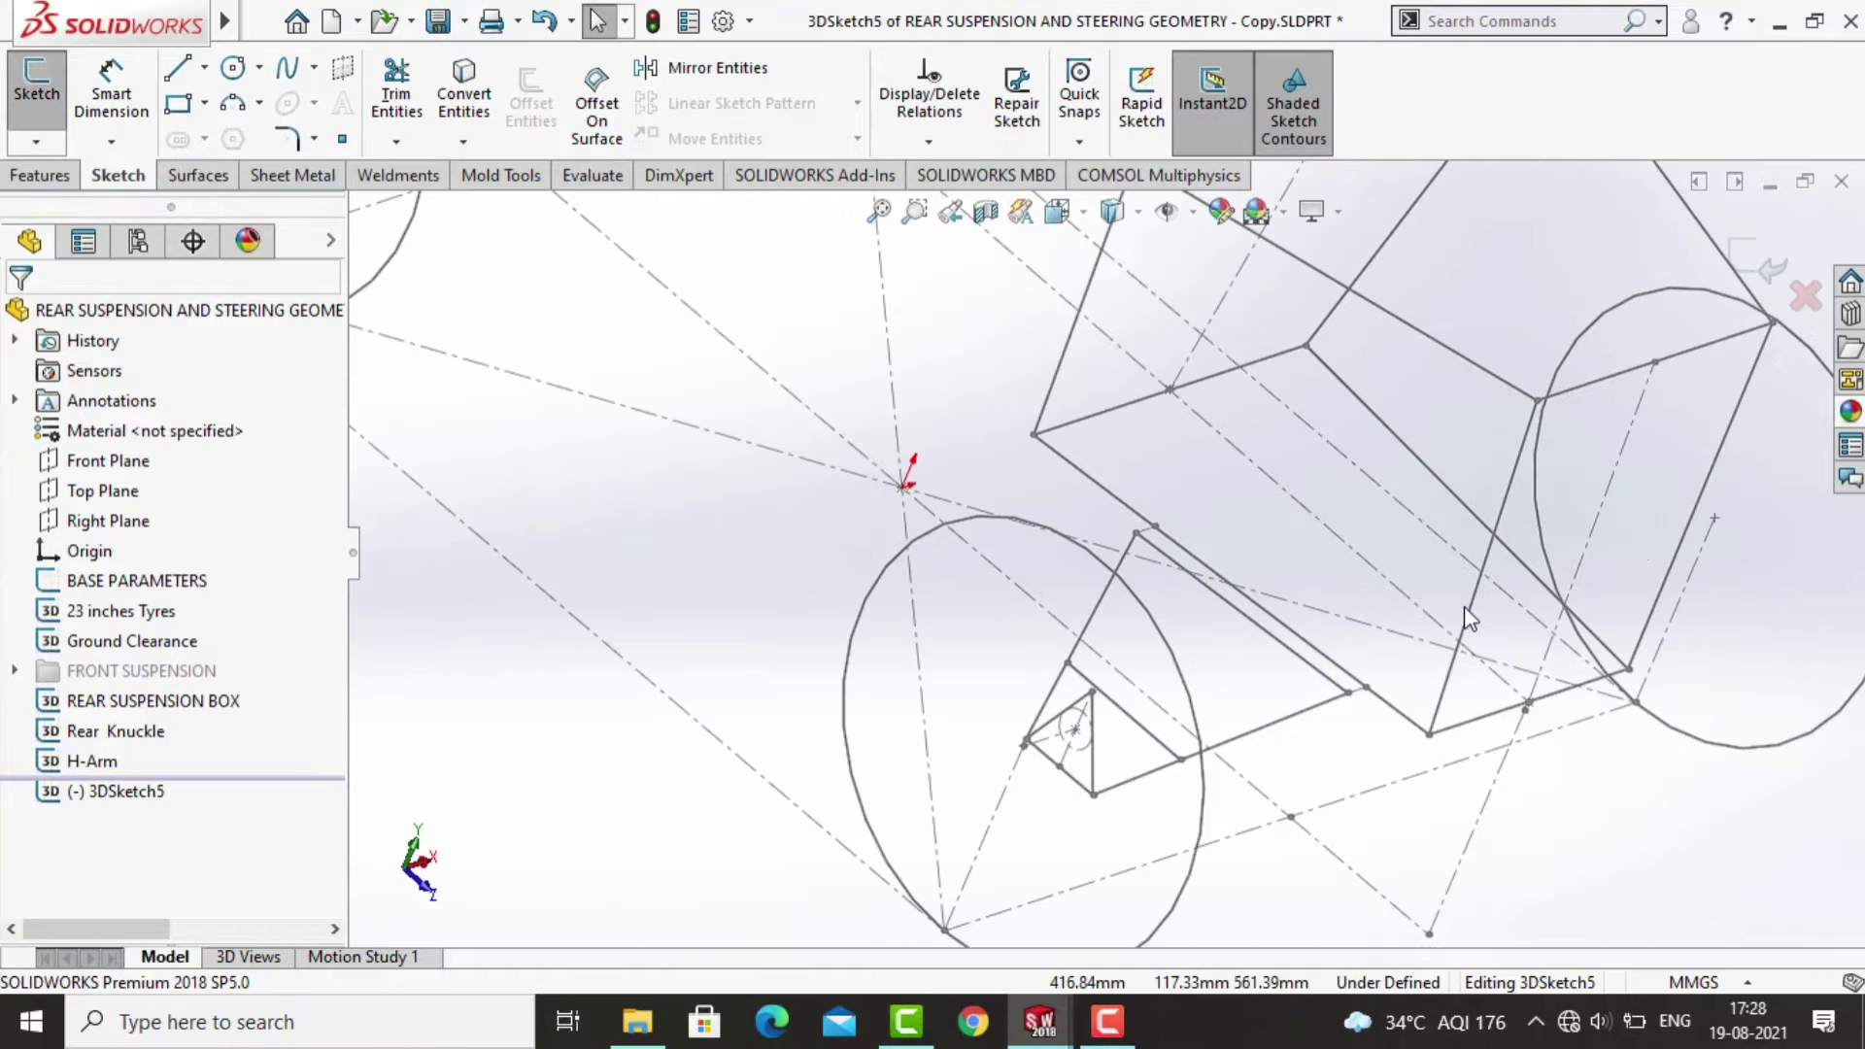
pyautogui.click(204, 68)
pyautogui.click(249, 137)
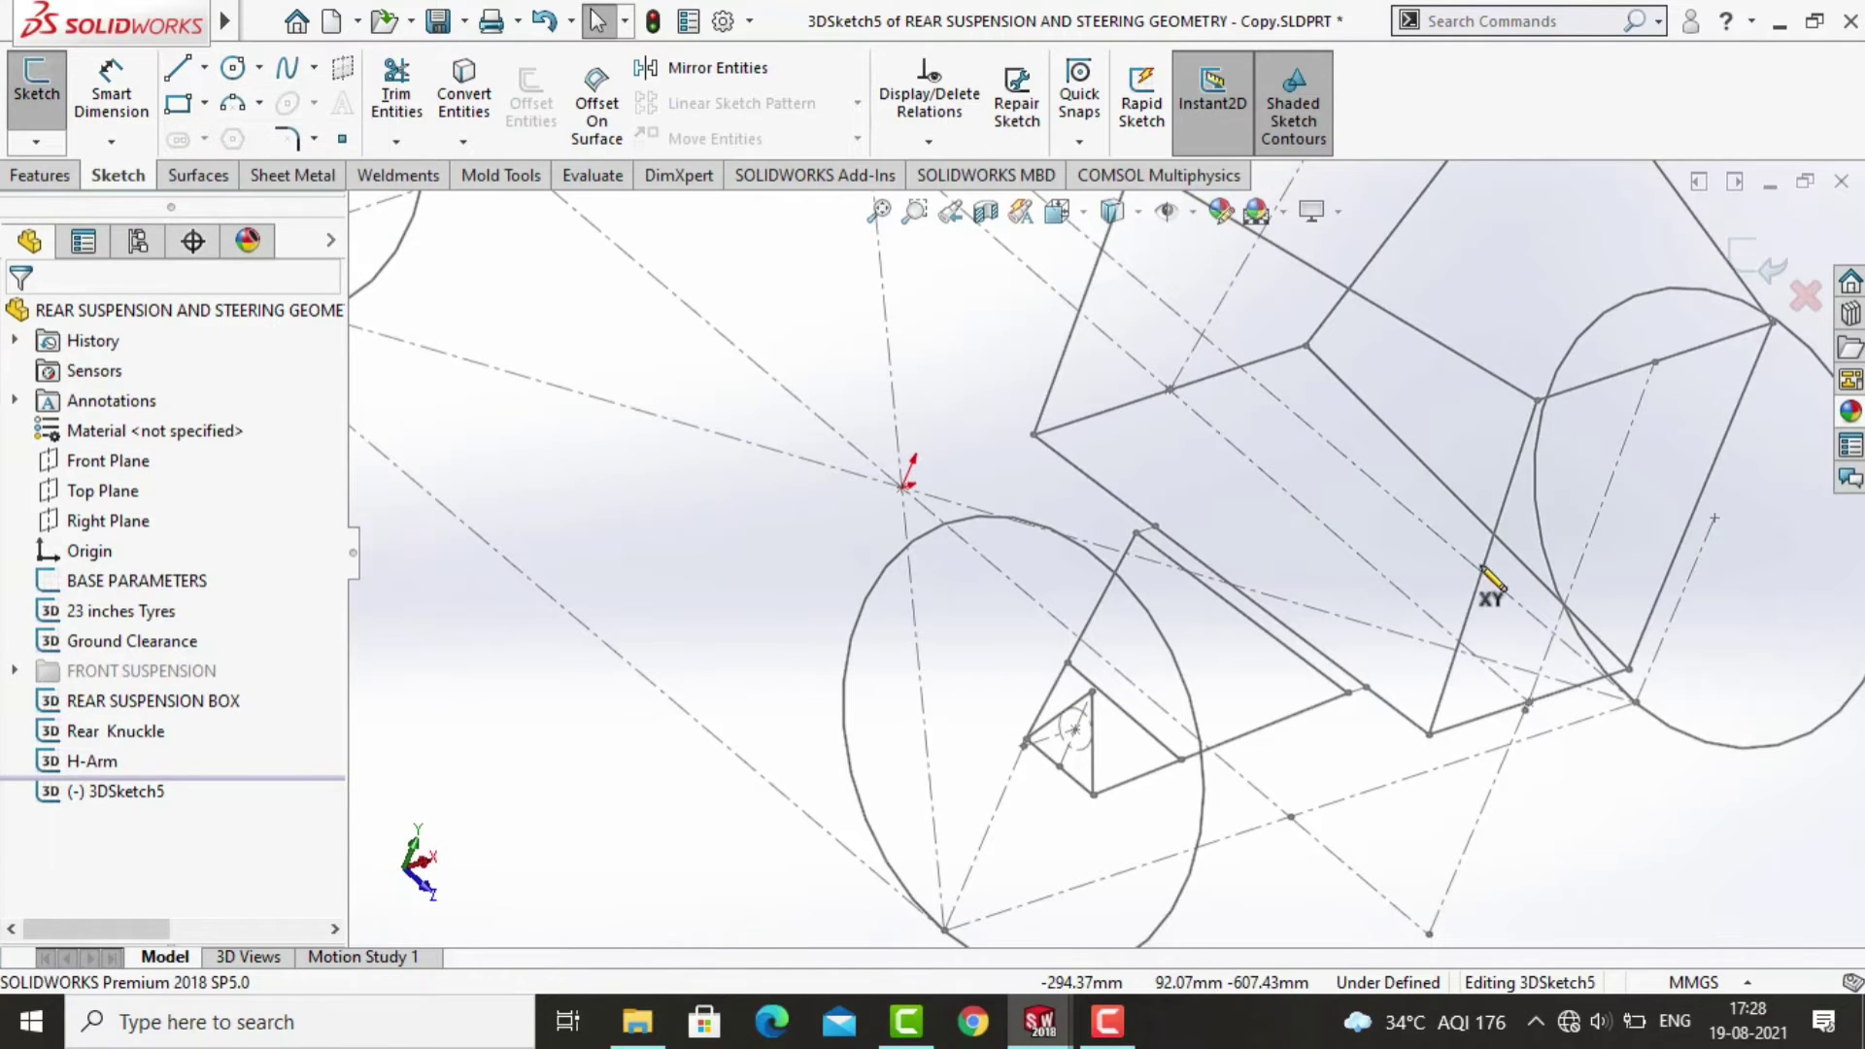
pyautogui.click(1278, 563)
pyautogui.moveTo(1373, 716); pyautogui.dragTo(1396, 643, button='middle')
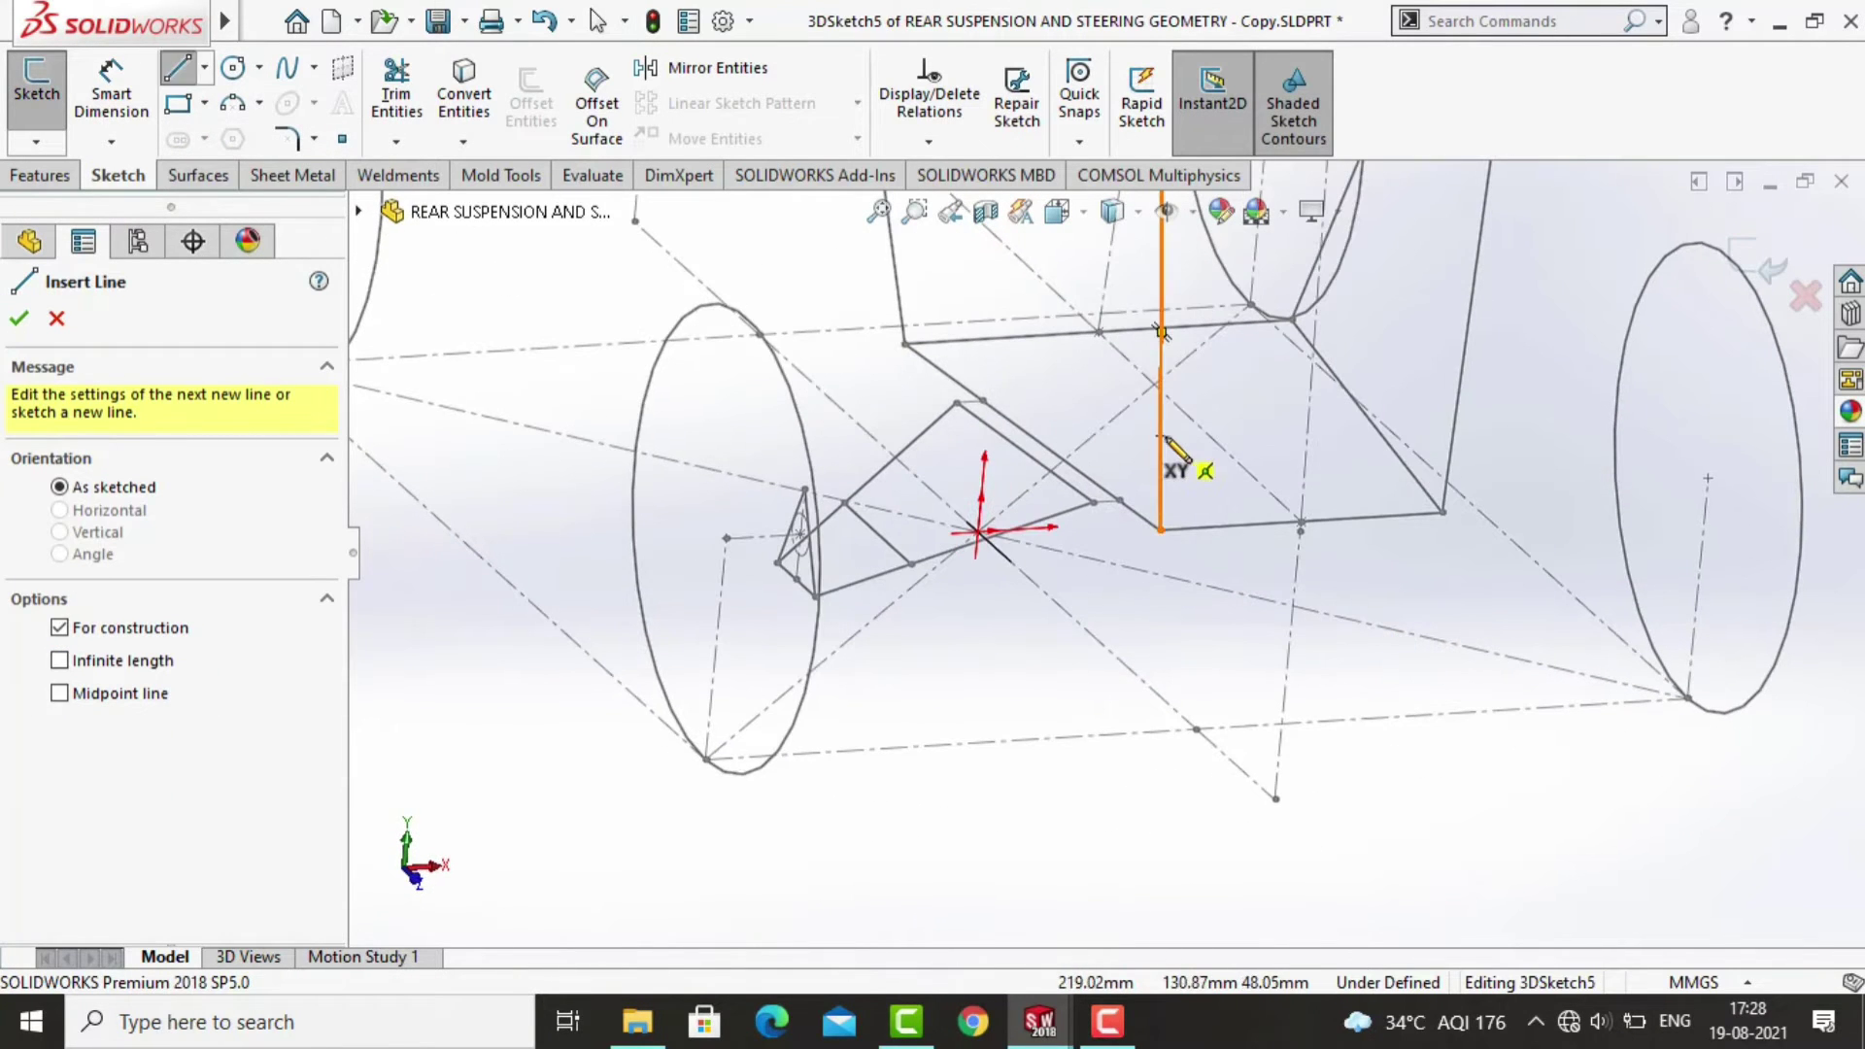
pyautogui.moveTo(1161, 438); pyautogui.dragTo(1119, 438)
pyautogui.press('Escape')
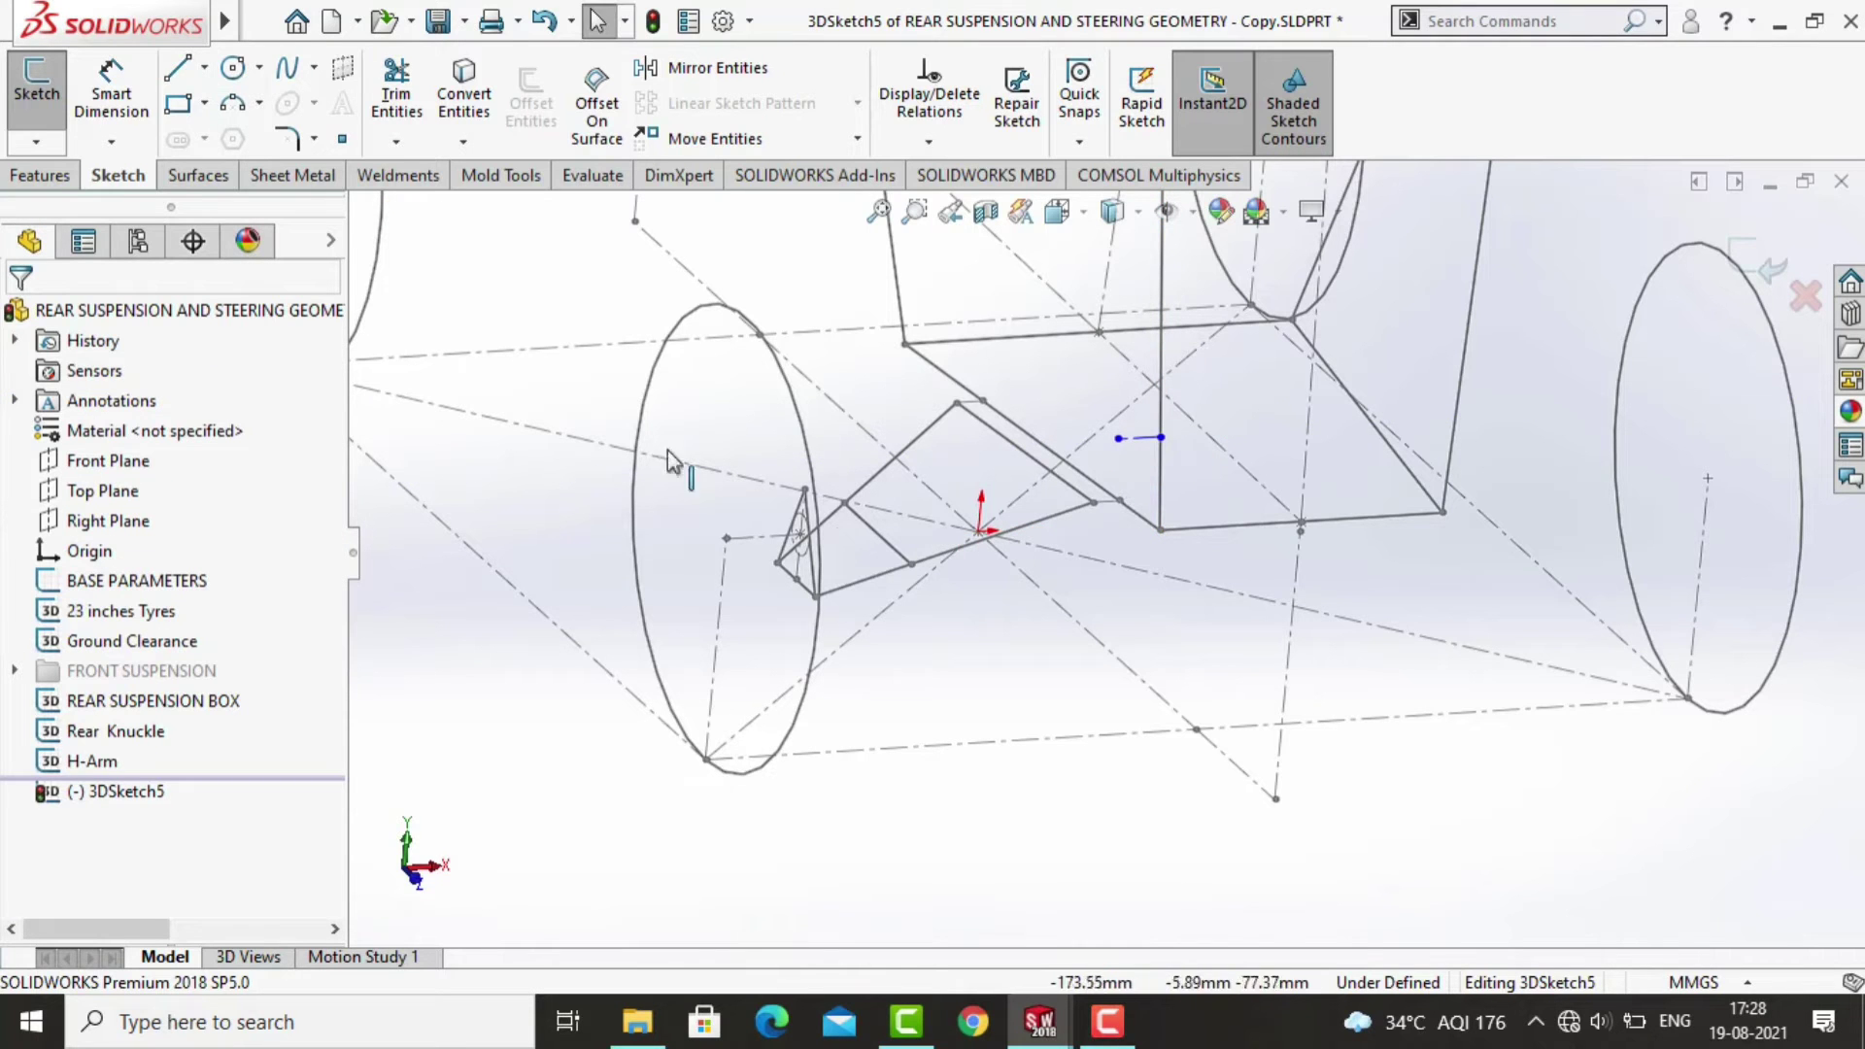
# Draw a line from the knuckle's upper vertex to the outer end of the short centerline on the box edge.
pyautogui.moveTo(507, 285); pyautogui.dragTo(761, 387, button='middle')
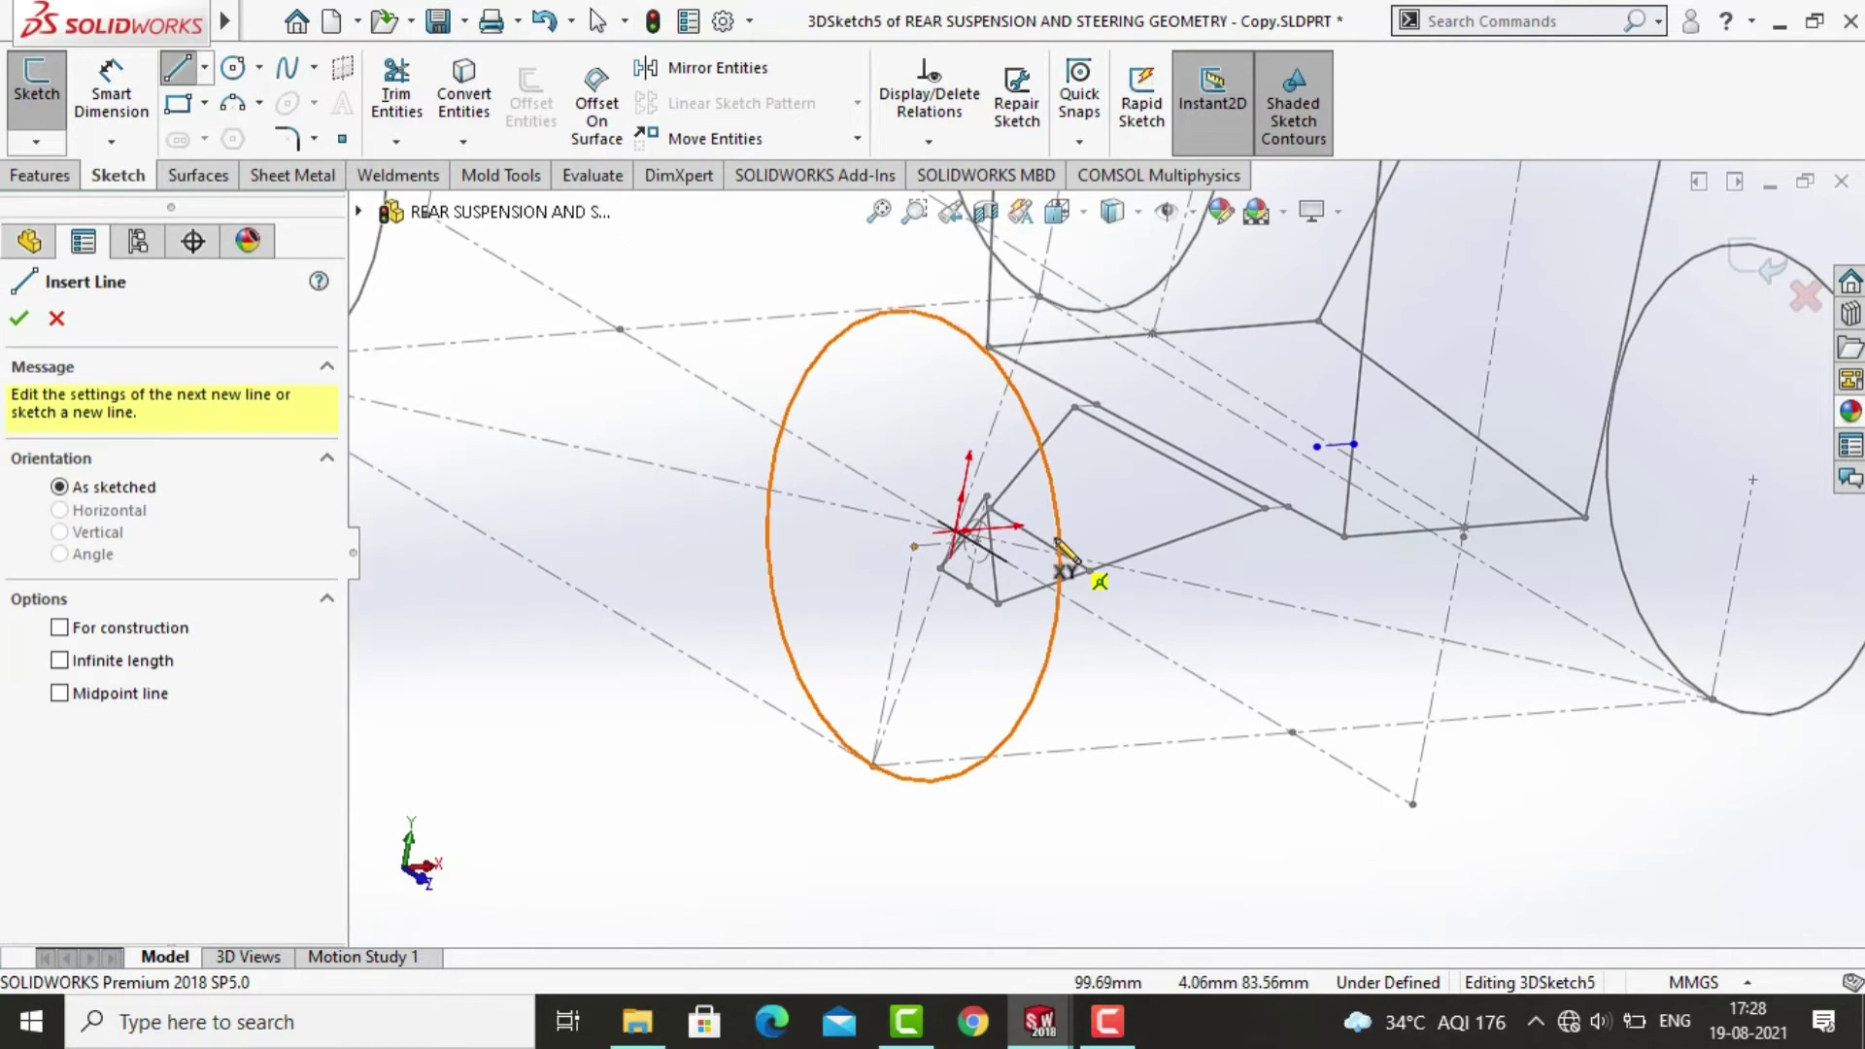
pyautogui.click(986, 496)
pyautogui.click(1317, 446)
pyautogui.press('Escape')
# Dimension the short centerline at the box's upright edge to 35 mm.
pyautogui.click(111, 94)
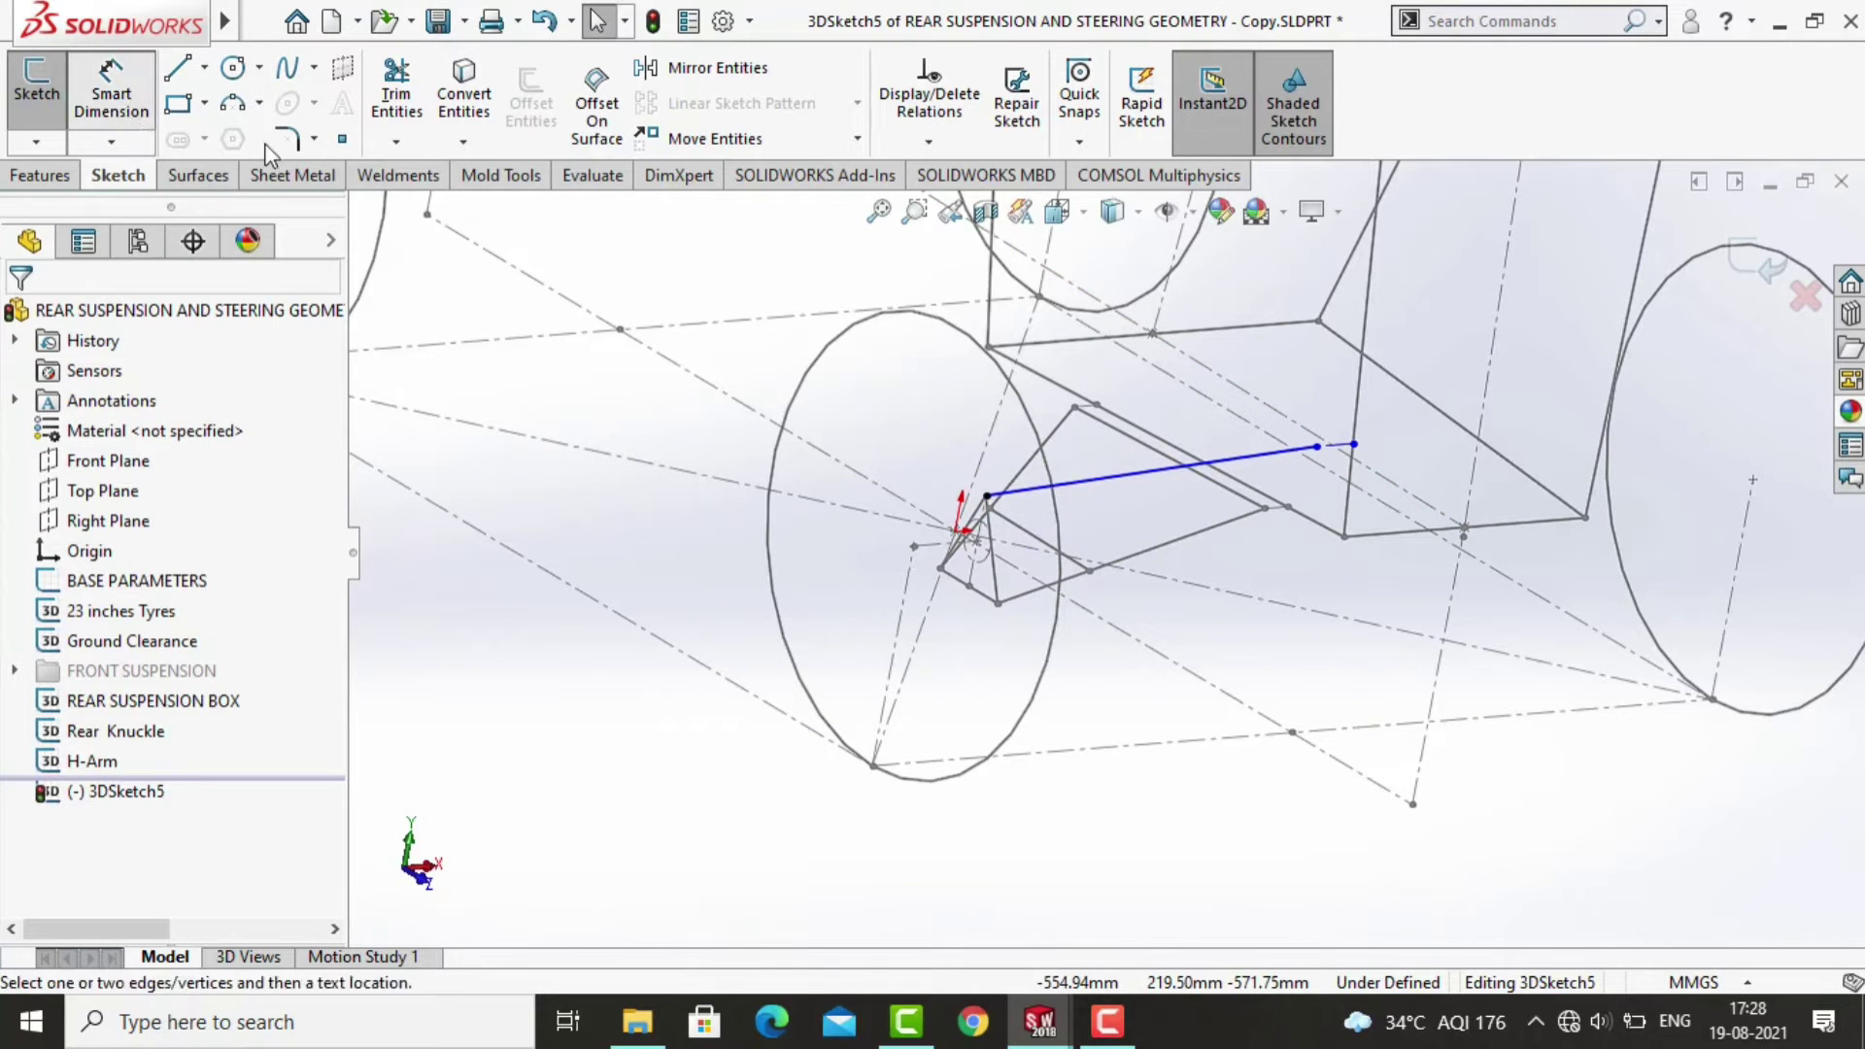
pyautogui.scroll(-3, 1316, 456)
pyautogui.click(1317, 465)
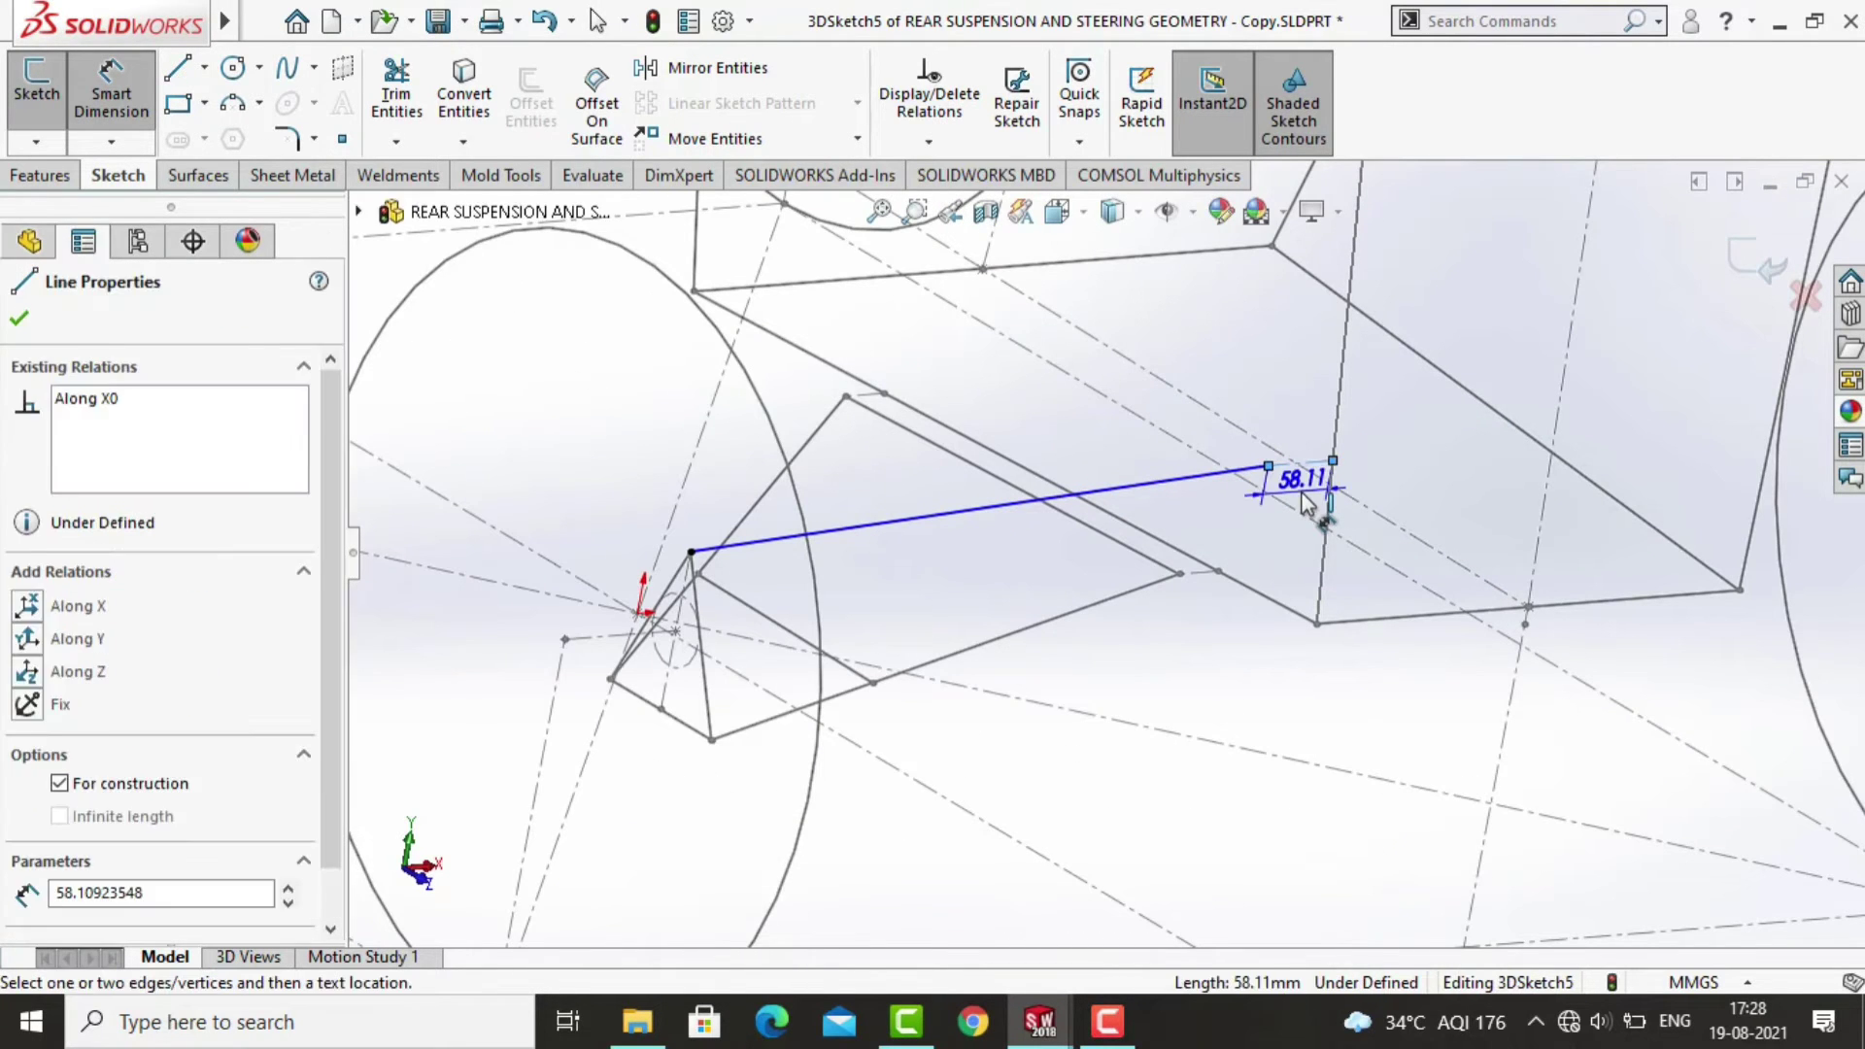
pyautogui.click(1311, 503)
pyautogui.press('Return')
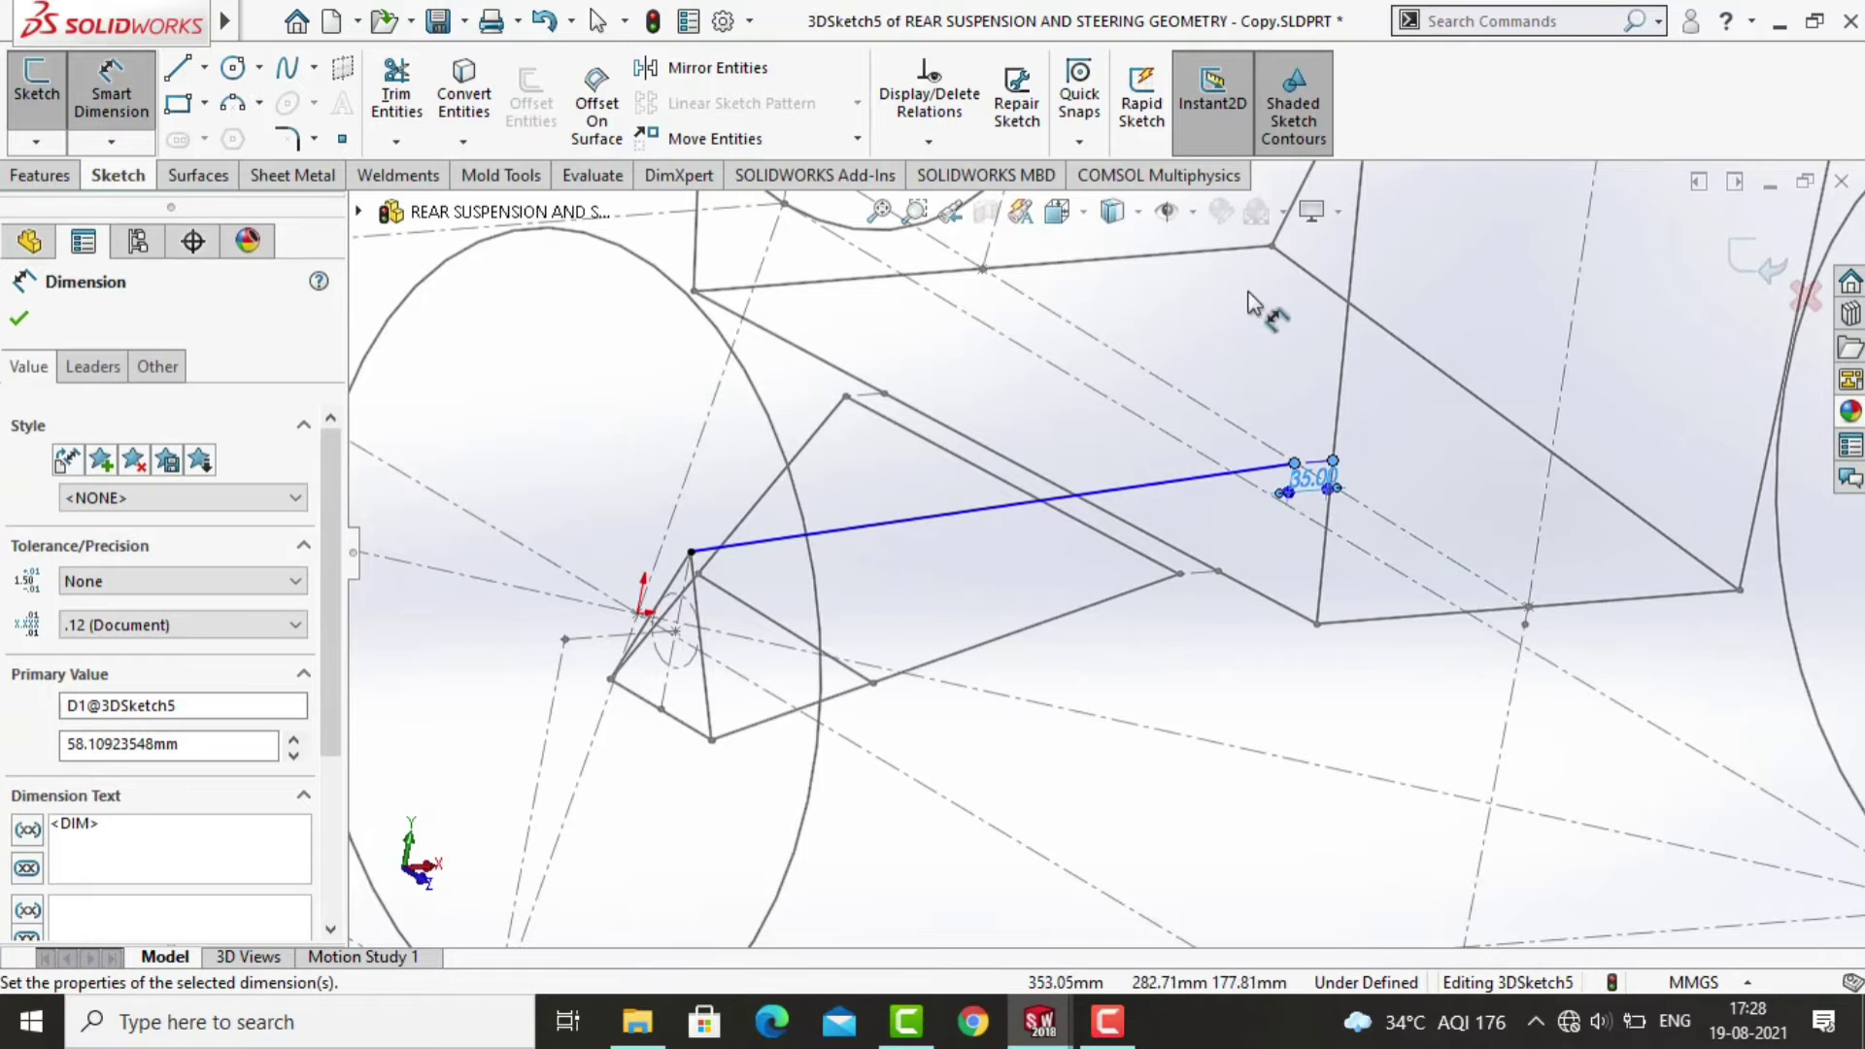
pyautogui.press('Escape')
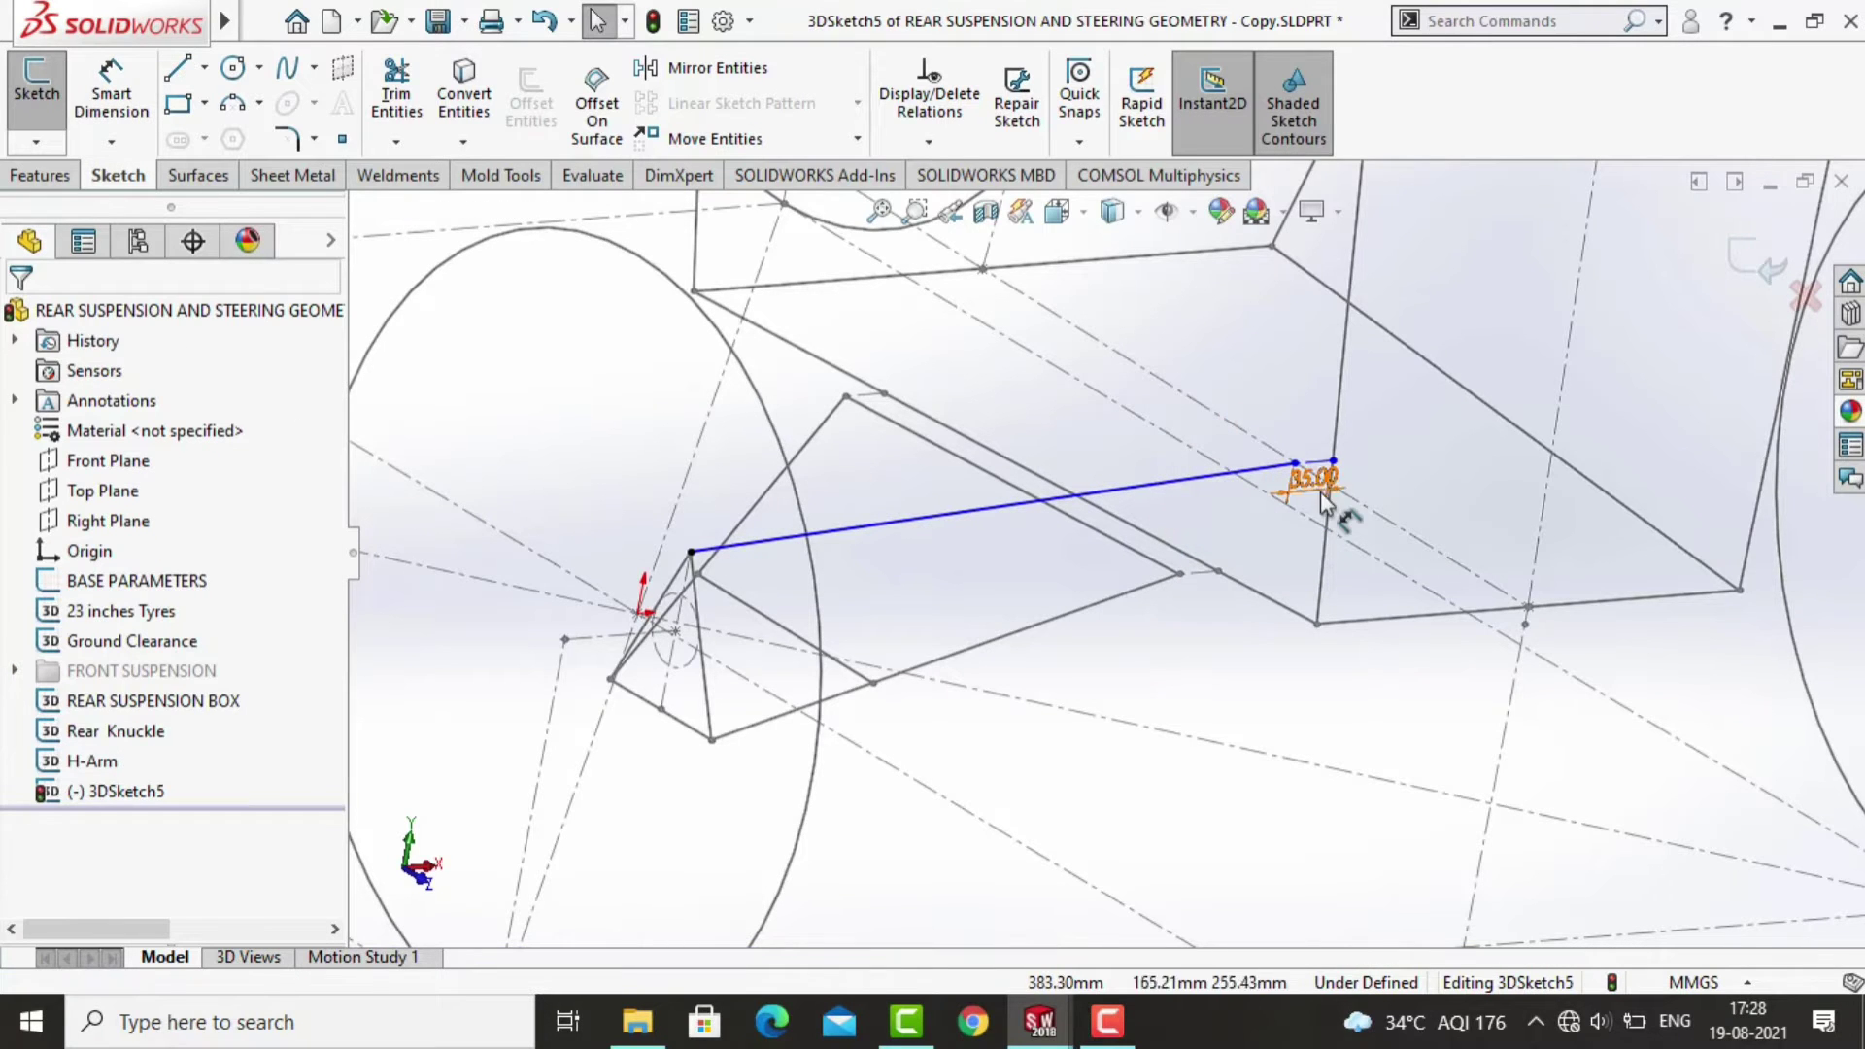
# Dimension the short centerline's start point on the upright edge 125 mm above the box's lower corner.
pyautogui.click(110, 93)
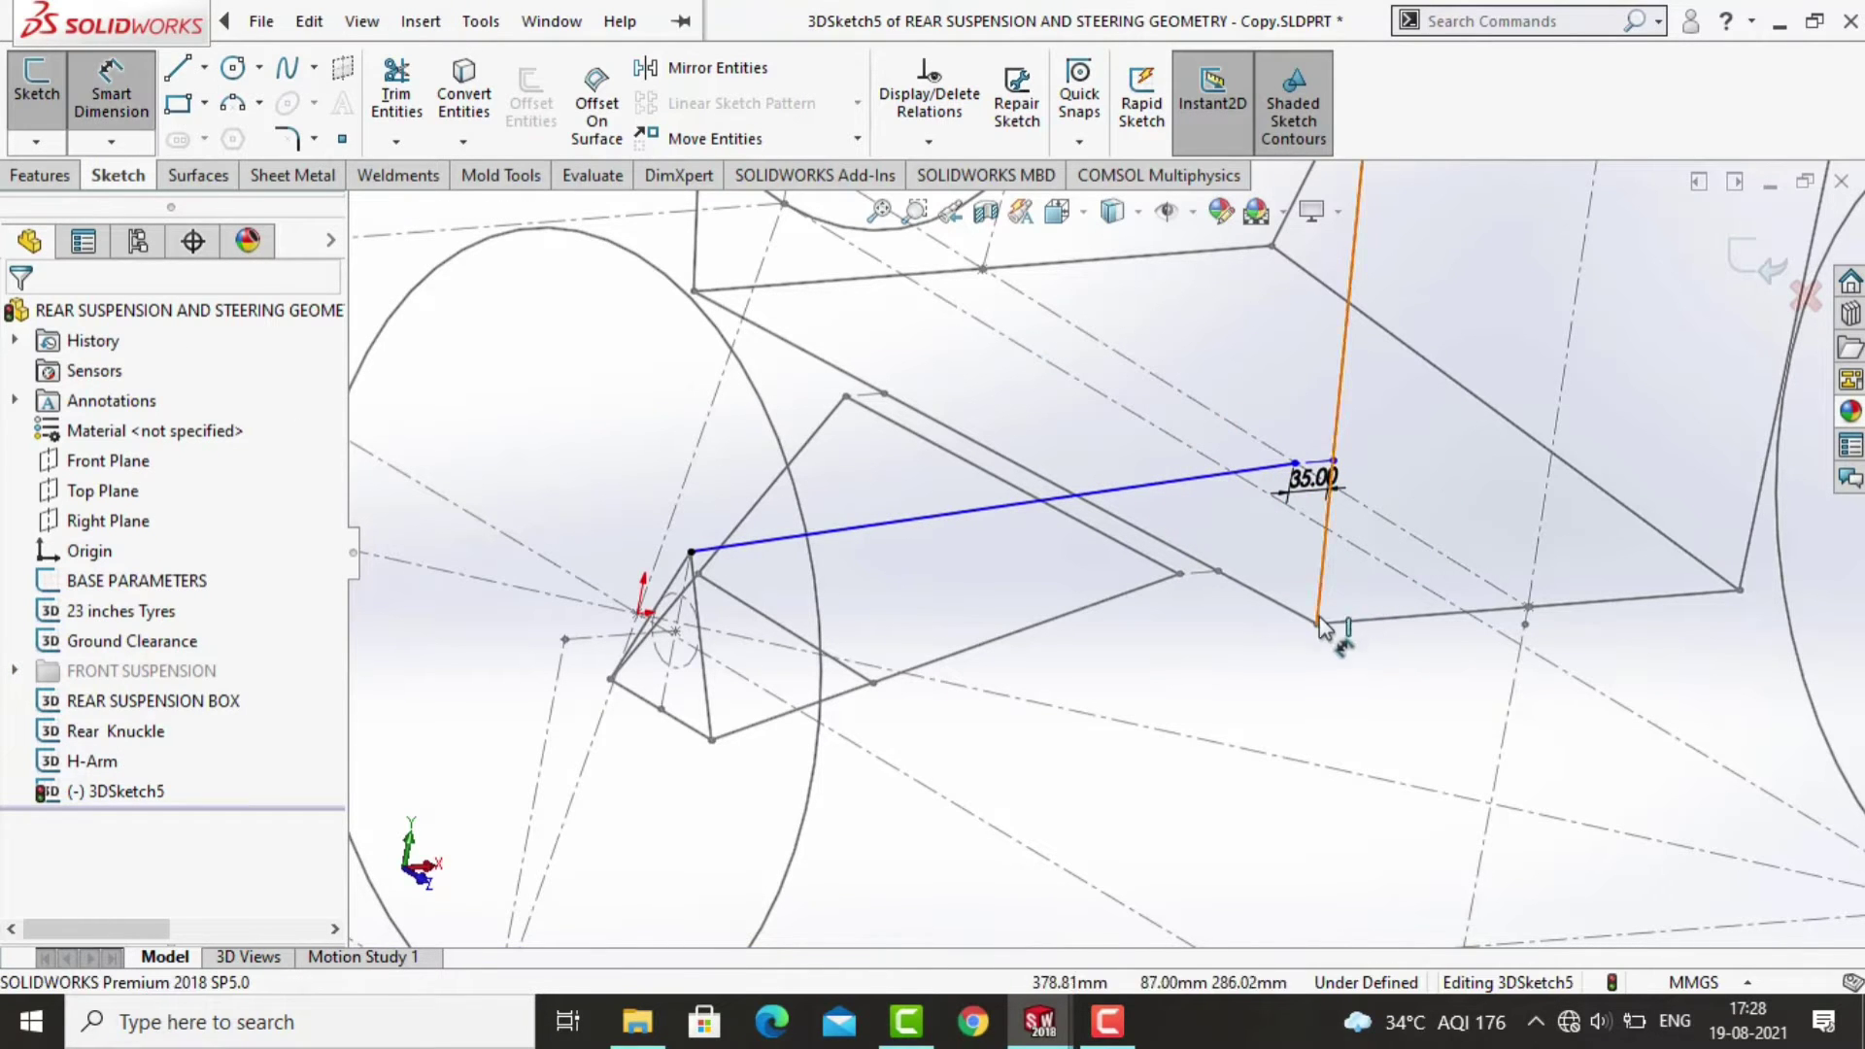
pyautogui.click(1331, 461)
pyautogui.click(1316, 624)
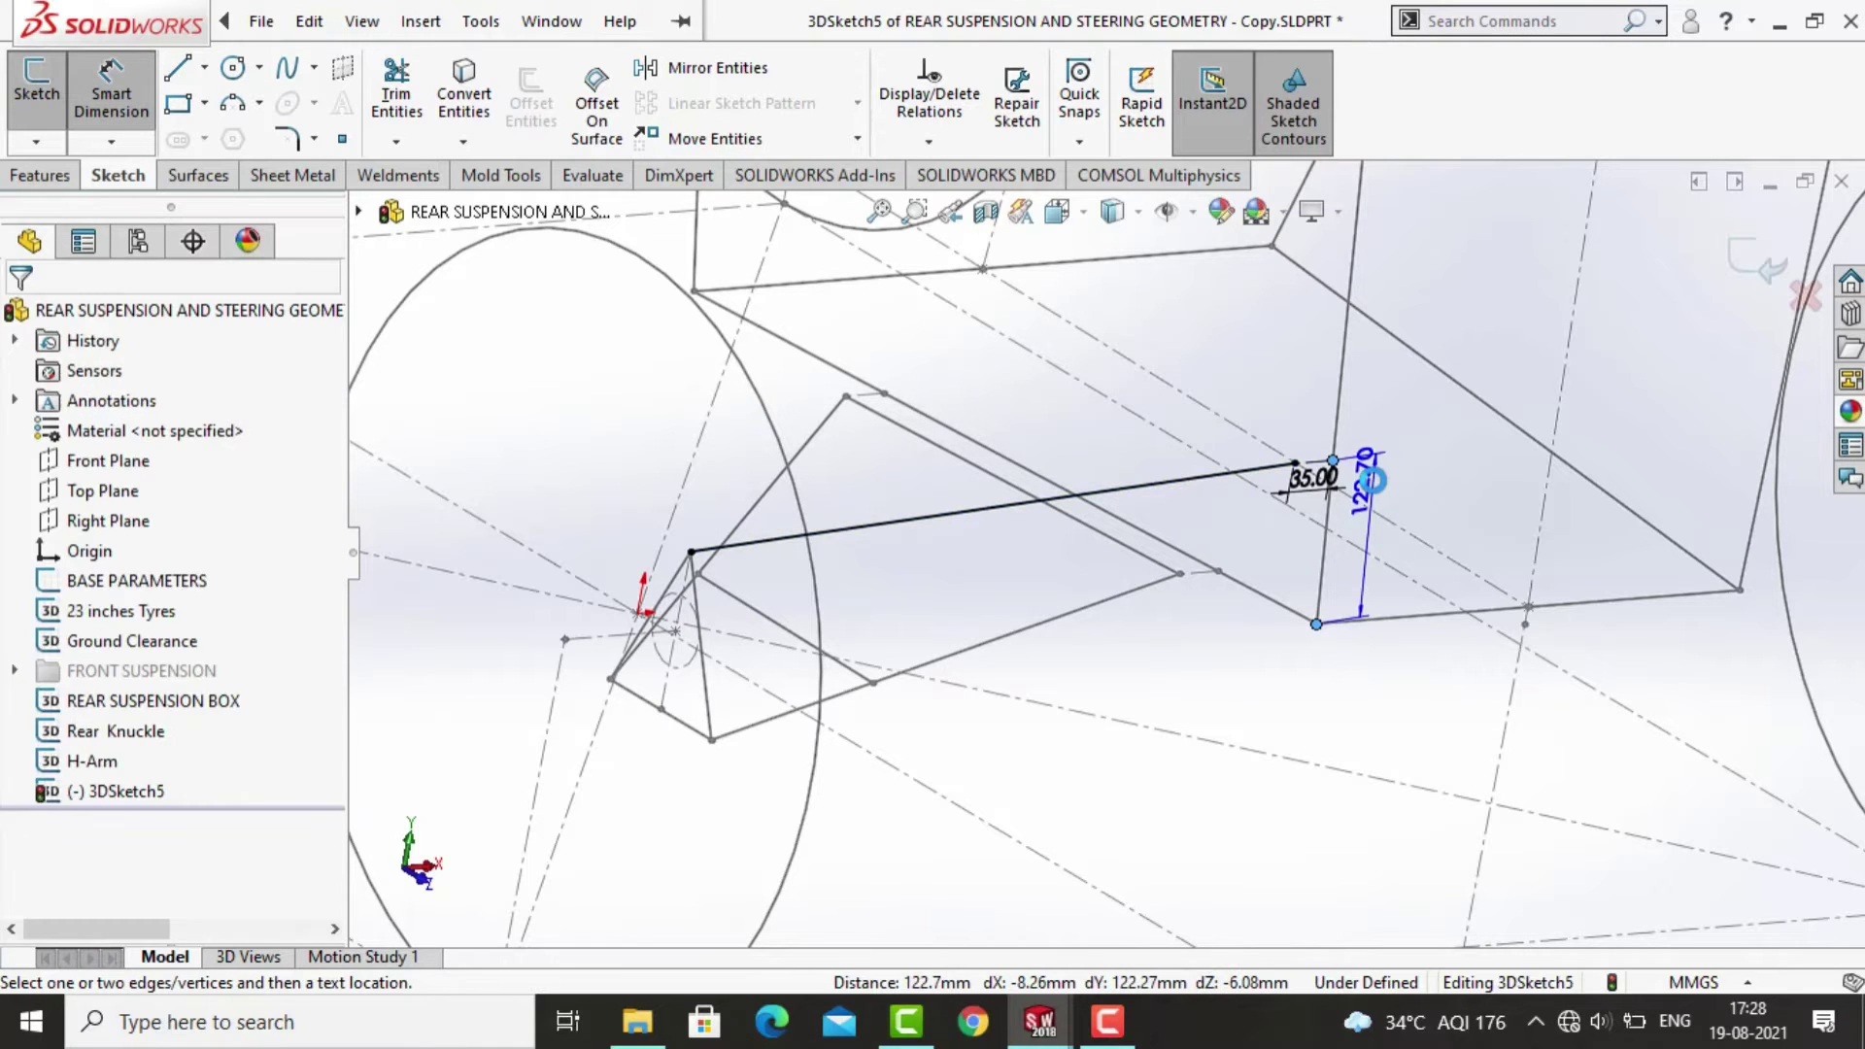
pyautogui.click(1372, 480)
pyautogui.write('125')
pyautogui.press('Return')
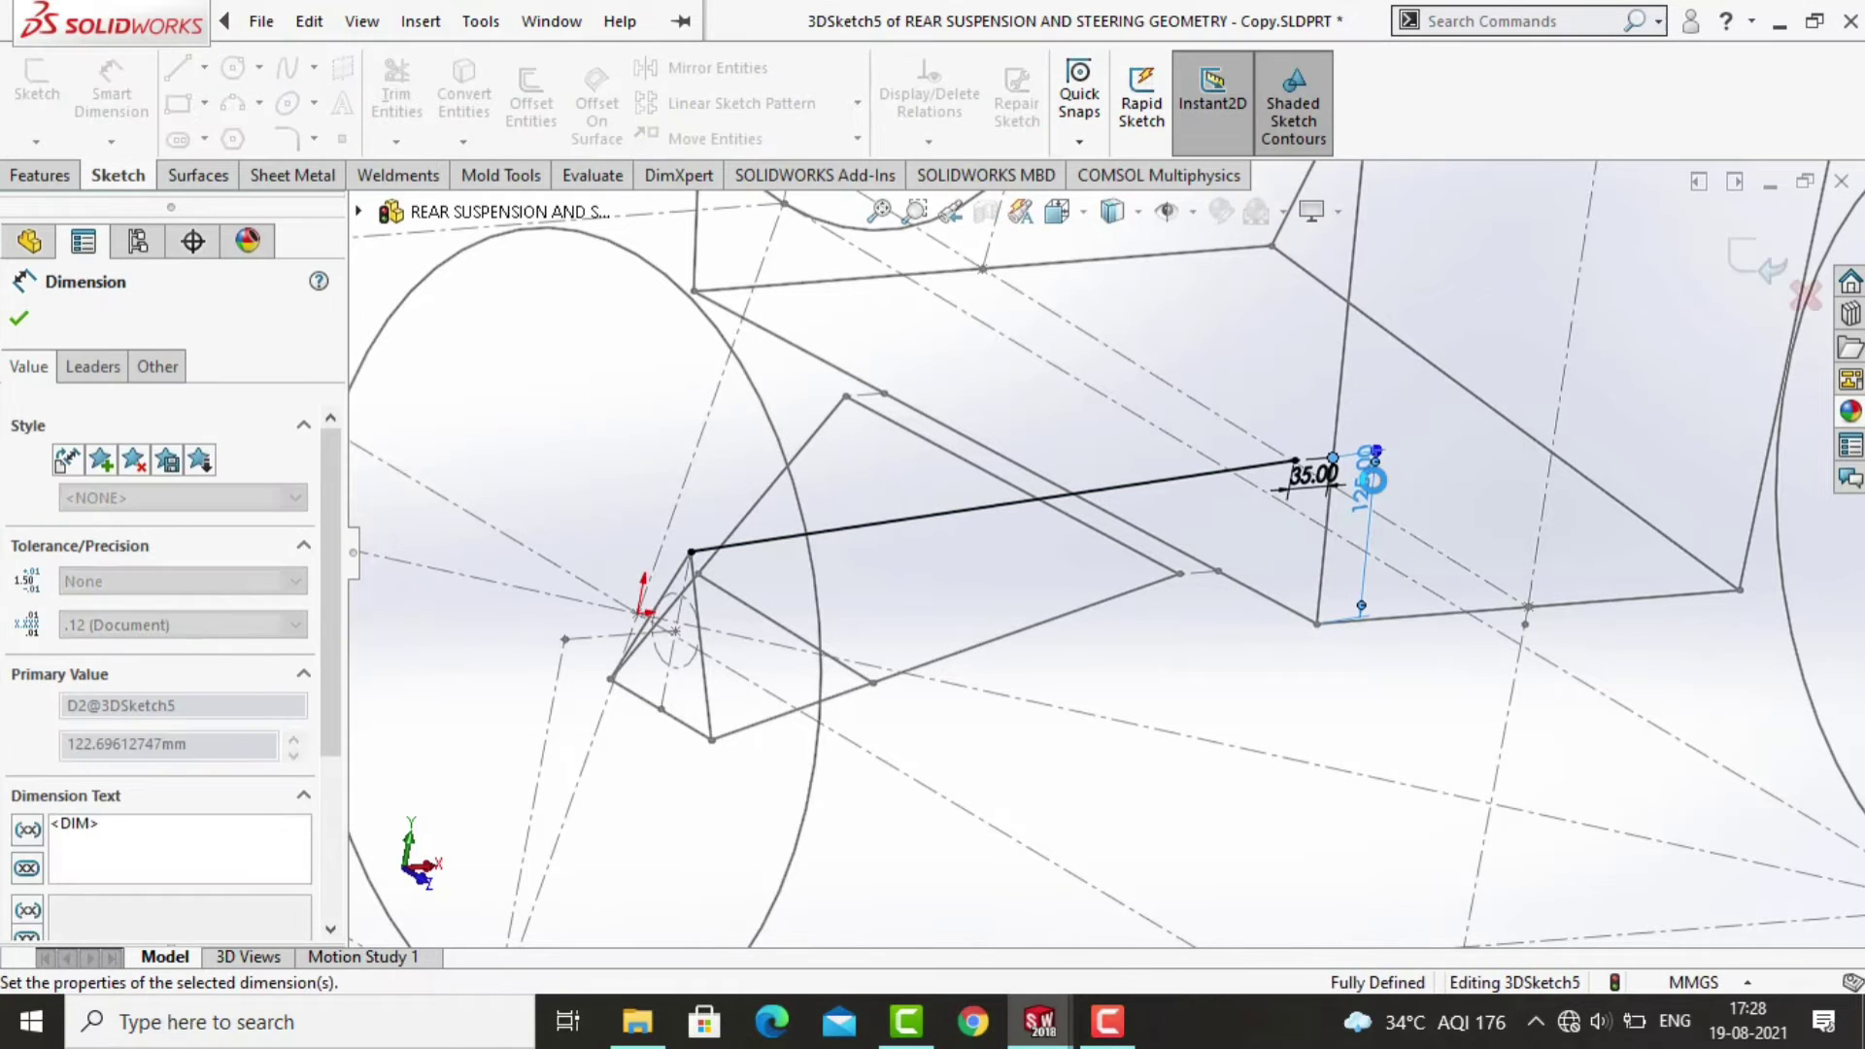
pyautogui.press('Escape')
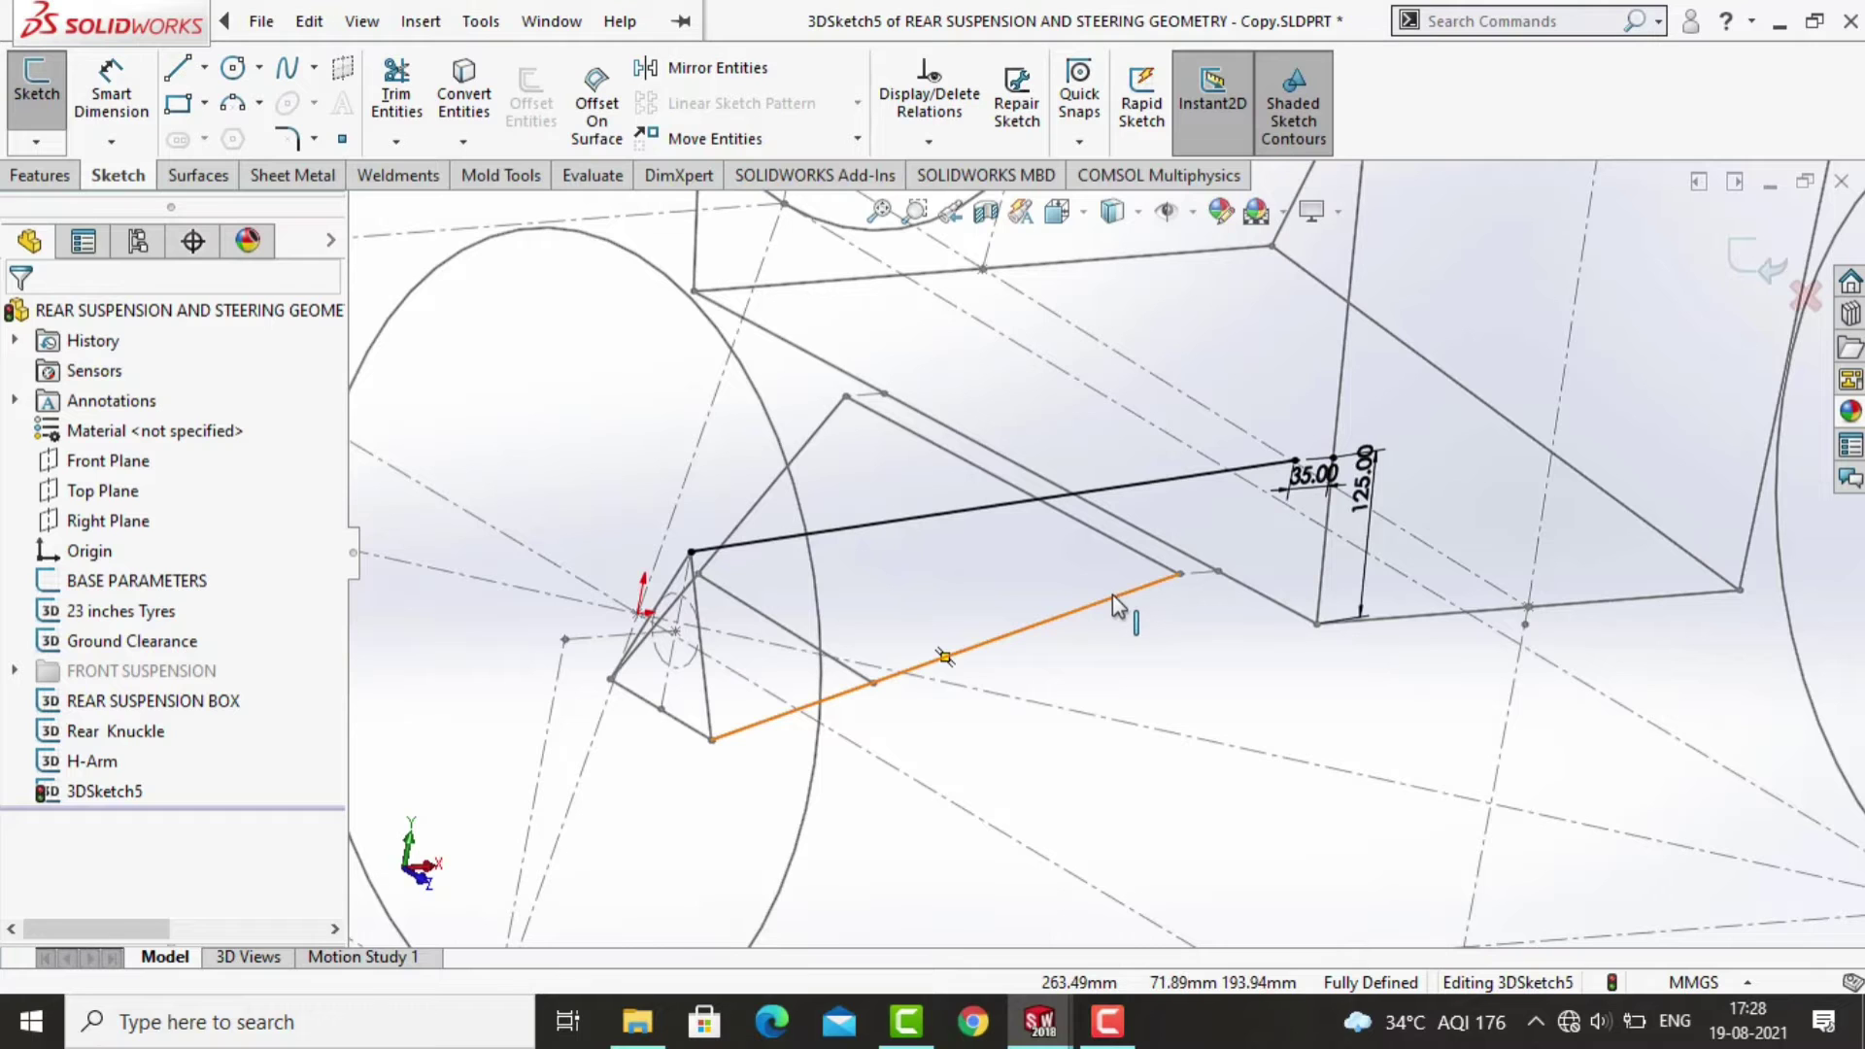
# Delete the short centerline's Along X relation and make it collinear with the link line from the knuckle.
pyautogui.scroll(-2, 1287, 489)
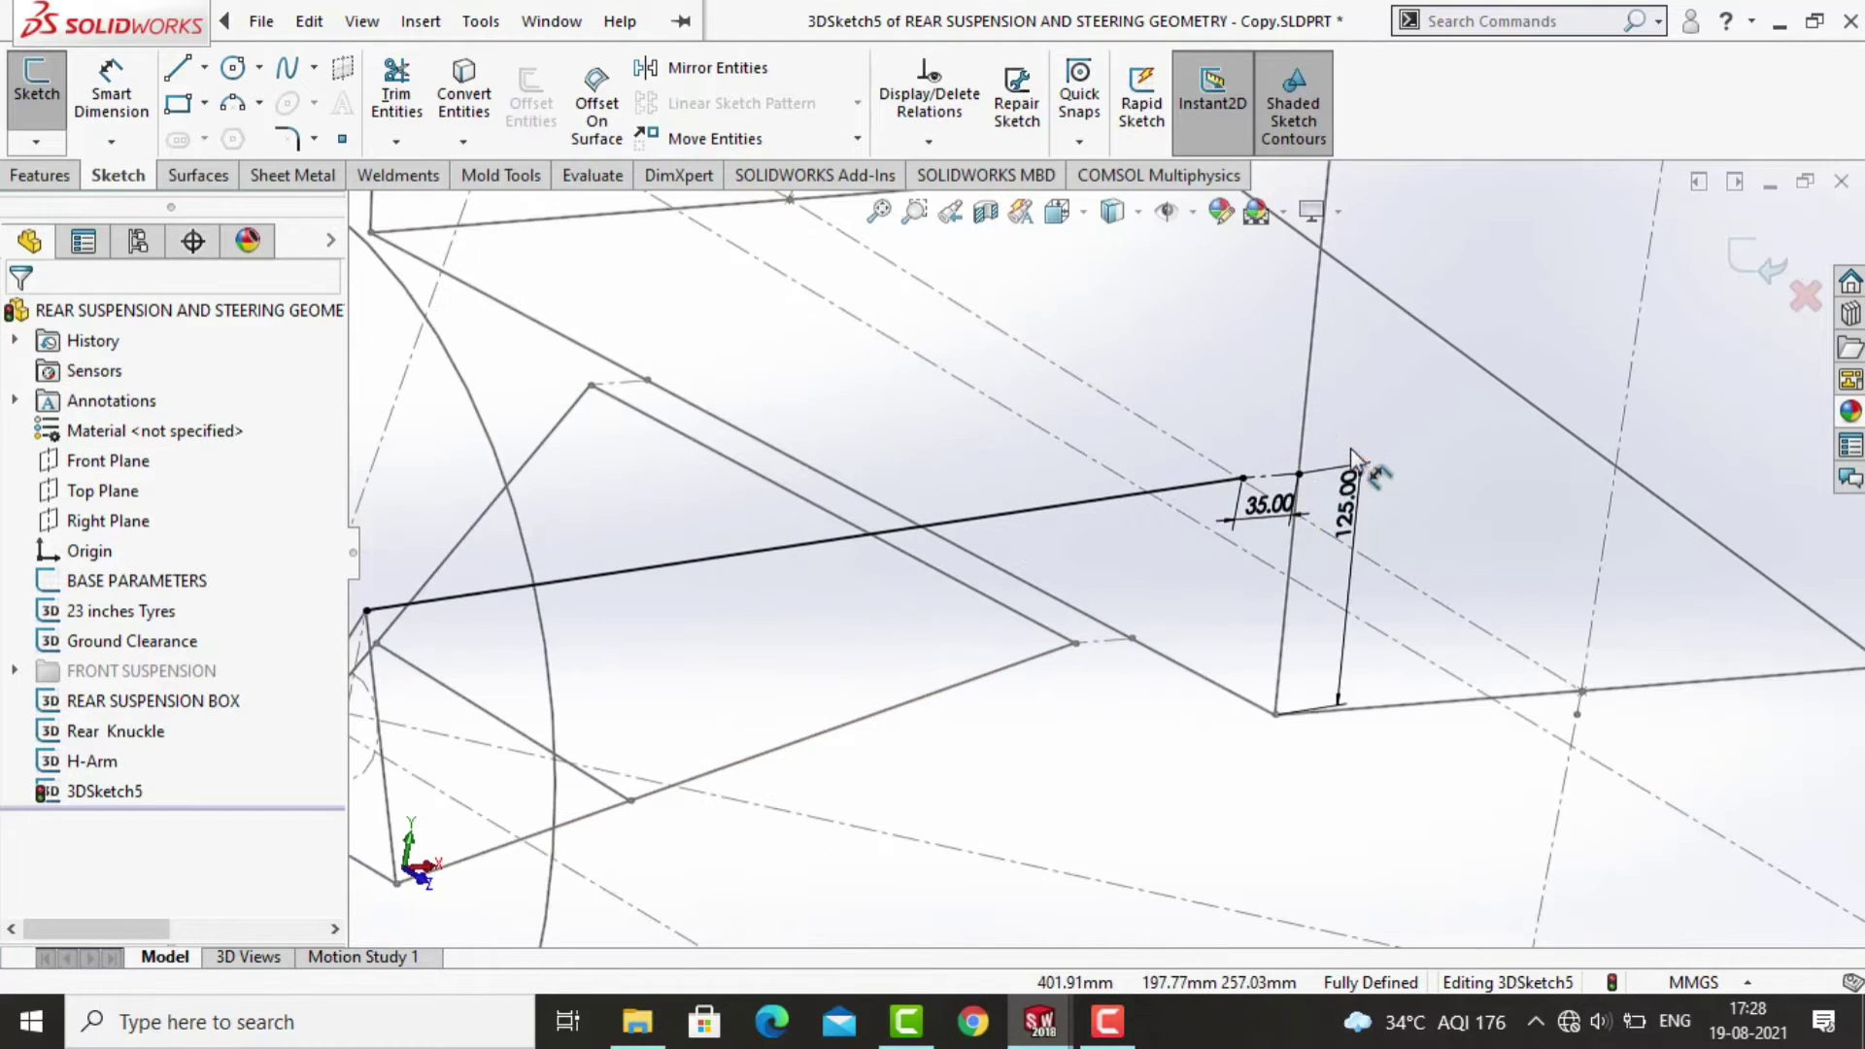
pyautogui.click(1285, 475)
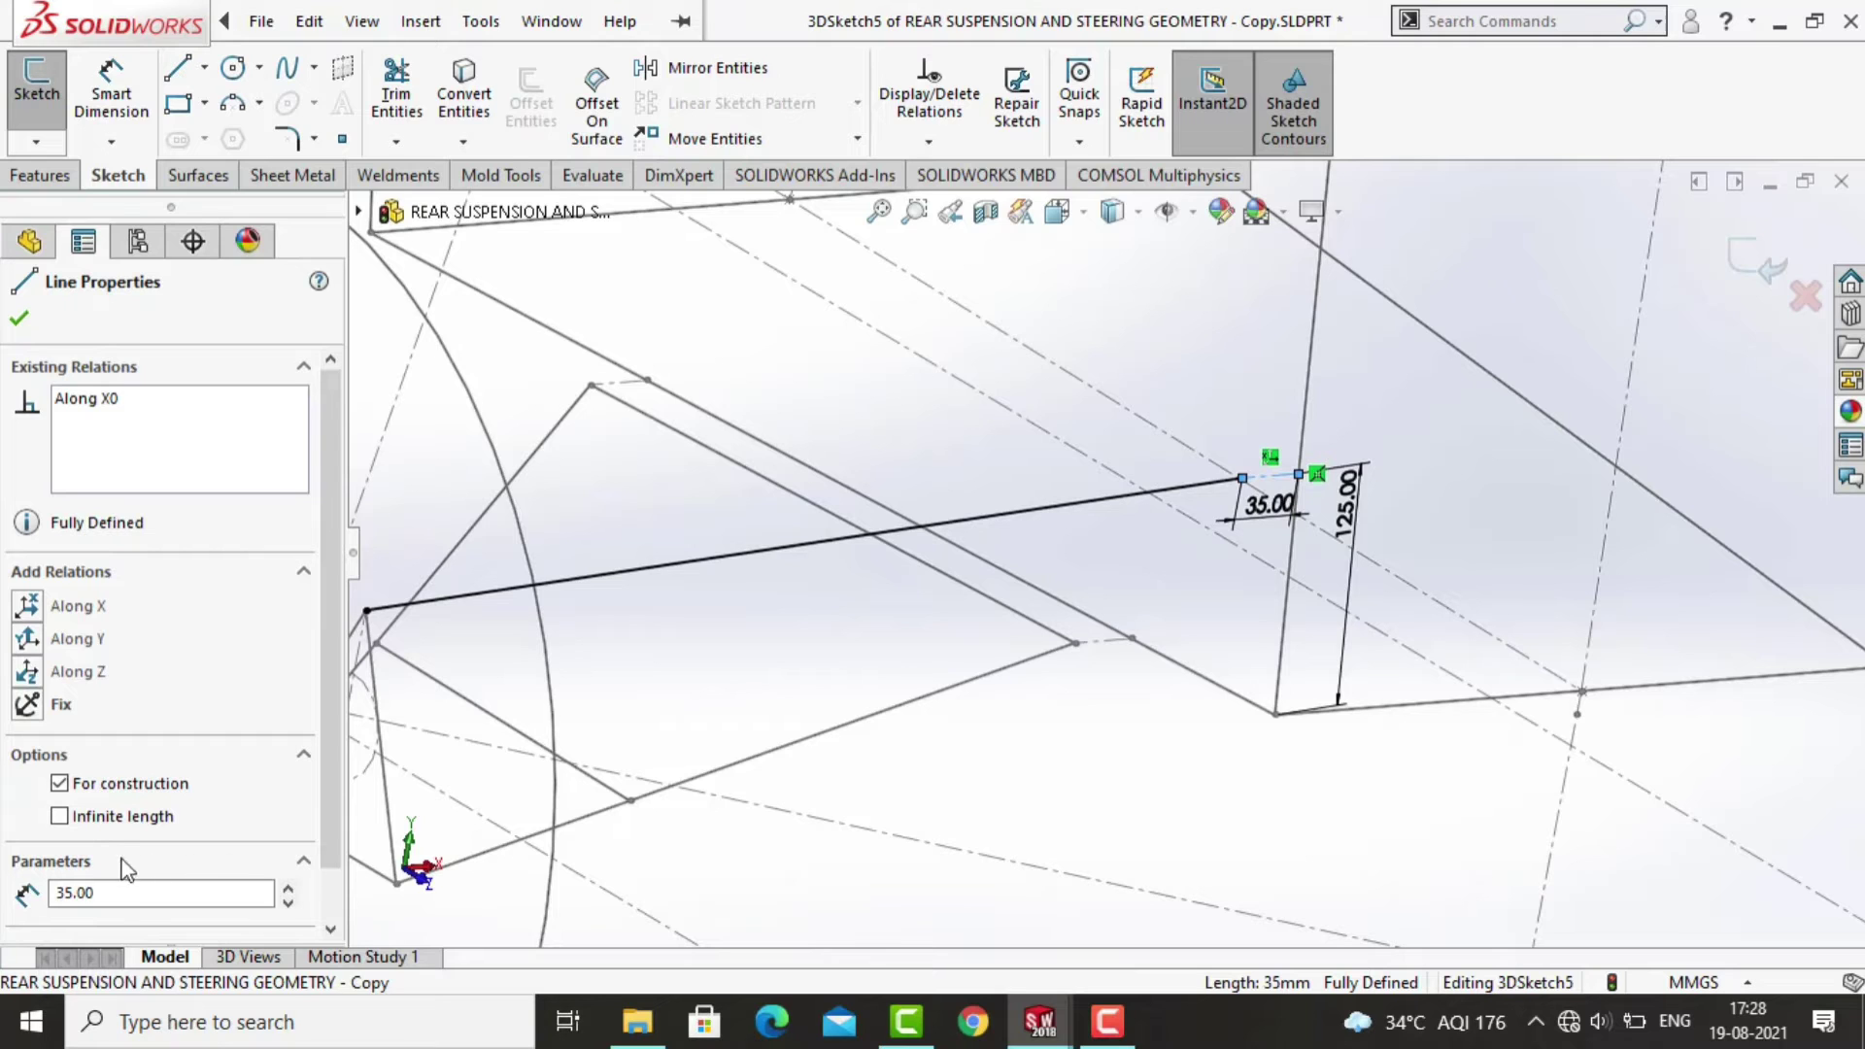
pyautogui.rightClick(97, 457)
pyautogui.click(119, 453)
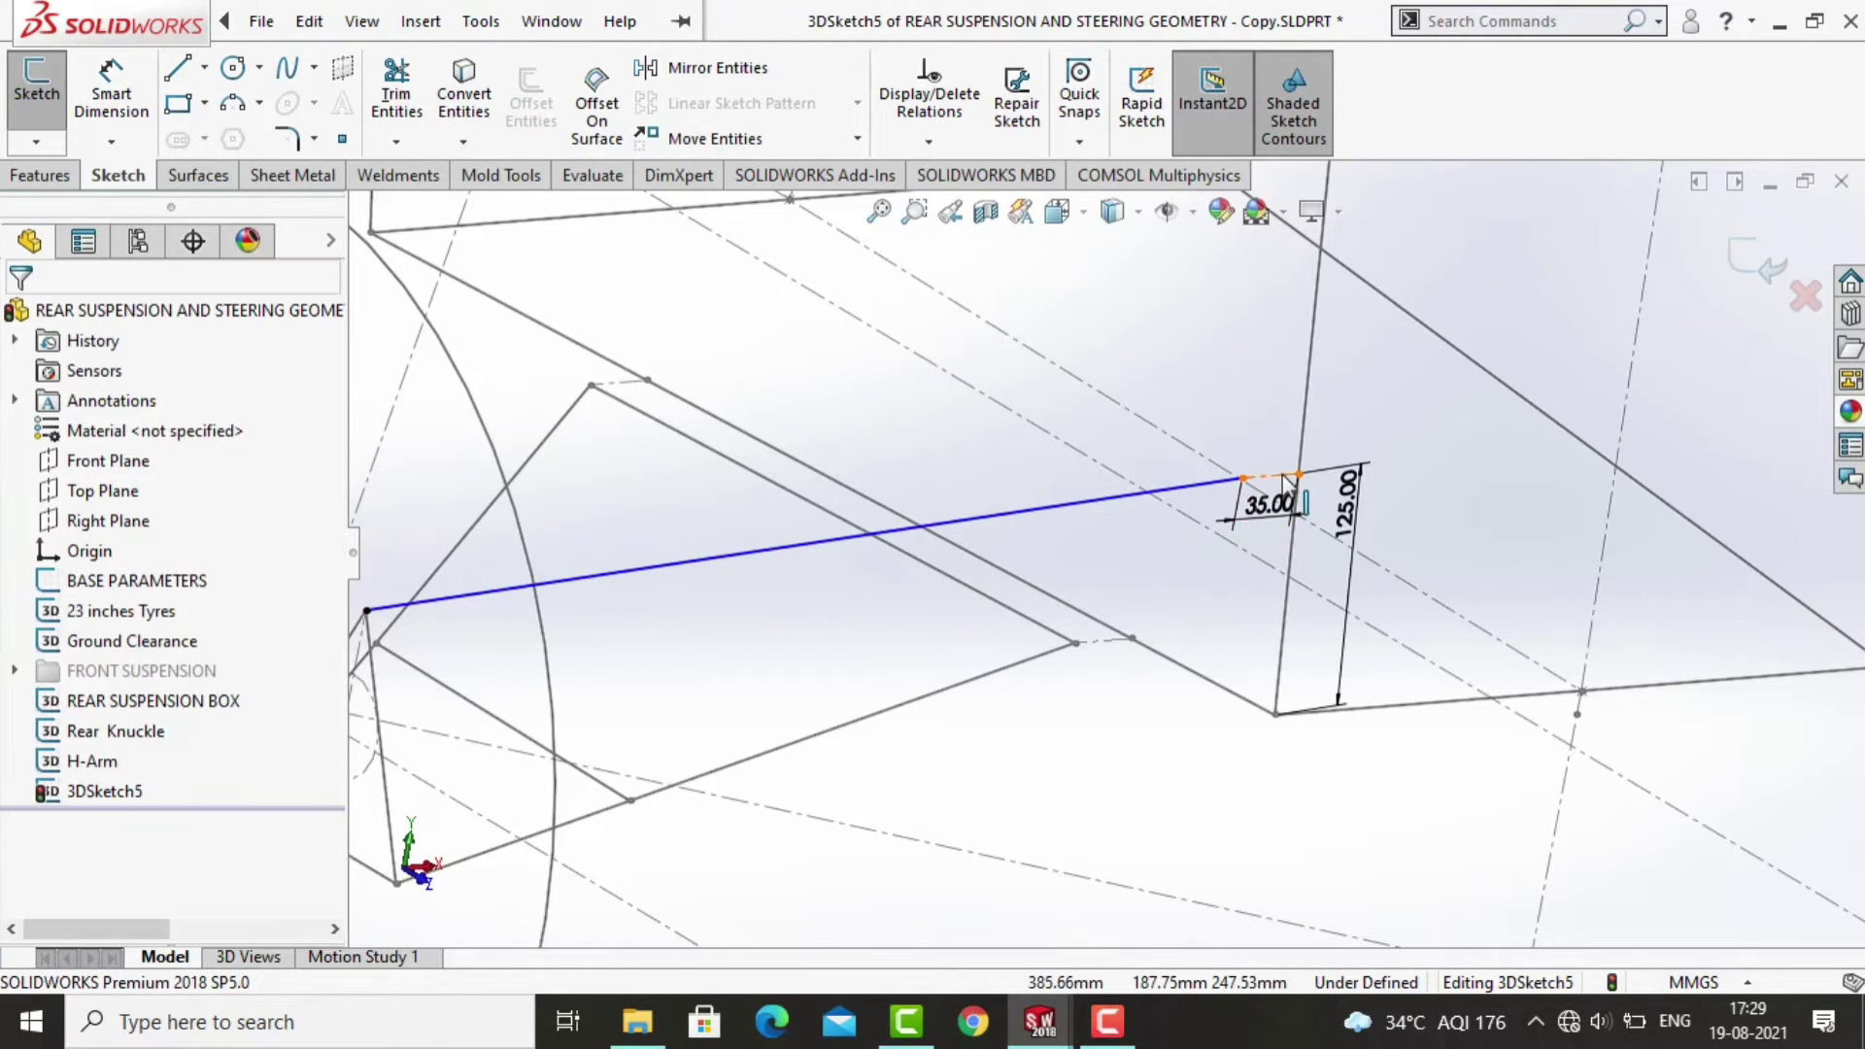
pyautogui.scroll(3, 1185, 613)
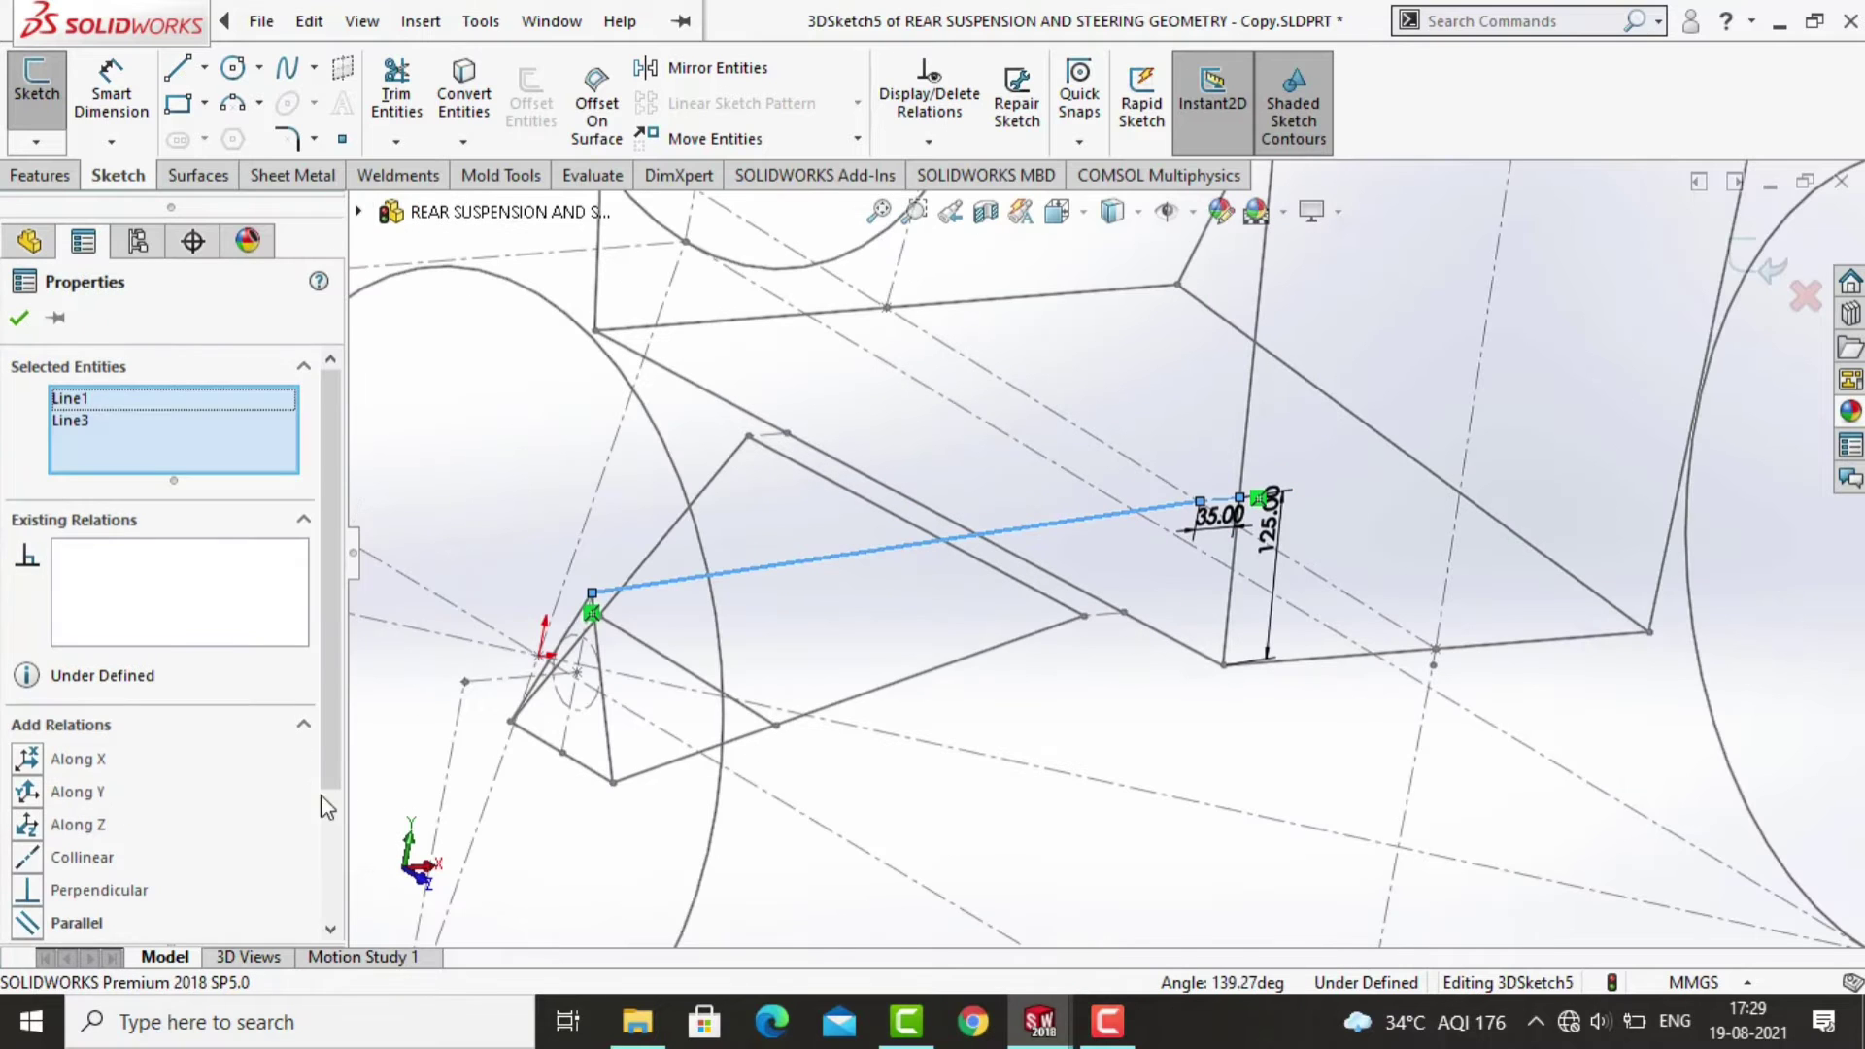
pyautogui.click(27, 861)
pyautogui.click(1085, 699)
pyautogui.moveTo(1085, 699)
pyautogui.mouseDown(button='middle')
pyautogui.moveTo(1094, 749)
pyautogui.moveTo(1091, 679)
pyautogui.moveTo(1216, 779)
pyautogui.moveTo(1136, 767)
pyautogui.mouseUp(button='middle')
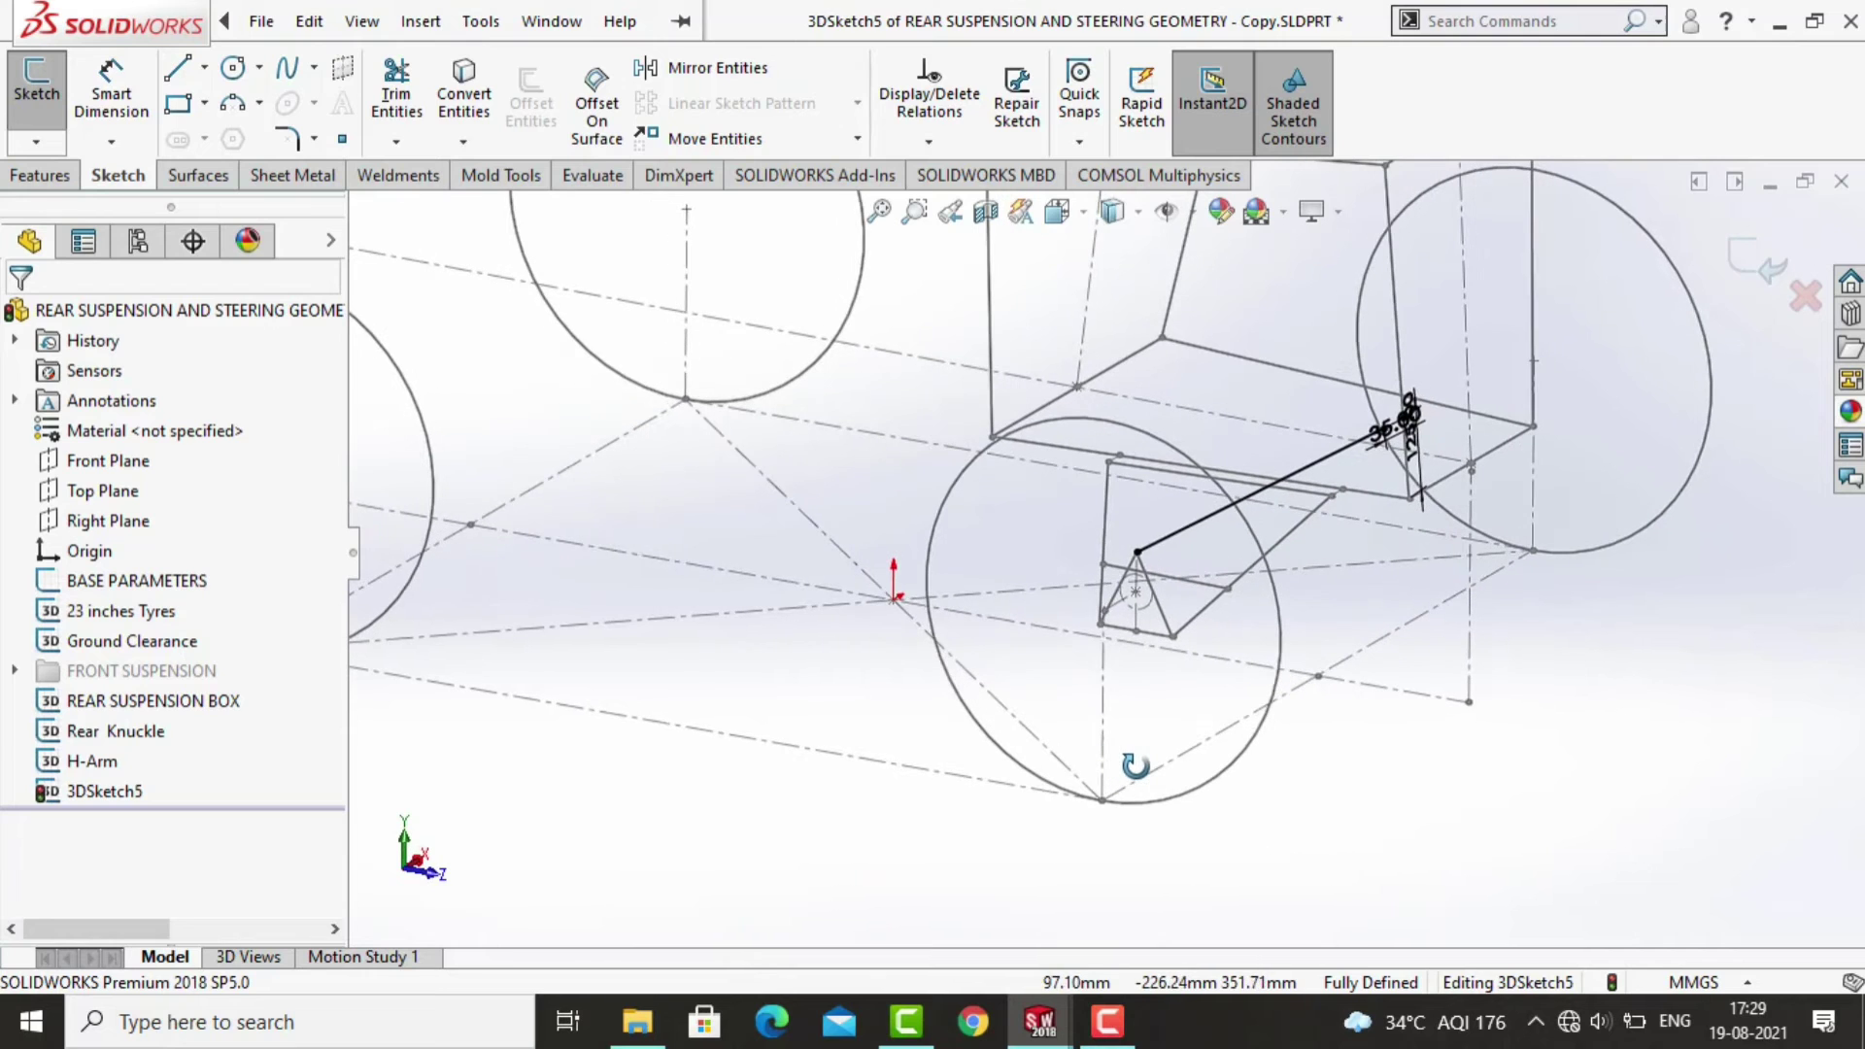
# Hide the sketch dimensions in the graphics area.
pyautogui.click(1166, 211)
pyautogui.click(1179, 296)
pyautogui.click(1168, 212)
pyautogui.click(1193, 212)
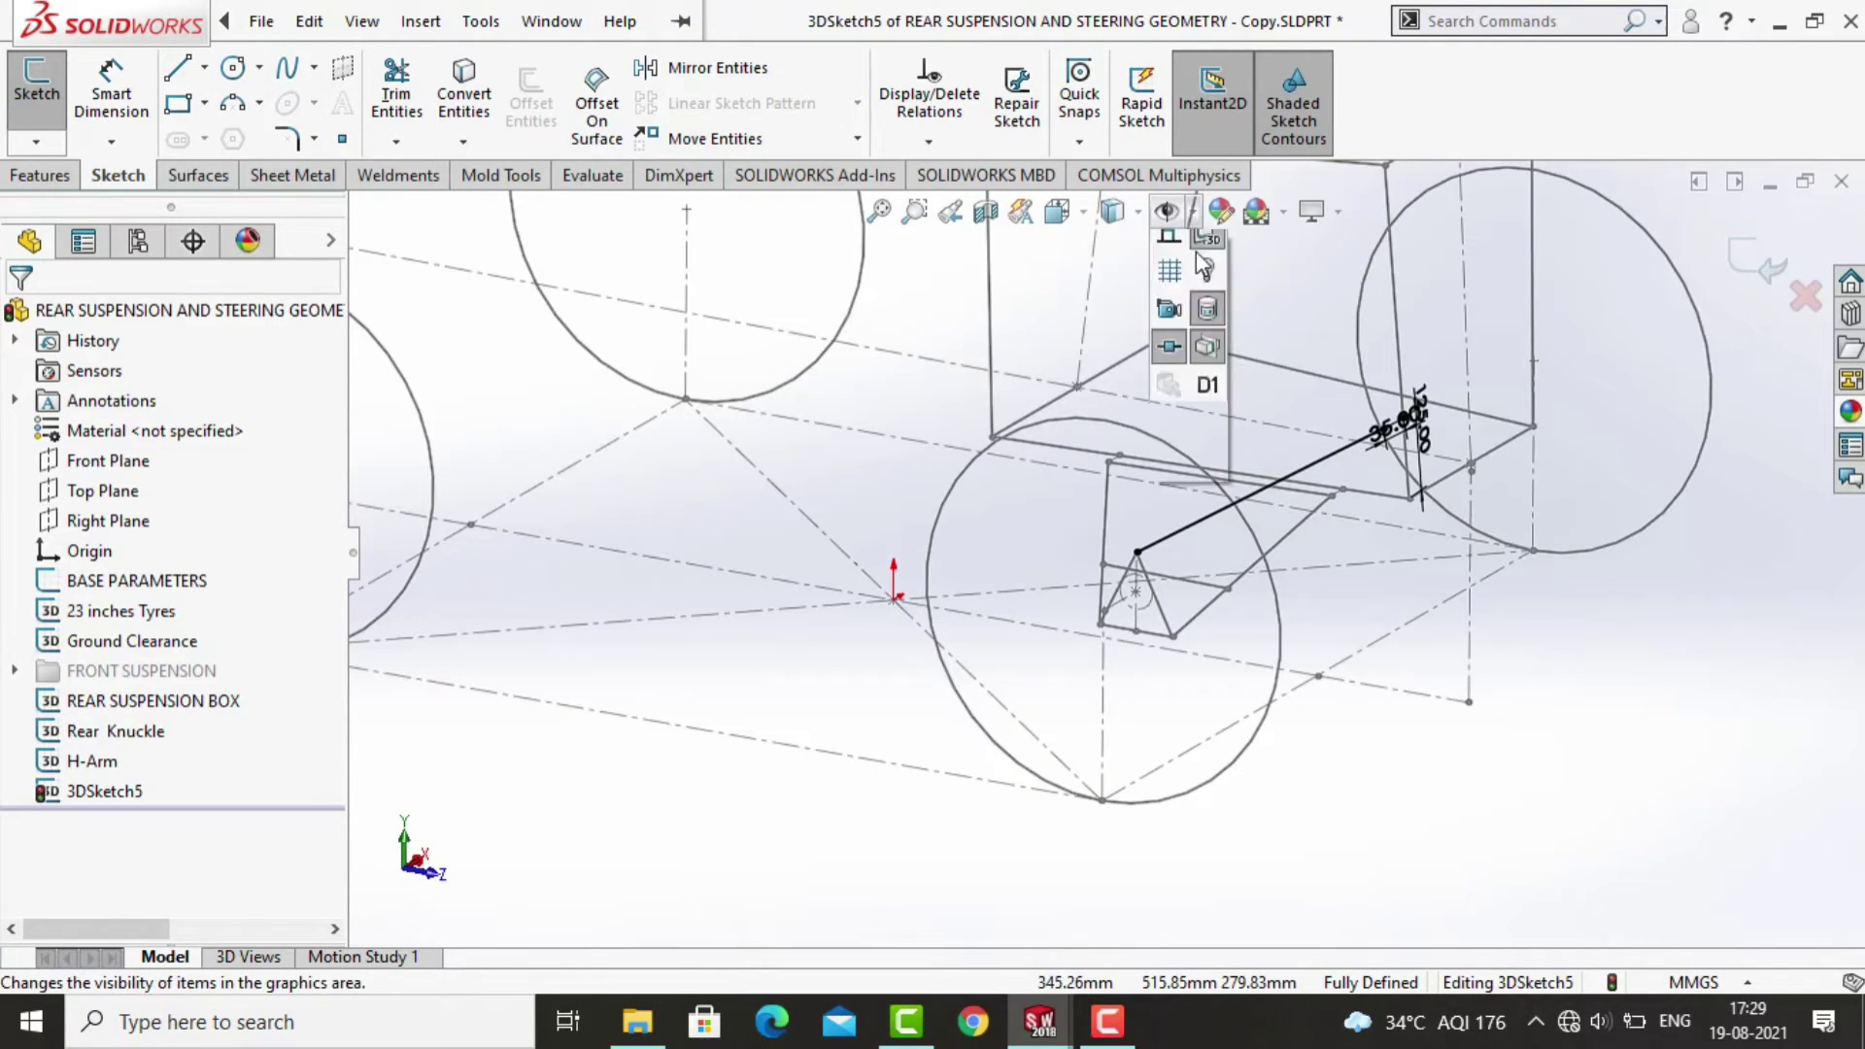
pyautogui.click(1170, 480)
pyautogui.moveTo(1453, 485); pyautogui.dragTo(1418, 535, button='middle')
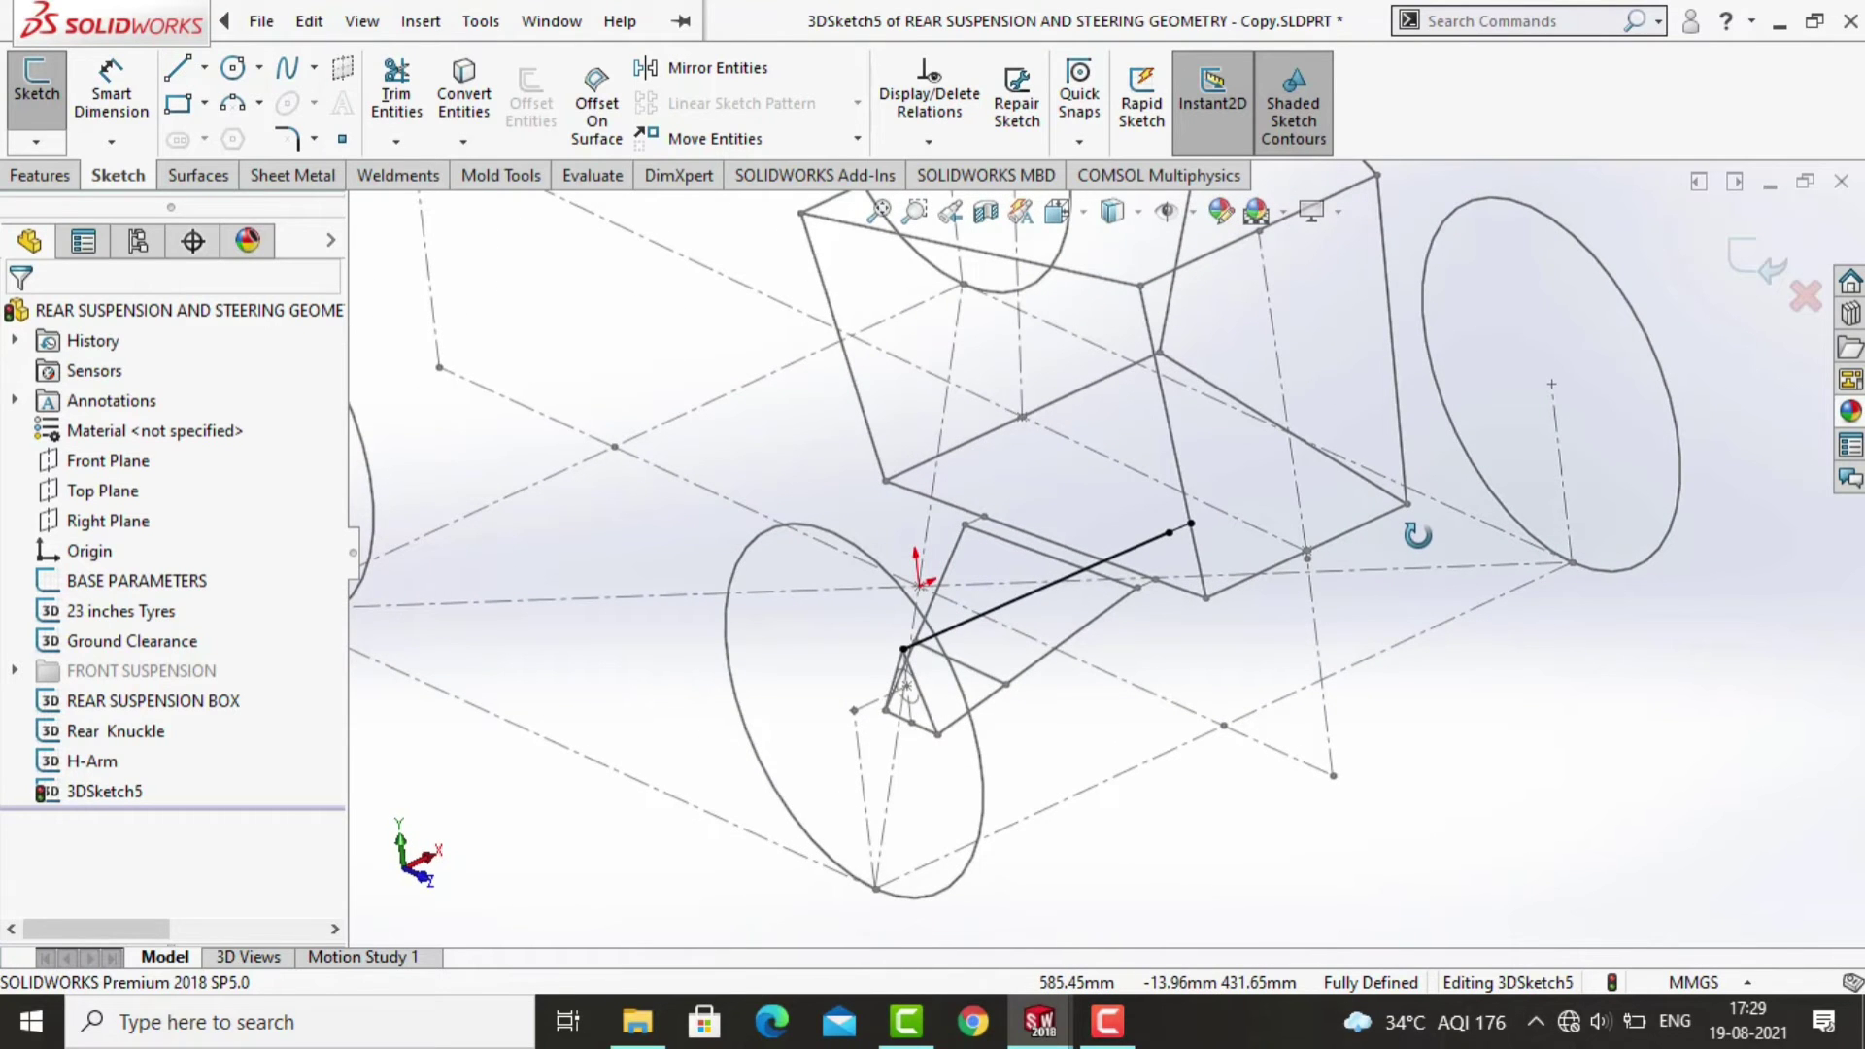
# Check the link from the top and side, exit the 3D sketch and rename it Control Link.
pyautogui.hotkey('ctrl', '5')
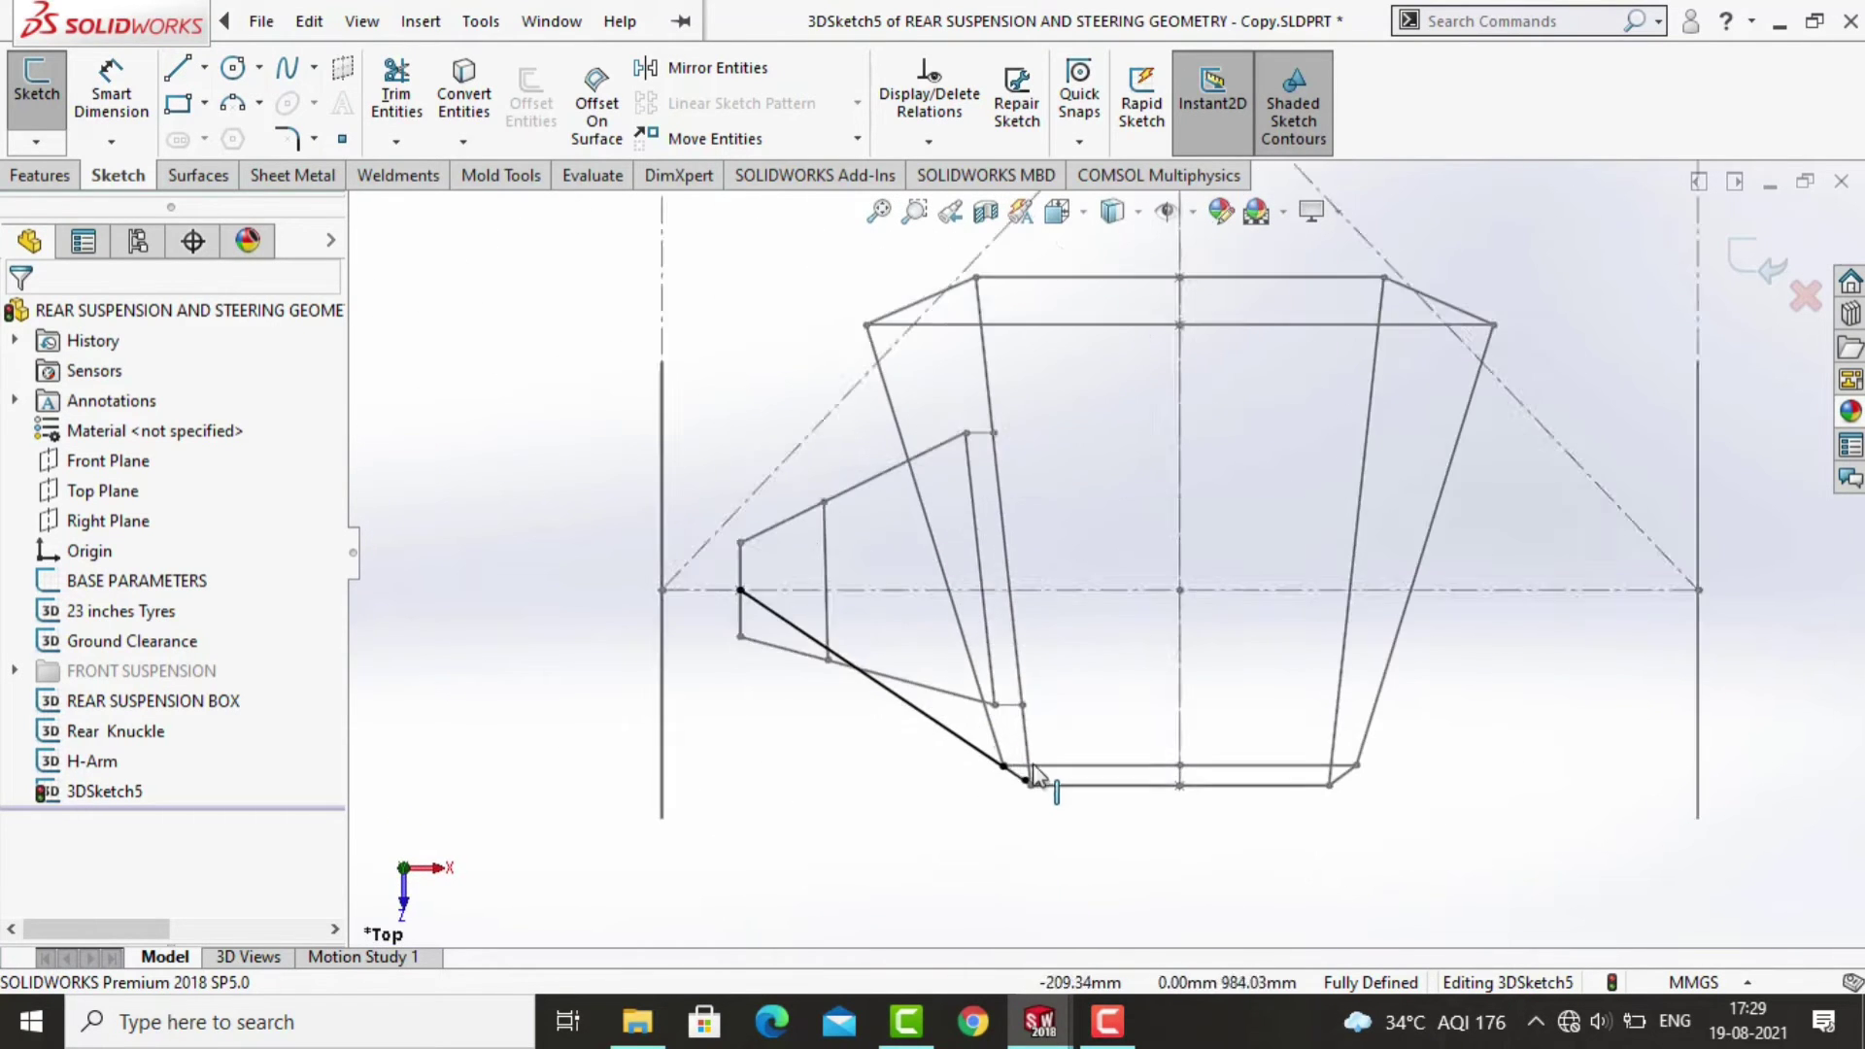
pyautogui.scroll(-3, 1034, 774)
pyautogui.hotkey('ctrl', '3')
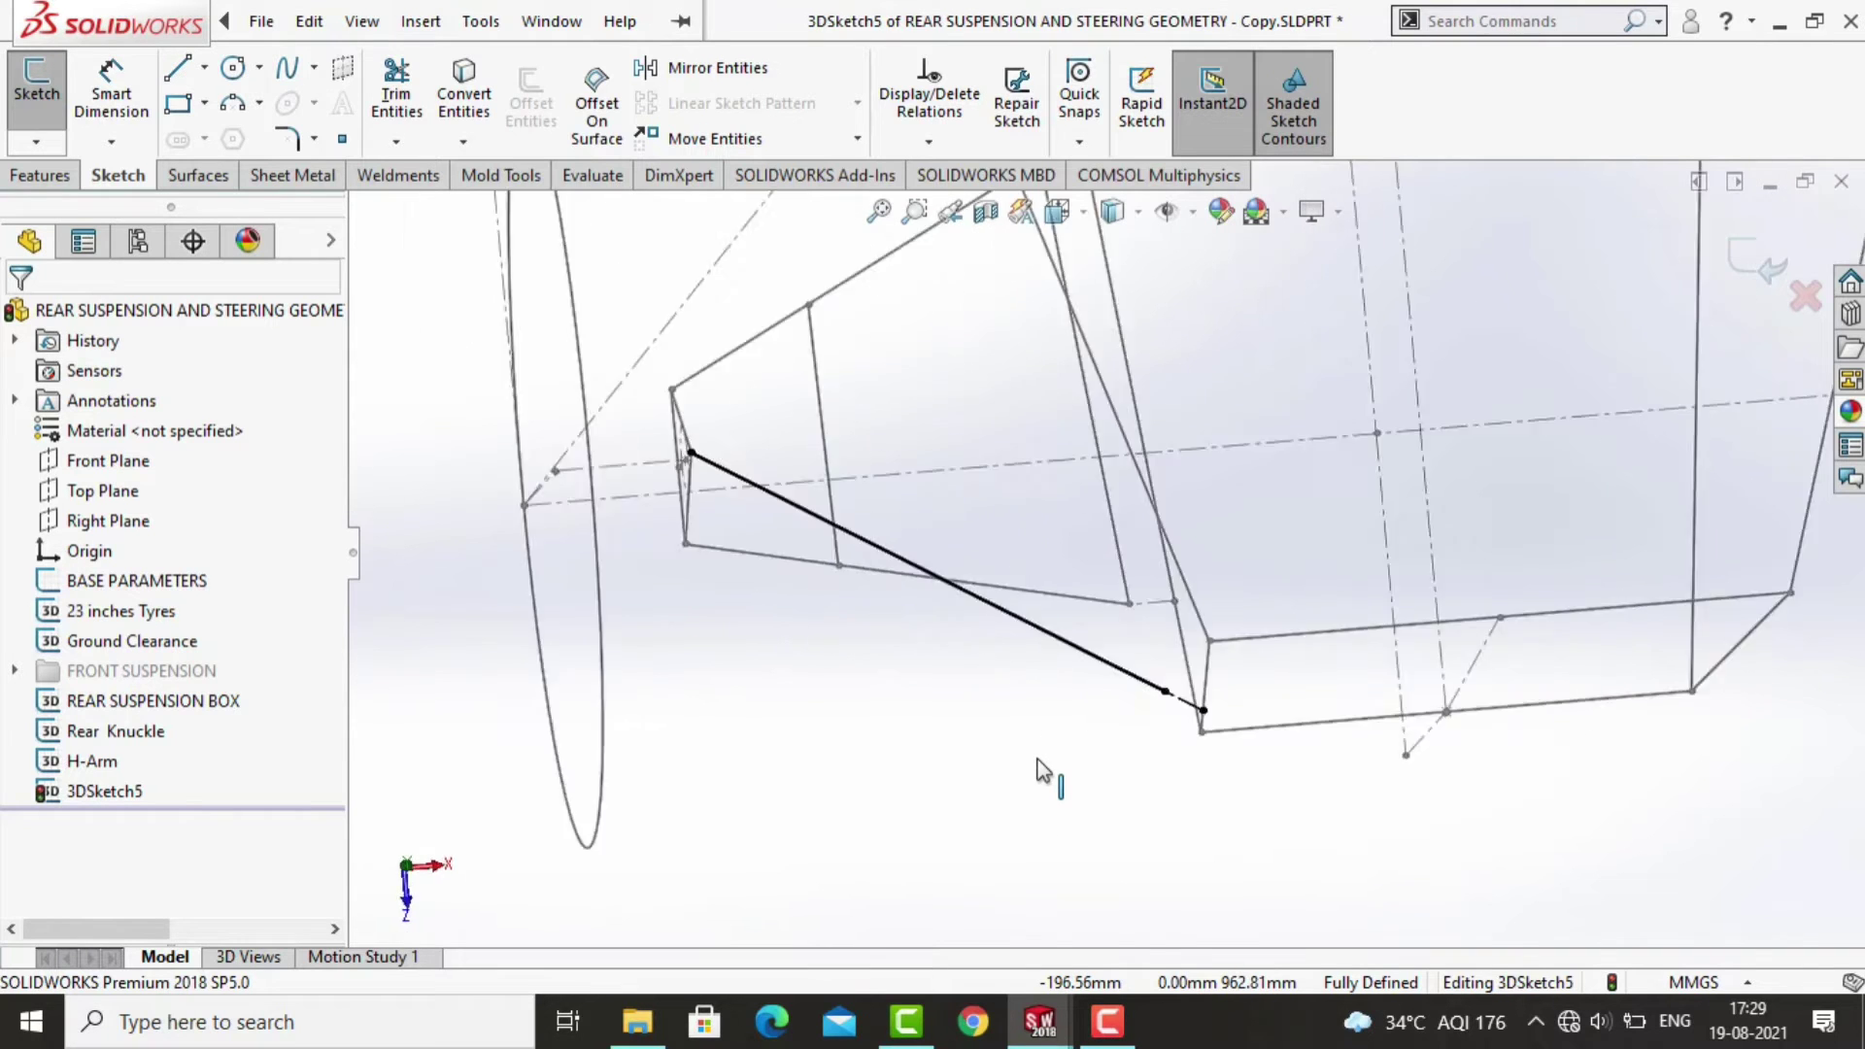
pyautogui.scroll(-4, 1515, 573)
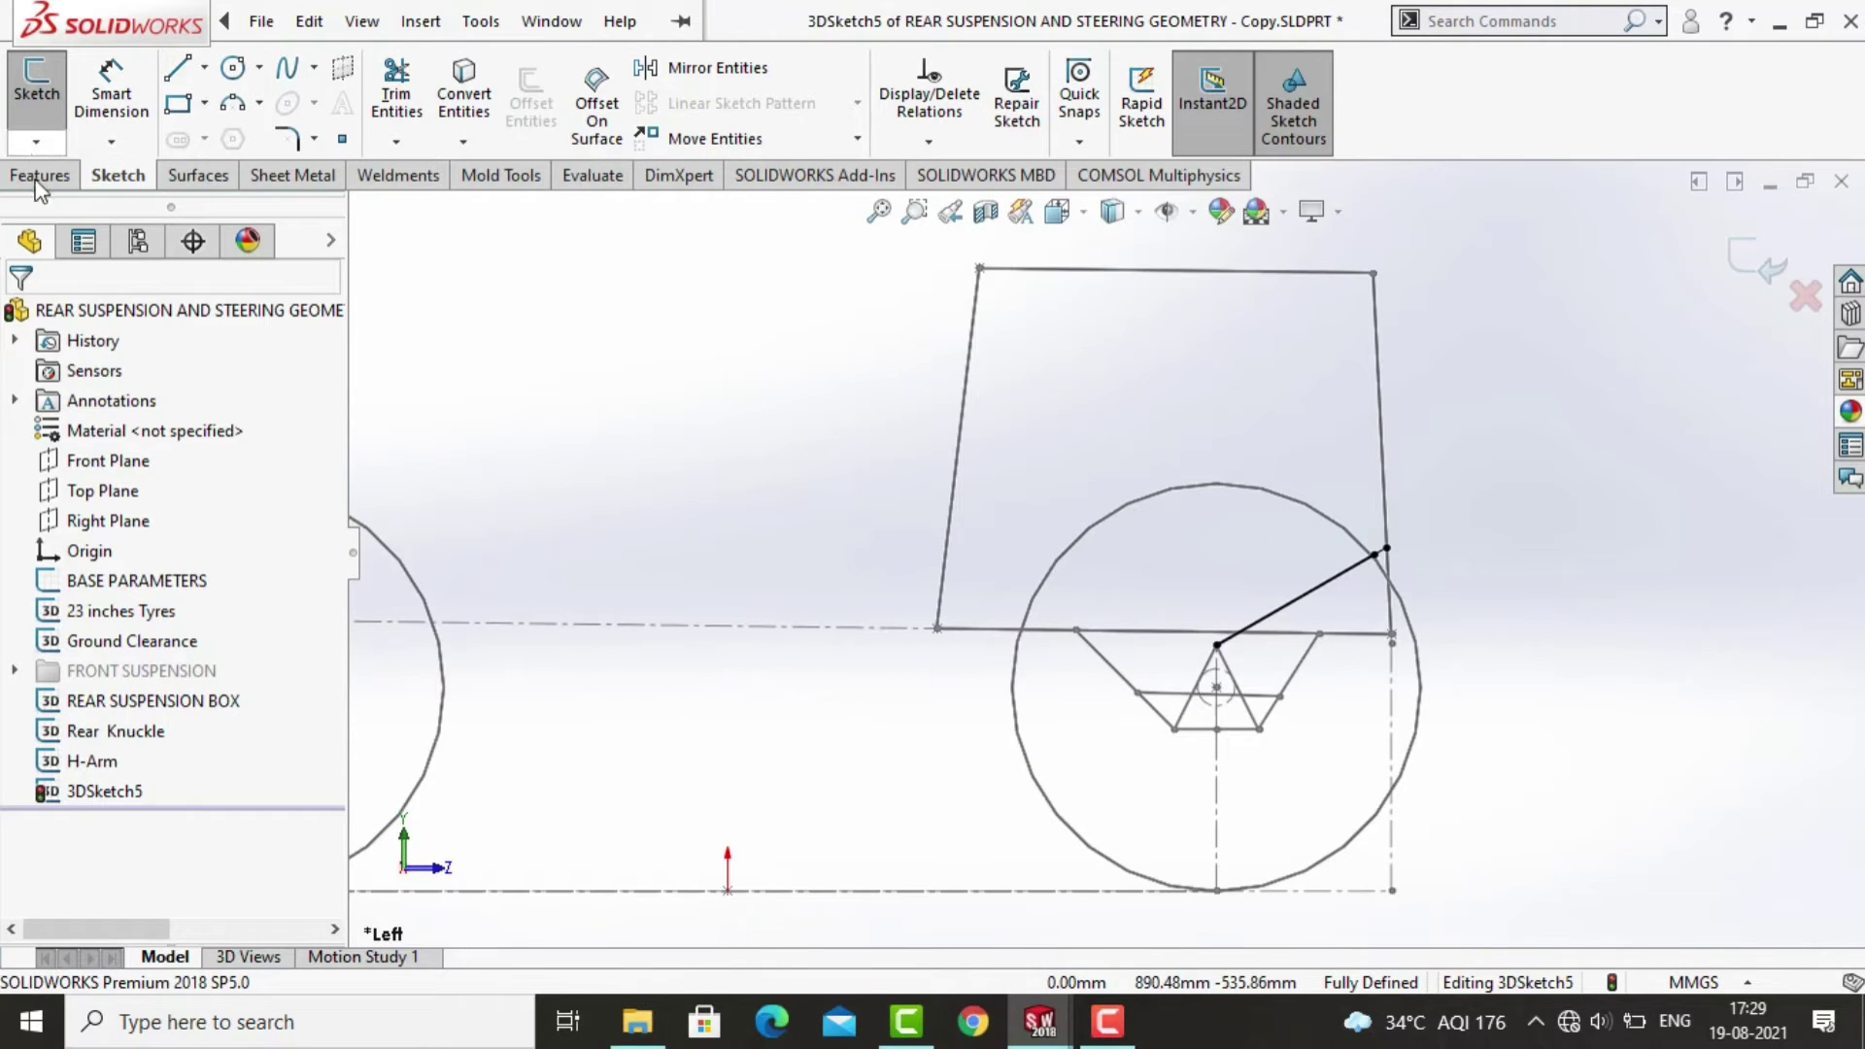
pyautogui.click(36, 141)
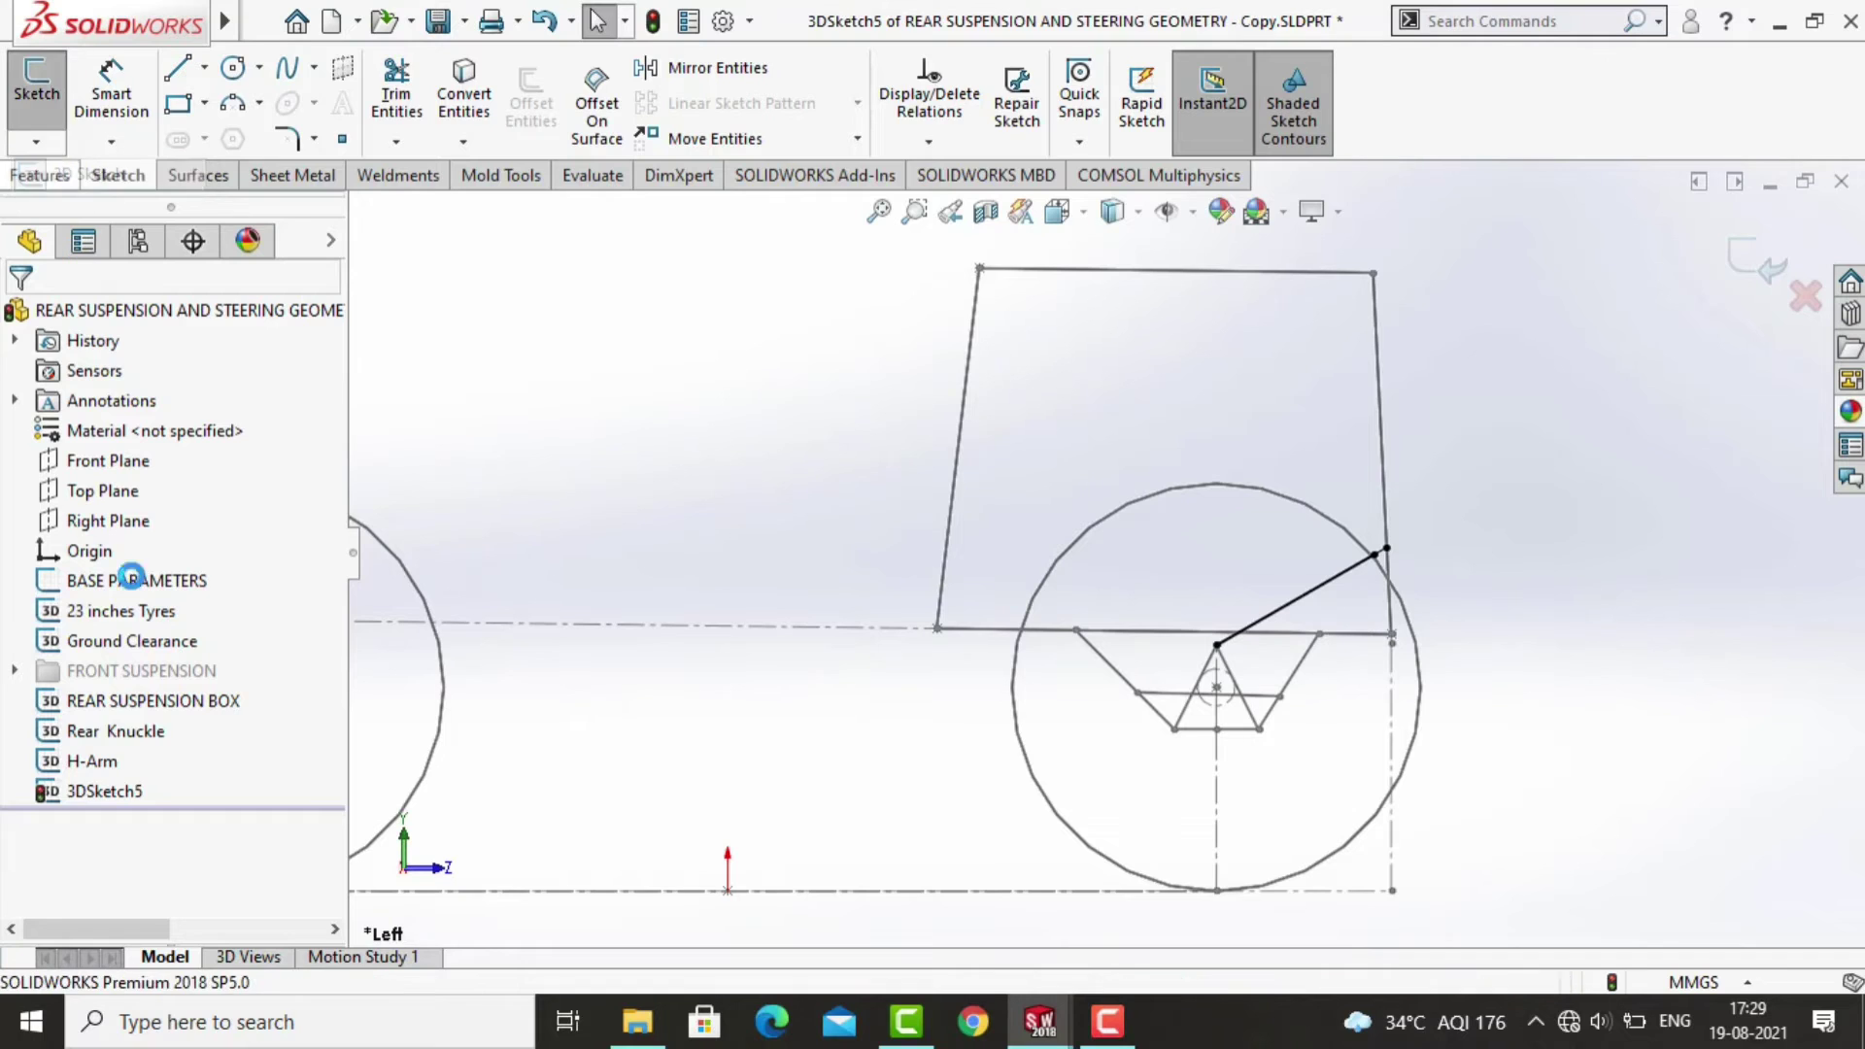
pyautogui.click(121, 171)
pyautogui.click(113, 791)
pyautogui.rightClick(112, 789)
pyautogui.click(103, 788)
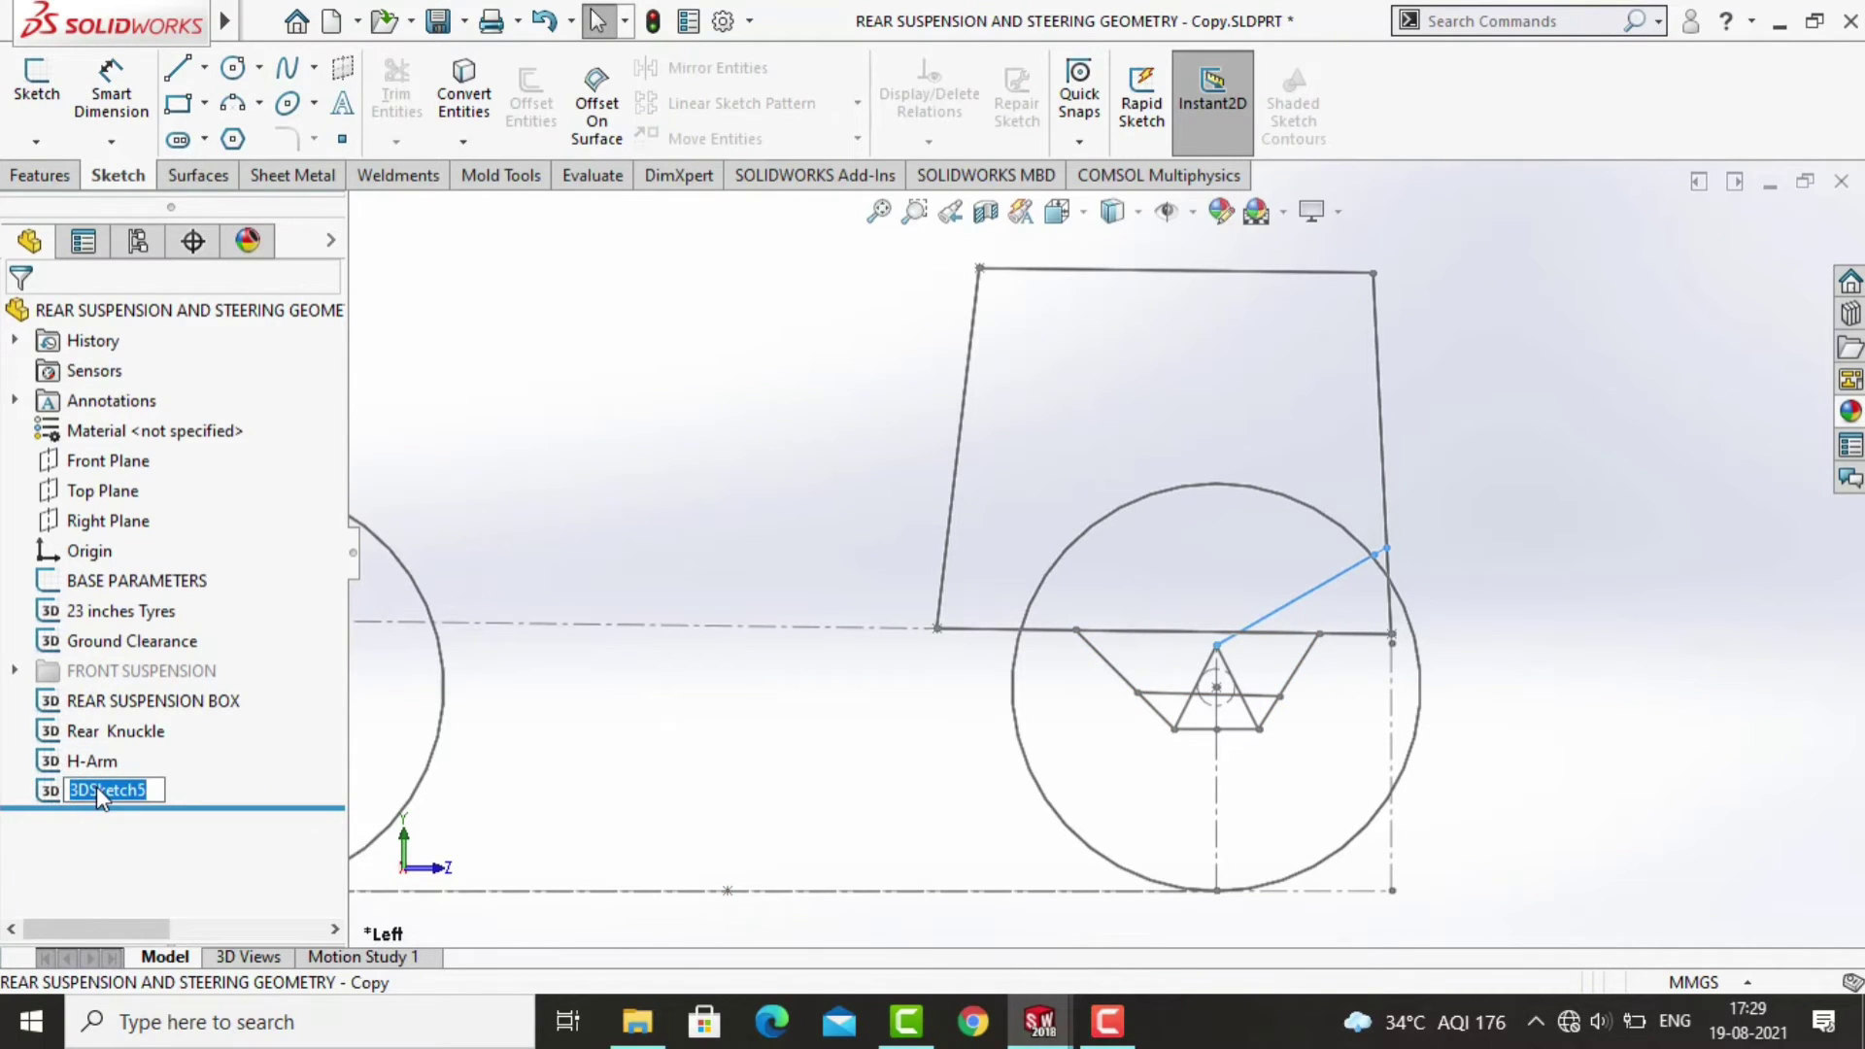
pyautogui.write('Control Link')
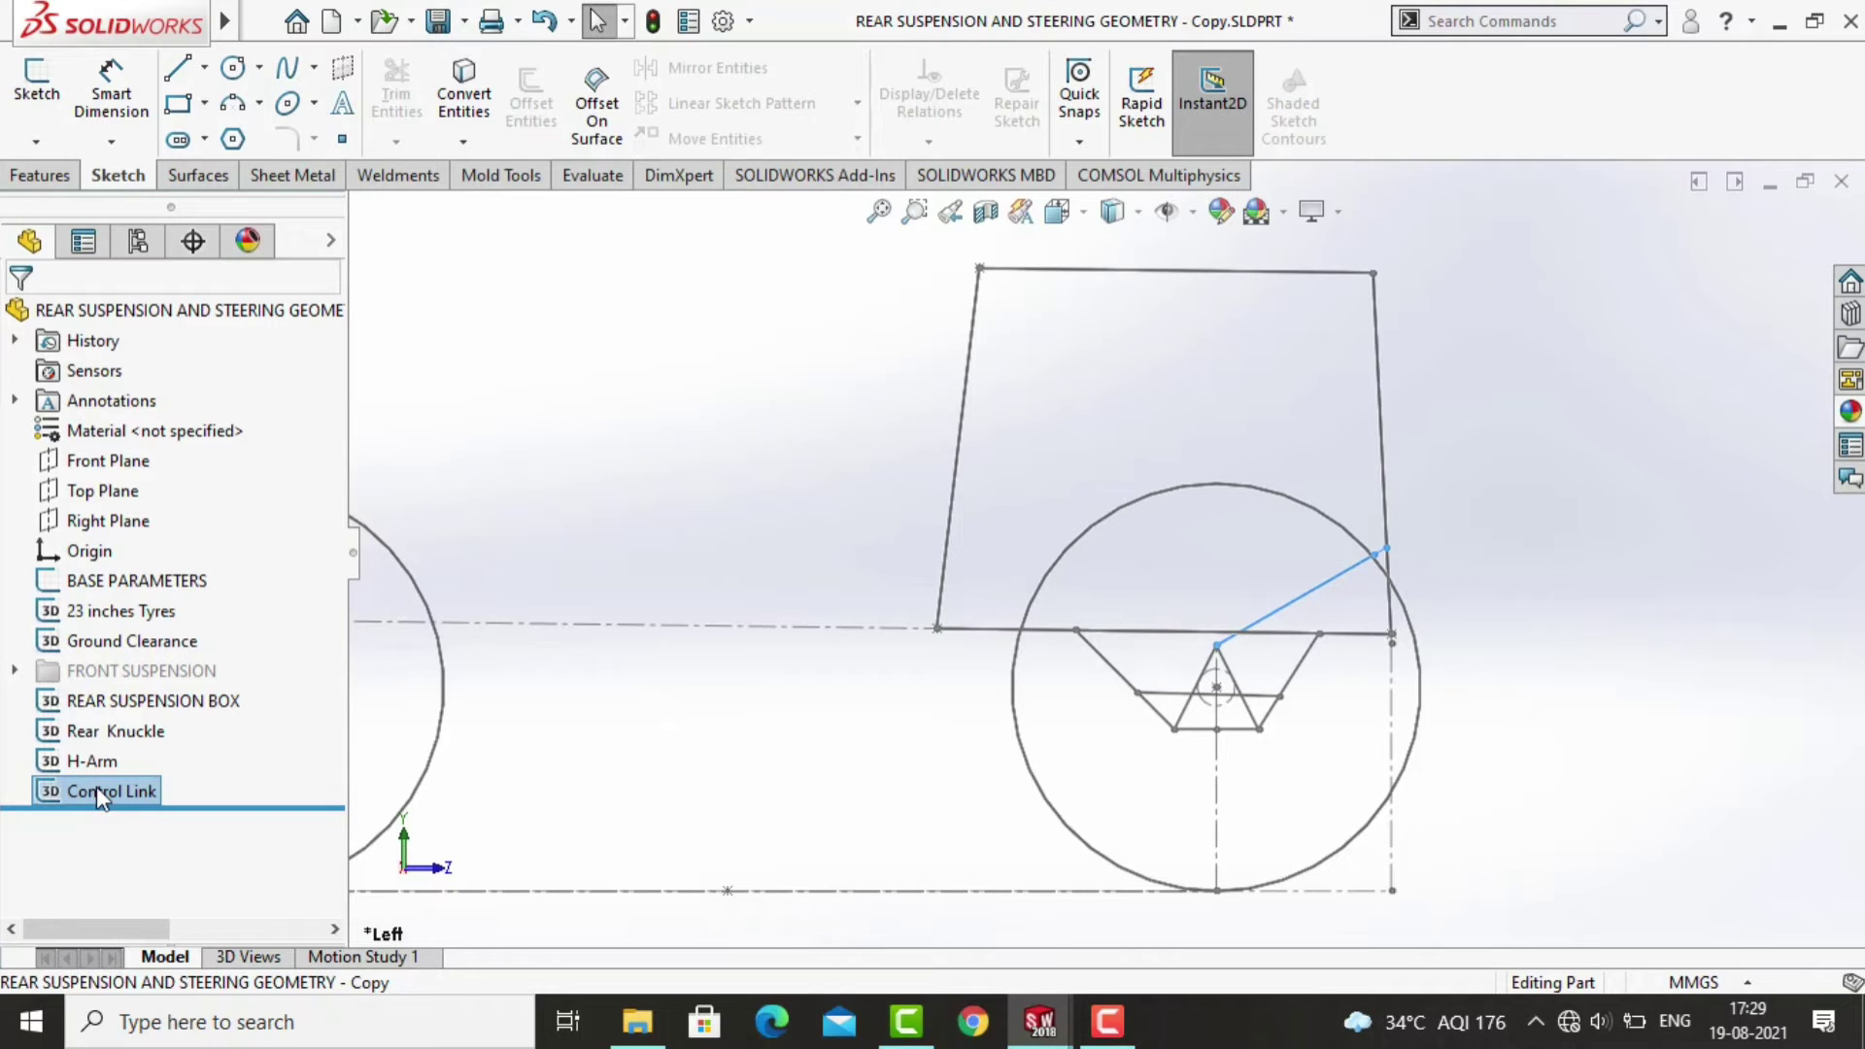
pyautogui.click(976, 719)
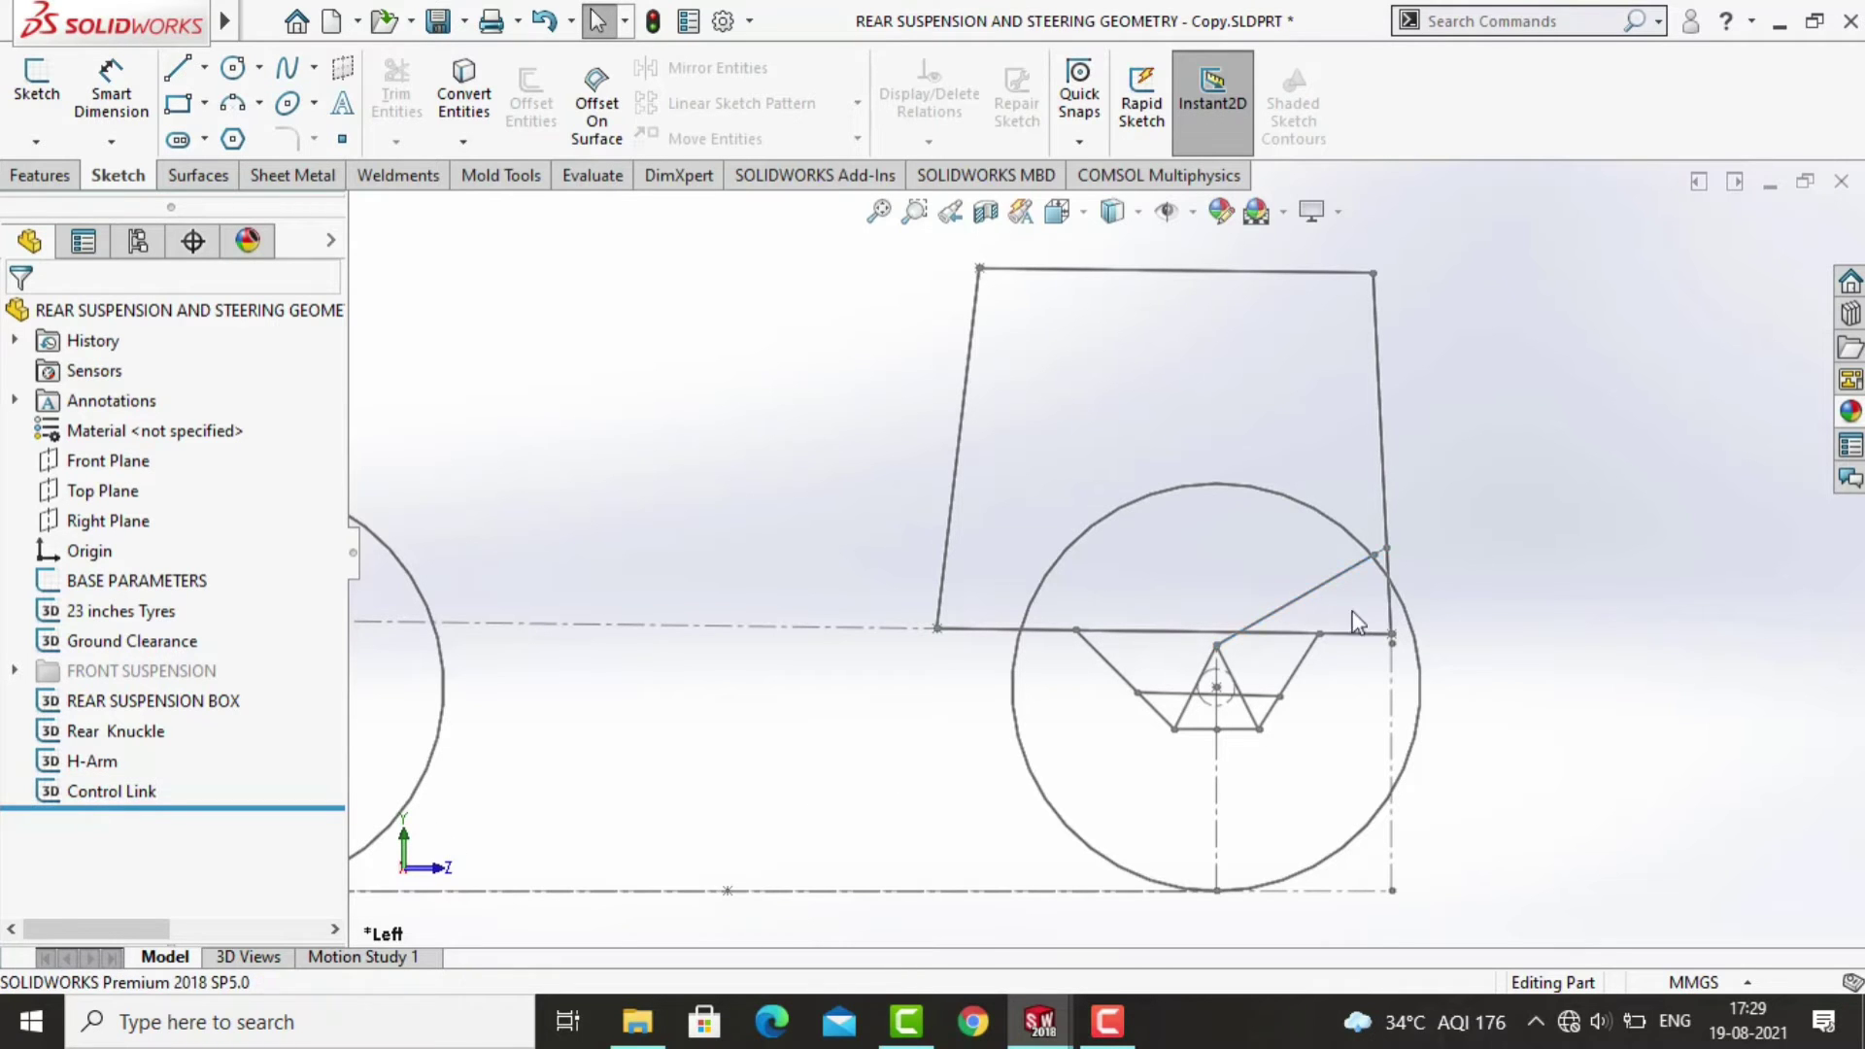
# Start a new 3D sketch and draw a short centerline upward from the midpoint of the H-arm's cross line.
pyautogui.hotkey('ctrl', '7')
pyautogui.moveTo(981, 712); pyautogui.dragTo(984, 729, button='middle')
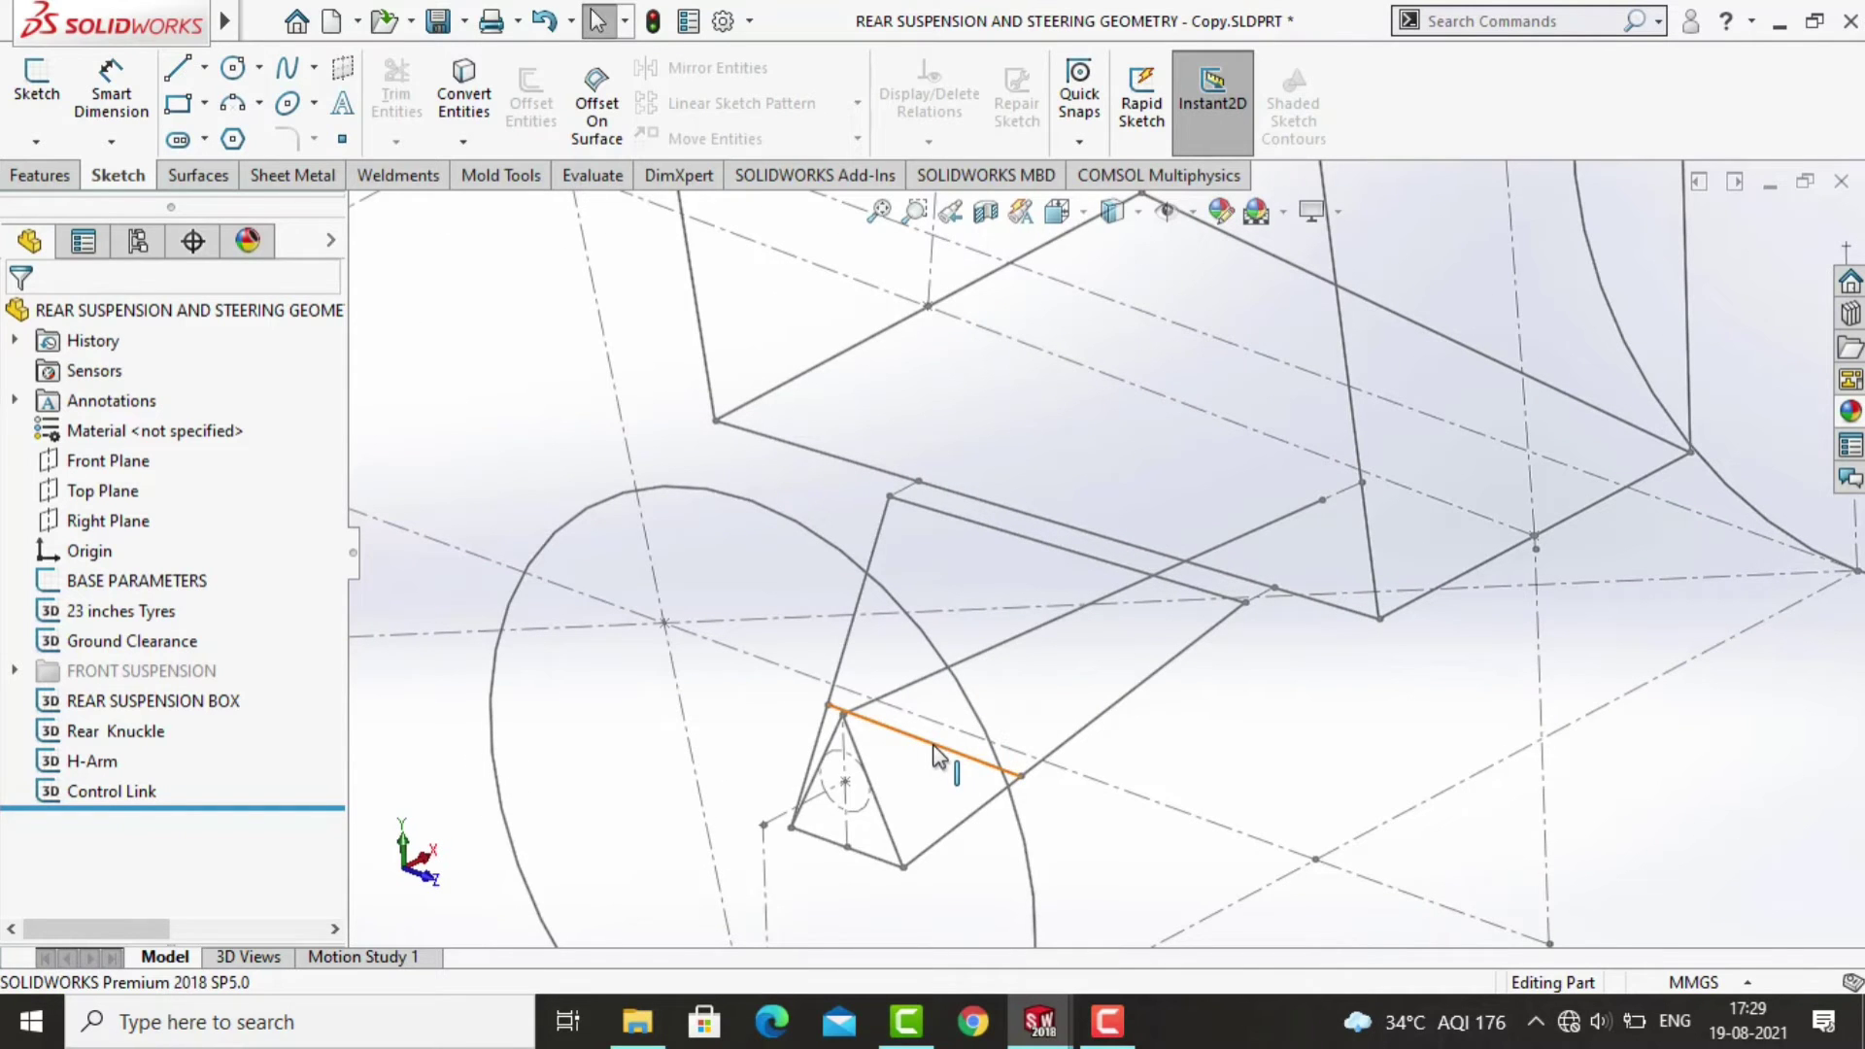
pyautogui.click(36, 142)
pyautogui.click(85, 207)
pyautogui.click(204, 67)
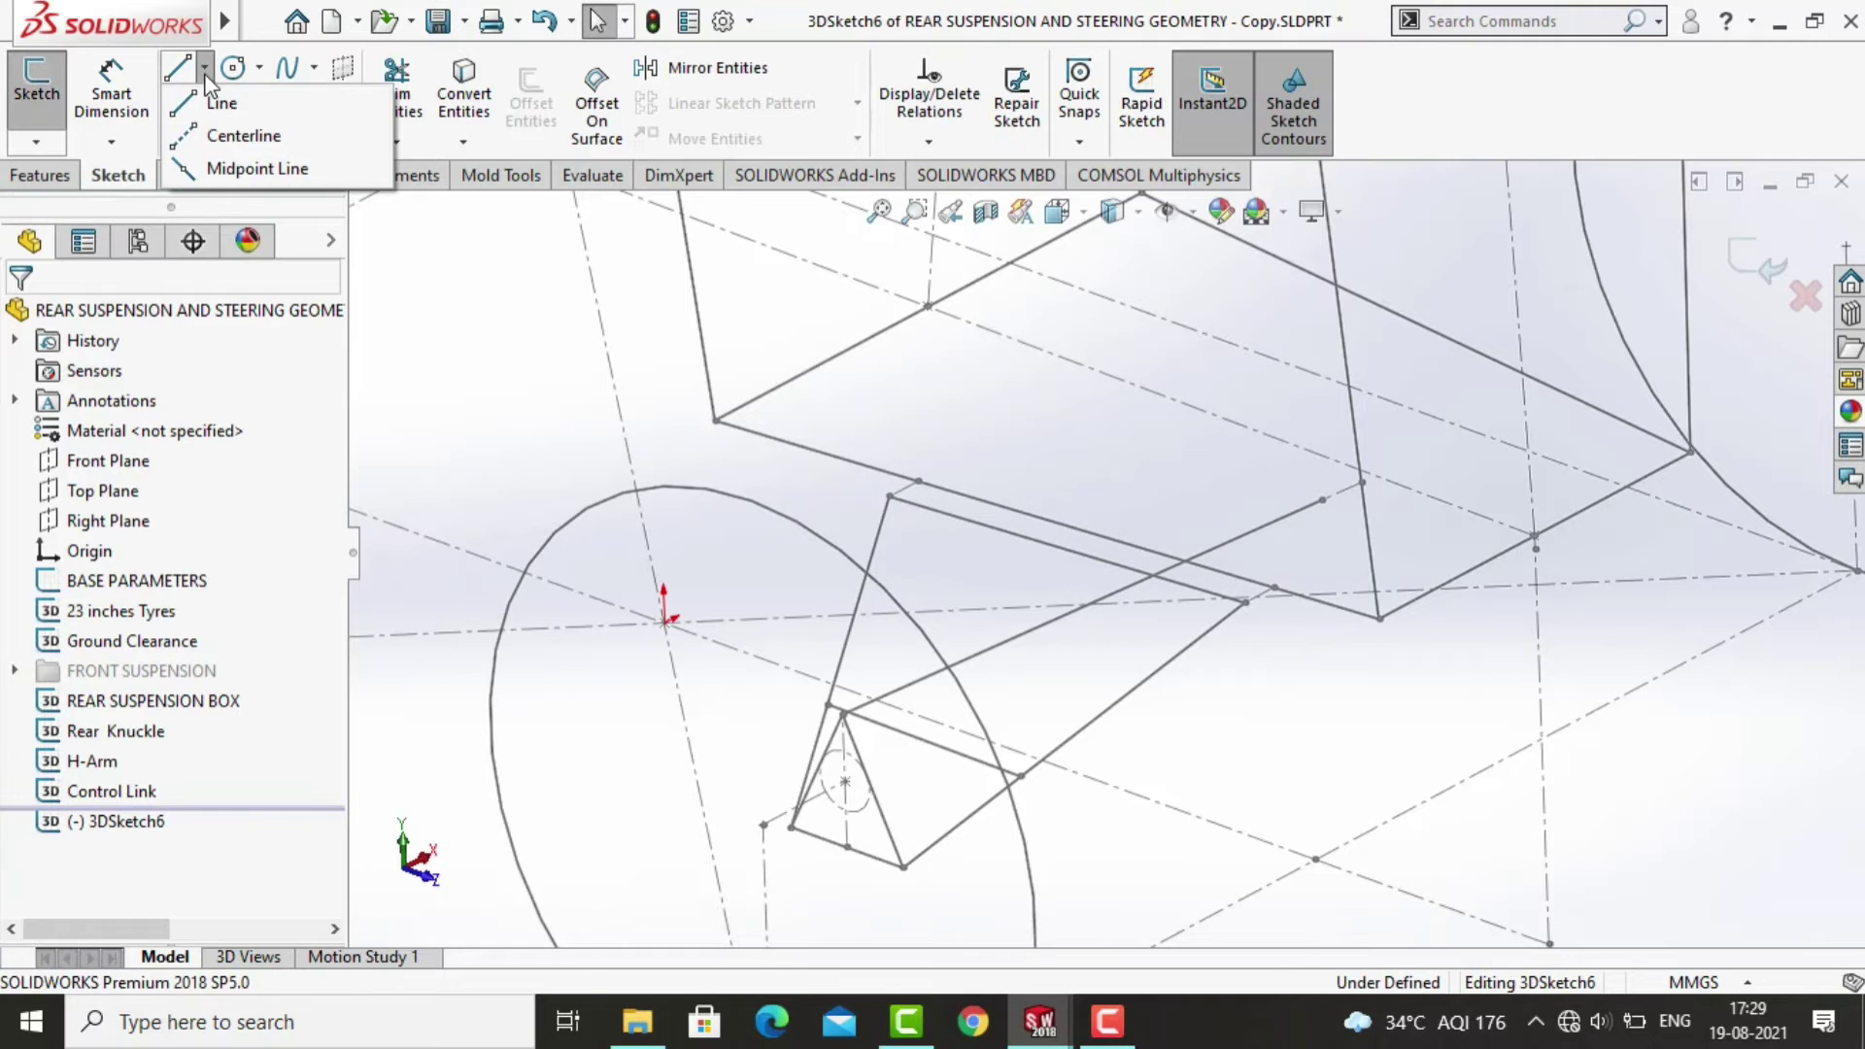
pyautogui.click(250, 137)
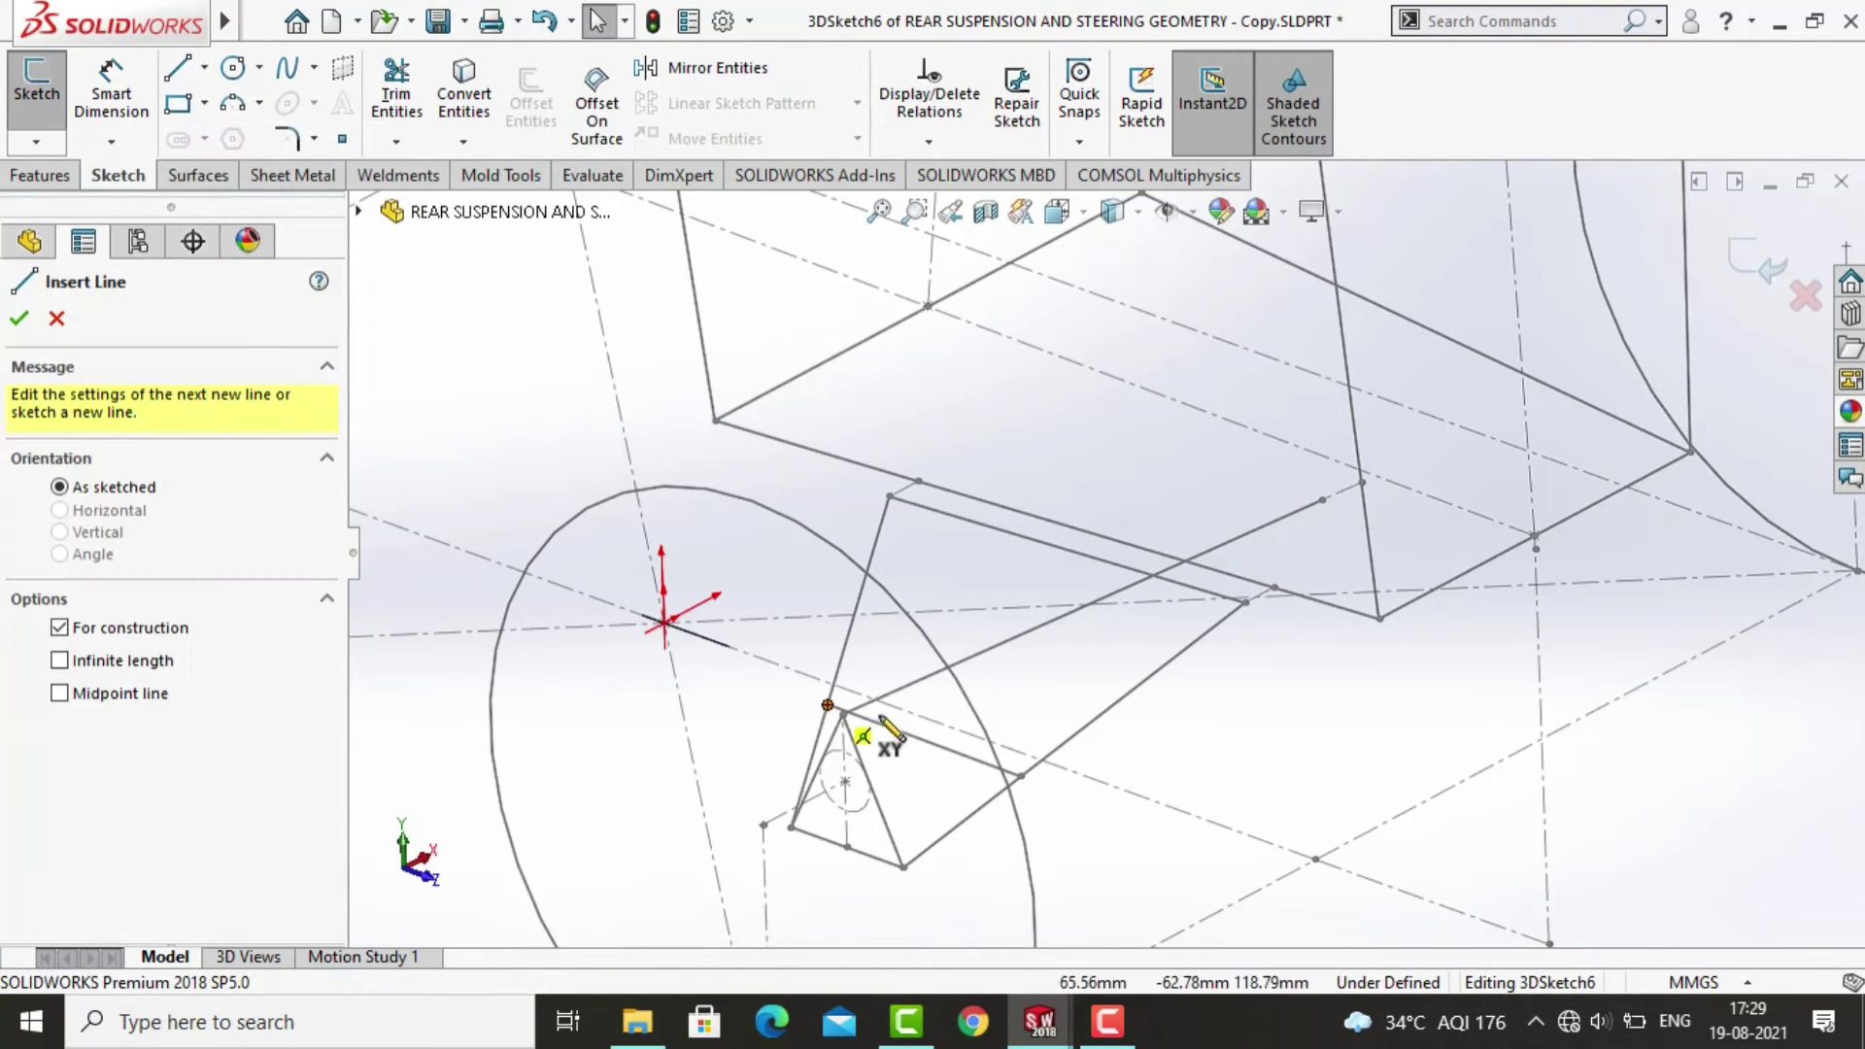
pyautogui.click(922, 741)
pyautogui.hotkey('ctrl', '1')
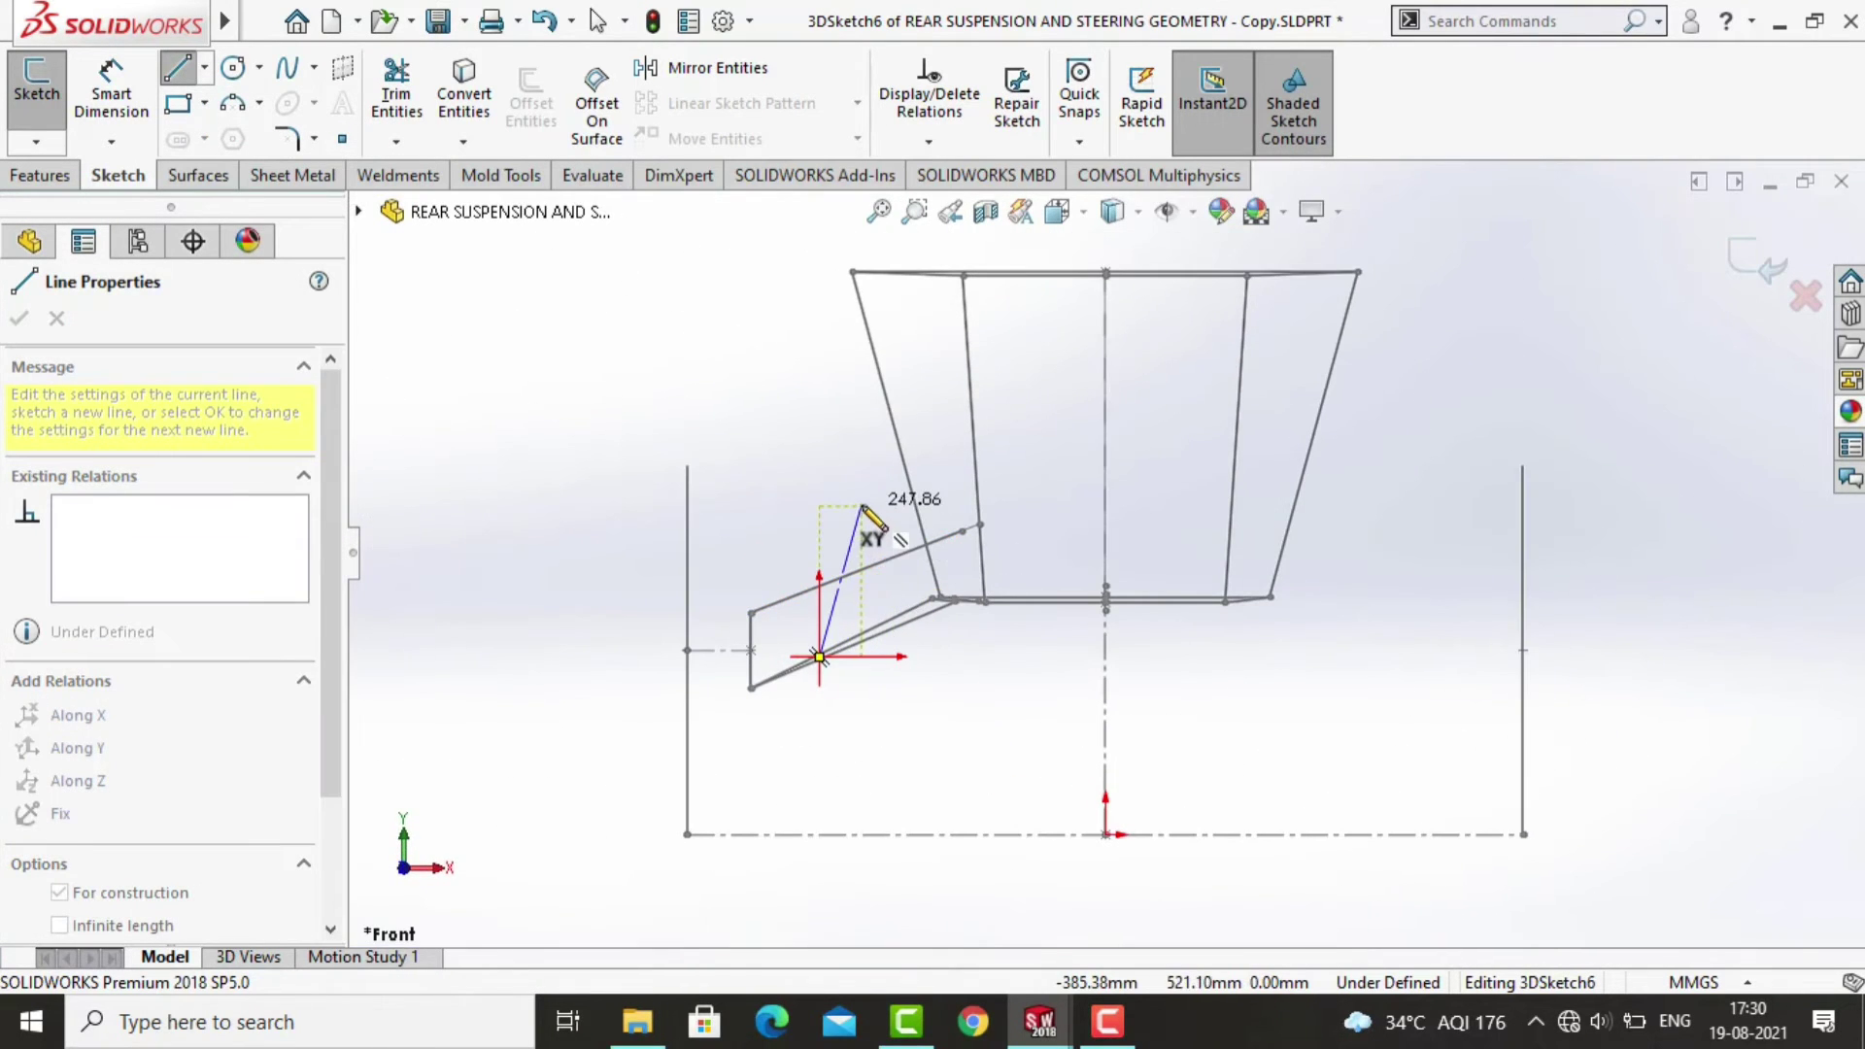
pyautogui.click(830, 600)
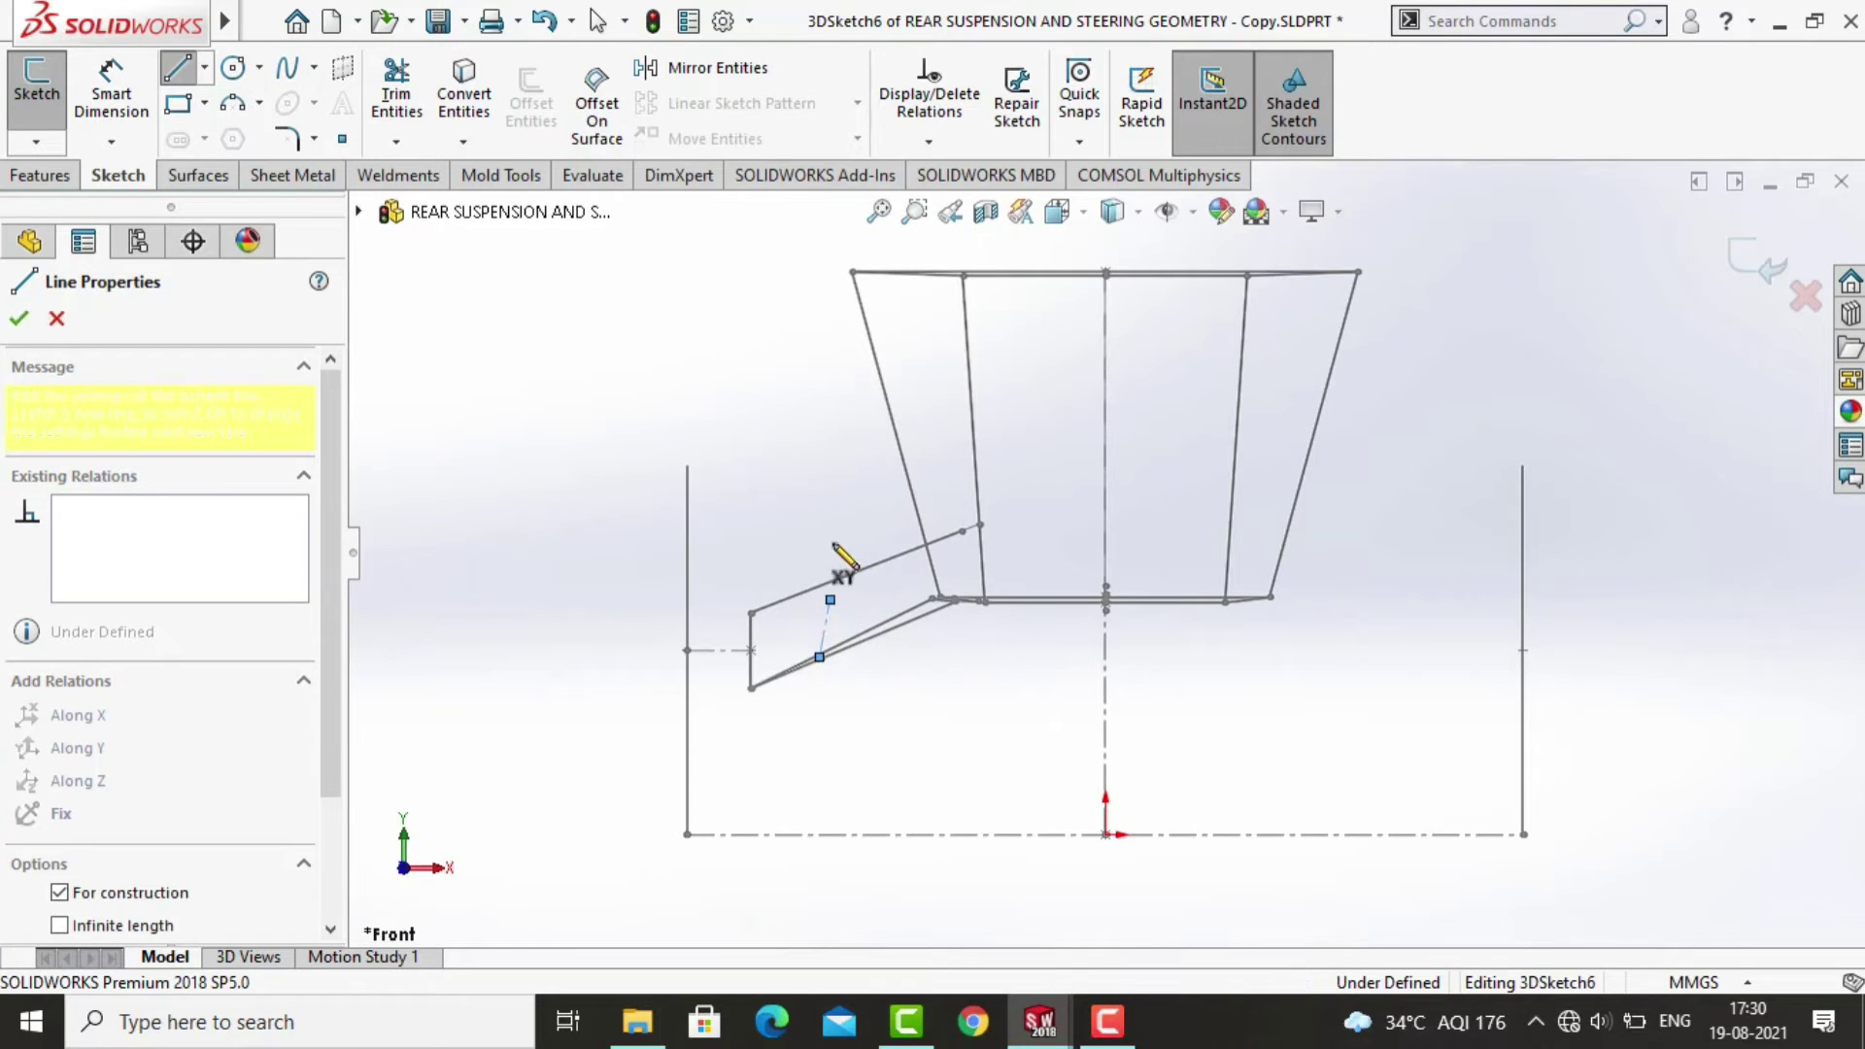
# Continue the centerline with a long segment to just below the box's top and a short end segment about 27 mm long.
pyautogui.click(883, 296)
pyautogui.scroll(-5, 894, 288)
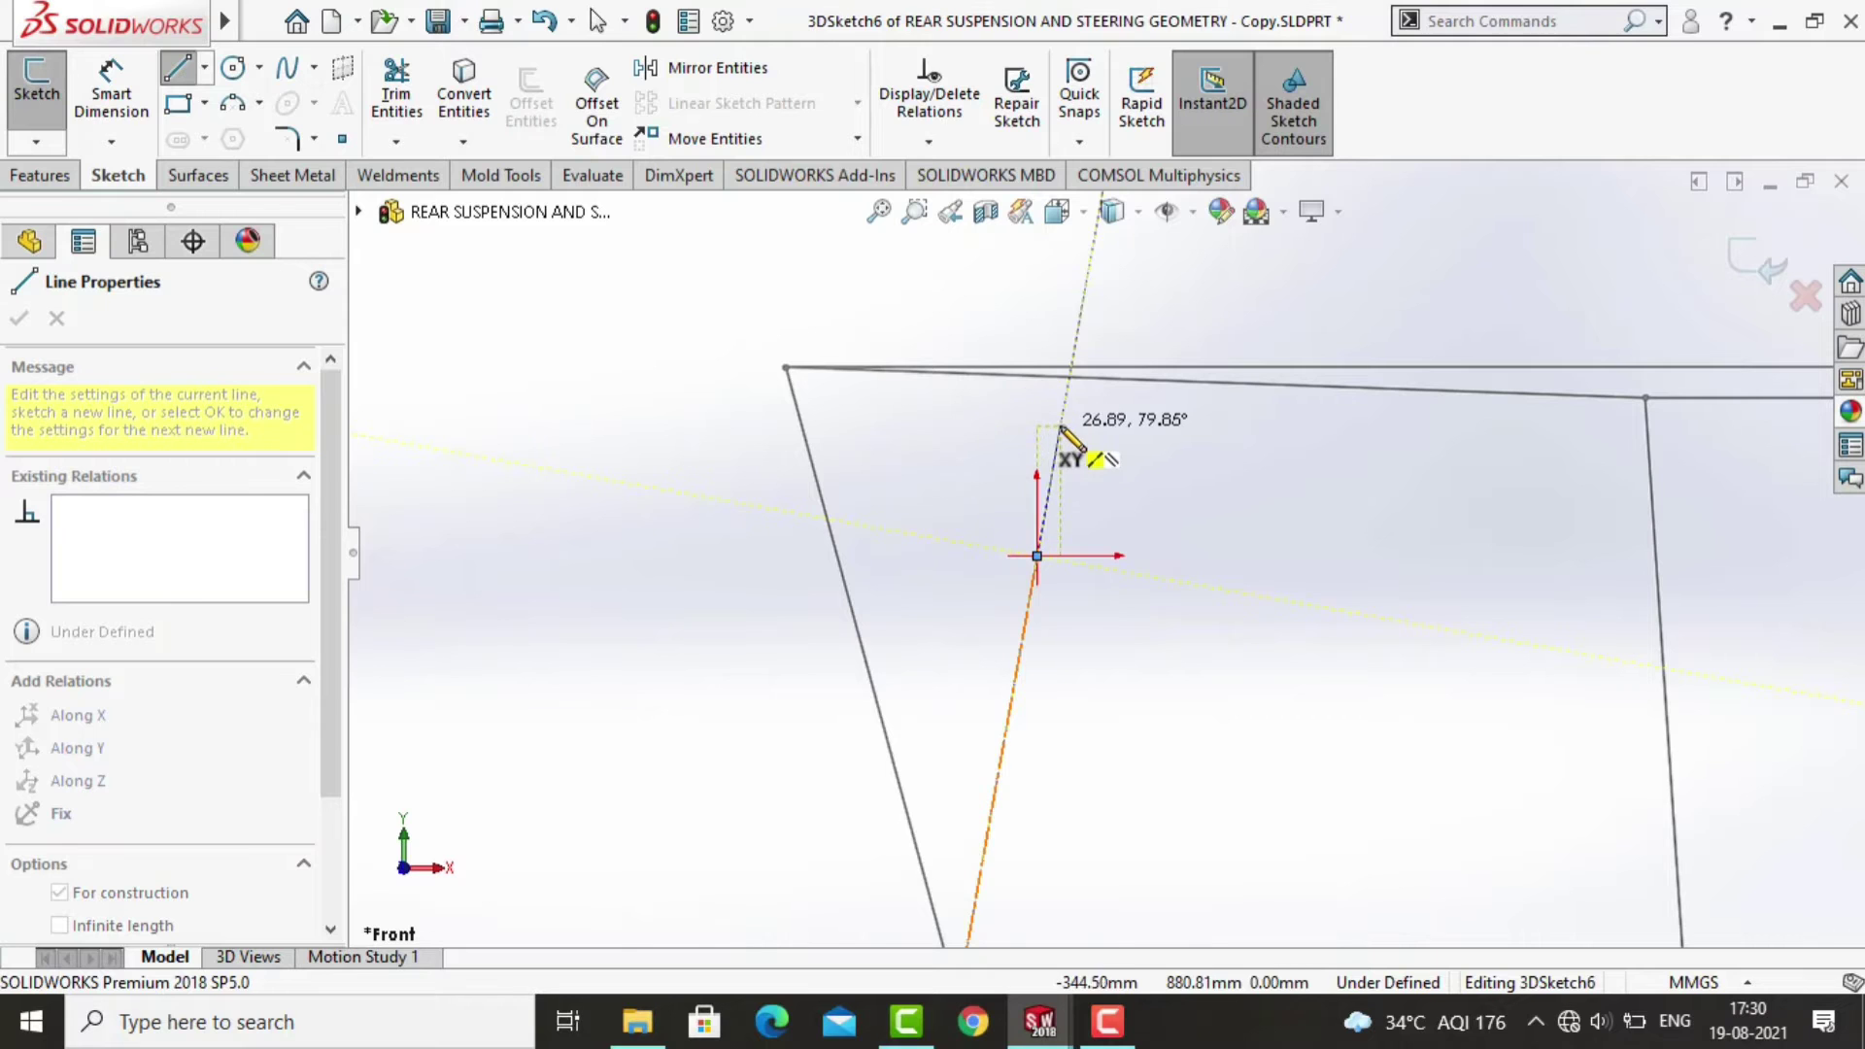
pyautogui.scroll(3, 1061, 428)
pyautogui.click(1090, 509)
pyautogui.press('Escape')
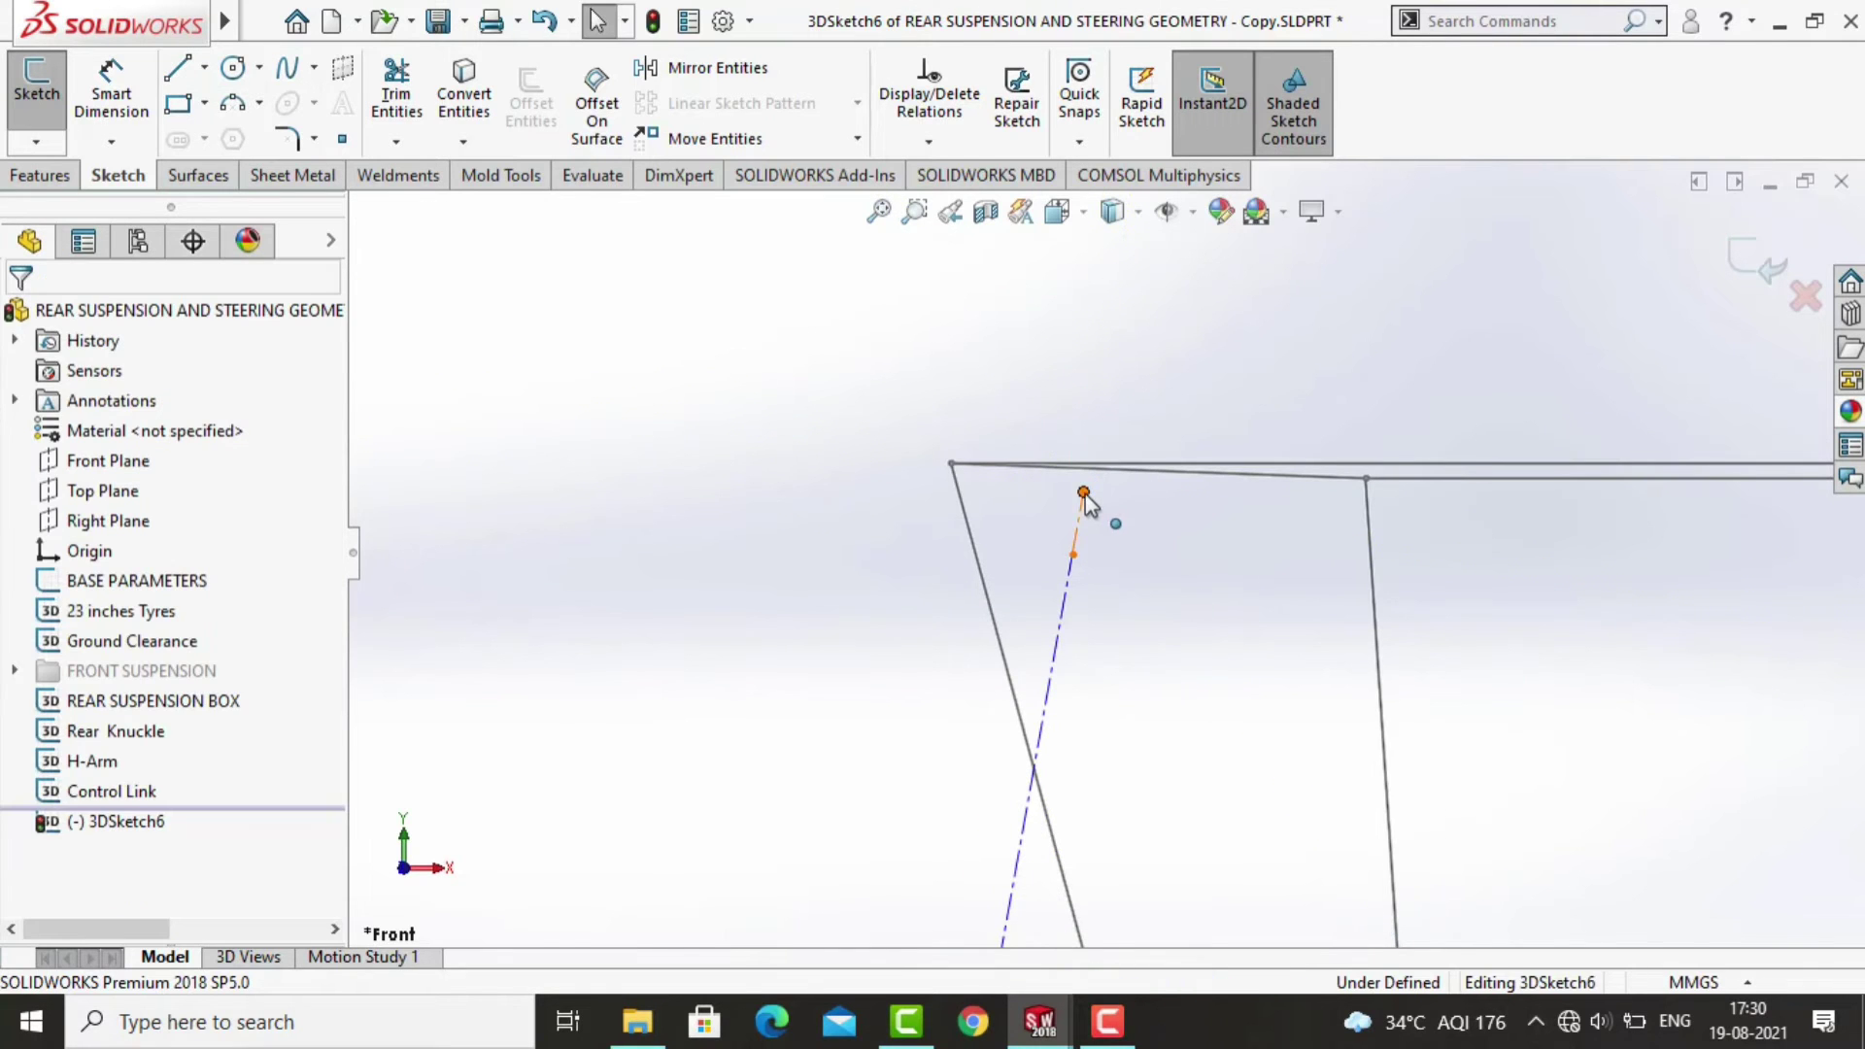
# Make the upper end point of the centerline chain coincident with the box's top side edge.
pyautogui.click(1086, 494)
pyautogui.moveTo(1086, 493); pyautogui.dragTo(1130, 535, button='middle')
pyautogui.scroll(8, 1161, 550)
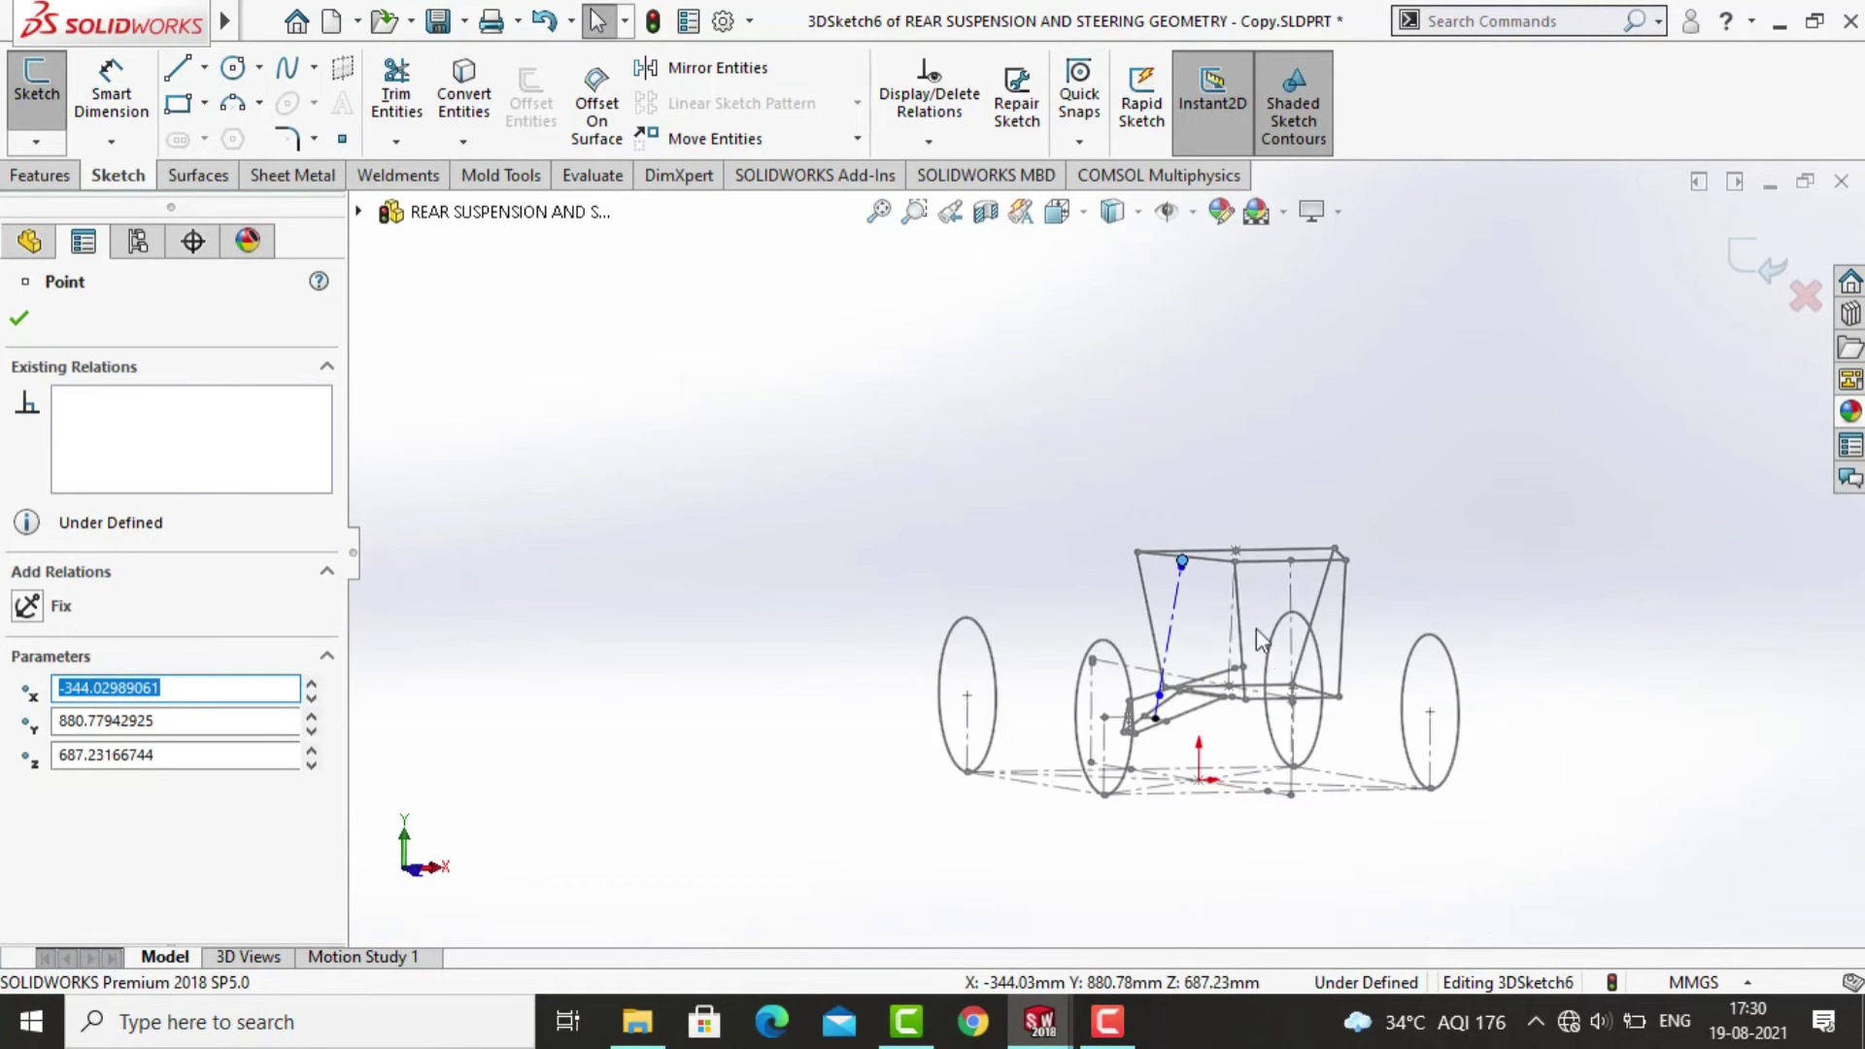
pyautogui.scroll(-7, 1314, 593)
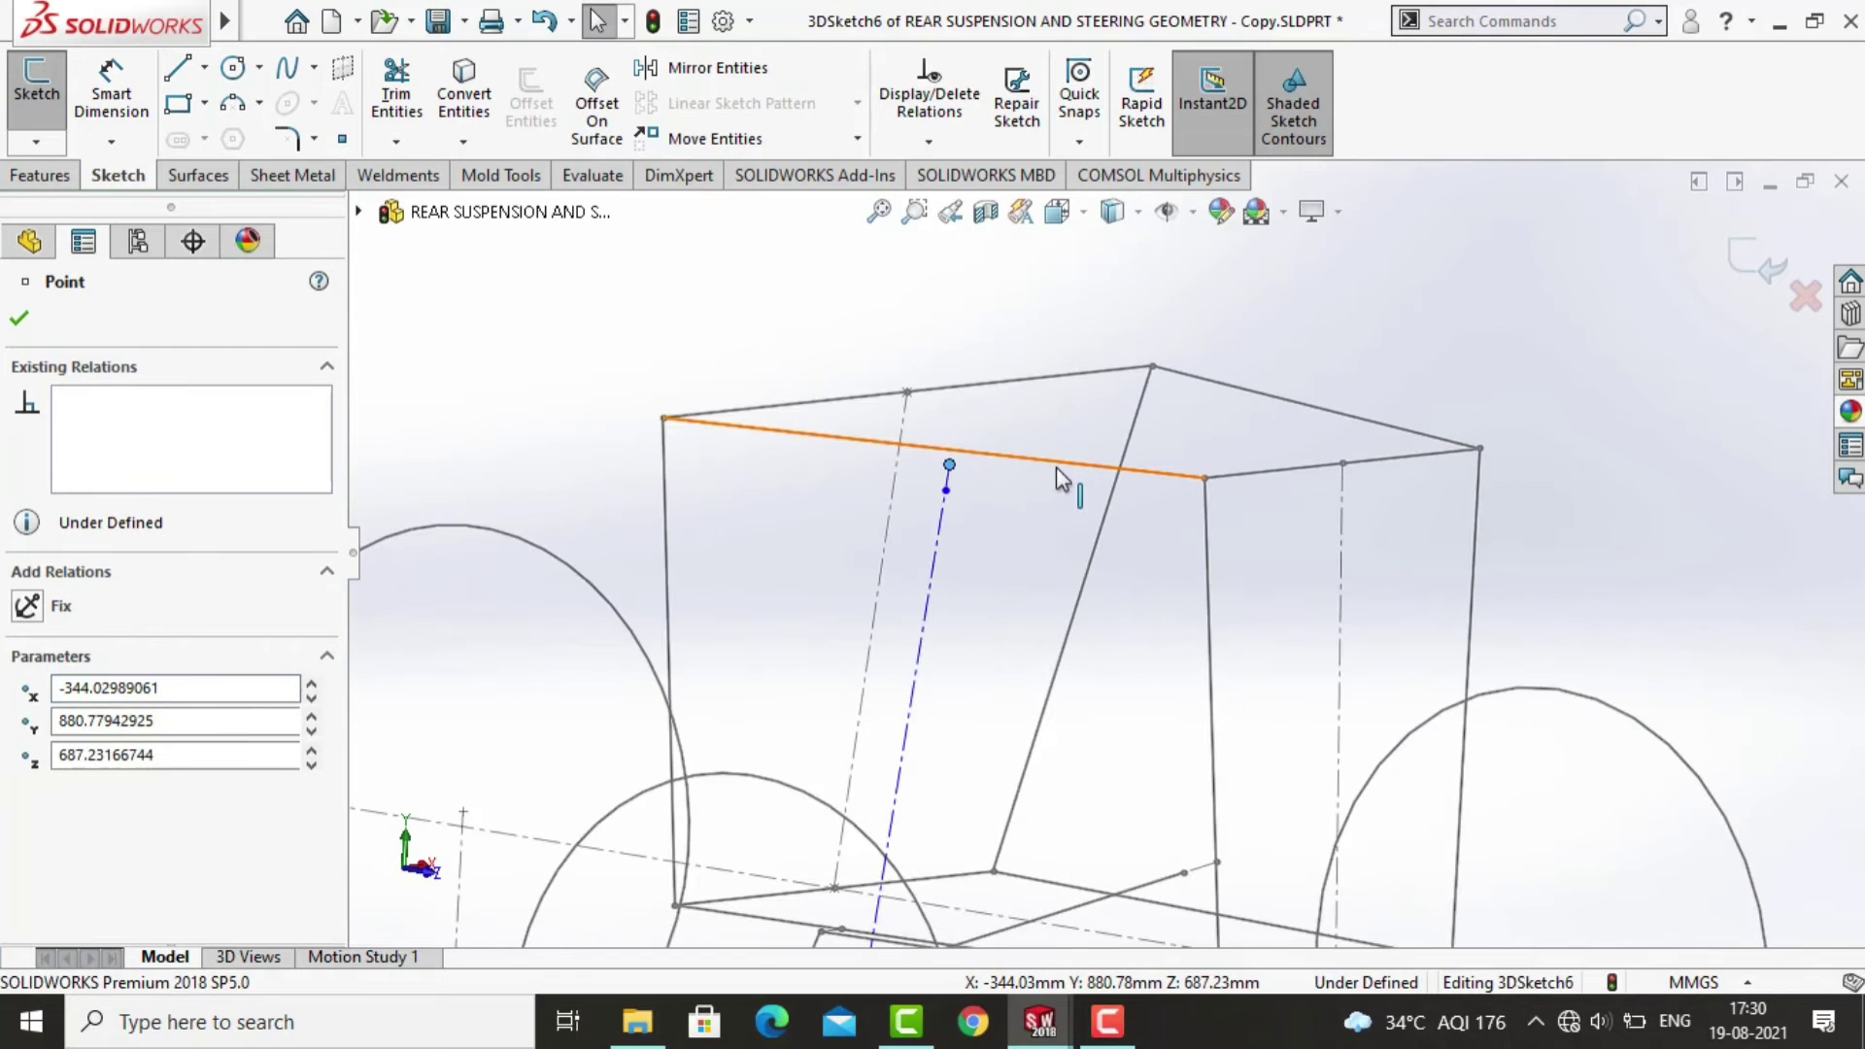
pyautogui.keyDown('ctrl'); pyautogui.click(1057, 469); pyautogui.keyUp('ctrl')
pyautogui.click(97, 792)
pyautogui.press('Escape')
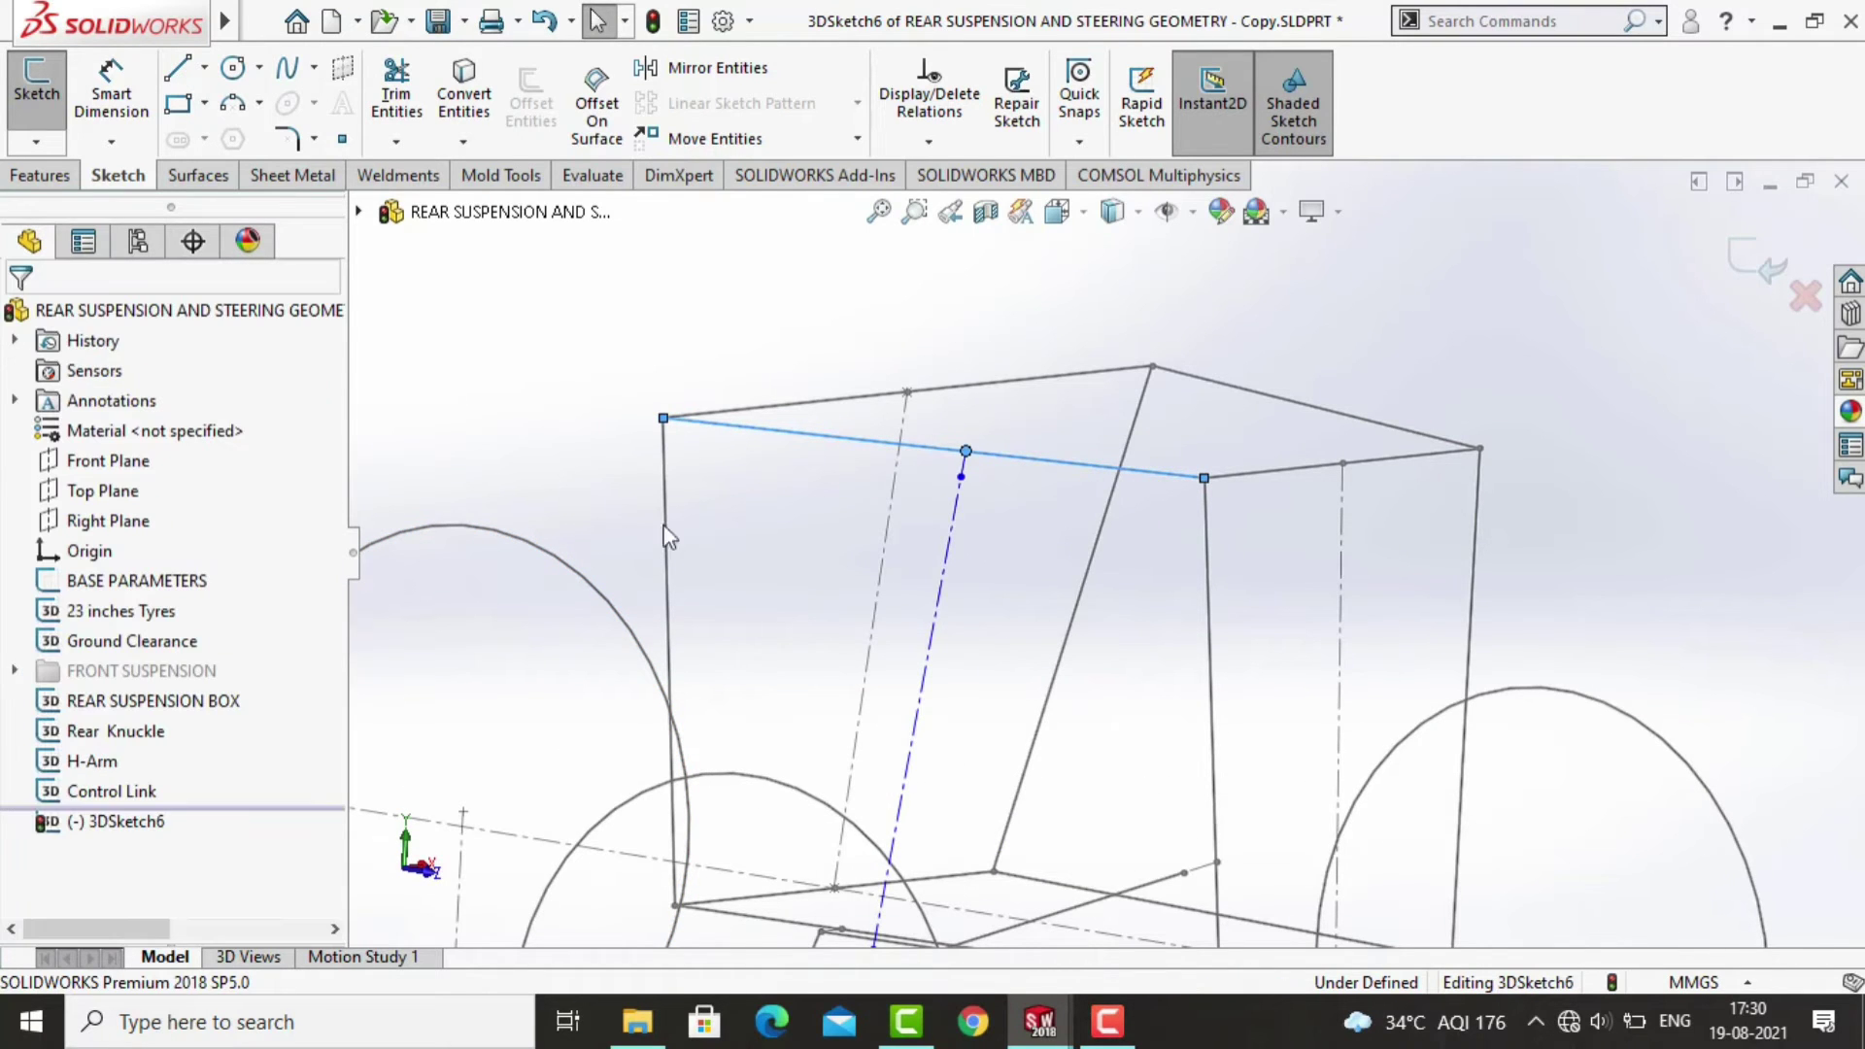
# Make the short upper, long middle and short lower centerline segments collinear.
pyautogui.scroll(-3, 979, 491)
pyautogui.click(969, 509)
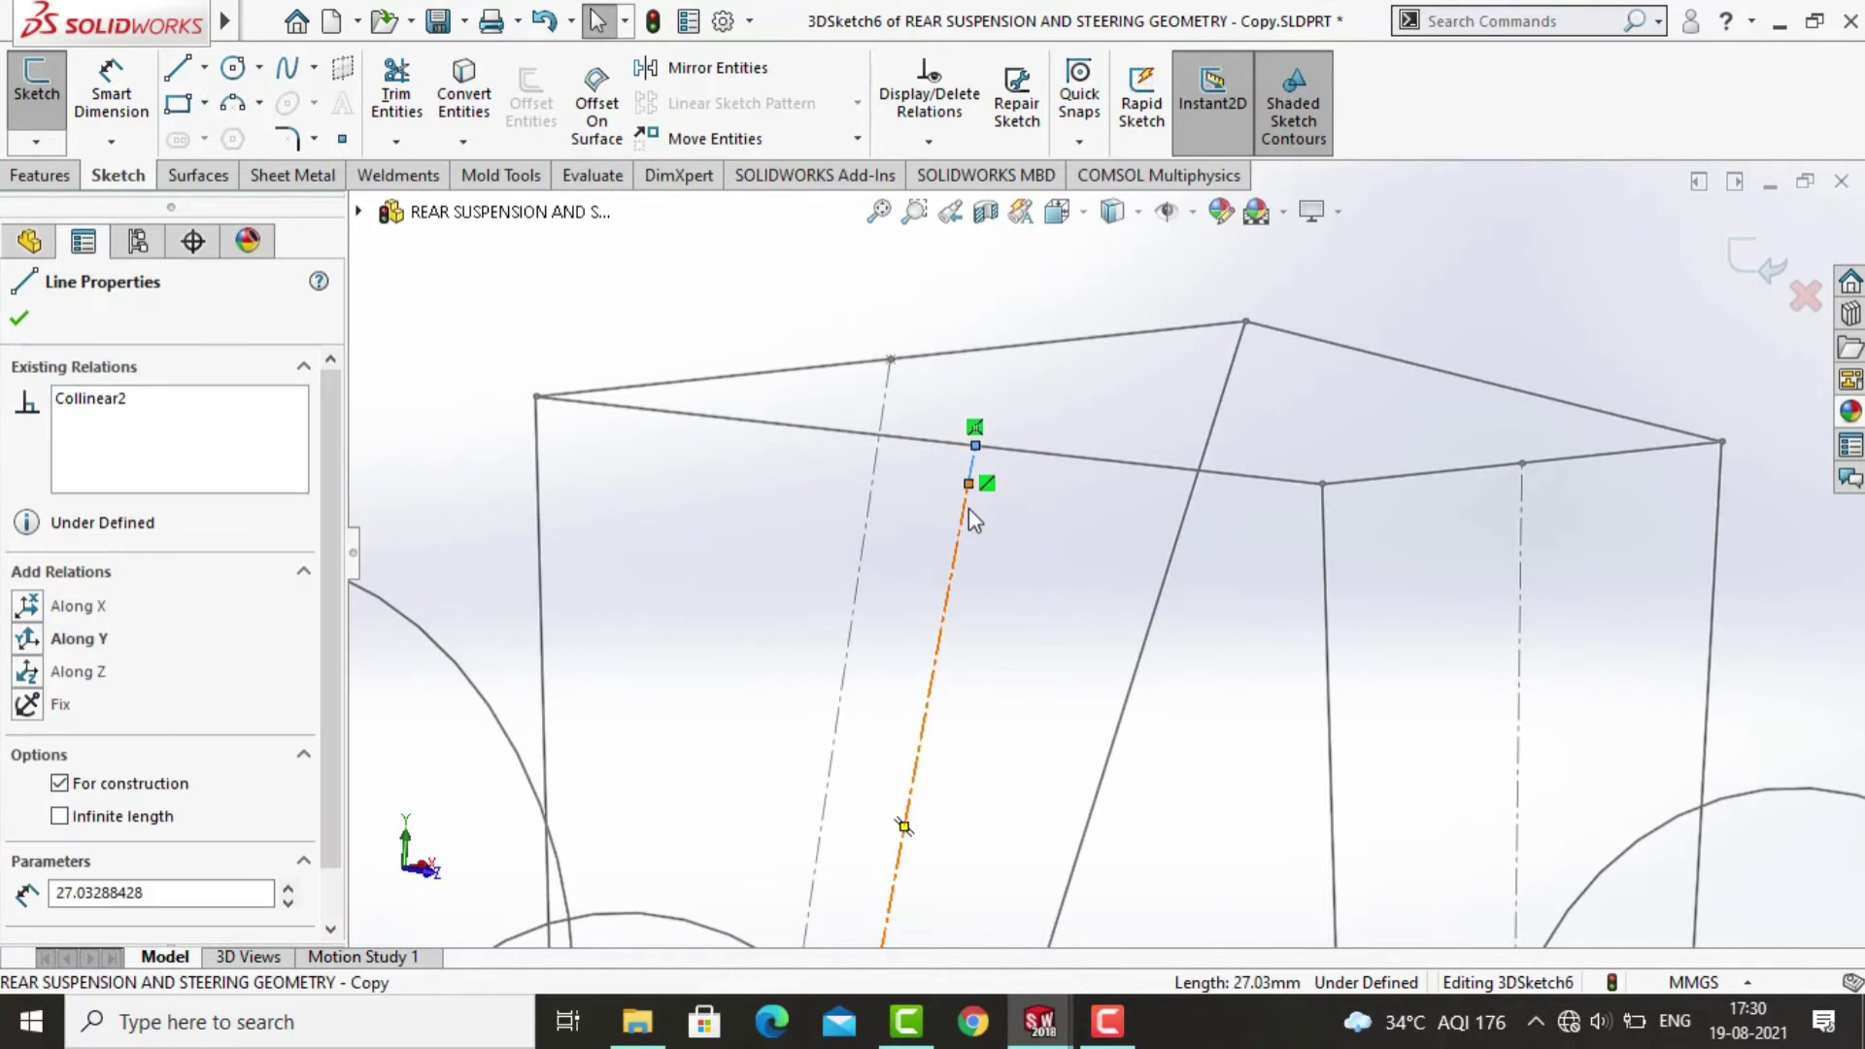
pyautogui.keyDown('ctrl'); pyautogui.click(1069, 459); pyautogui.keyUp('ctrl')
pyautogui.scroll(4, 1073, 466)
pyautogui.keyDown('ctrl'); pyautogui.click(955, 867); pyautogui.keyUp('ctrl')
pyautogui.keyDown('ctrl'); pyautogui.moveTo(958, 865); pyautogui.dragTo(972, 729, button='middle'); pyautogui.keyUp('ctrl')
pyautogui.click(81, 857)
pyautogui.click(830, 723)
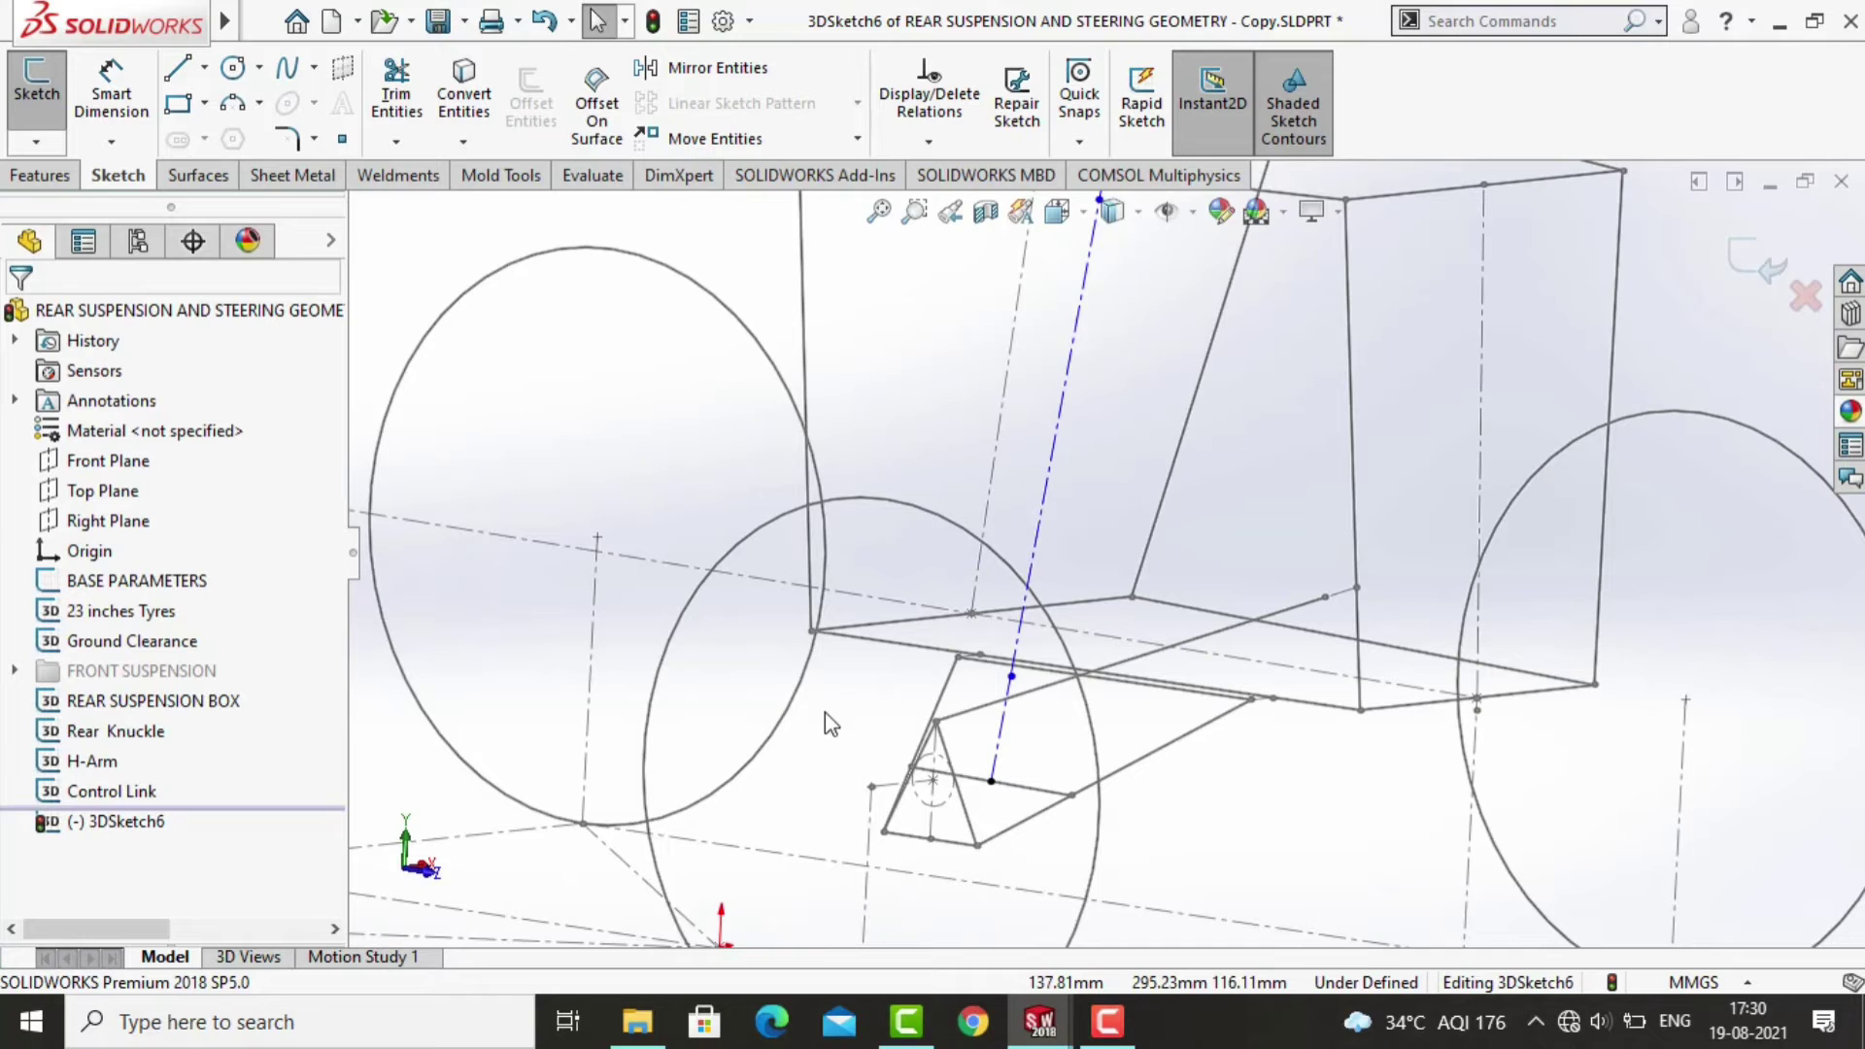
# Make the short lower and short upper centerline segments equal in length.
pyautogui.scroll(2, 976, 668)
pyautogui.click(1038, 499)
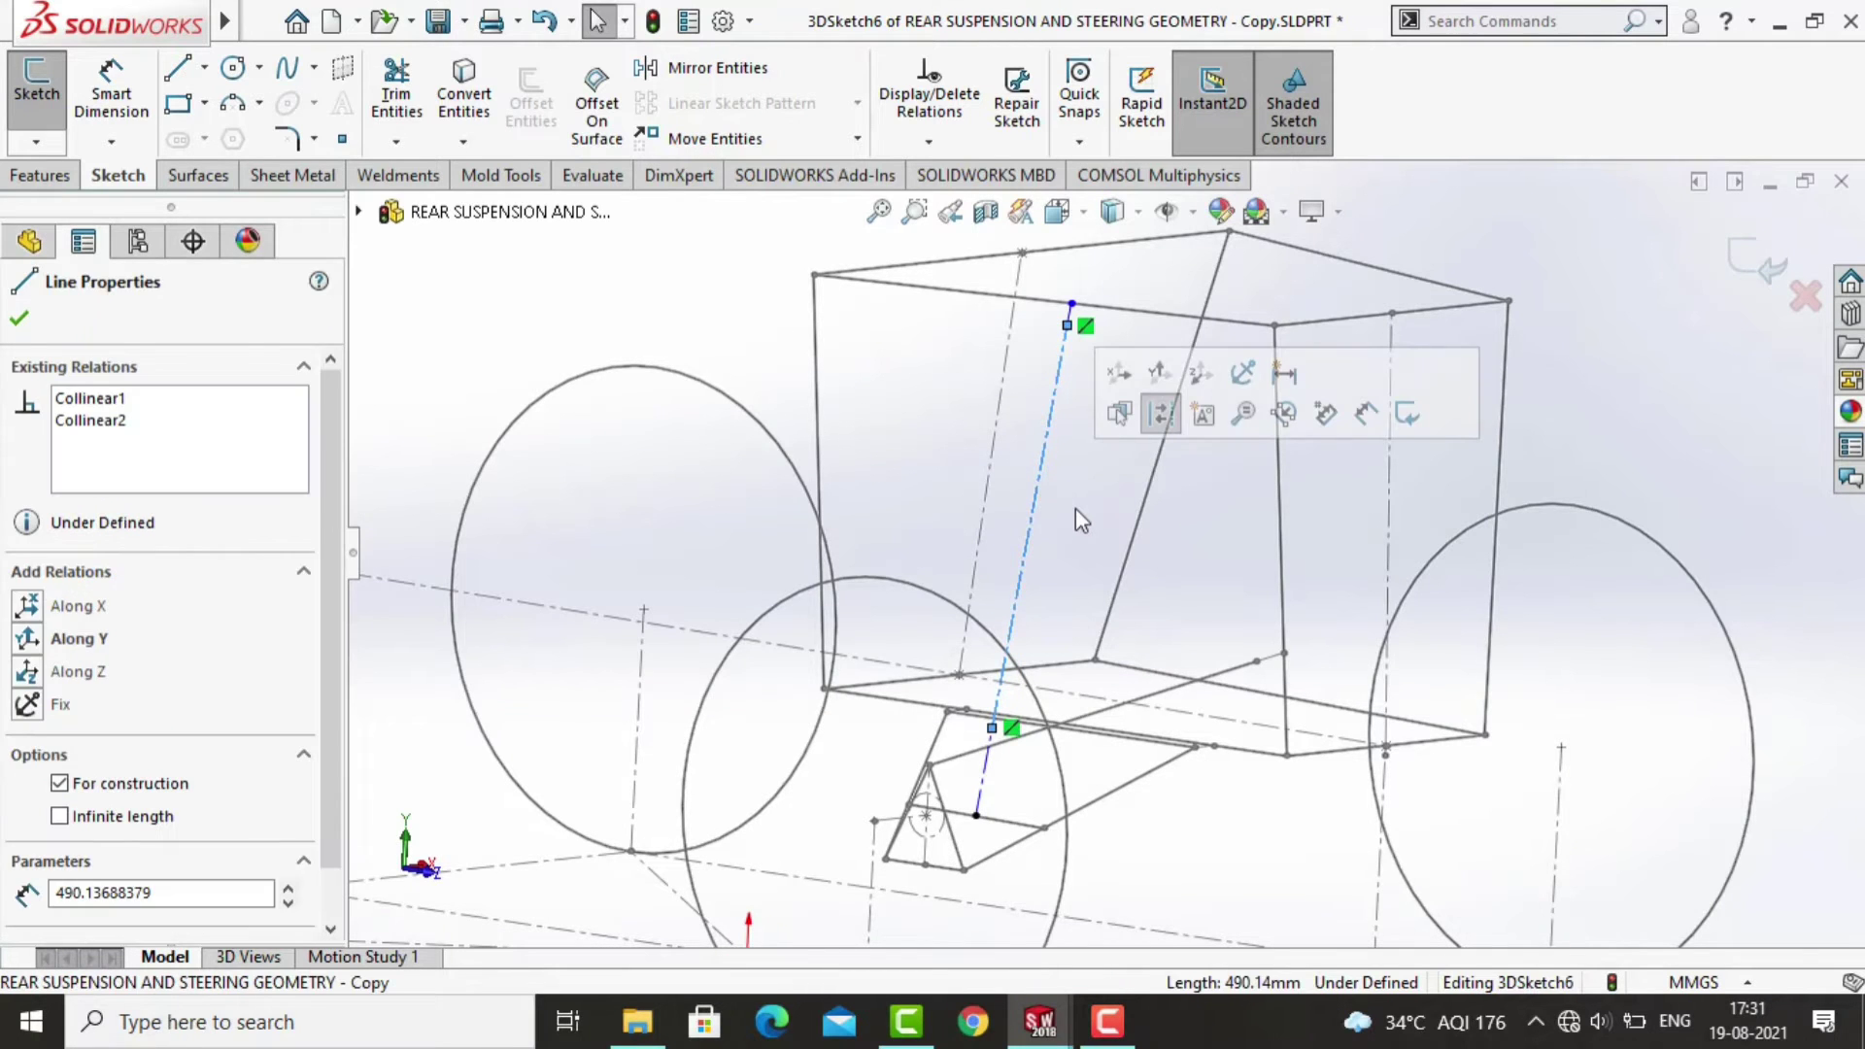
pyautogui.press('Escape')
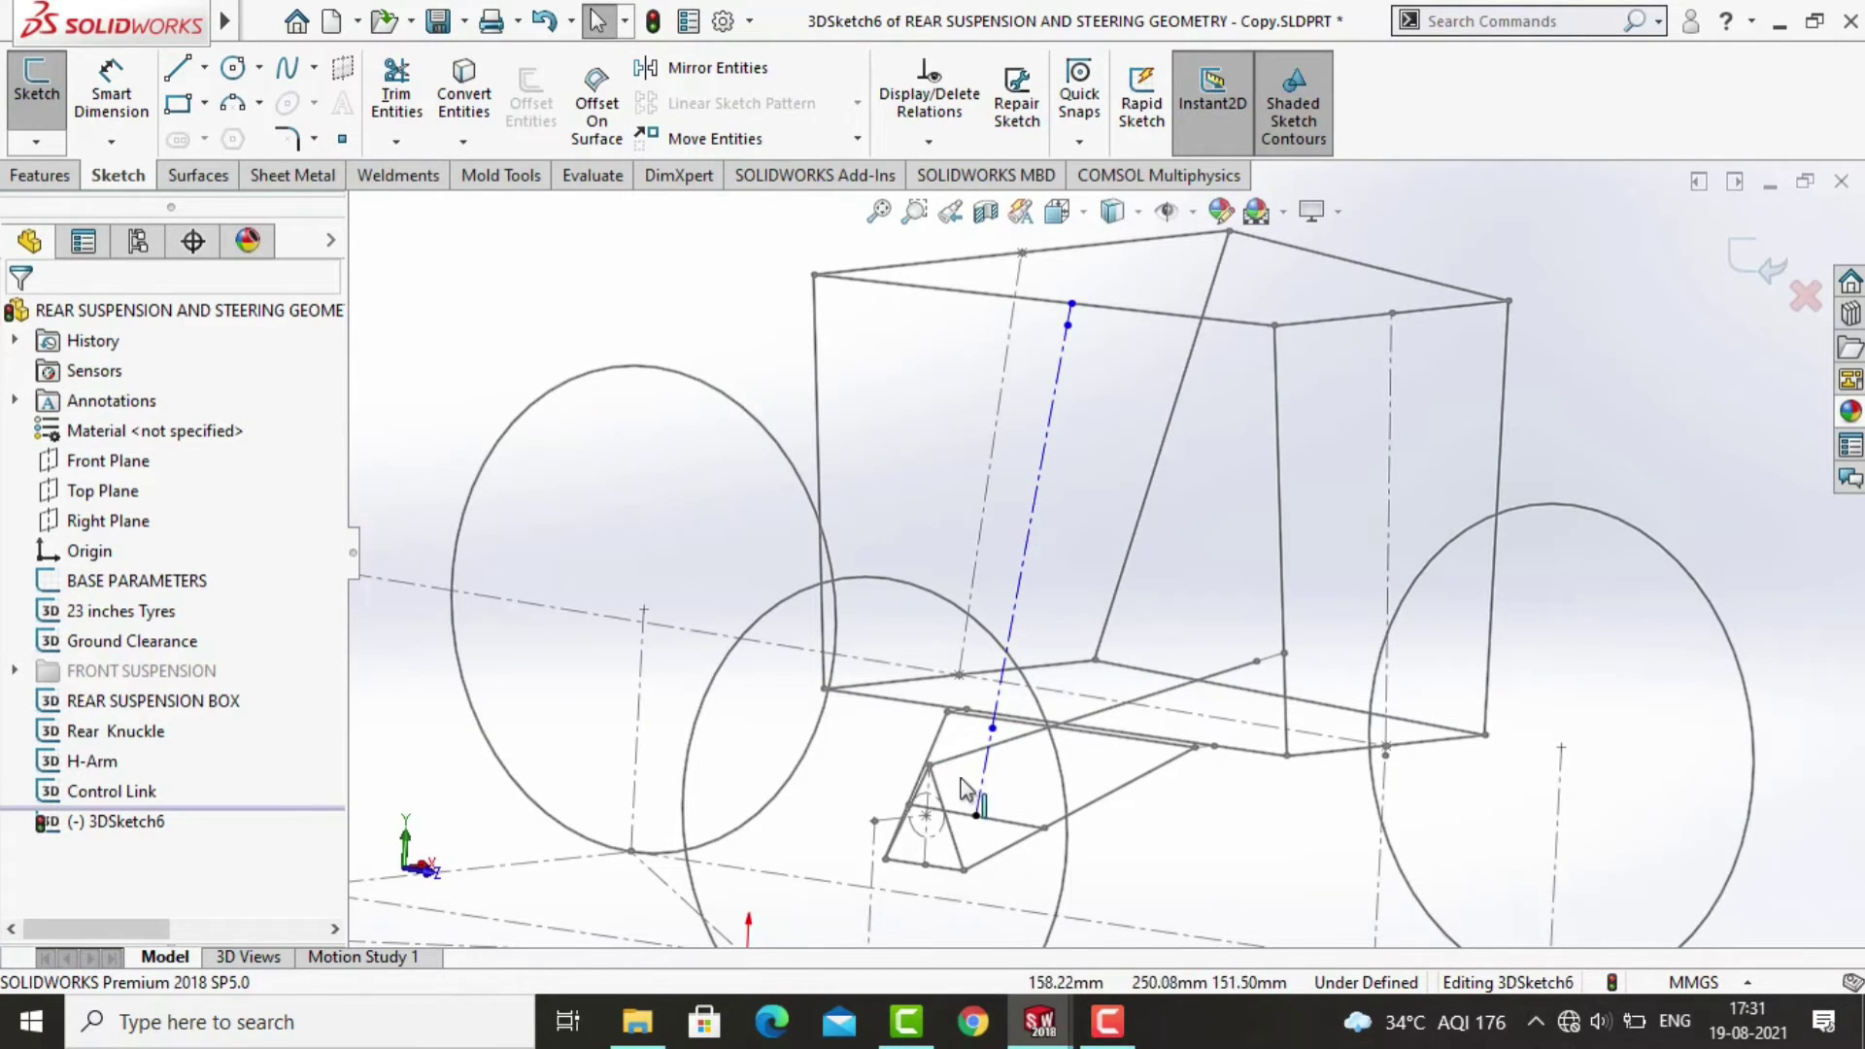
pyautogui.click(986, 797)
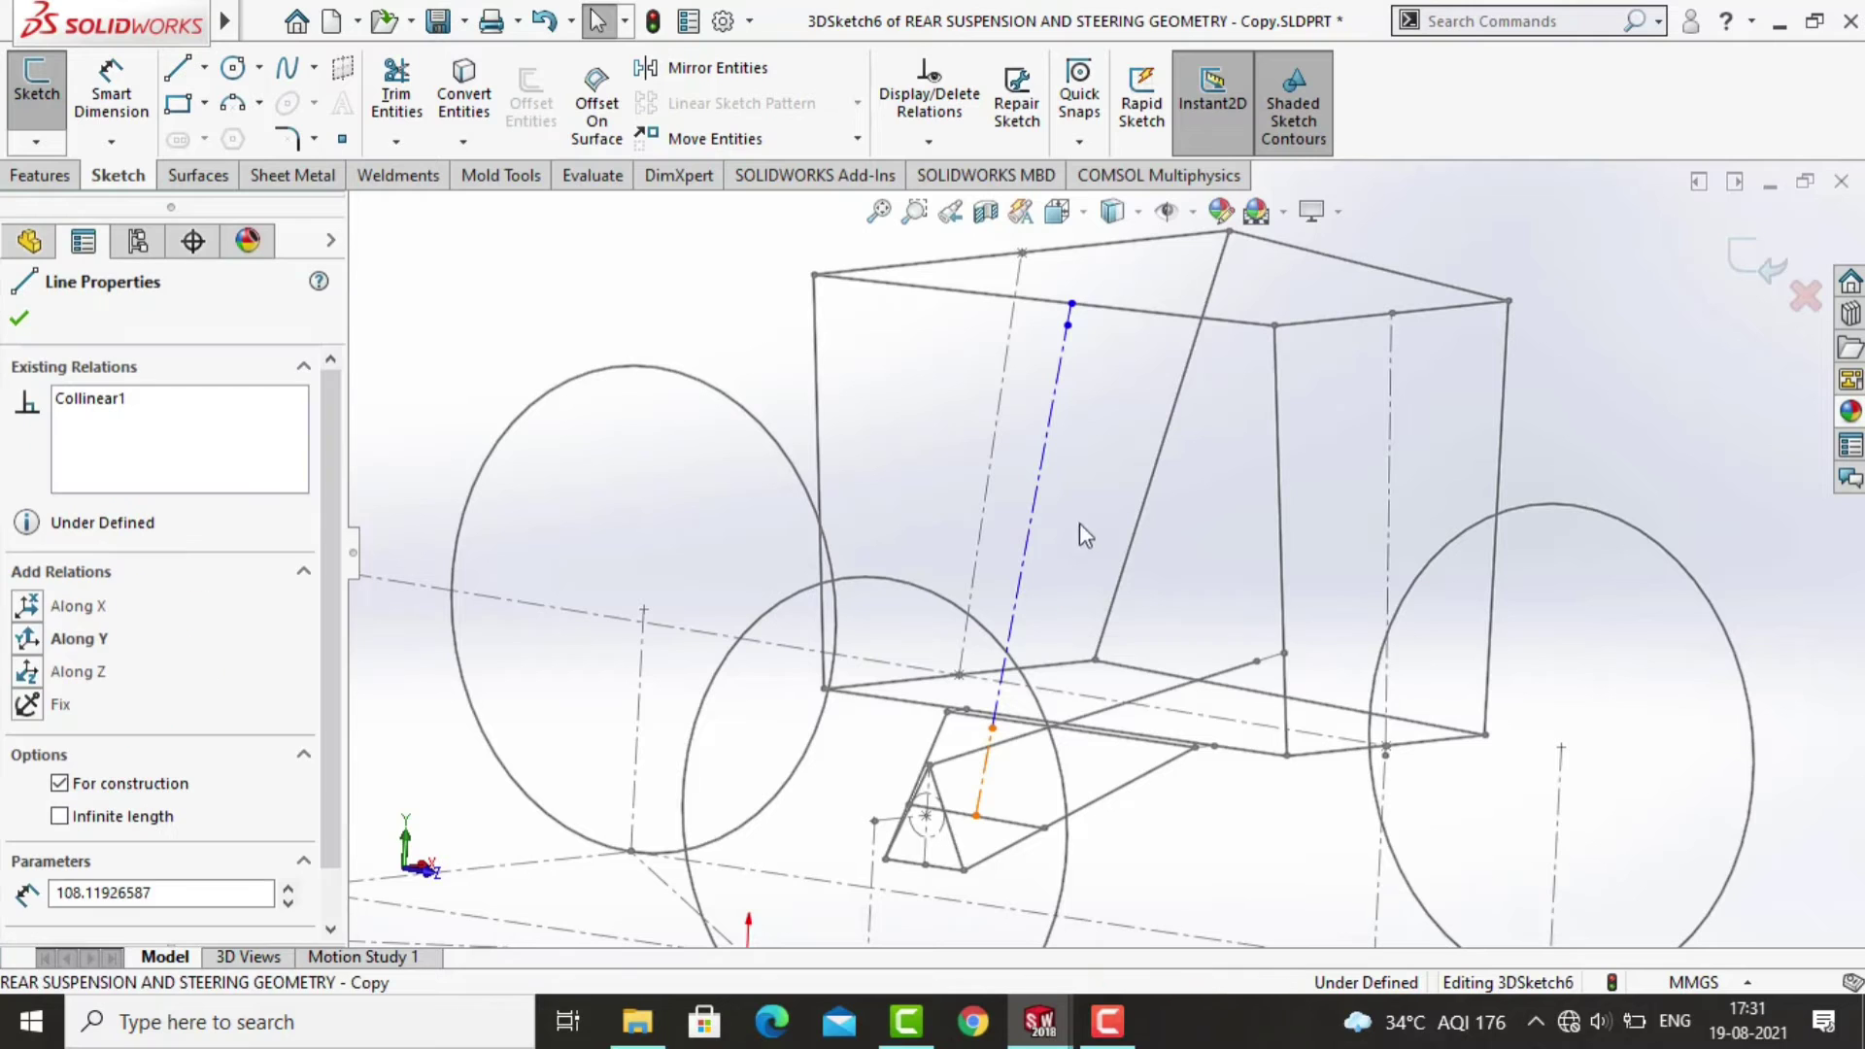
pyautogui.keyDown('ctrl'); pyautogui.click(1071, 320); pyautogui.keyUp('ctrl')
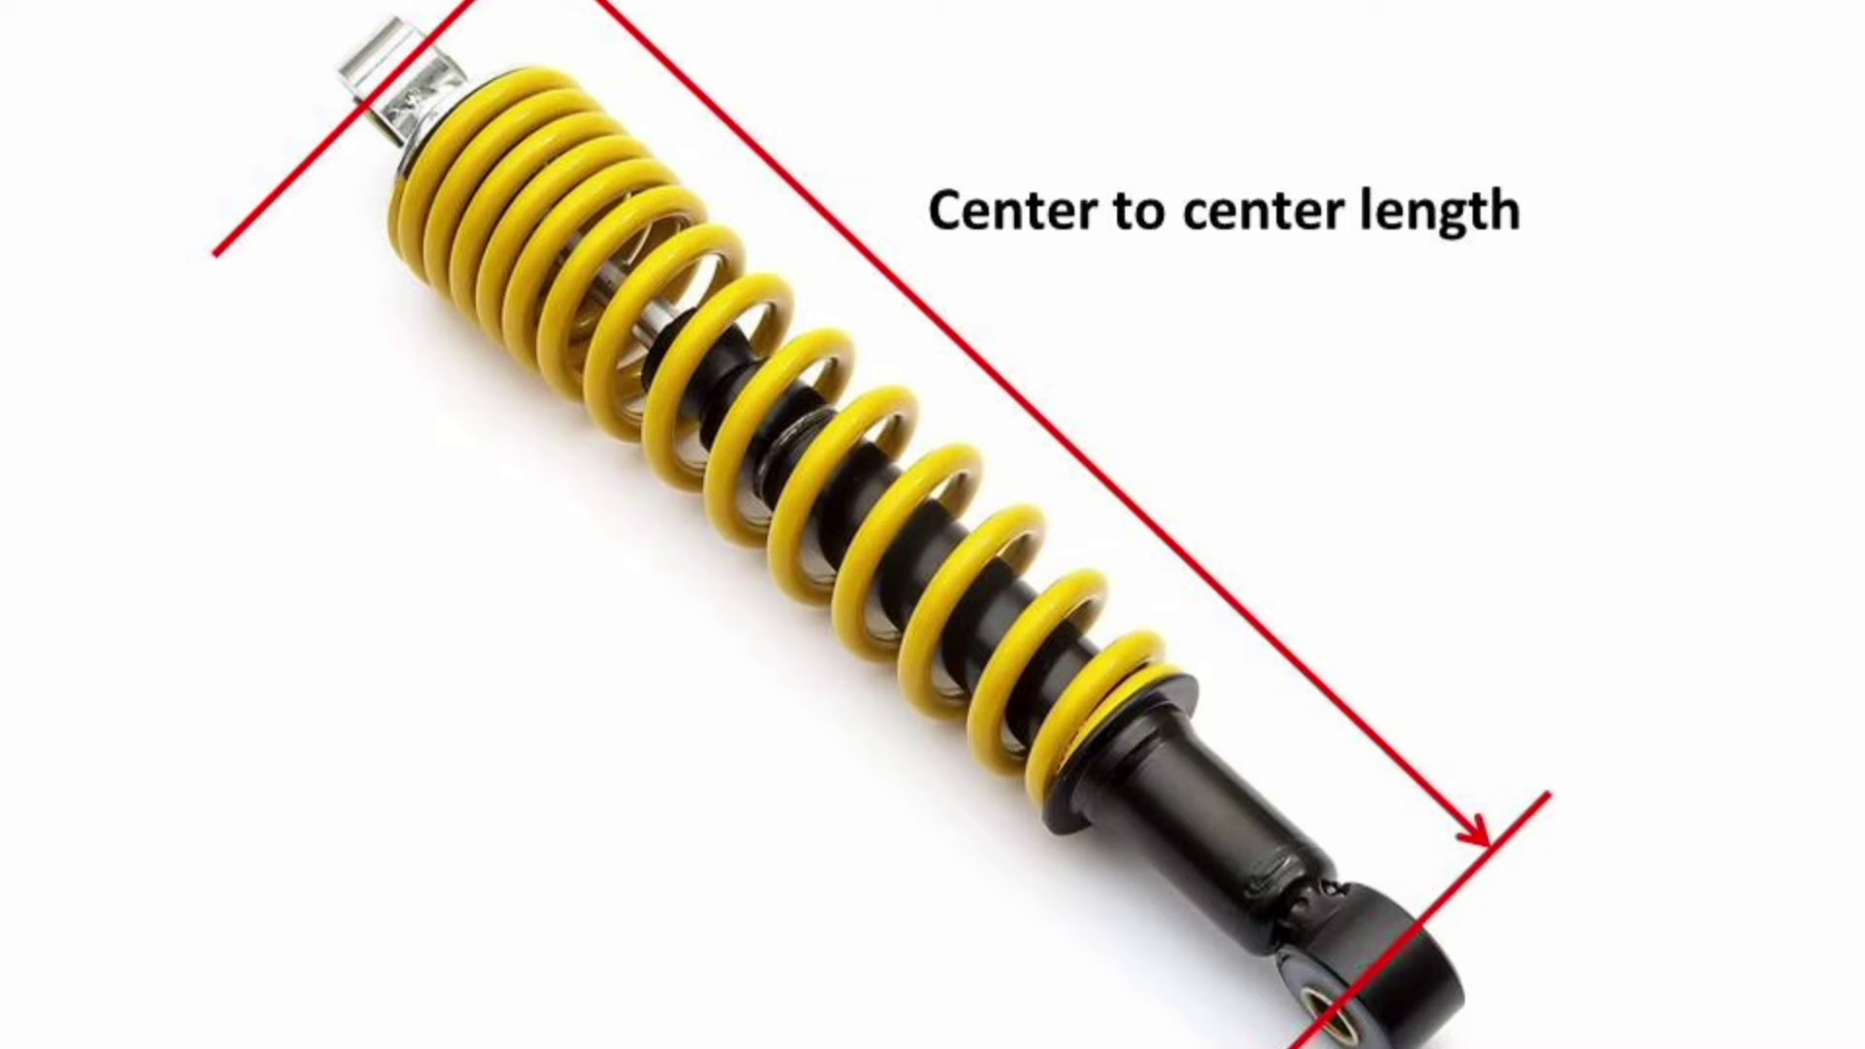
pyautogui.click(78, 794)
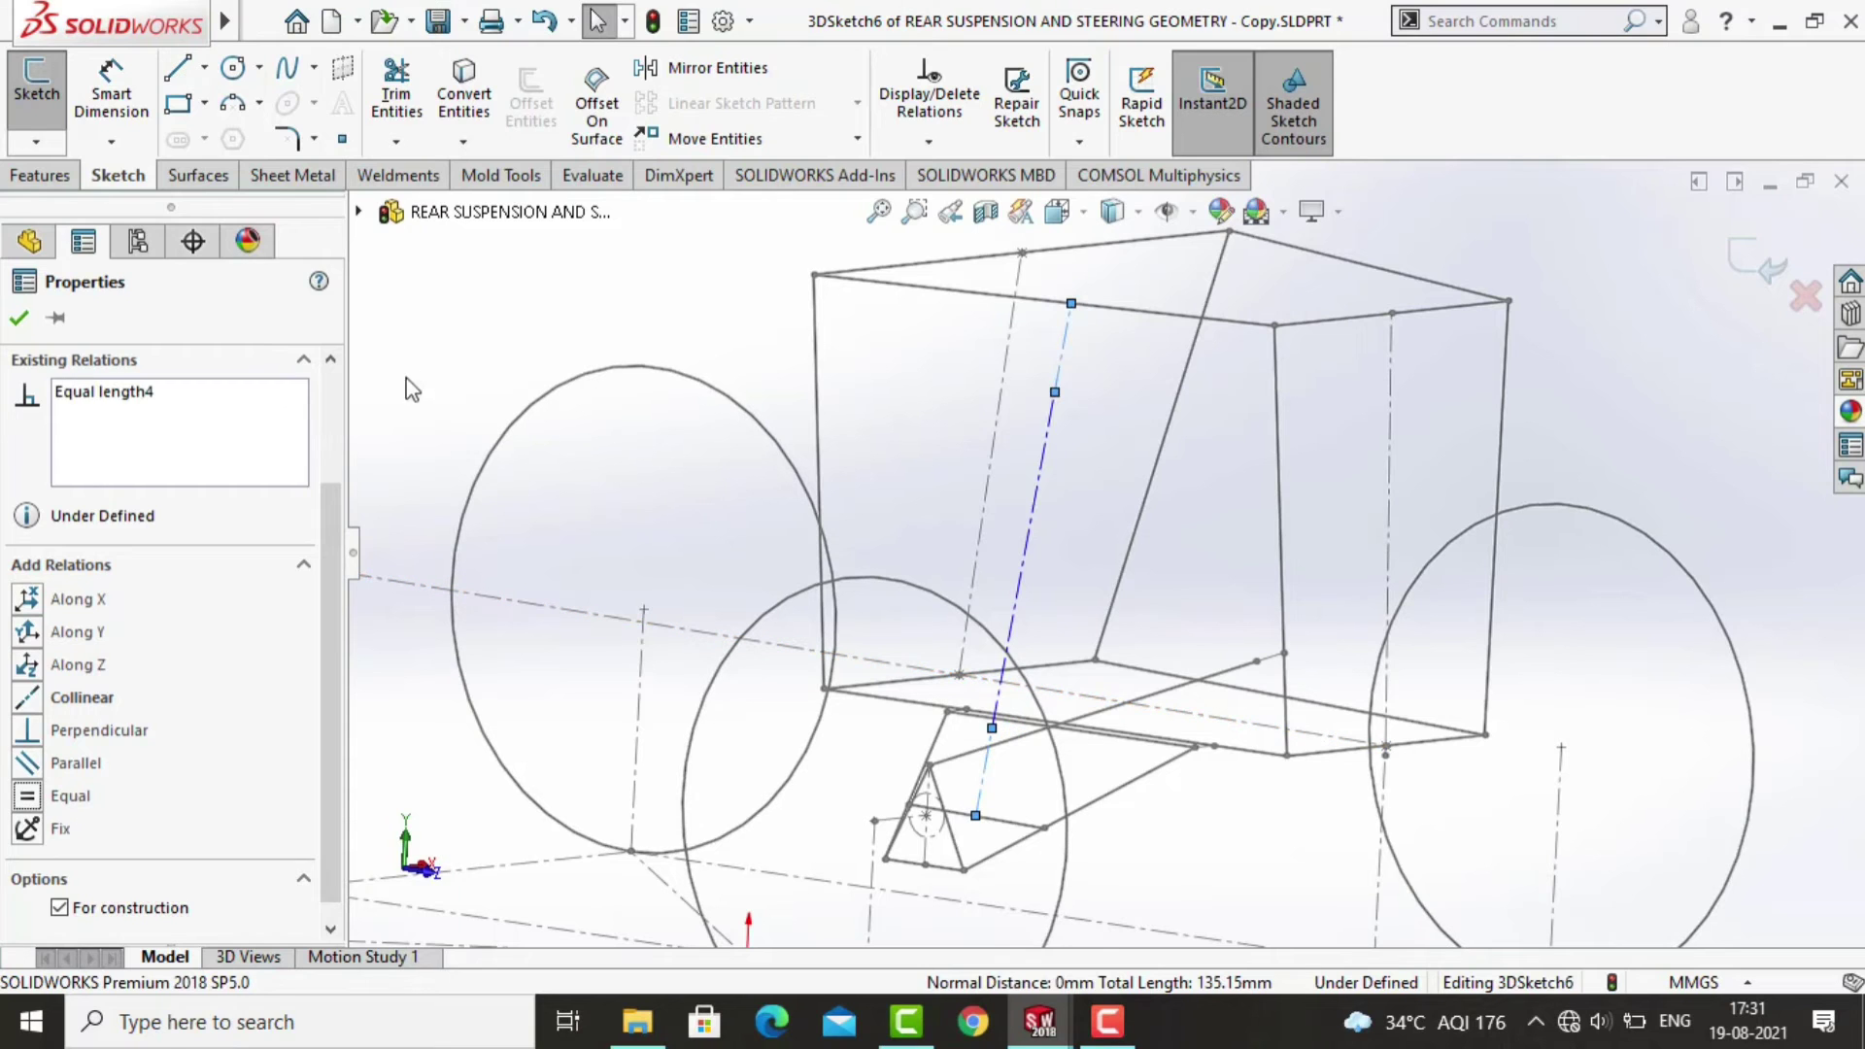
pyautogui.press('Escape')
# In the left view, shift the centerline's upper end point slightly rearward along the box's top edge so the line stands nearly vertical.
pyautogui.hotkey('ctrl', '3')
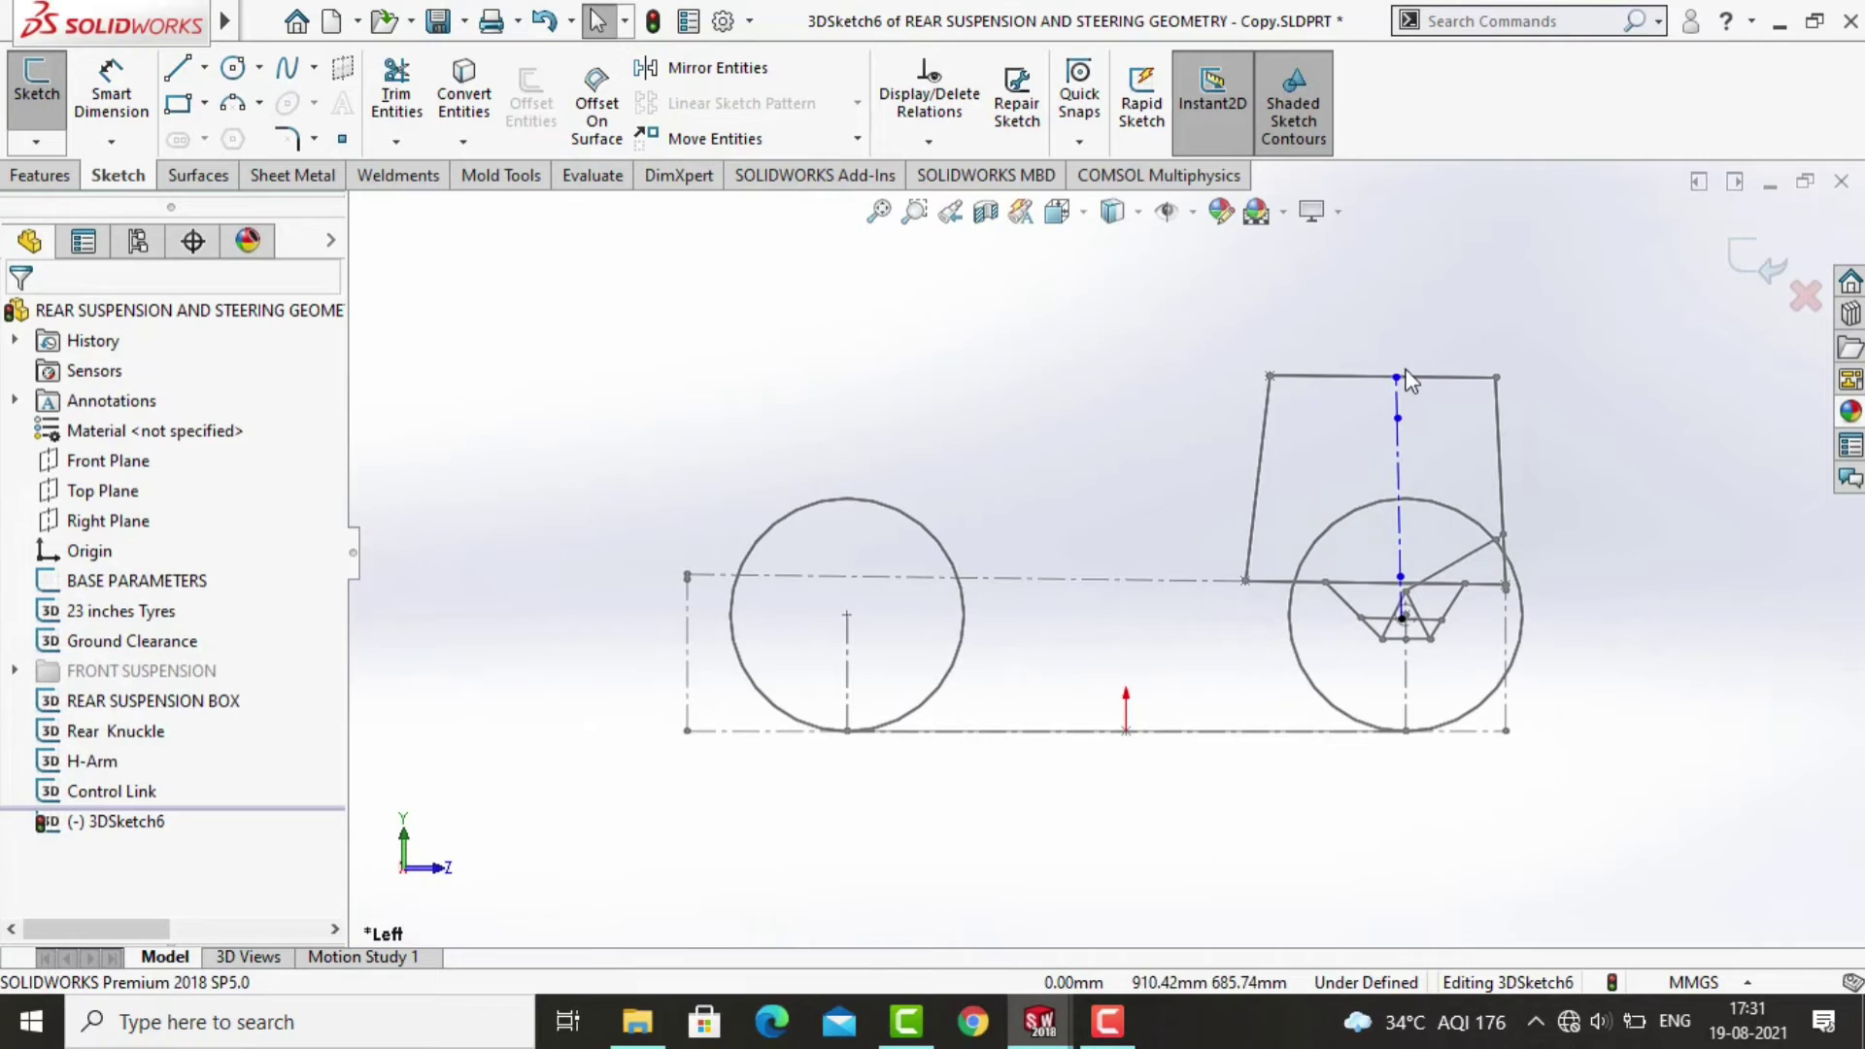
pyautogui.scroll(-5, 1420, 511)
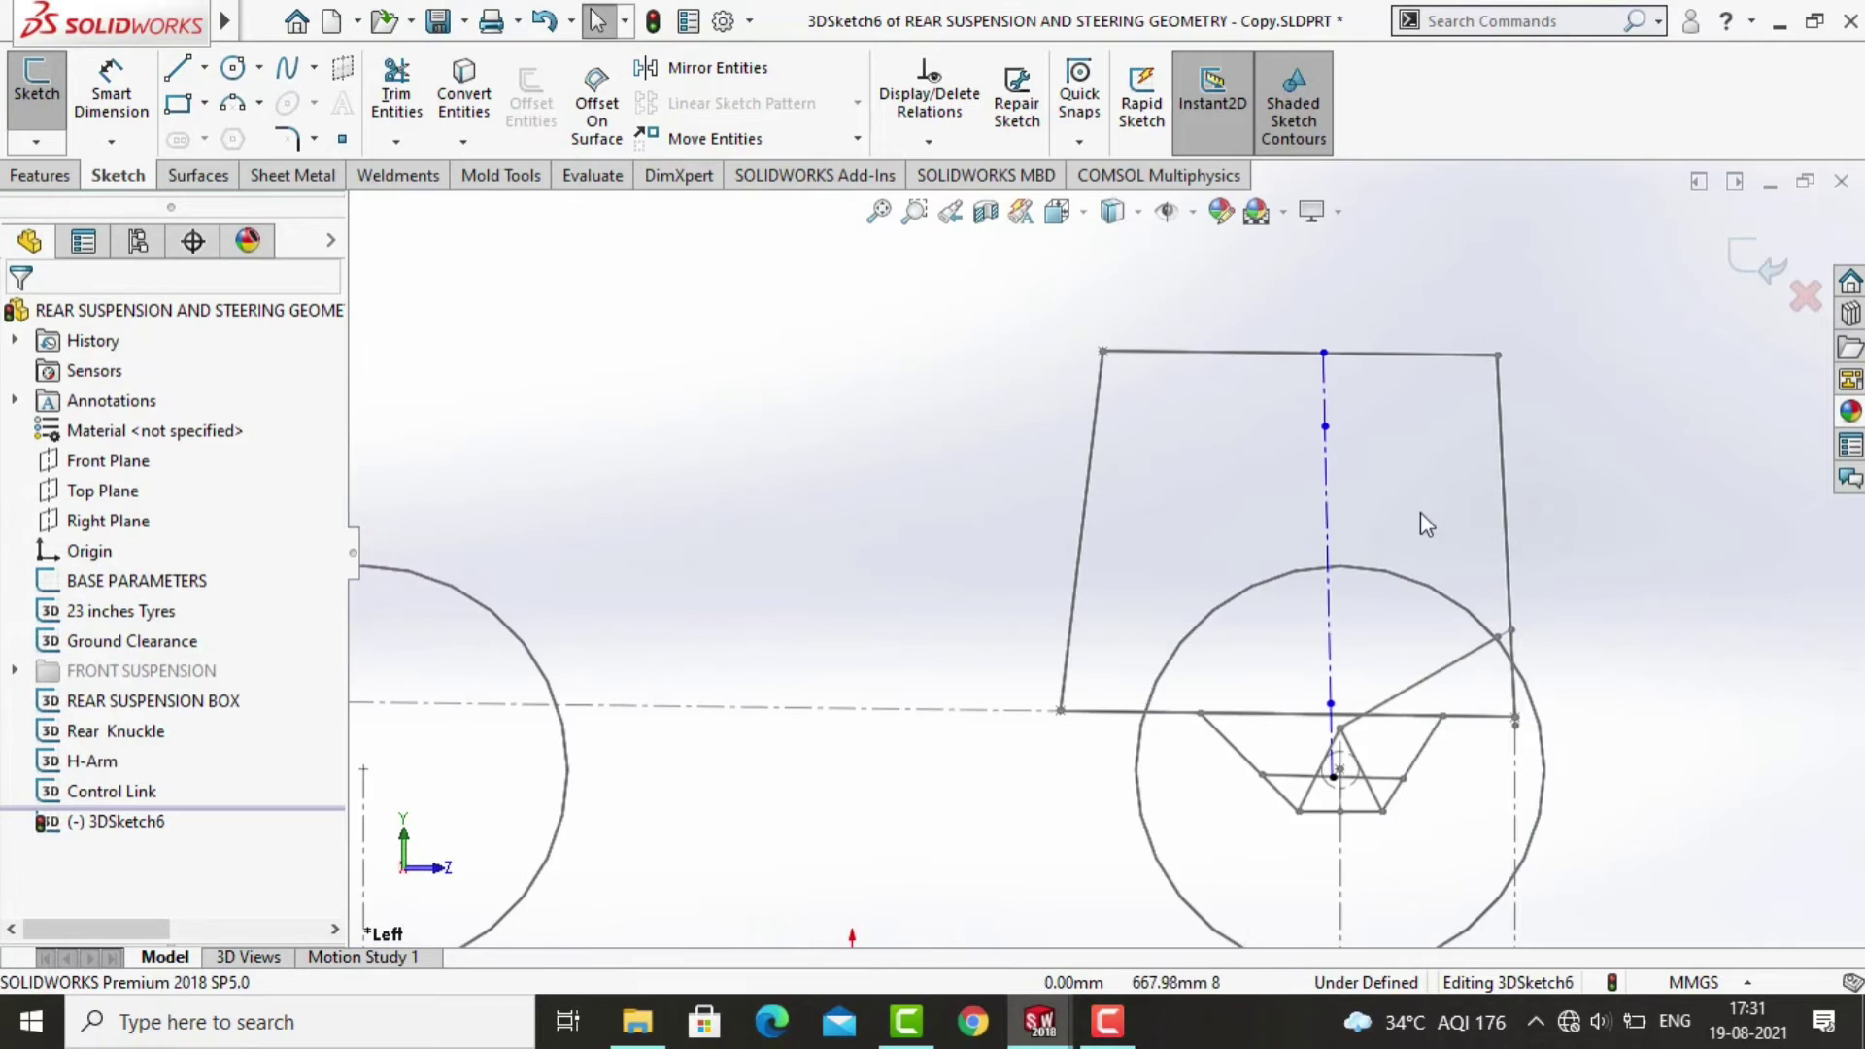
pyautogui.click(1209, 351)
pyautogui.moveTo(1233, 354)
pyautogui.mouseDown()
pyautogui.moveTo(1263, 362)
pyautogui.moveTo(1215, 362)
pyautogui.mouseUp()
pyautogui.click(1253, 424)
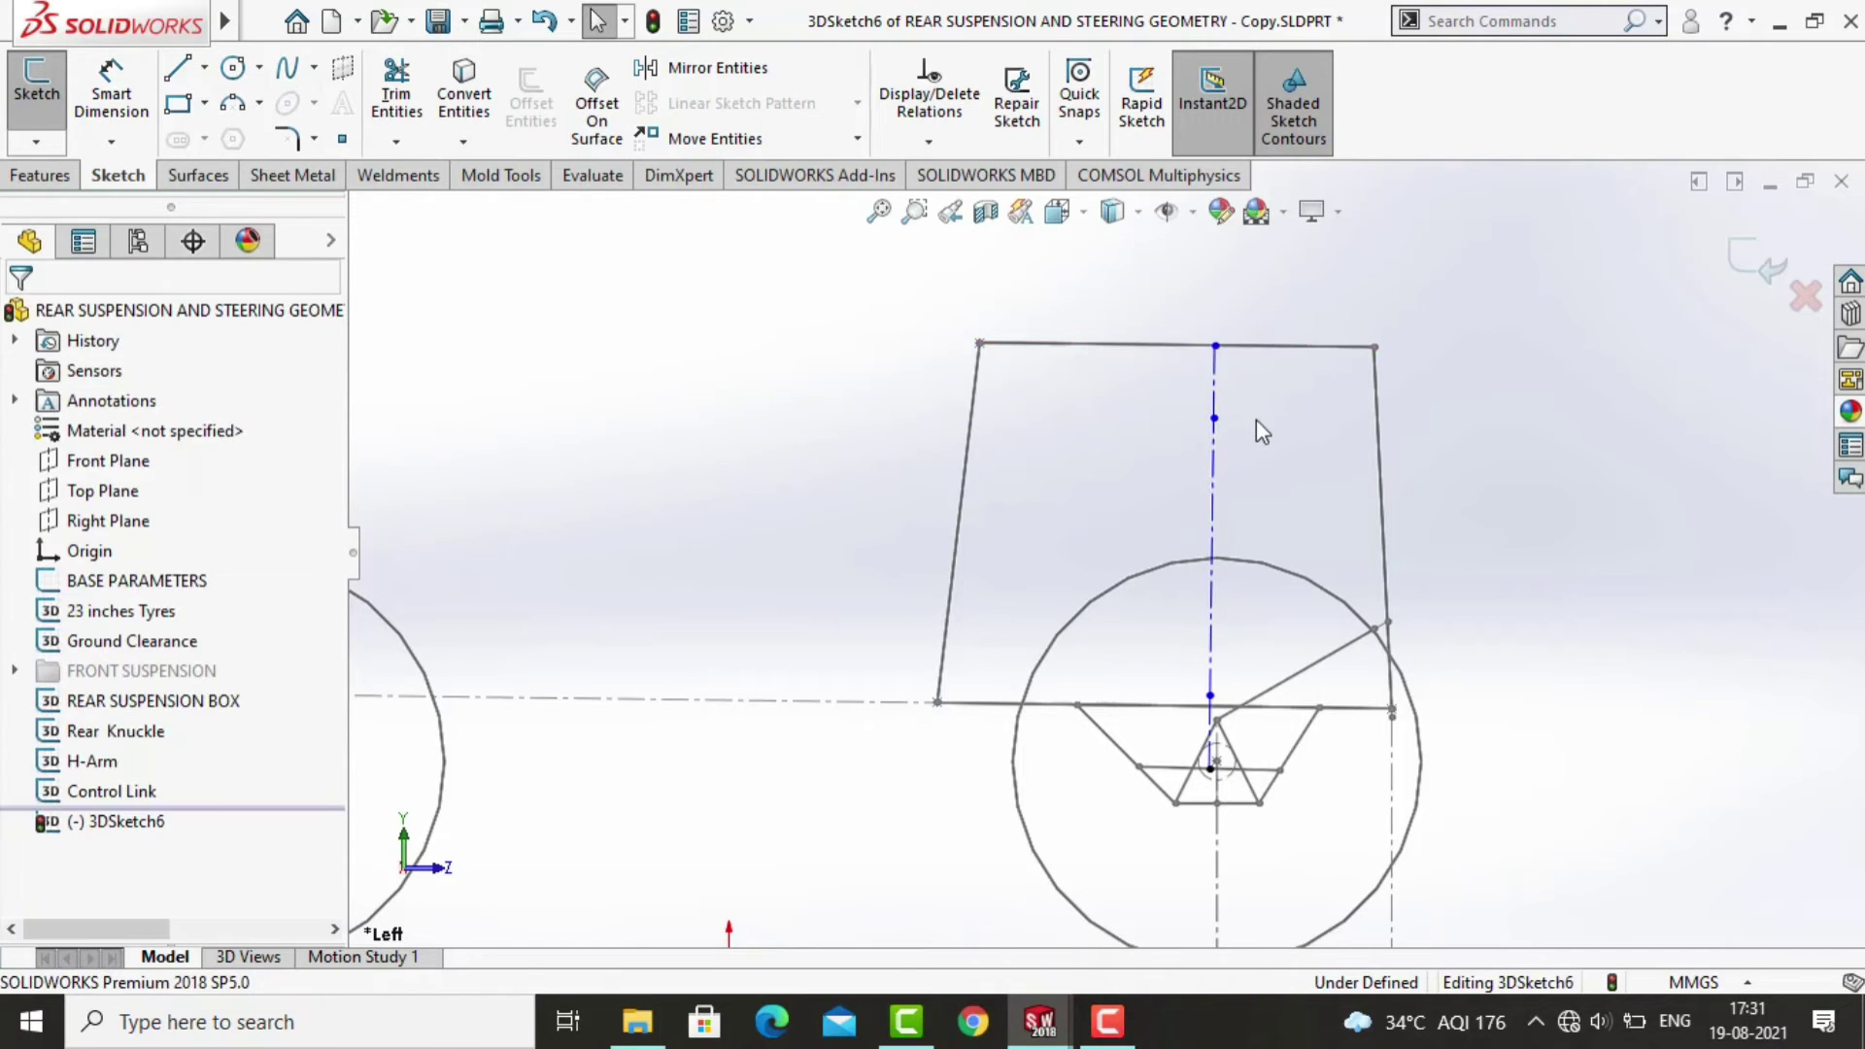
# Dimension the long middle centerline segment and set its length to 450 mm.
pyautogui.scroll(-2, 1407, 430)
pyautogui.click(126, 114)
pyautogui.click(1128, 492)
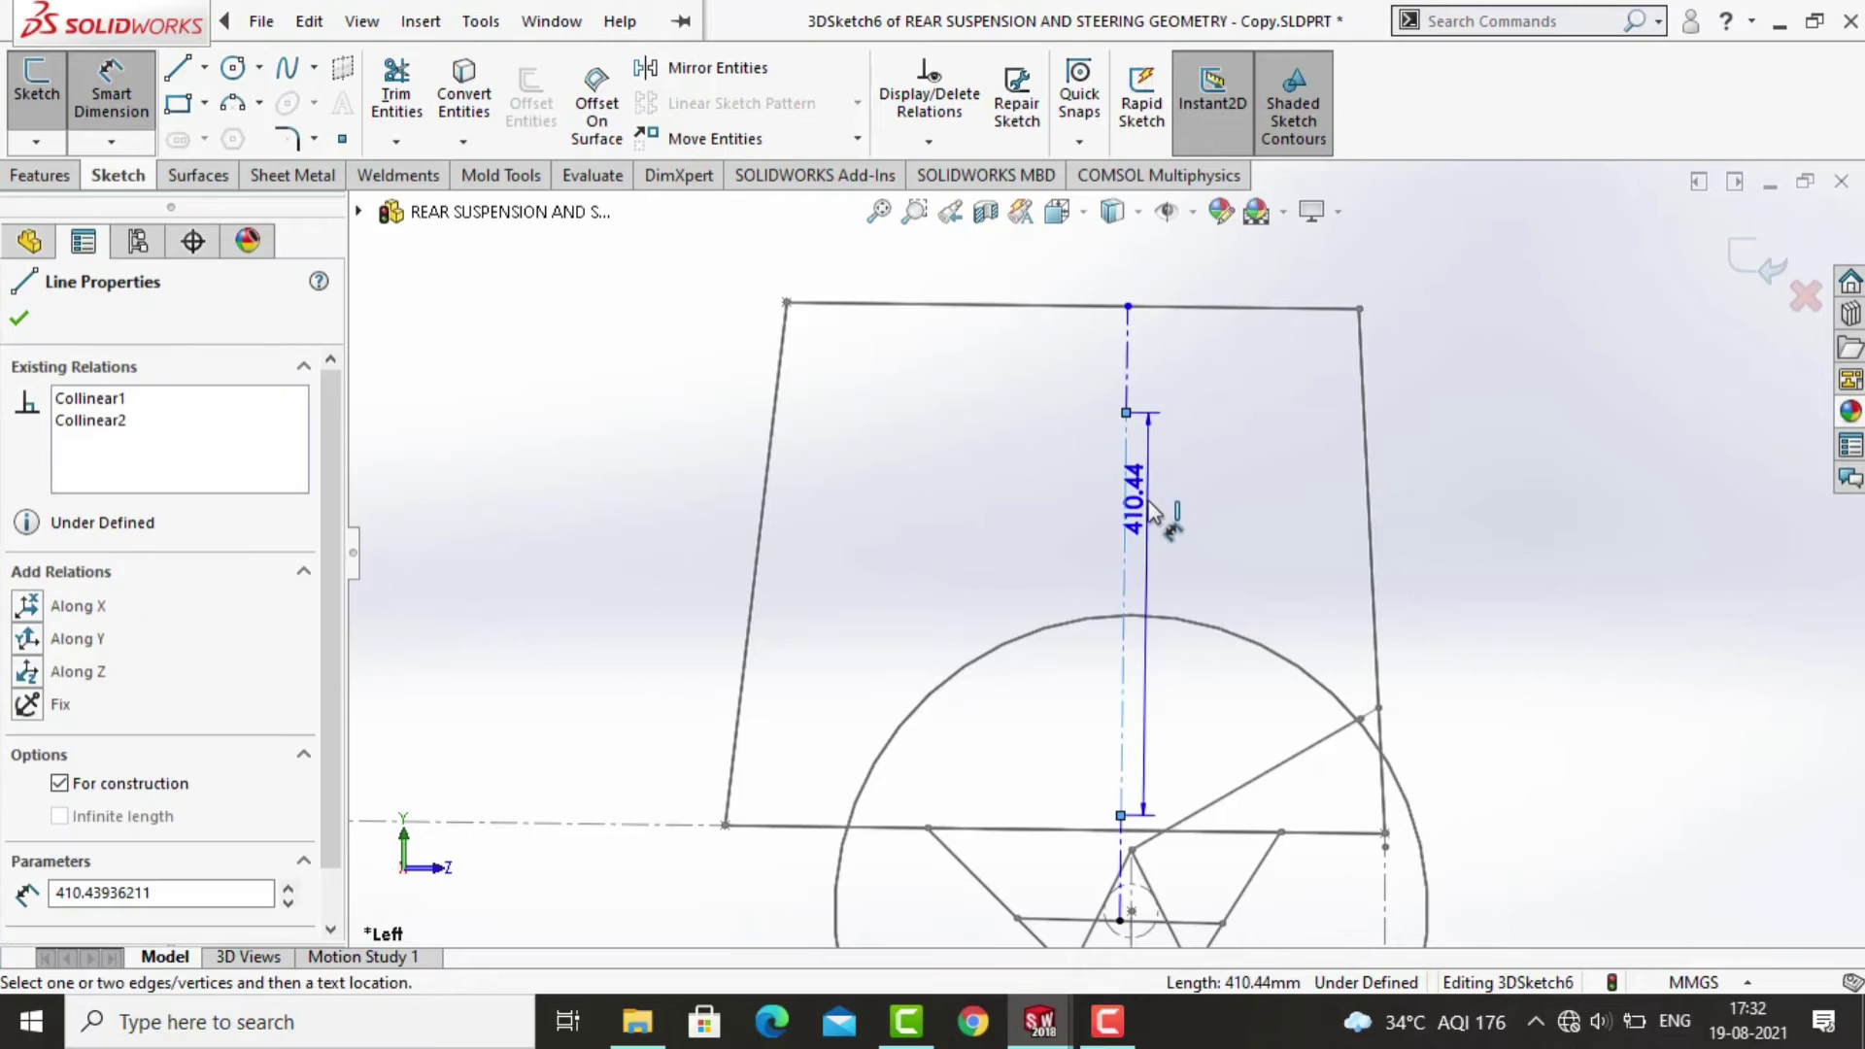
pyautogui.click(1201, 533)
pyautogui.write('450')
pyautogui.press('Return')
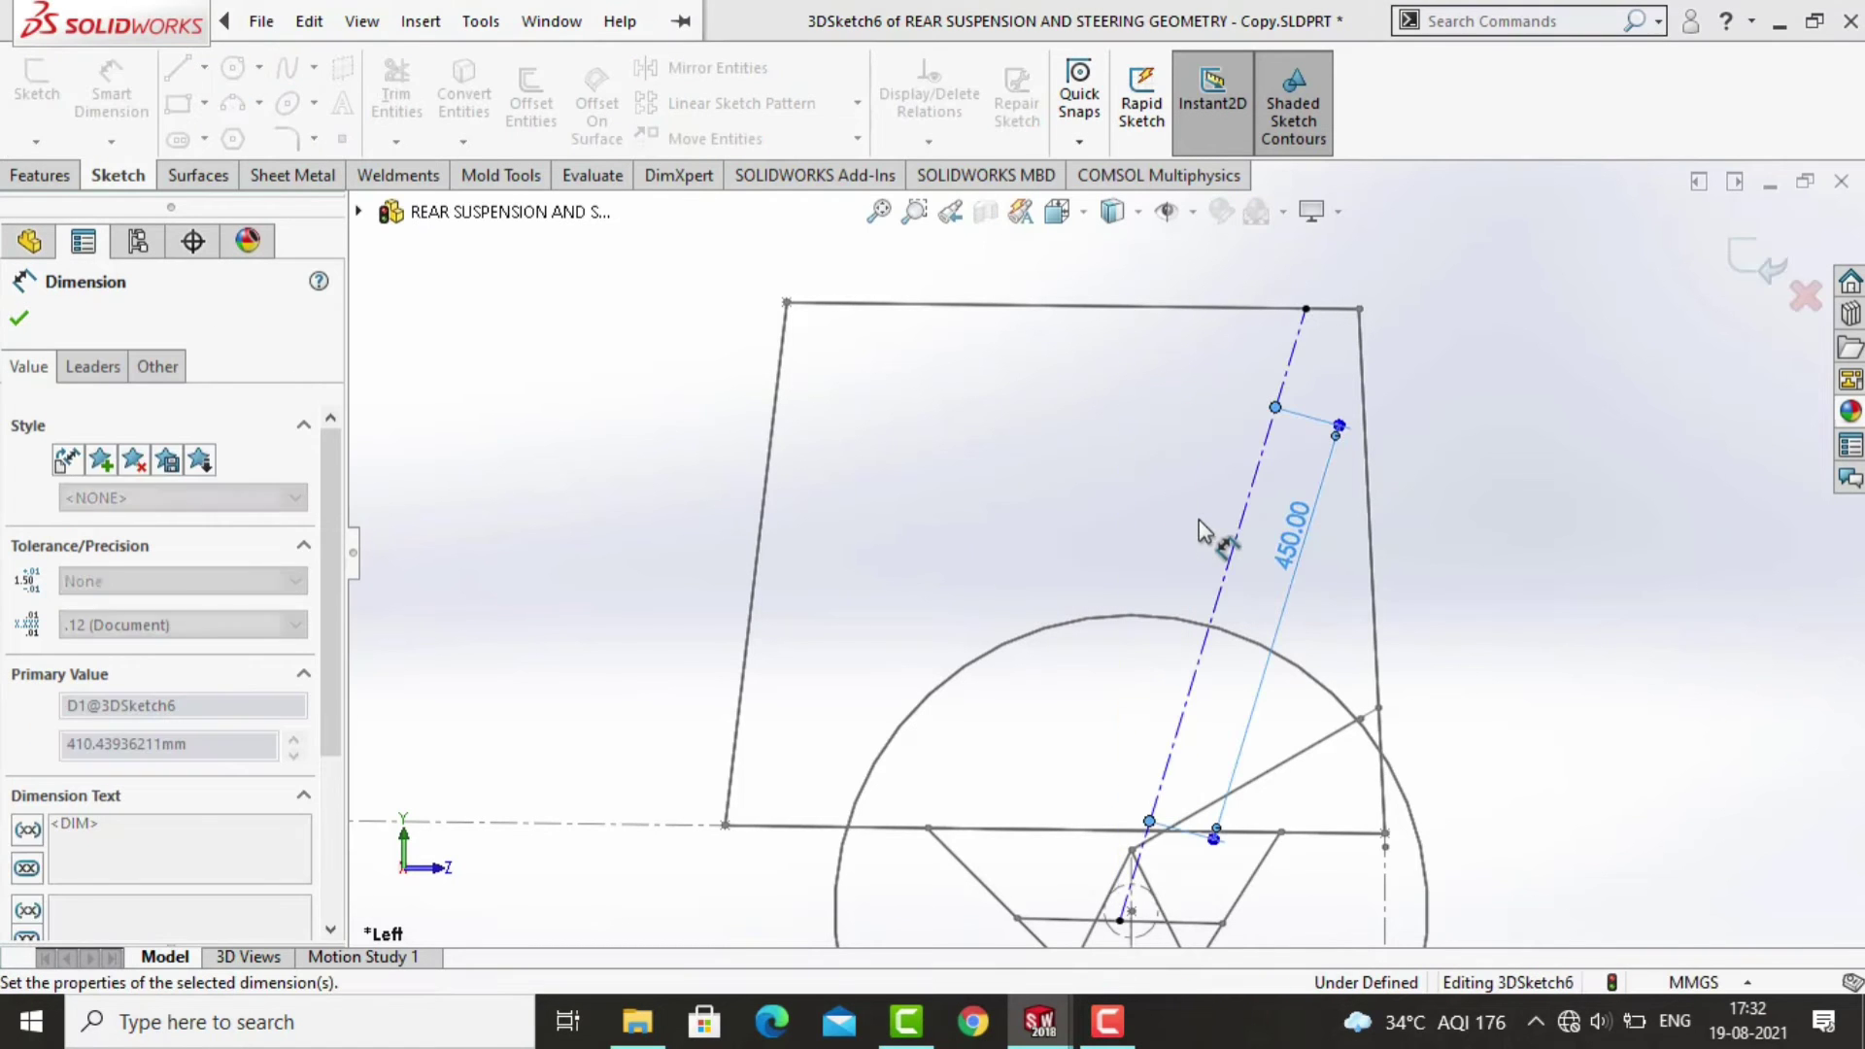
pyautogui.press('Escape')
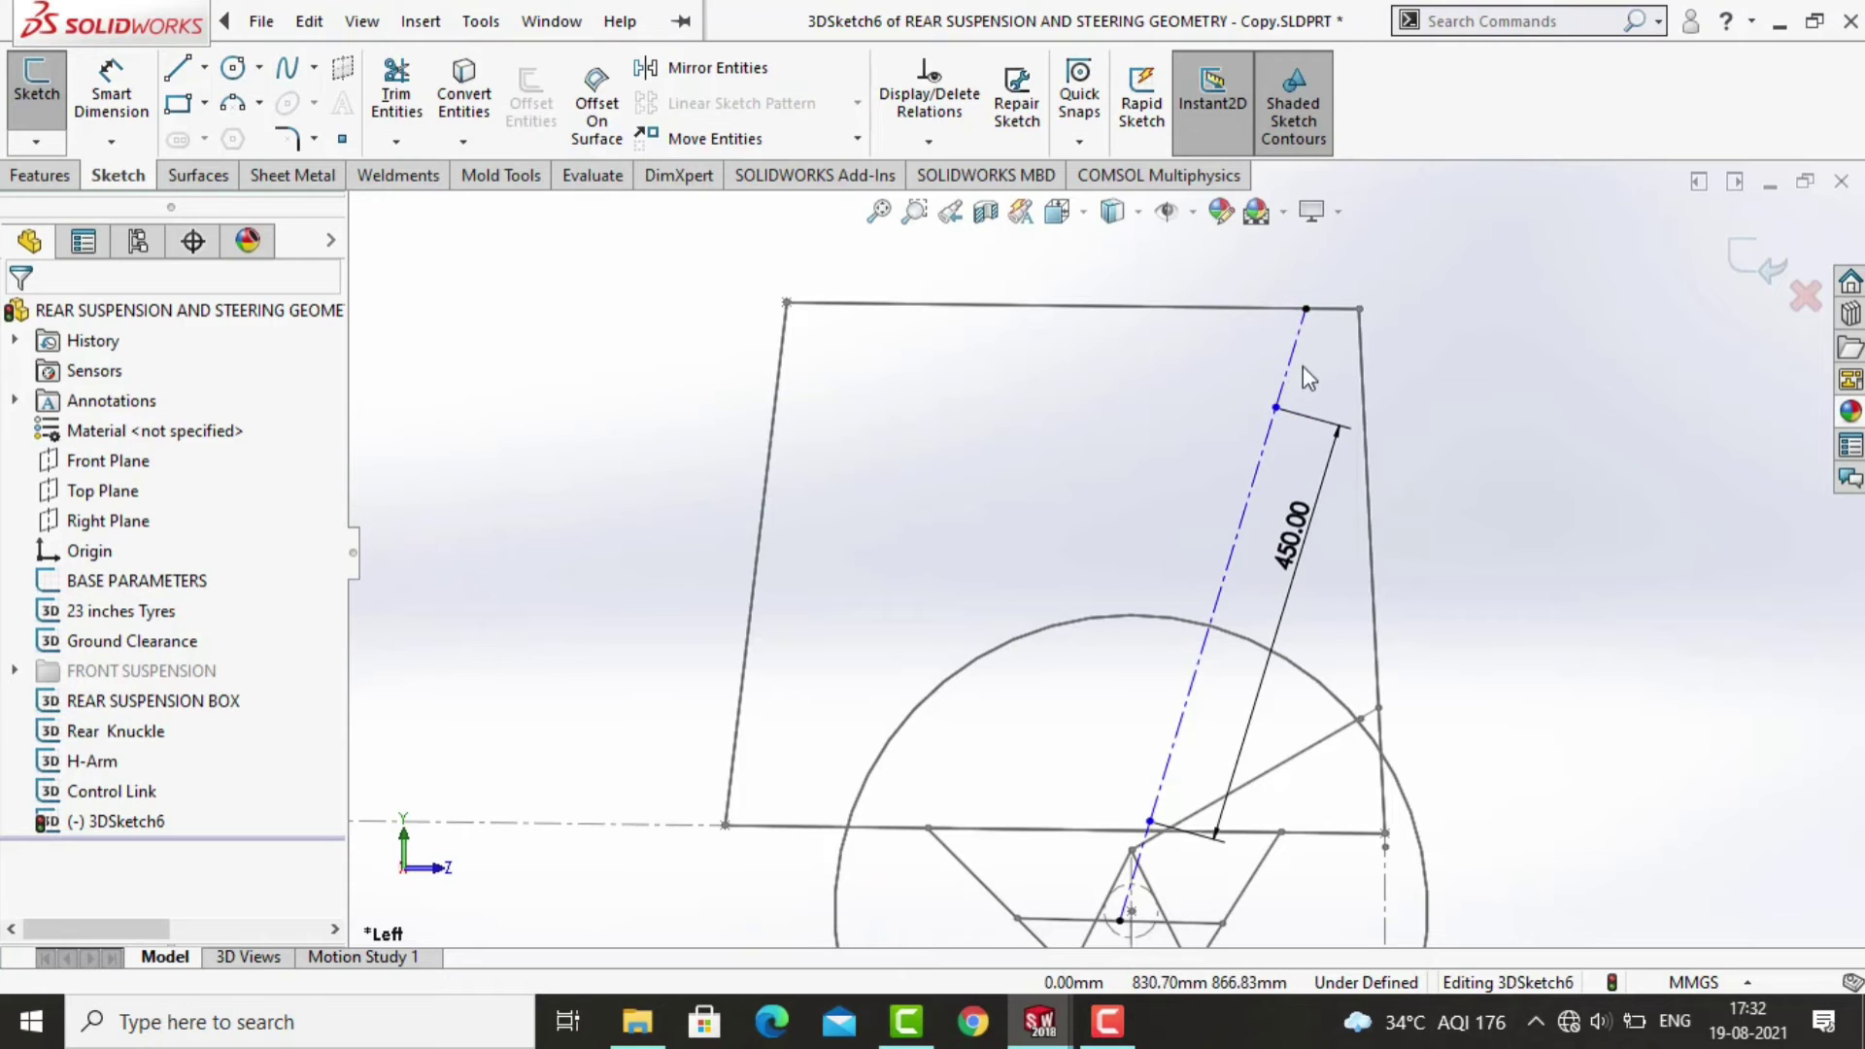
# Move the centerline's upper end point forward along the box's top edge until the line is nearly vertical in the left view.
pyautogui.moveTo(1308, 310); pyautogui.dragTo(1127, 314)
pyautogui.press('Escape')
pyautogui.hotkey('ctrl', '7')
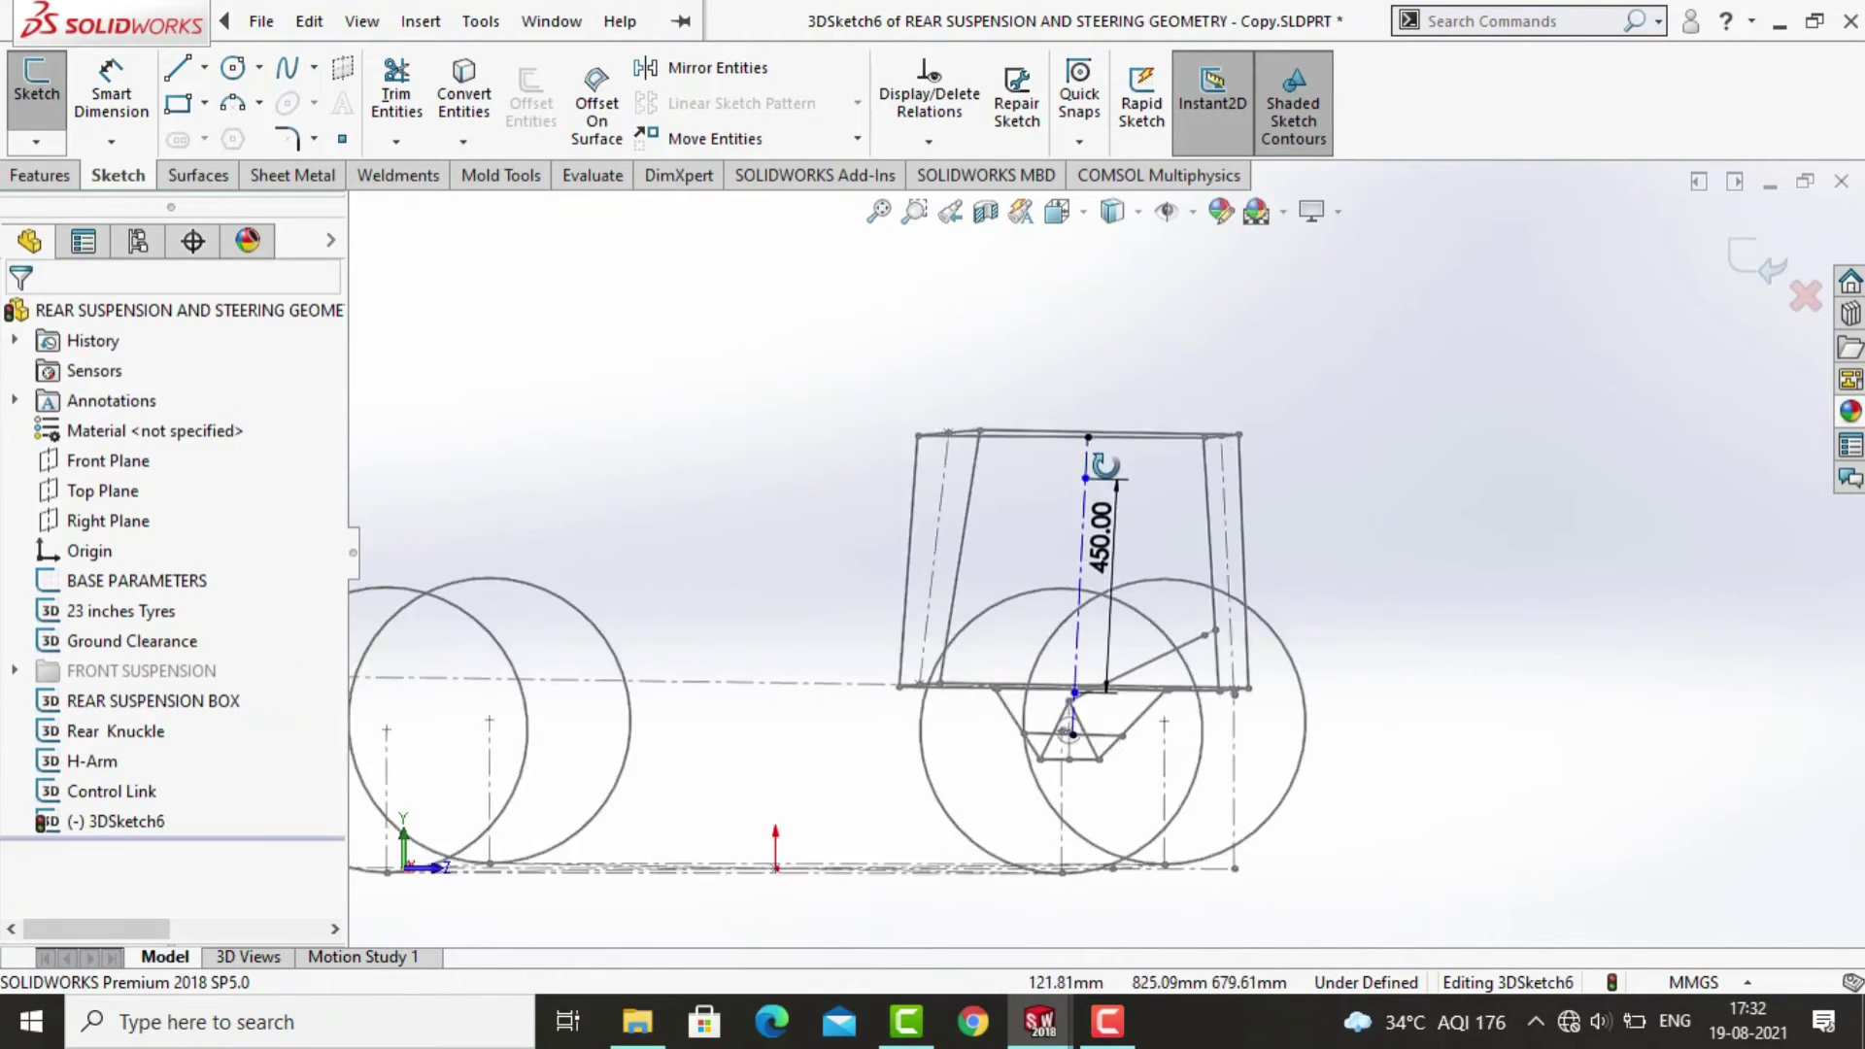
pyautogui.hotkey('ctrl', '3')
pyautogui.scroll(-3, 1438, 583)
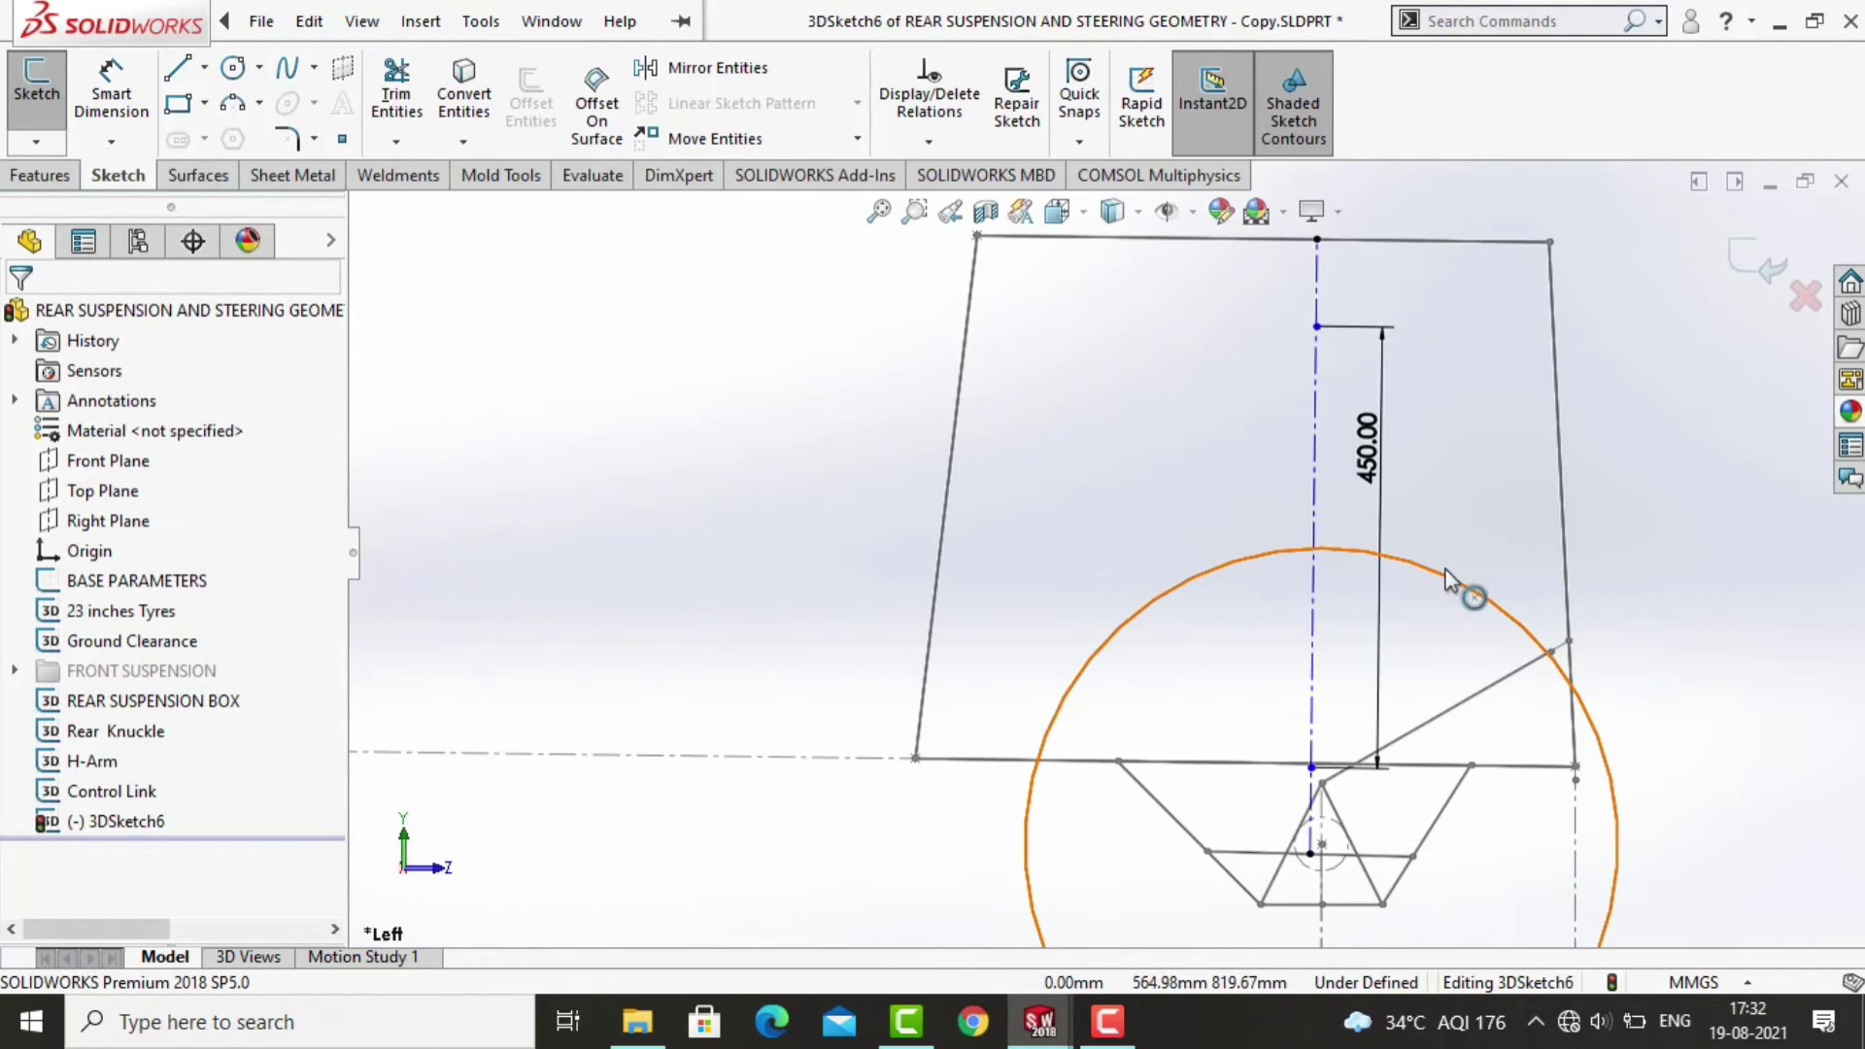
pyautogui.click(1254, 291)
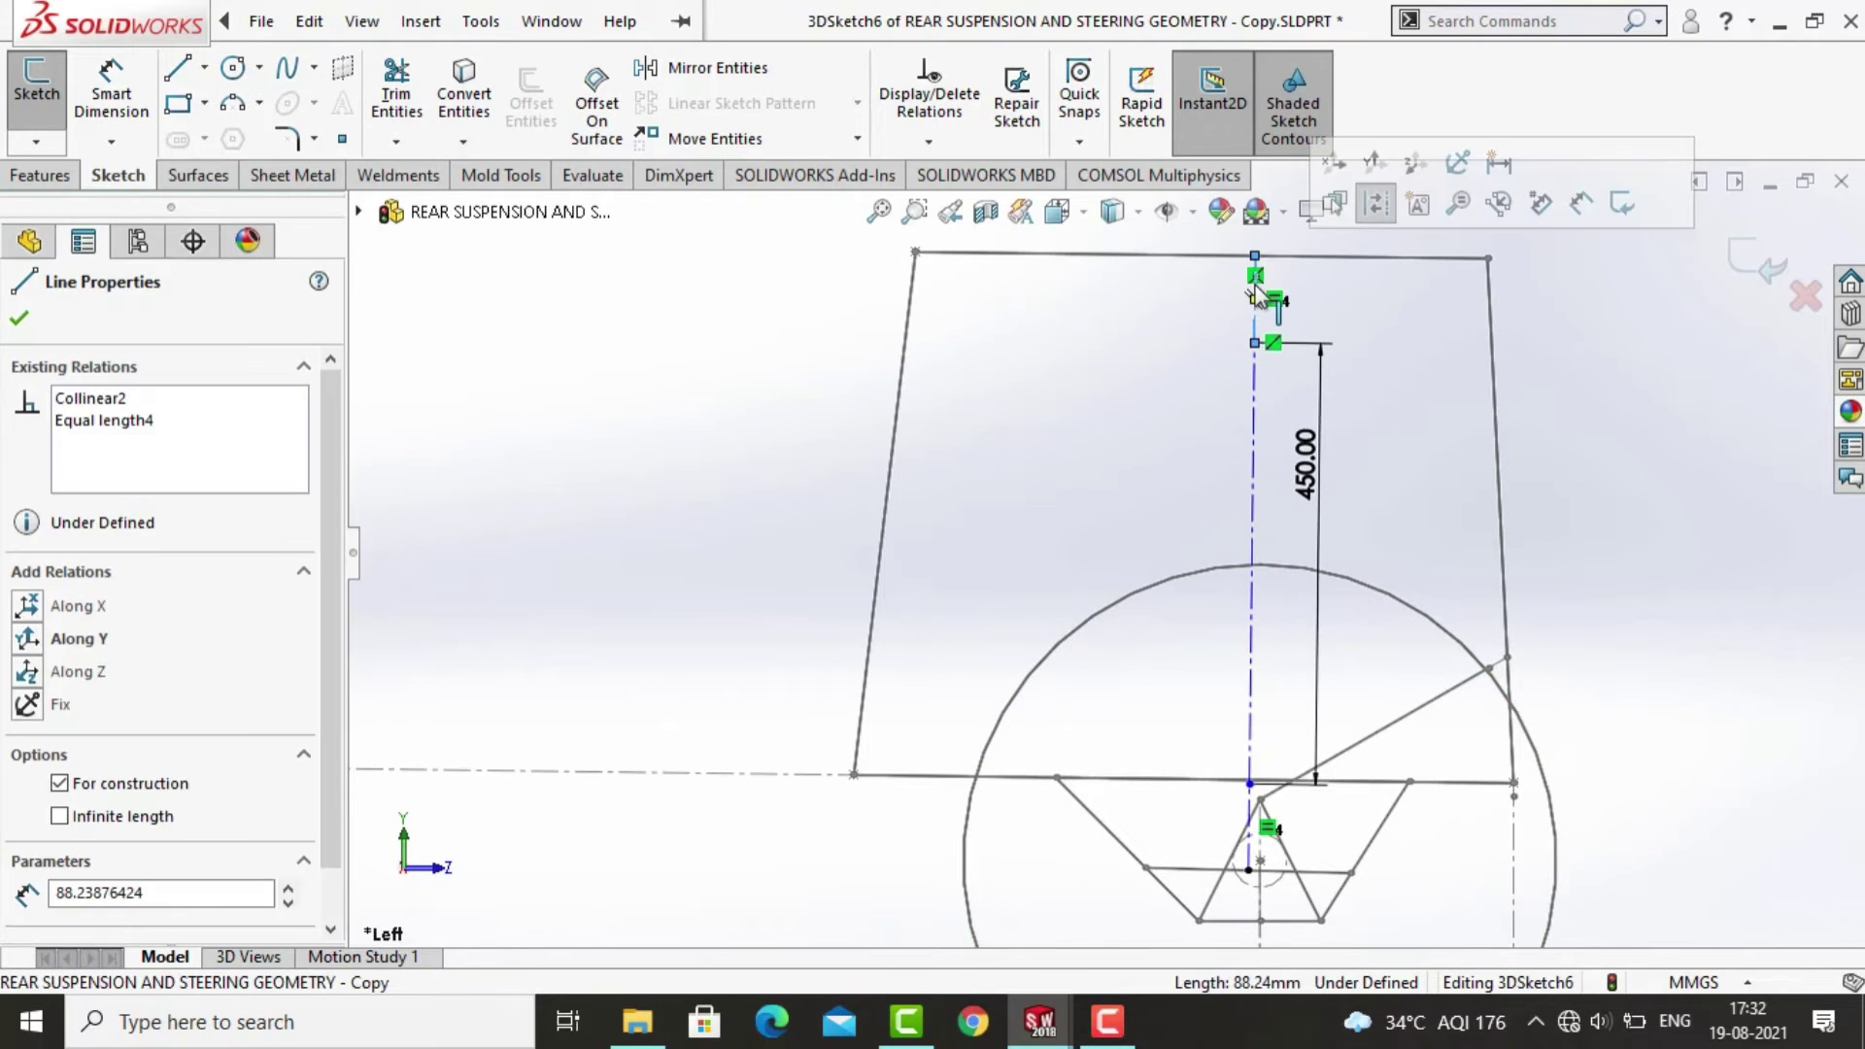
pyautogui.click(1176, 385)
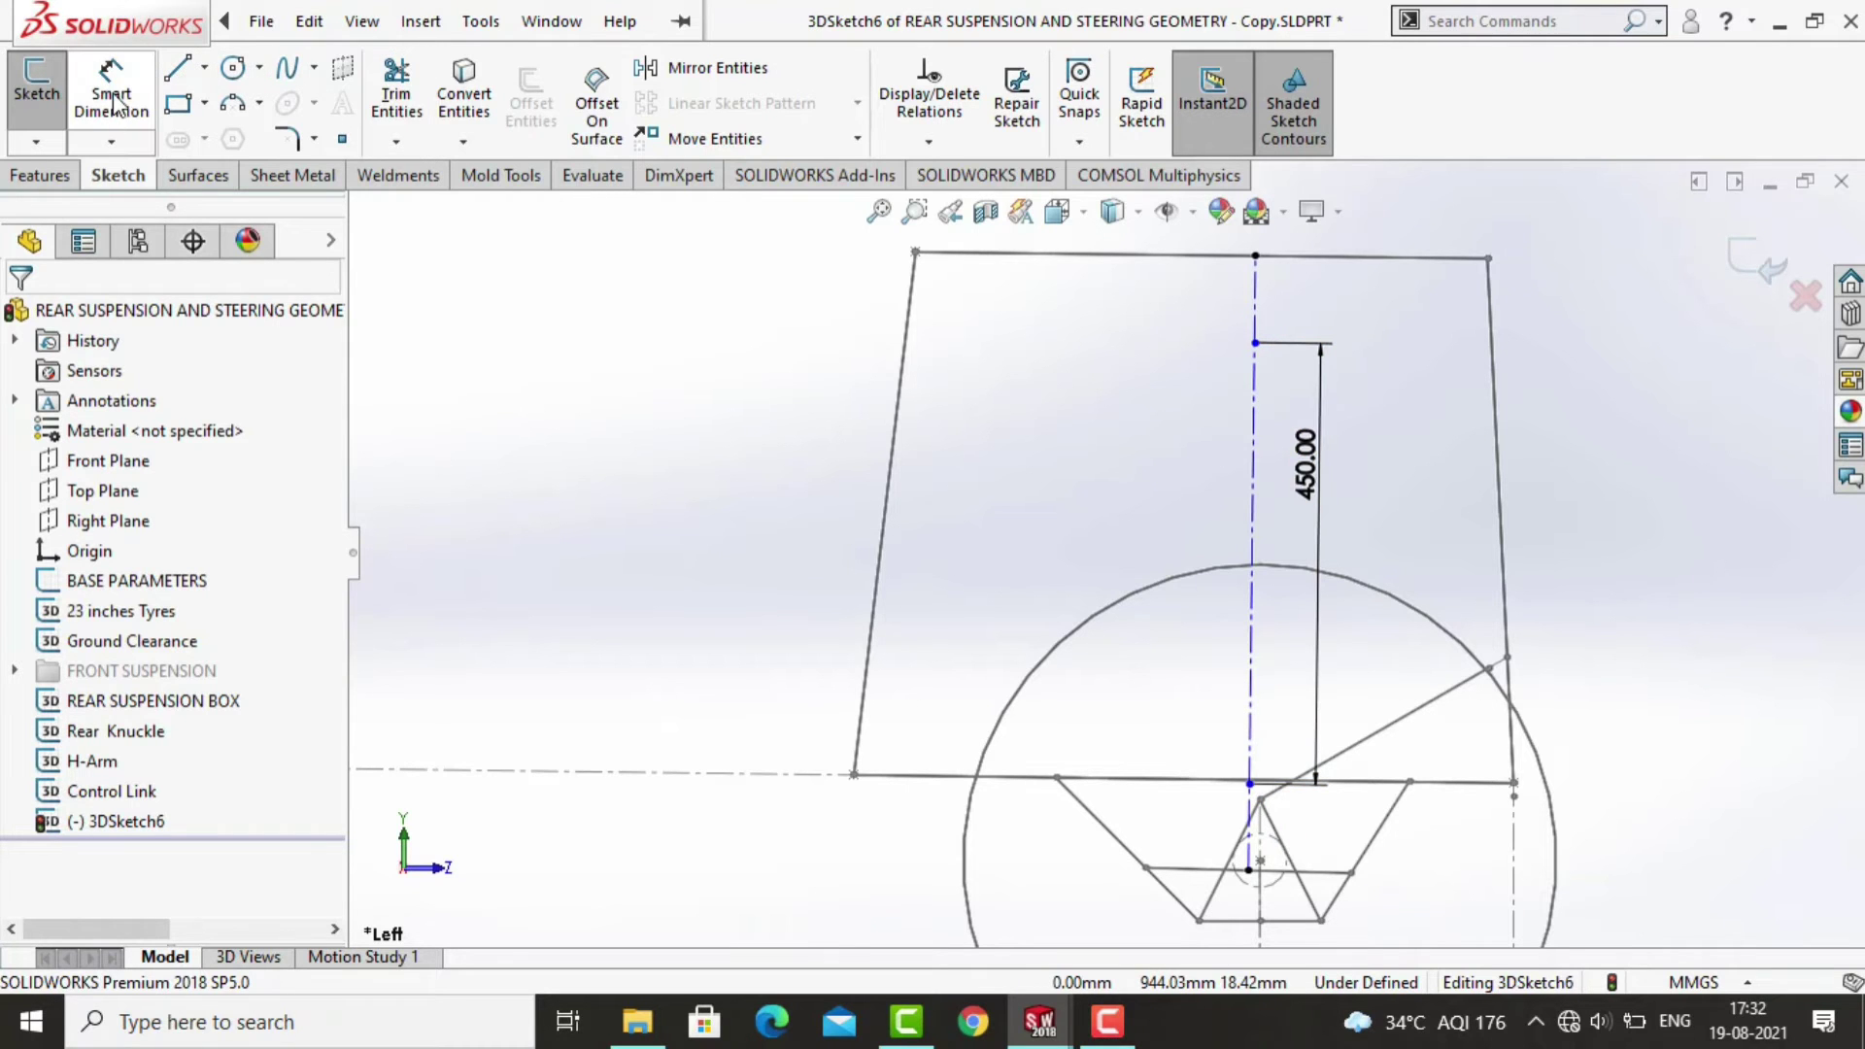
# Dimension the centerline's upper end point to the rear corner of the box's top side edge at 238 mm.
pyautogui.moveTo(1102, 445)
pyautogui.mouseDown(button='middle')
pyautogui.moveTo(1195, 445)
pyautogui.moveTo(1178, 476)
pyautogui.mouseUp(button='middle')
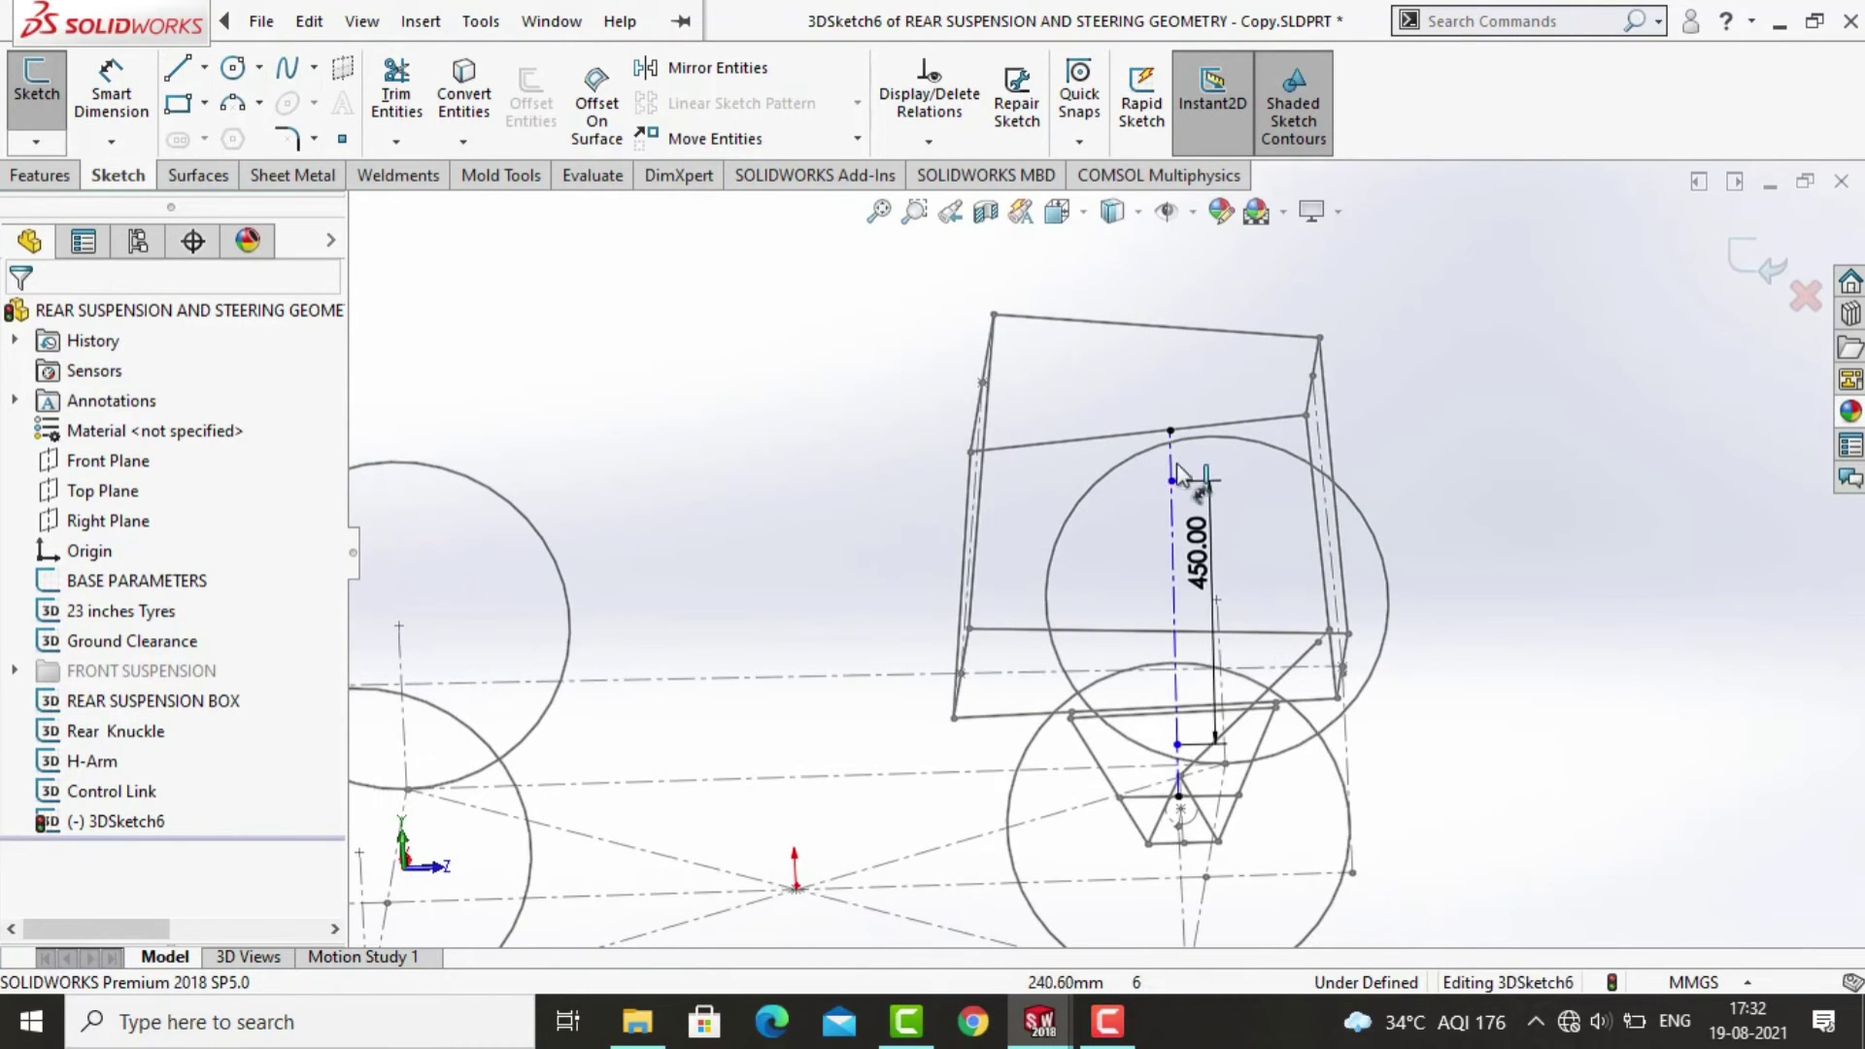
pyautogui.click(1215, 426)
pyautogui.click(1214, 404)
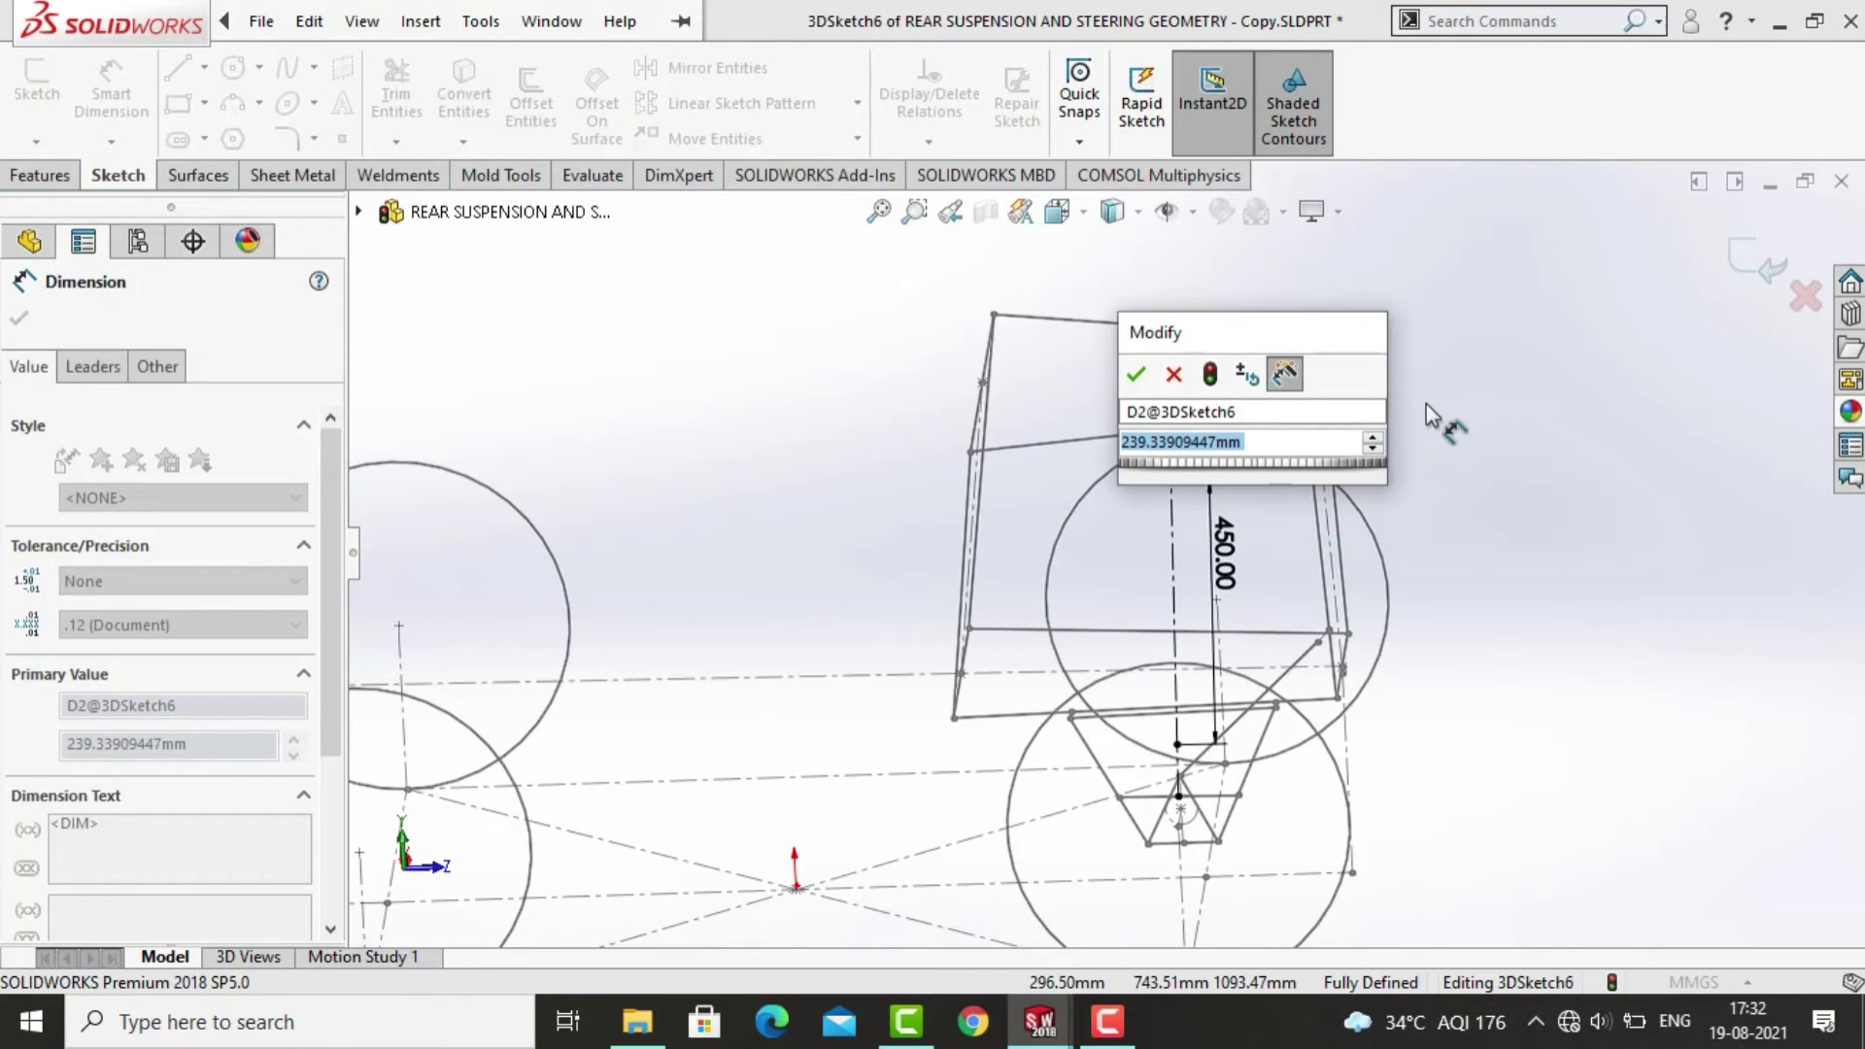
pyautogui.write('23')
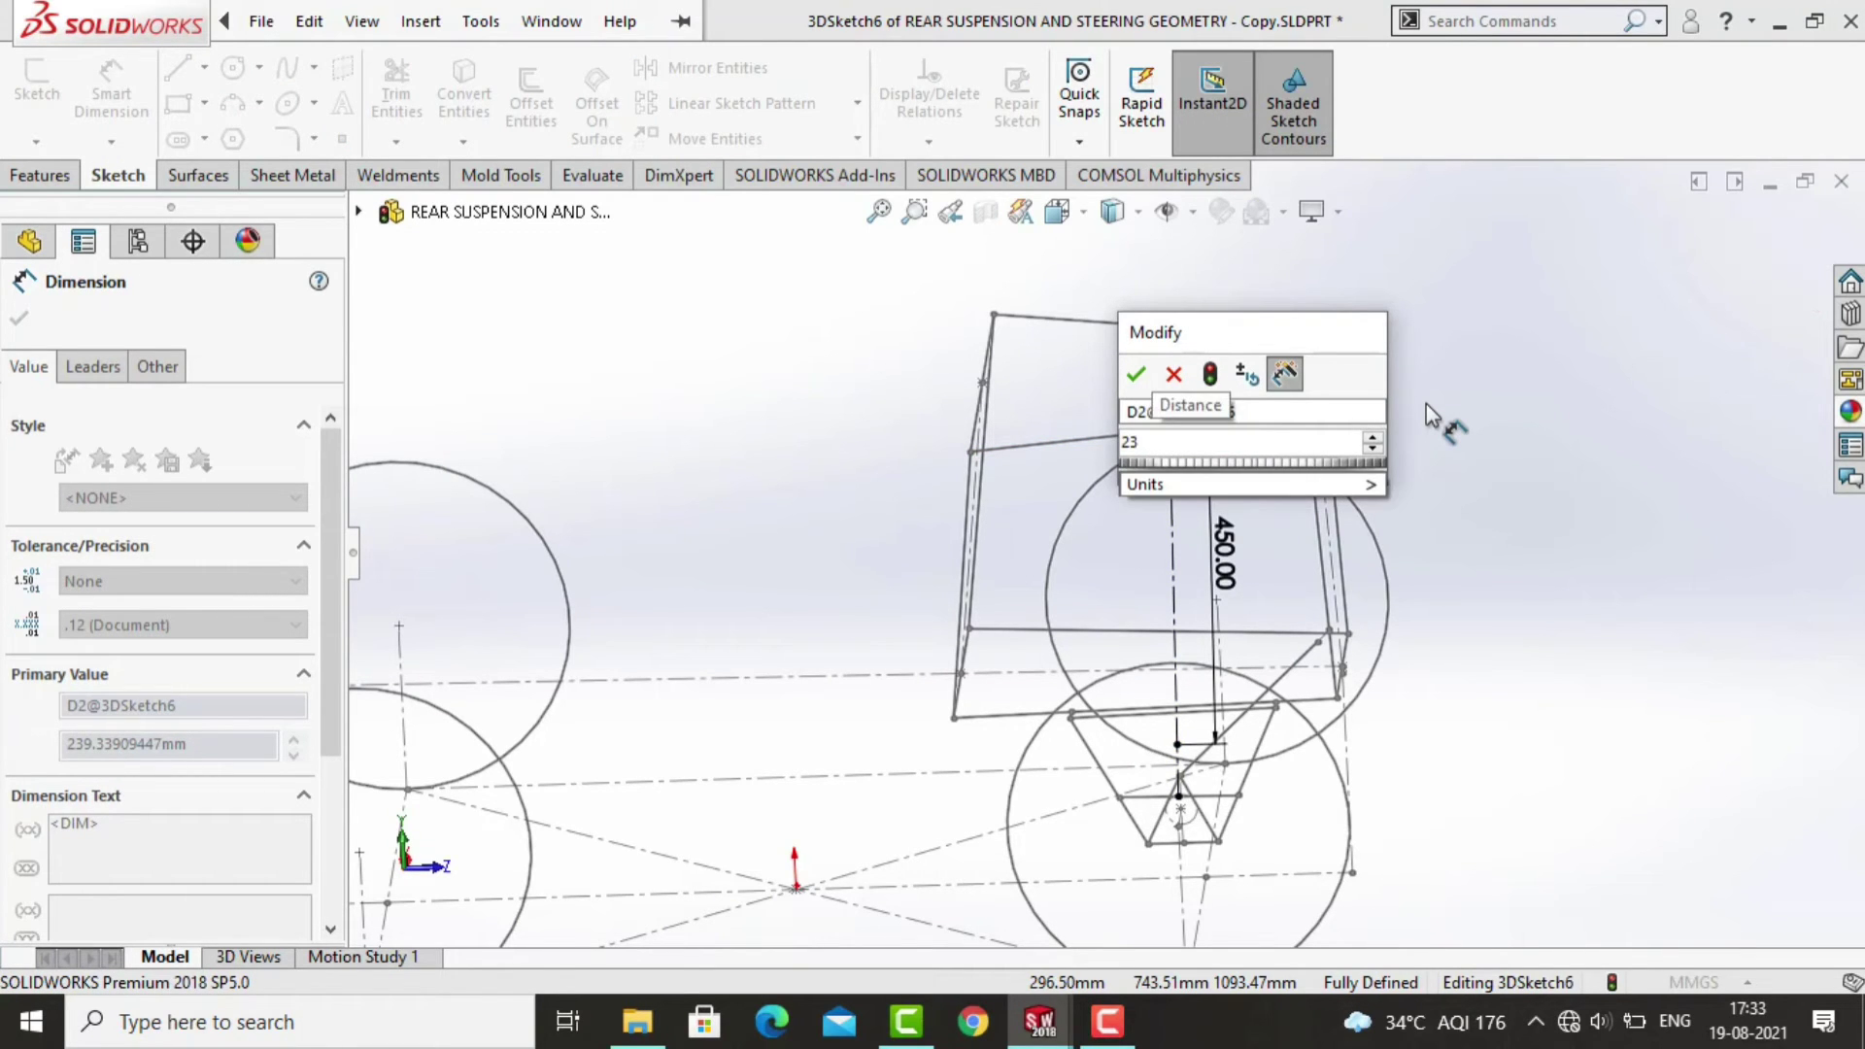
pyautogui.write('8')
pyautogui.press('Return')
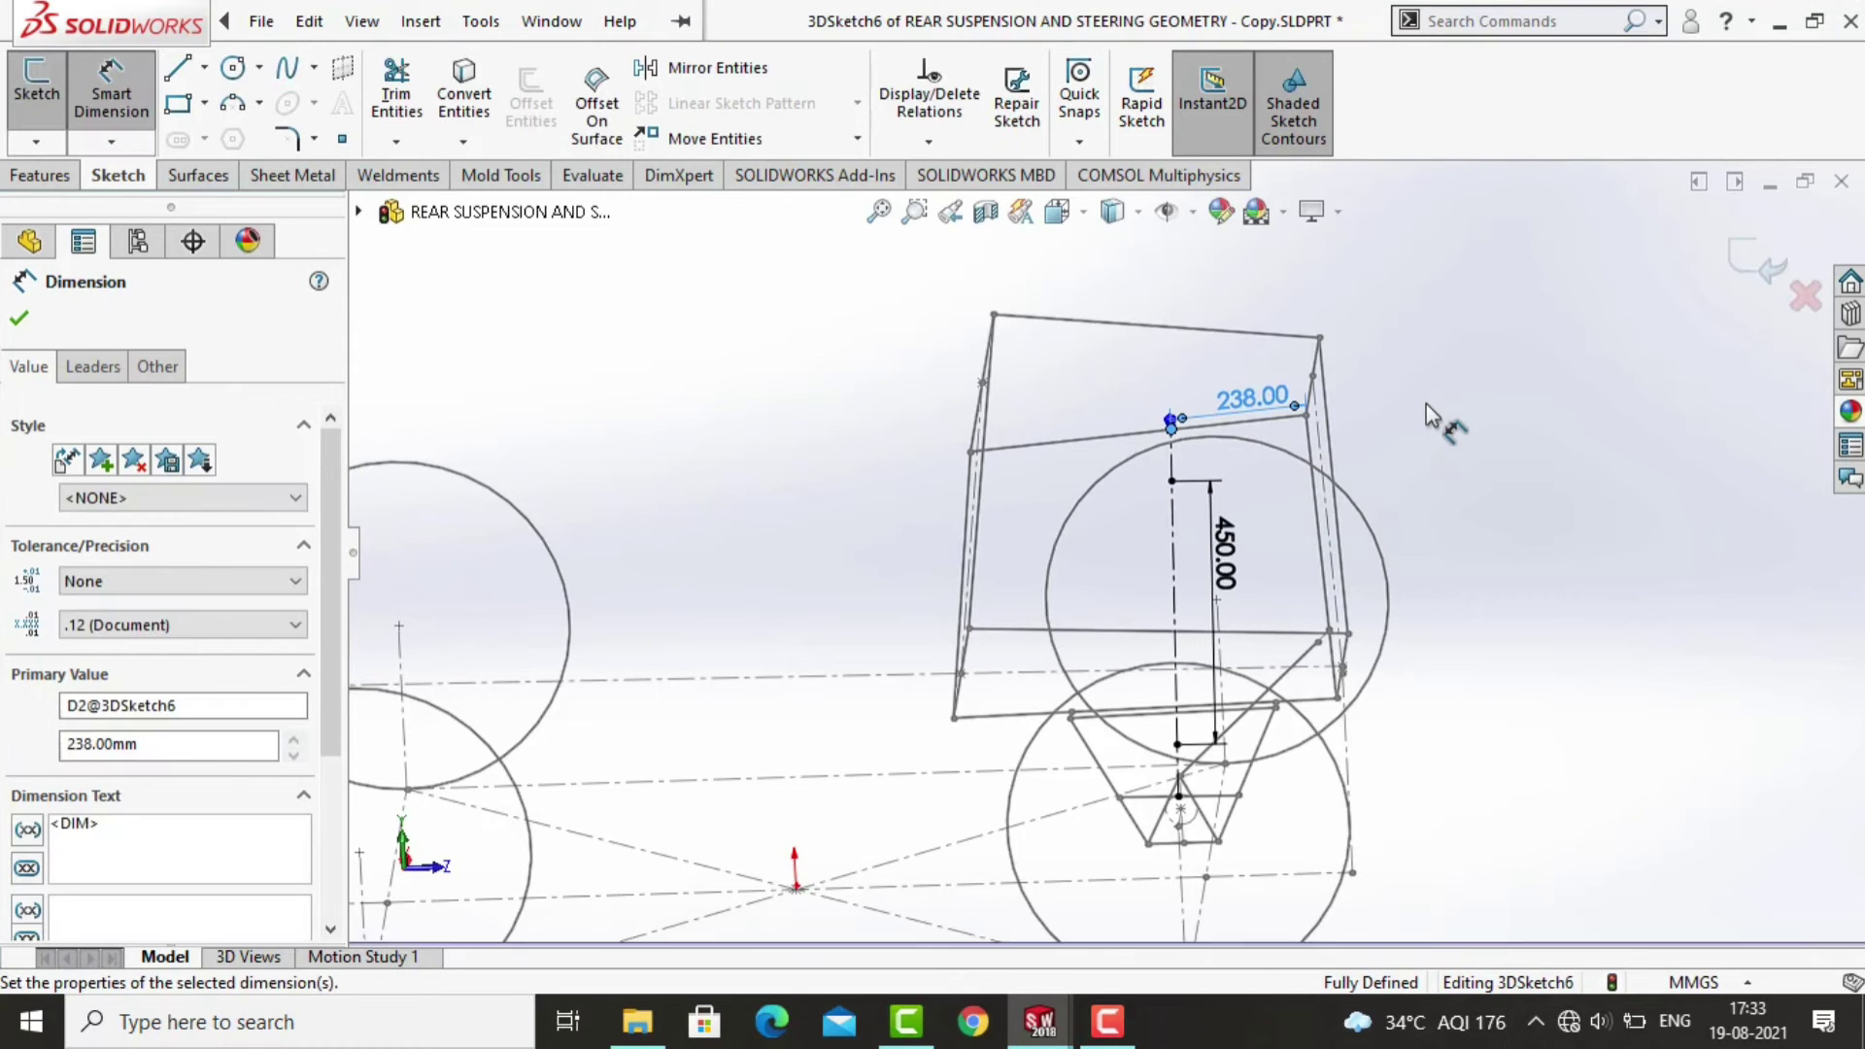
pyautogui.hotkey('ctrl', '3')
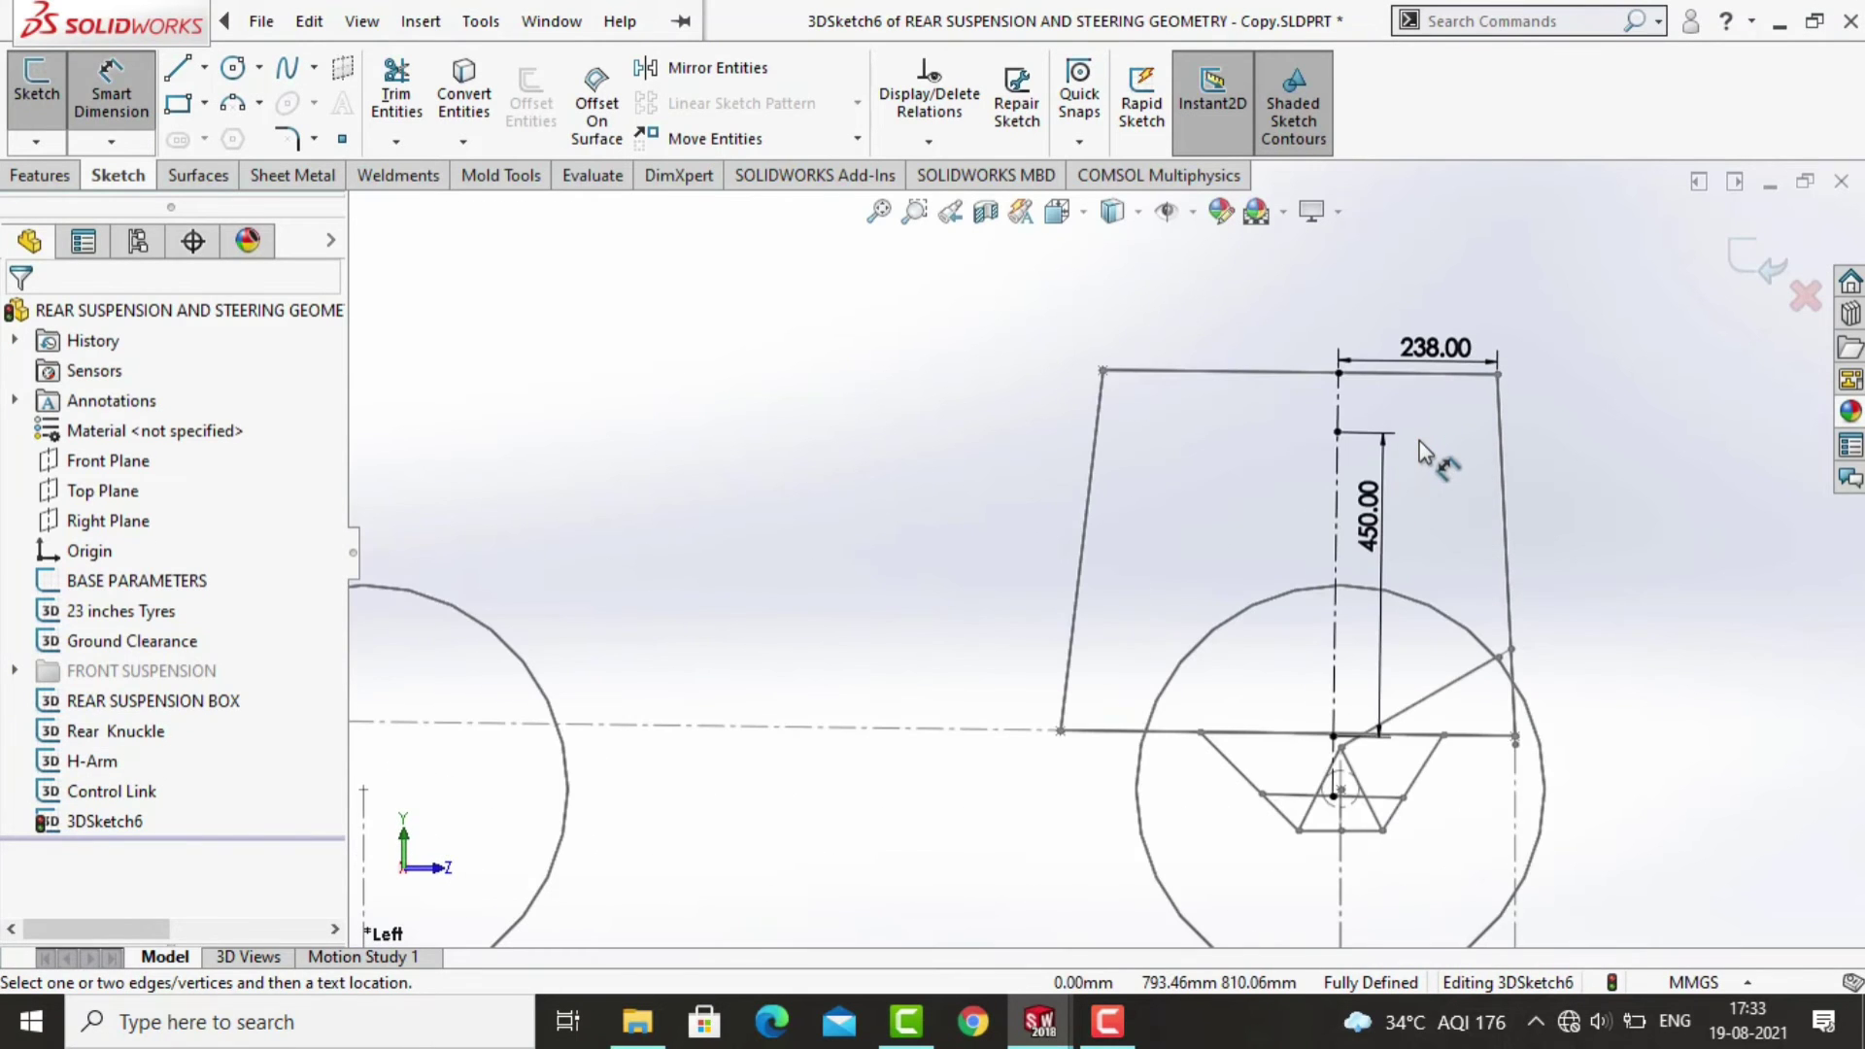
# Exit the 3D sketch and rename it Shock-Absorber.
pyautogui.click(36, 141)
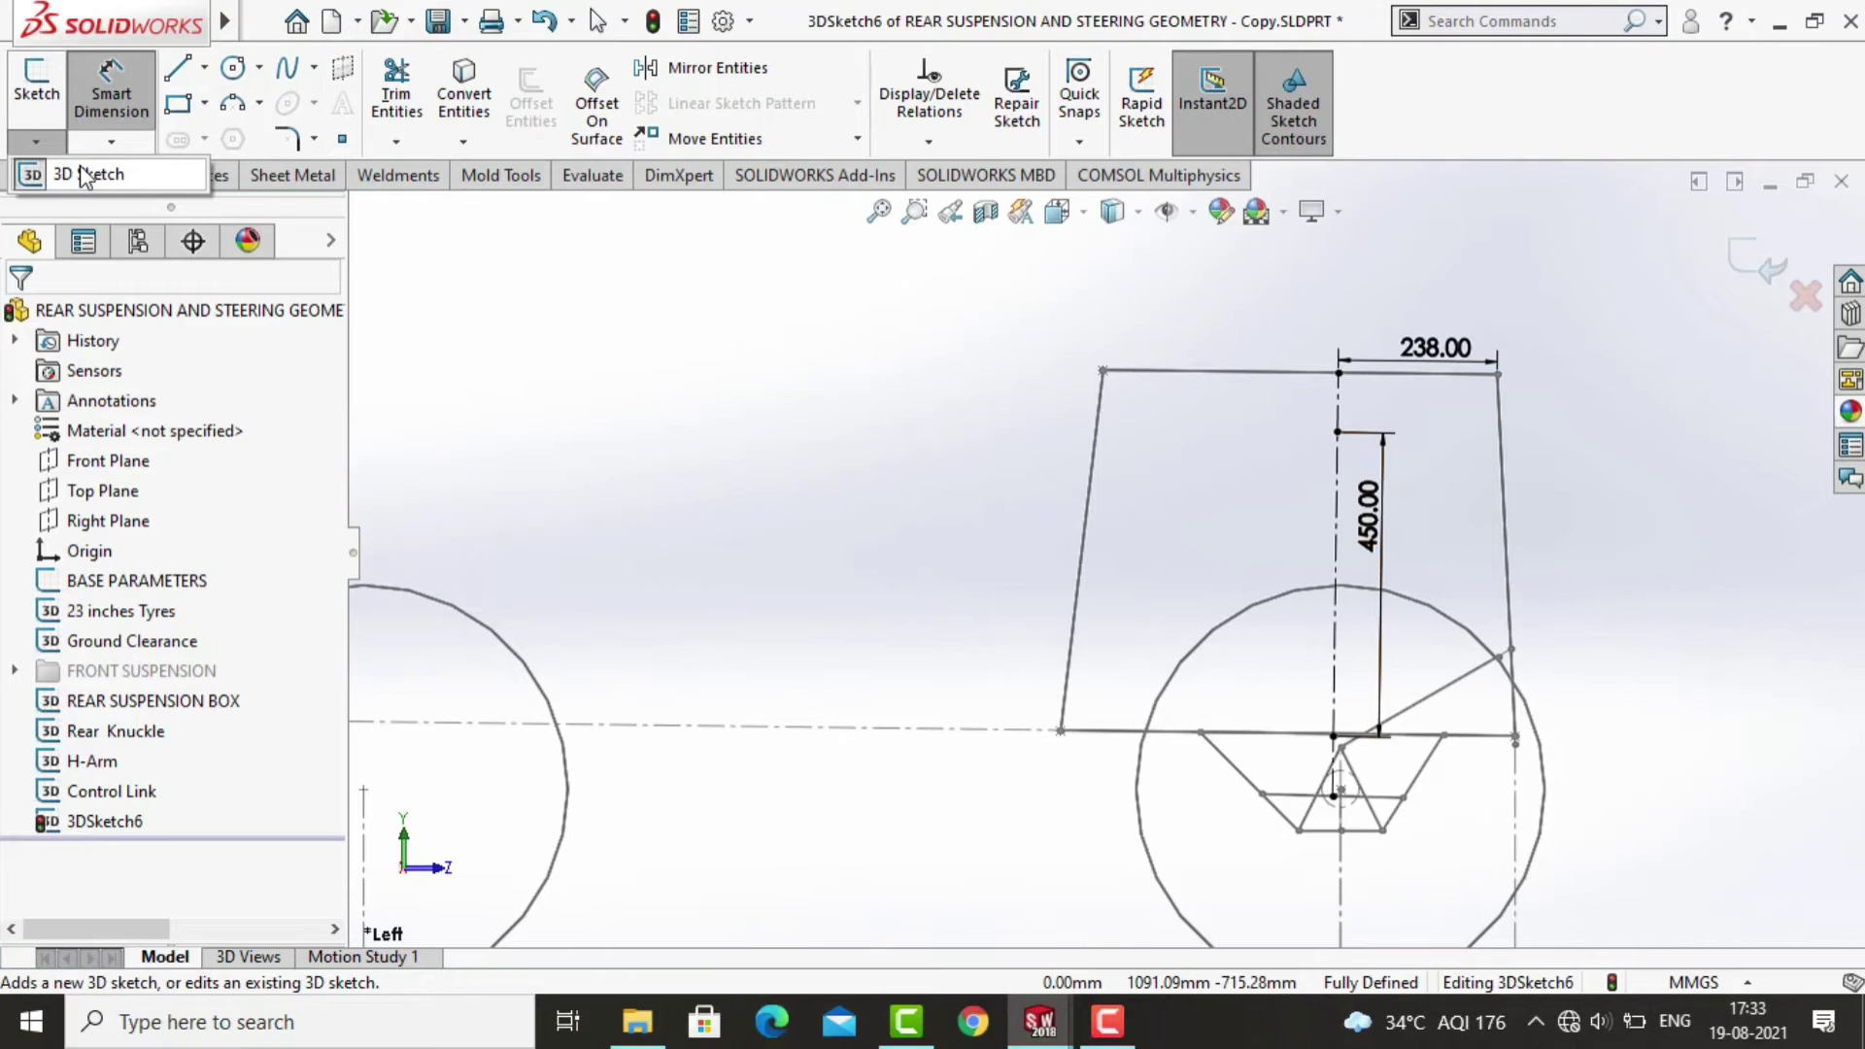
pyautogui.click(86, 175)
pyautogui.click(70, 820)
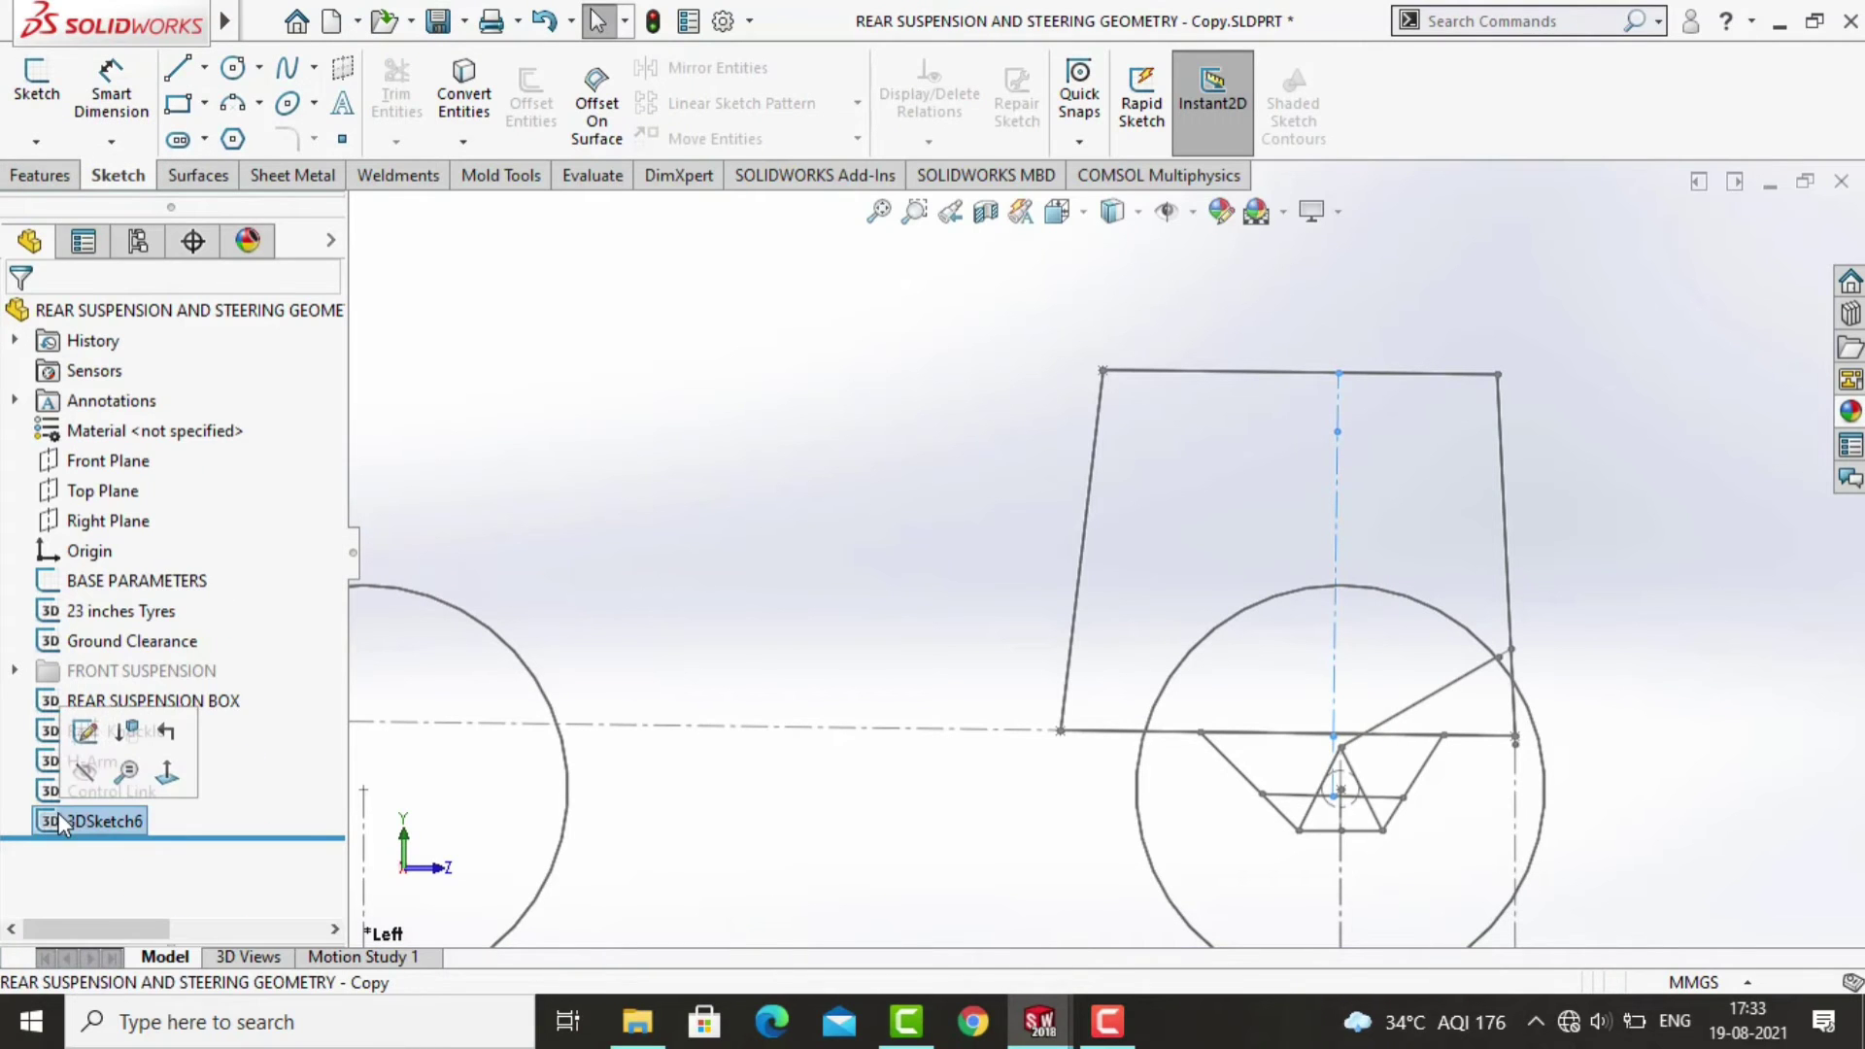
pyautogui.click(67, 813)
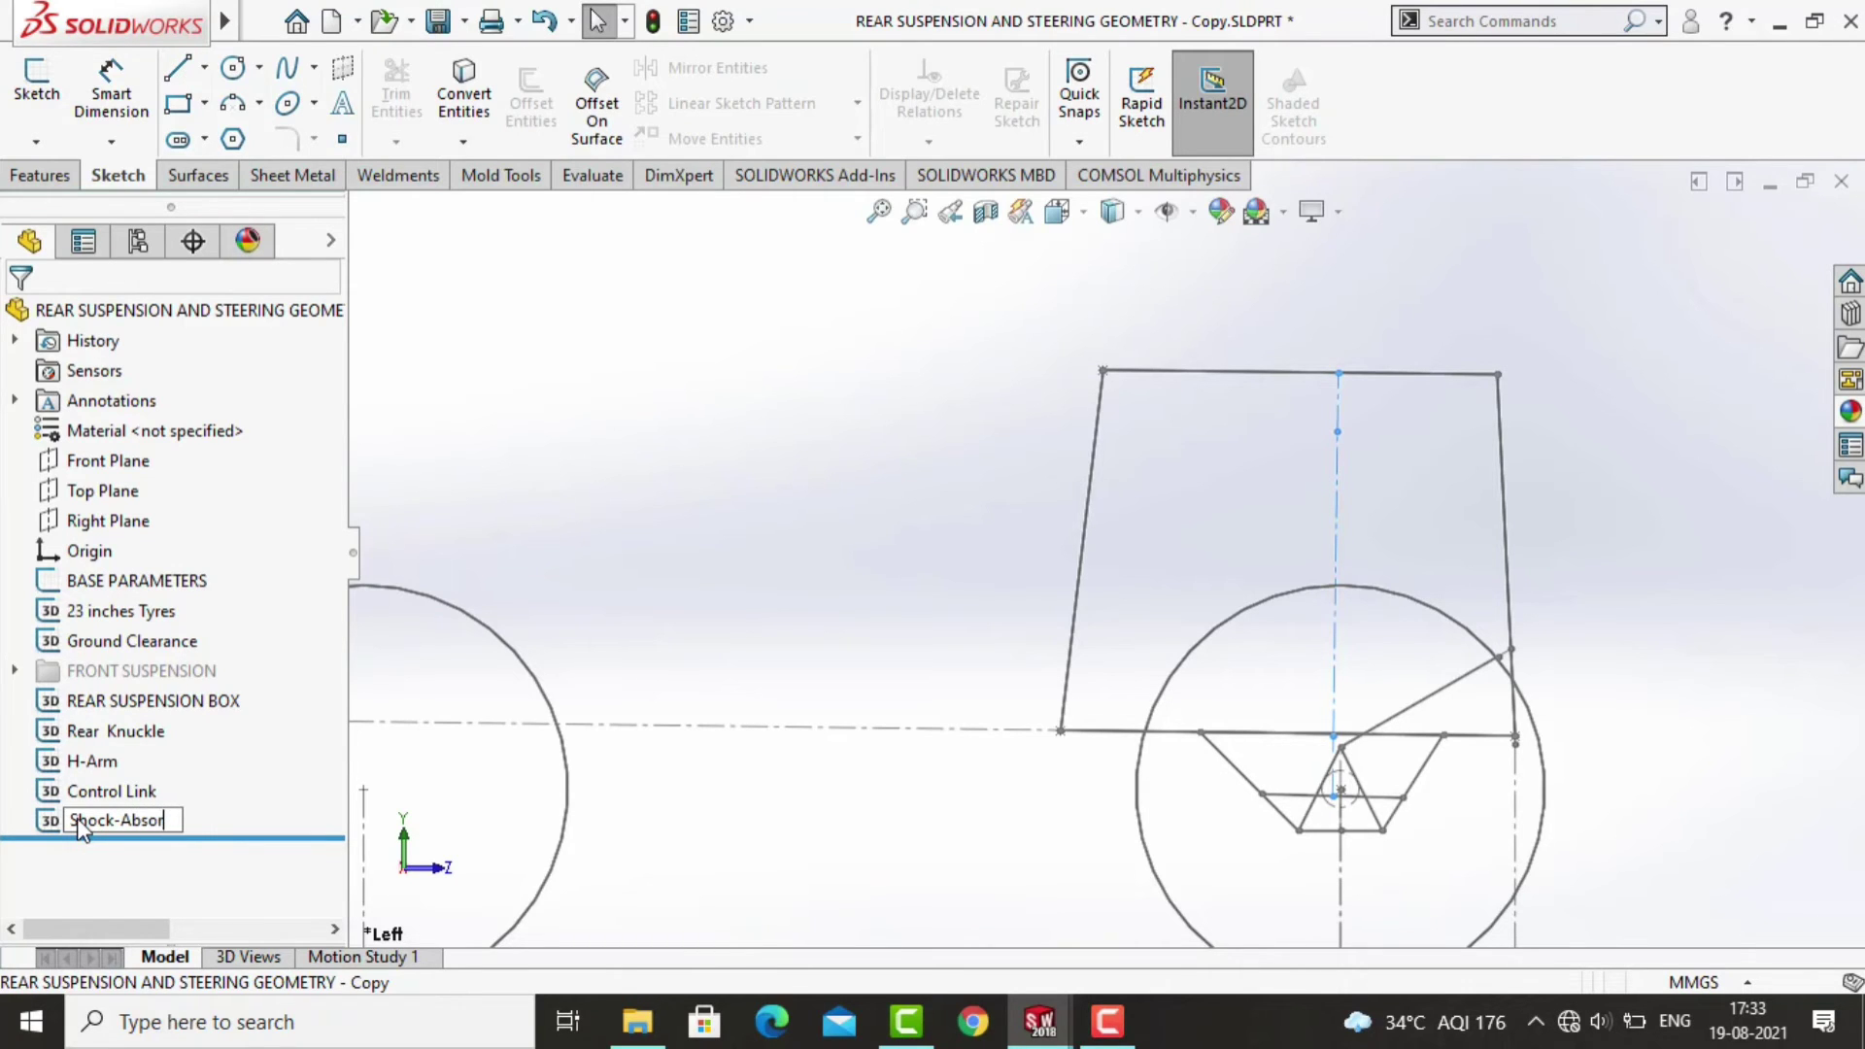
pyautogui.press('Return')
# Edit the Shock-Absorber sketch, turn the 450 mm middle segment from construction geometry into a solid line, and exit the sketch.
pyautogui.click(117, 821)
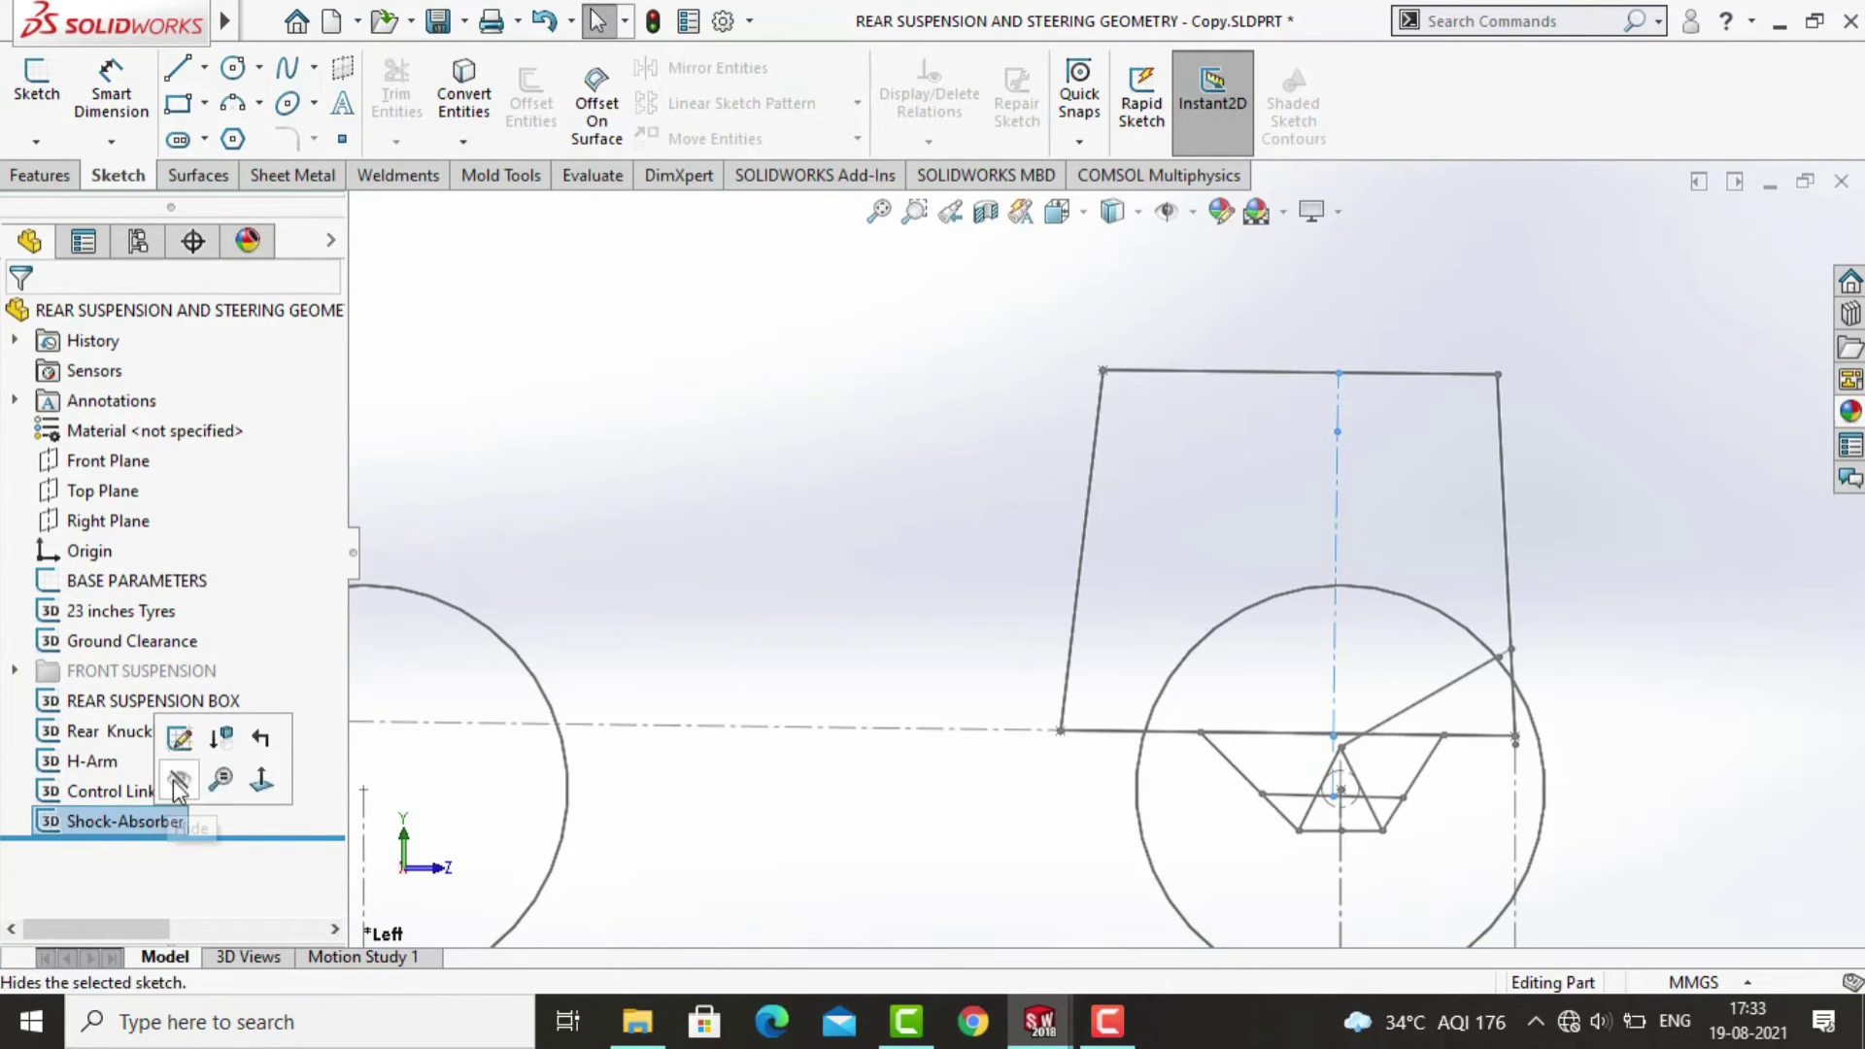
pyautogui.click(189, 735)
pyautogui.click(1339, 602)
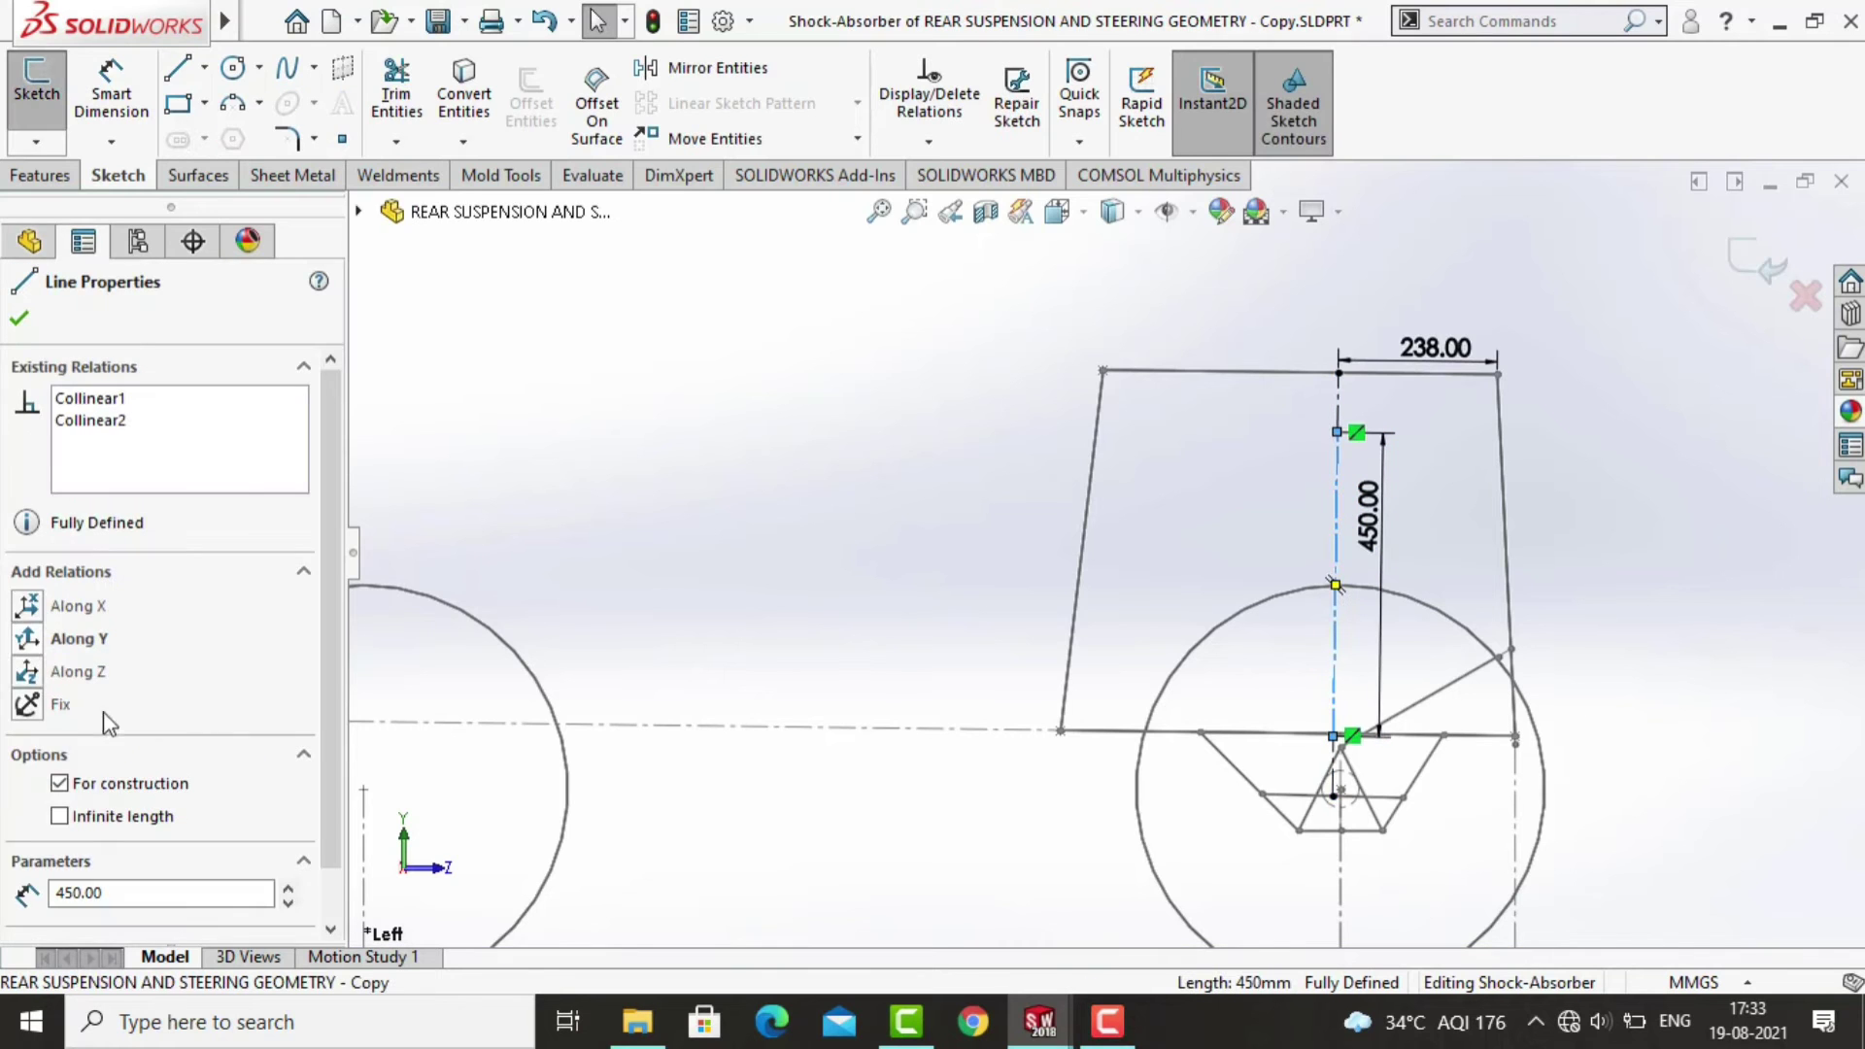
pyautogui.click(716, 495)
pyautogui.click(54, 142)
pyautogui.scroll(3, 1561, 708)
pyautogui.moveTo(1561, 709)
pyautogui.mouseDown(button='middle')
pyautogui.moveTo(1263, 679)
pyautogui.moveTo(1175, 653)
pyautogui.moveTo(1243, 658)
pyautogui.moveTo(1114, 641)
pyautogui.moveTo(978, 733)
pyautogui.moveTo(1005, 777)
pyautogui.mouseUp(button='middle')
pyautogui.scroll(-3, 1214, 660)
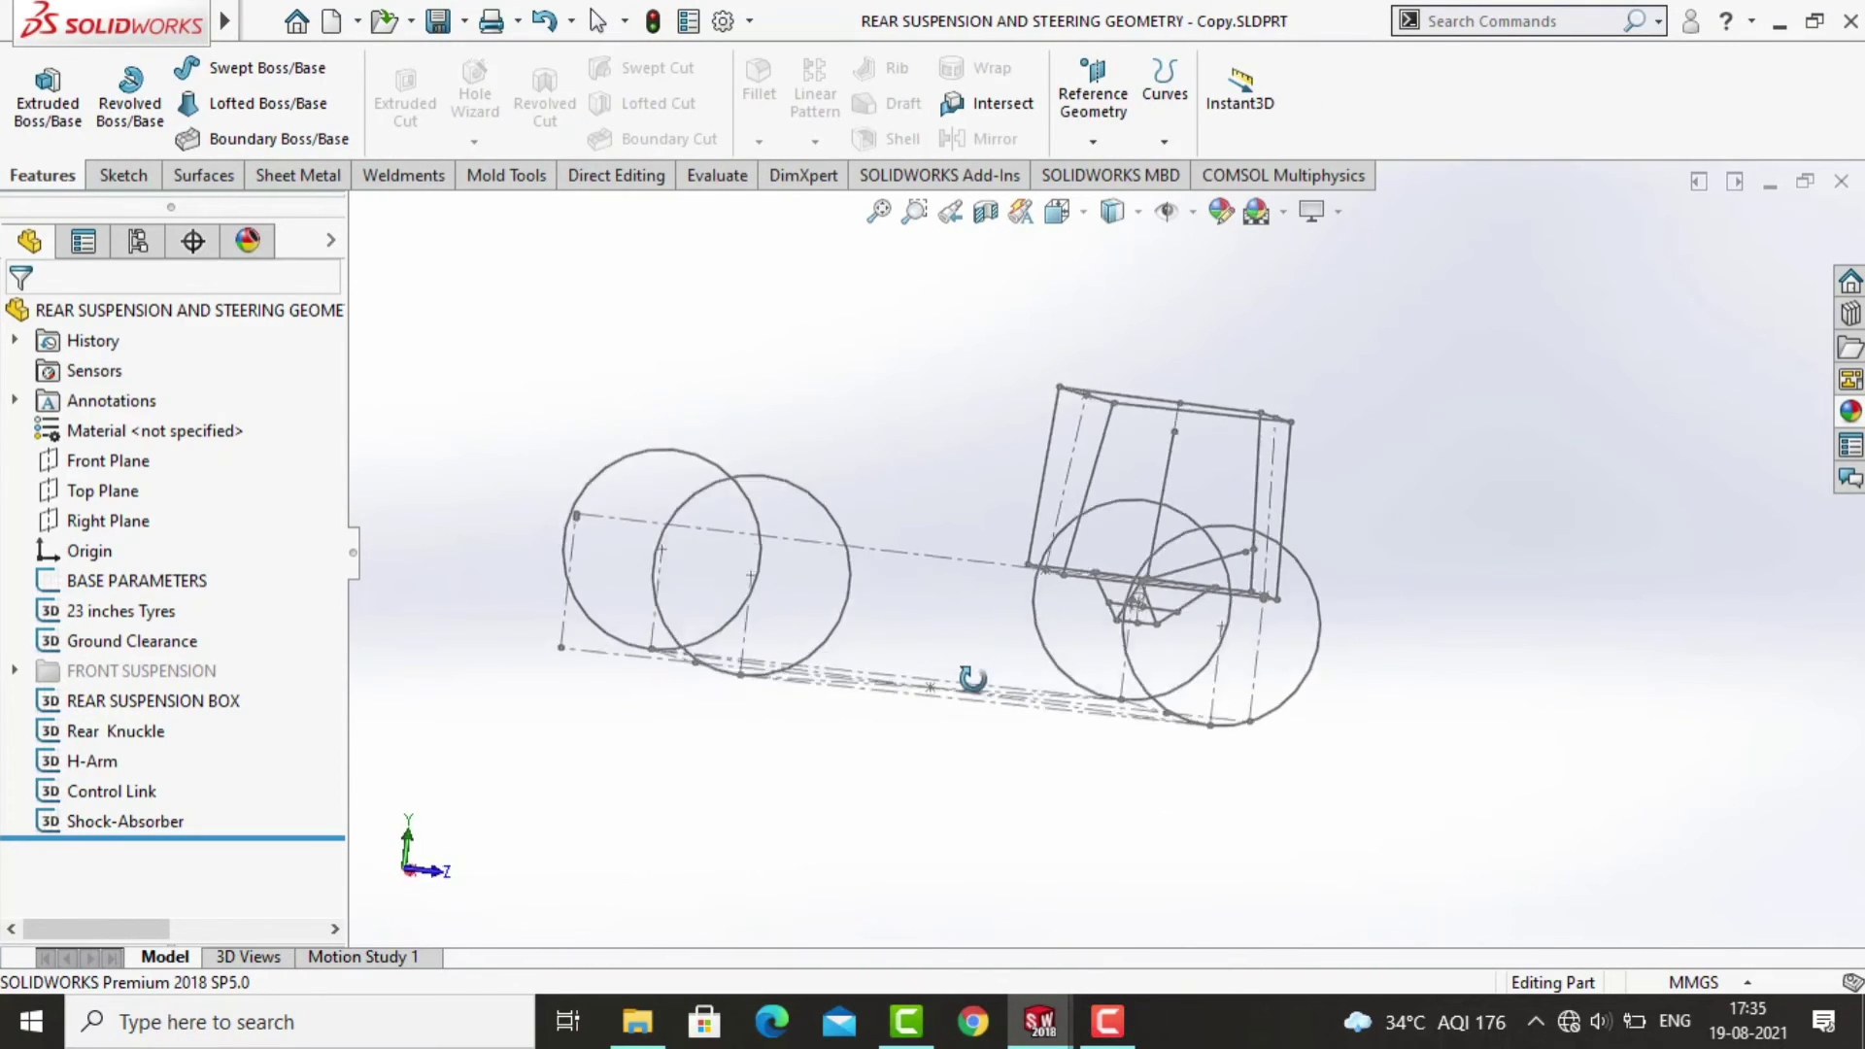